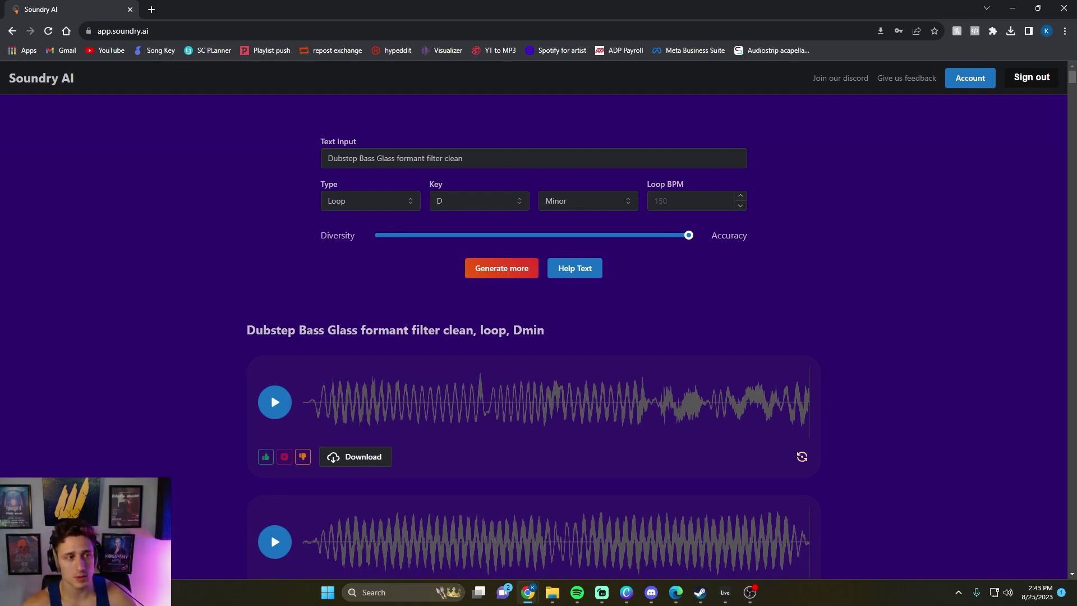
left_click(146, 265)
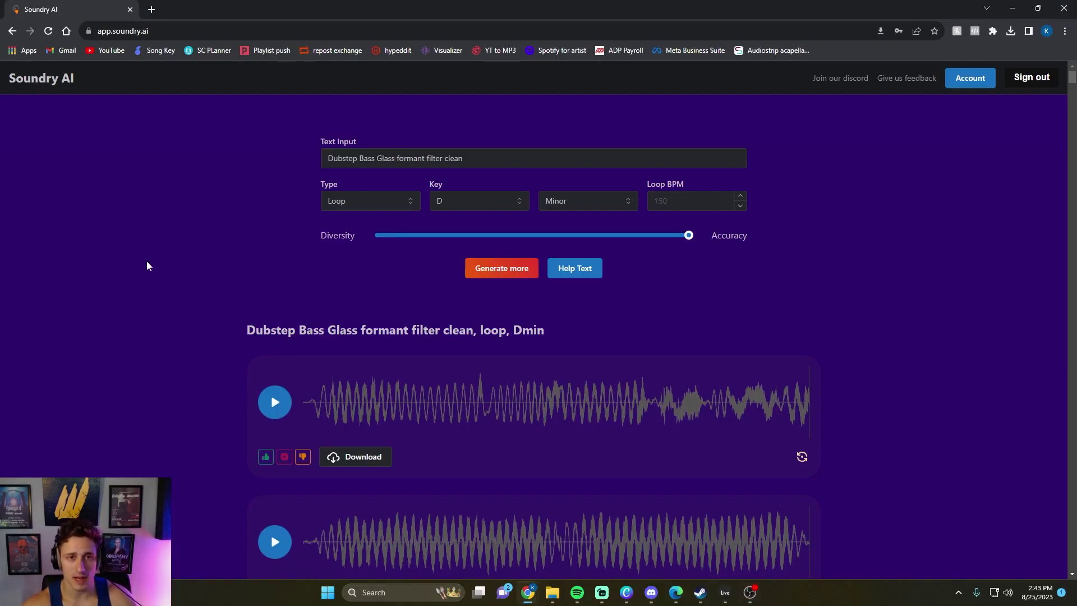
left_click(472, 160)
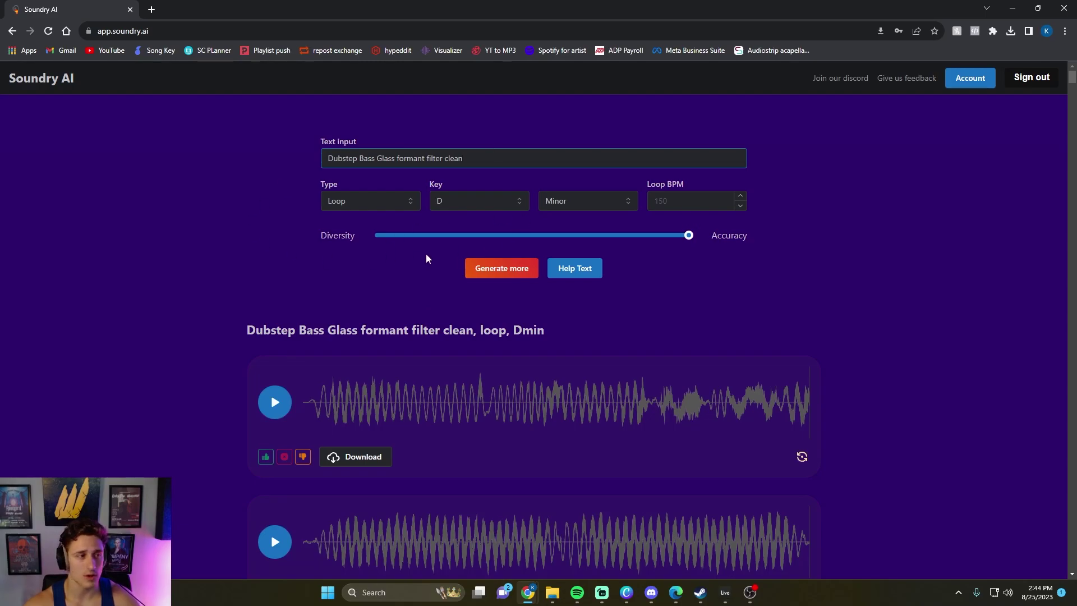
scroll(497, 342, "down", 1)
scroll(485, 334, "up", 1)
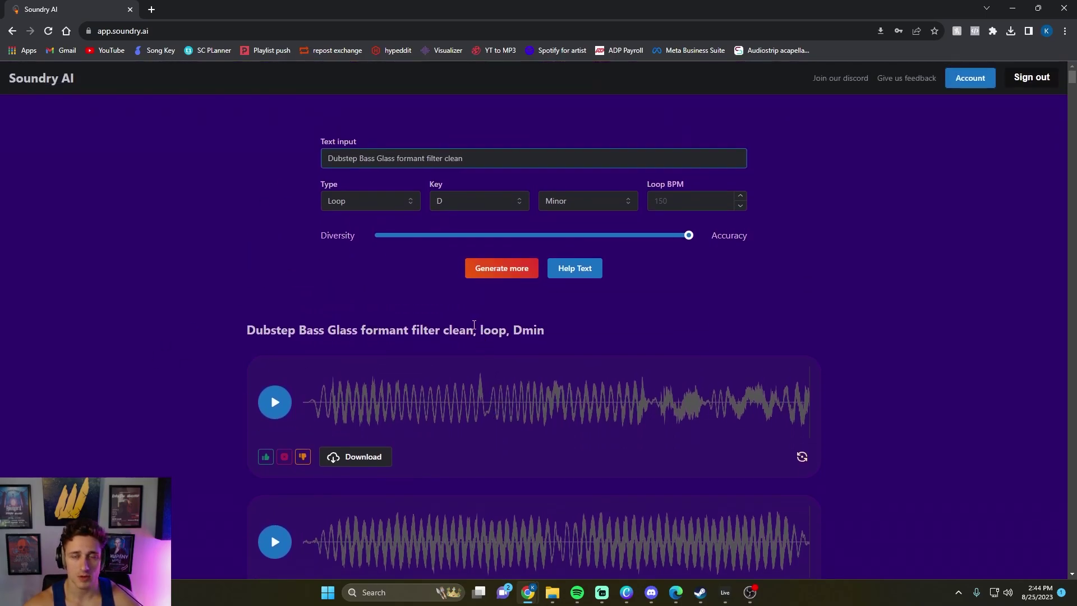
scroll(327, 430, "down", 1)
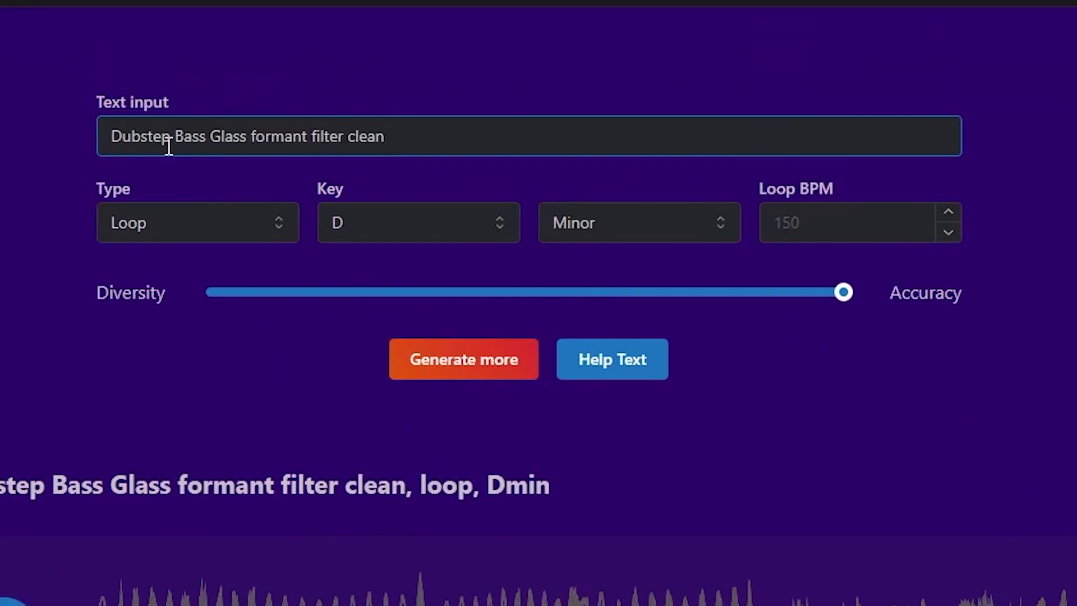
left_click_drag(168, 145, 95, 135)
left_click(185, 138)
left_click_drag(216, 136, 385, 135)
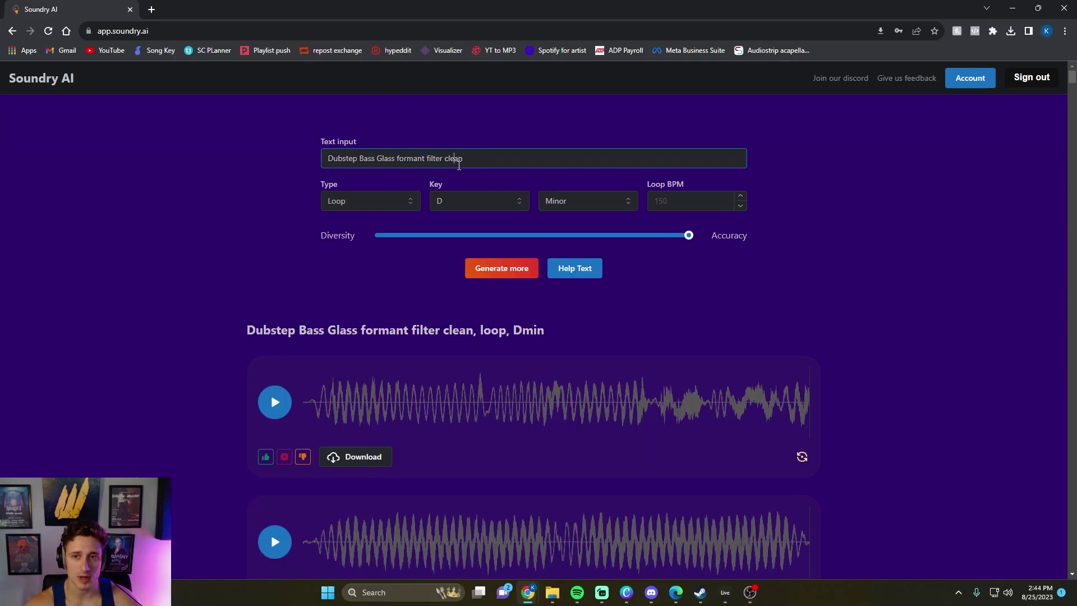
Play the second, third and fourth loops generated for the Dubstep Bass Glass prompt
scroll(47, 477, "down", 3)
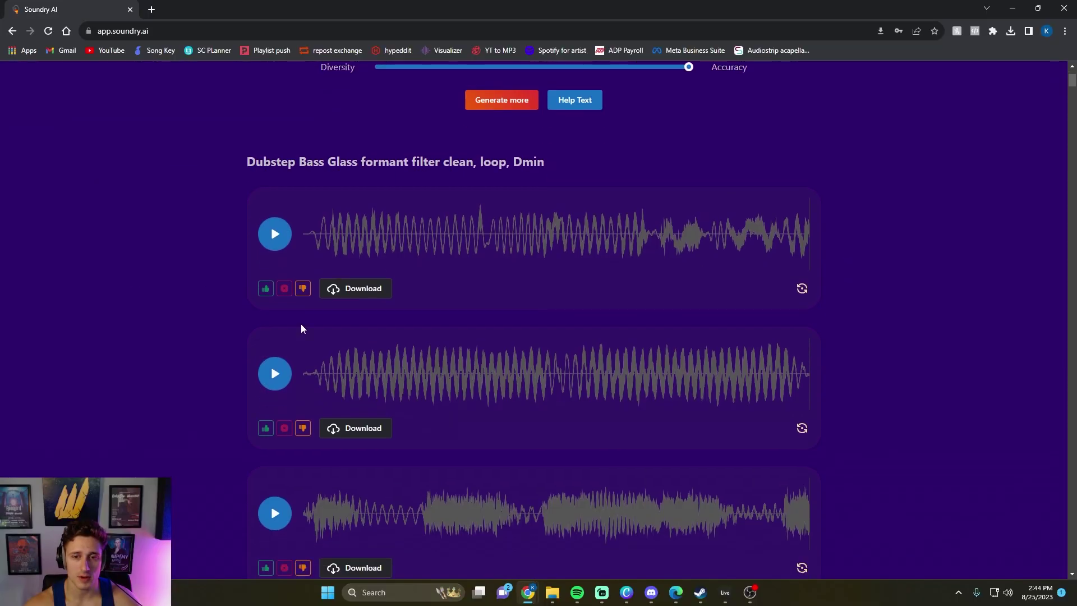
left_click(275, 383)
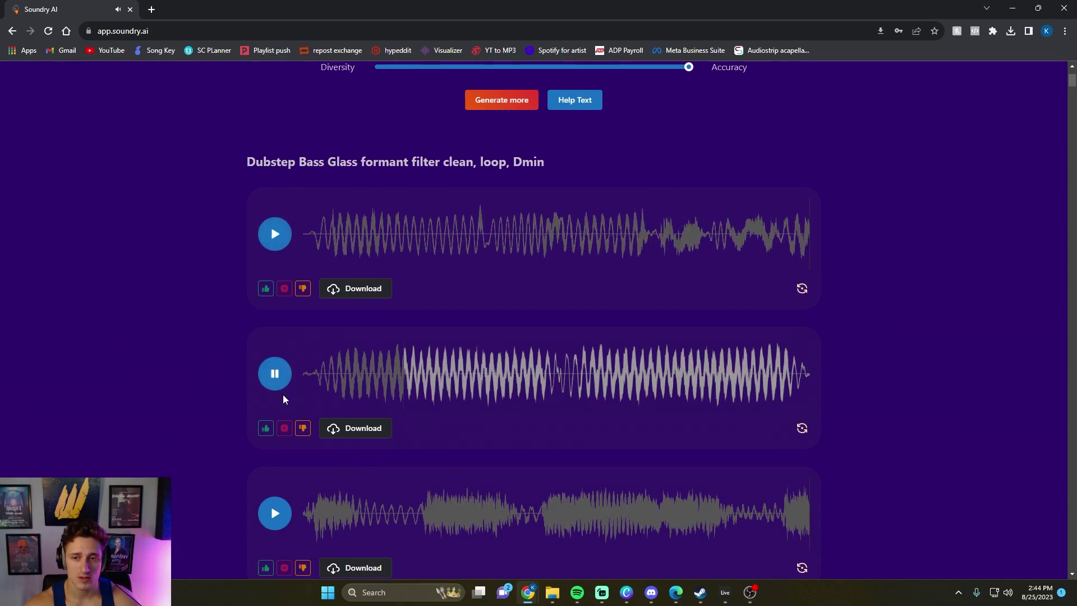
scroll(276, 397, "down", 1)
left_click(274, 463)
scroll(279, 452, "down", 2)
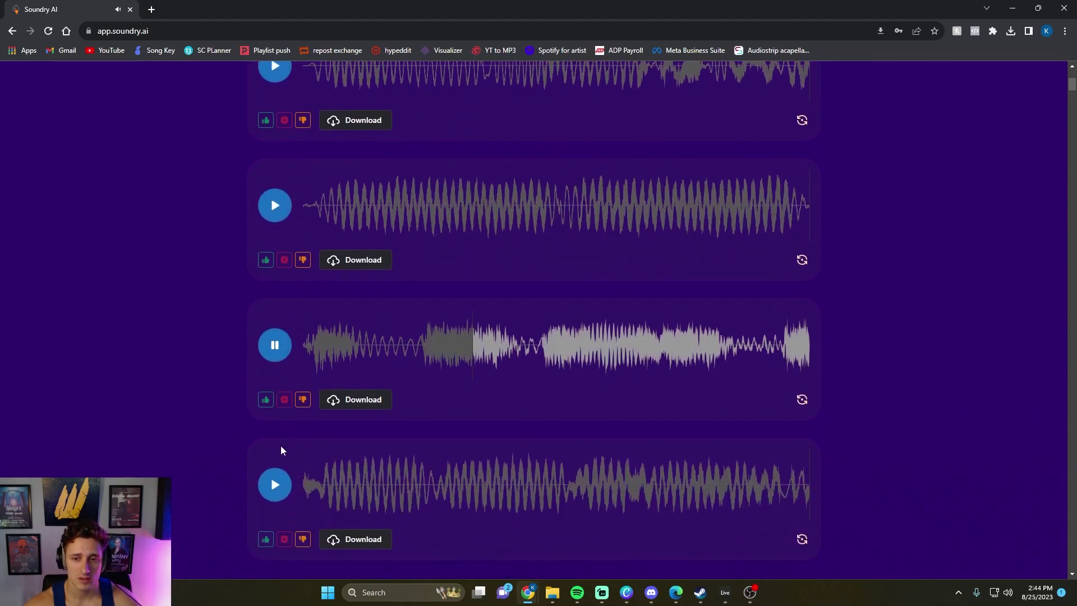
left_click(275, 485)
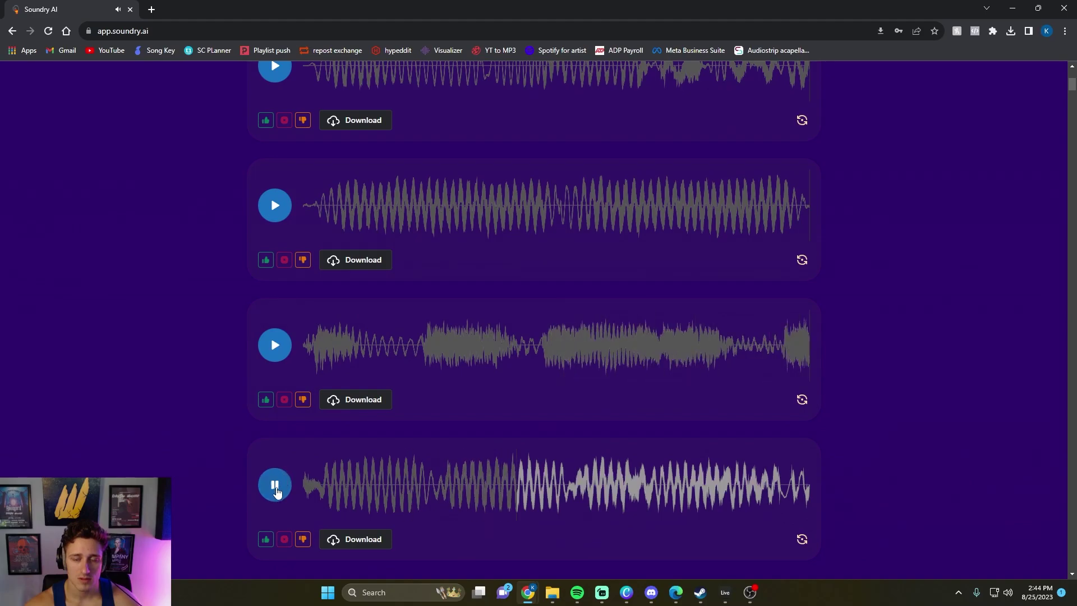
Generate D minor one-shots from the prompt "Dubstep Fill bass Robotic Clean"
scroll(368, 208, "up", 6)
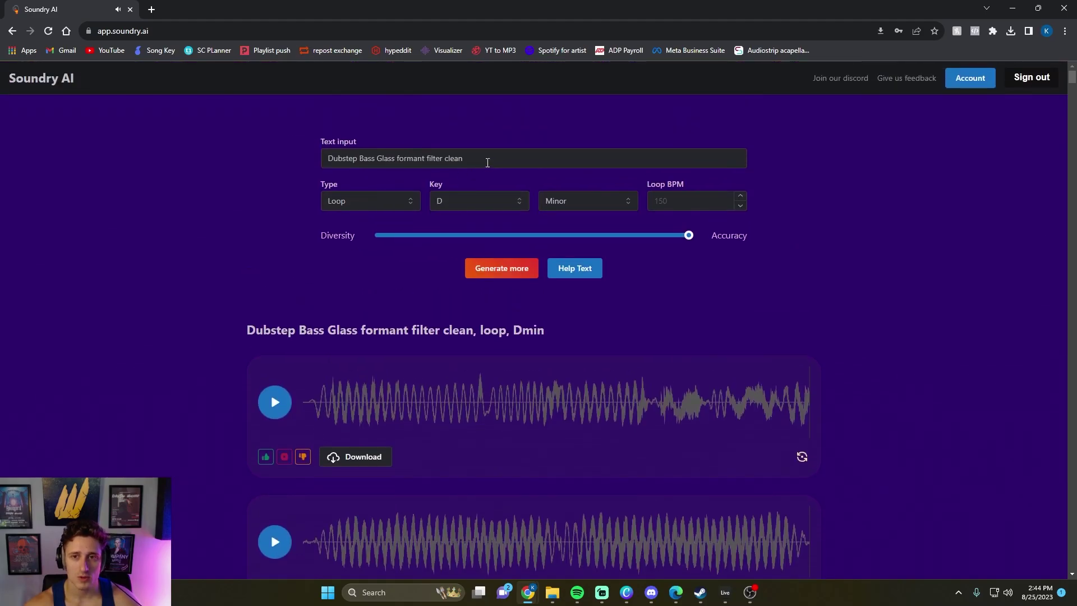
type("Dubstep Fill")
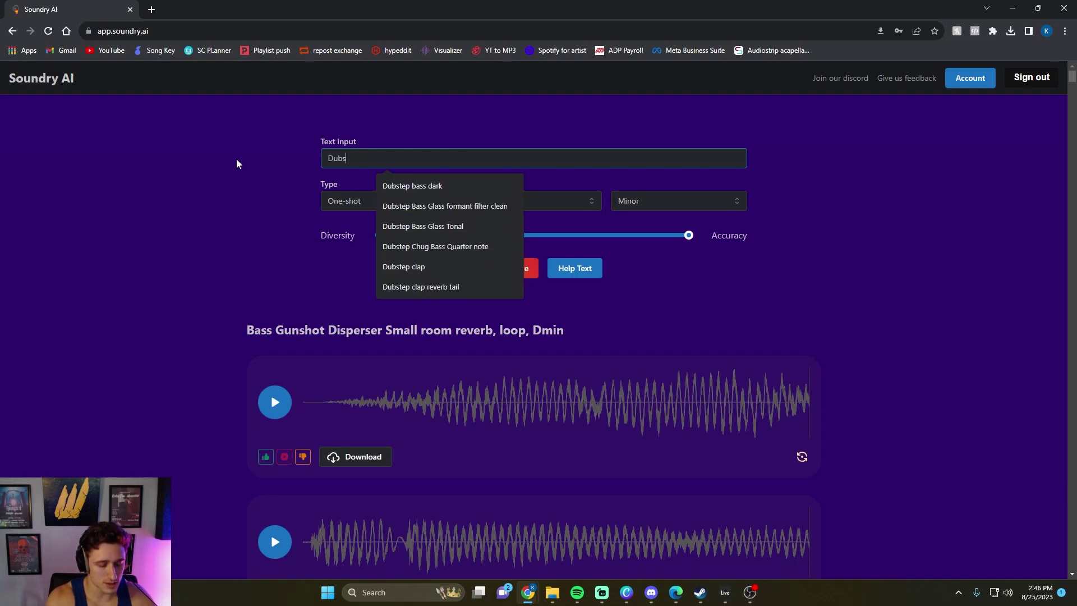
type(" Robotic Clean")
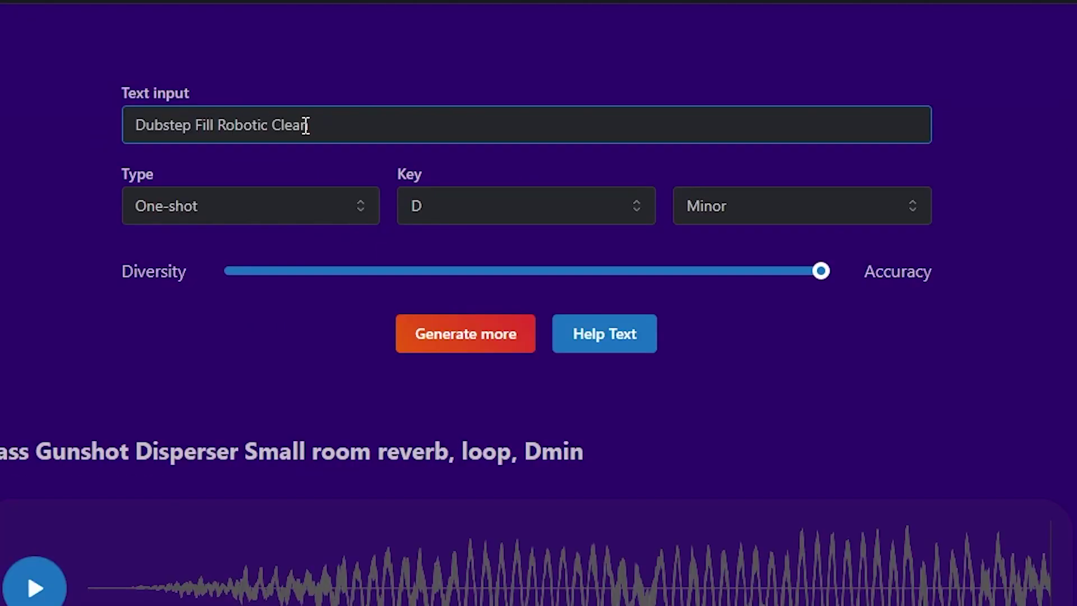
type(" bass")
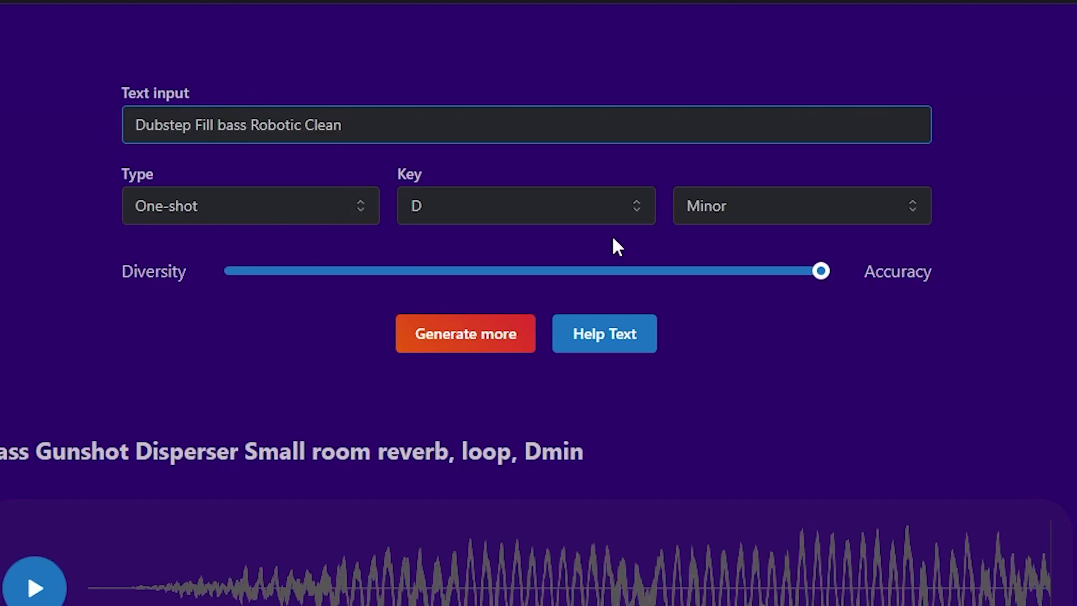
left_click(442, 337)
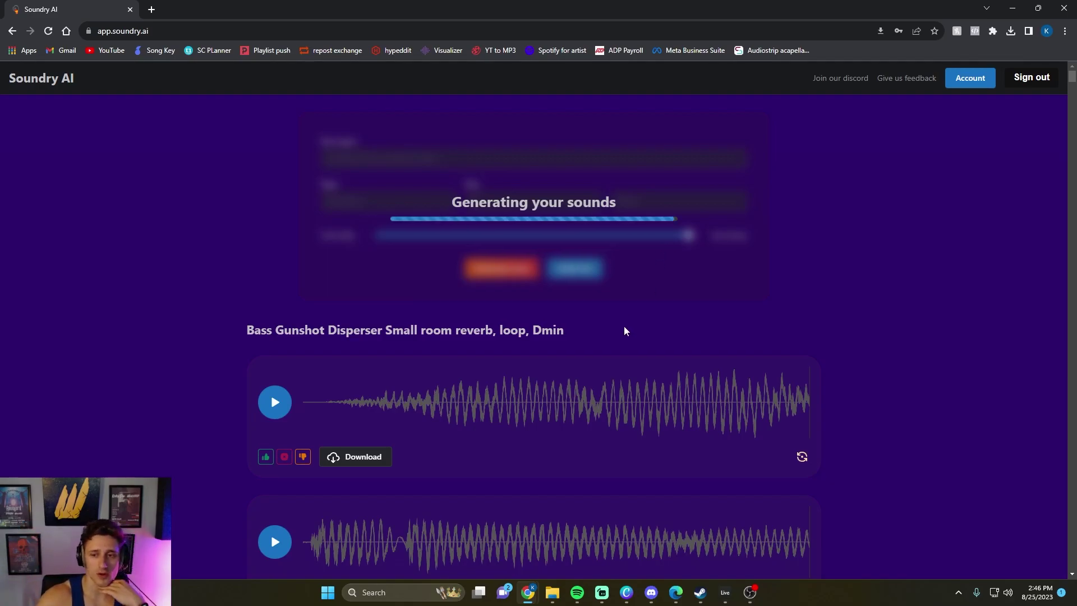
Audition the one-shots generated for the "Dubstep Fill bass Robotic Clean" prompt
scroll(601, 375, "down", 1)
scroll(602, 375, "down", 2)
scroll(538, 331, "up", 3)
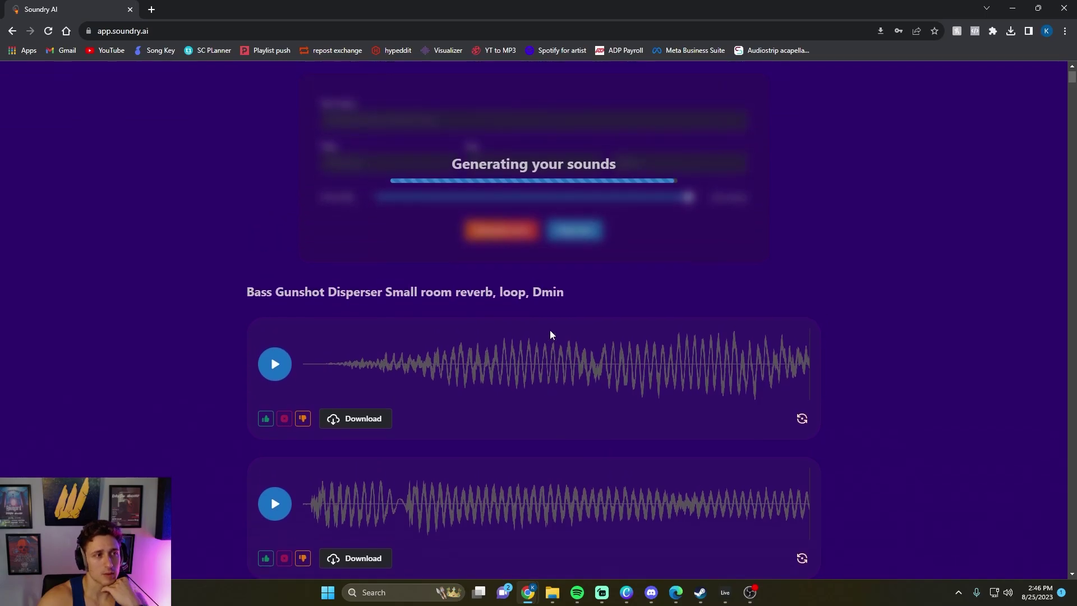
scroll(374, 450, "down", 1)
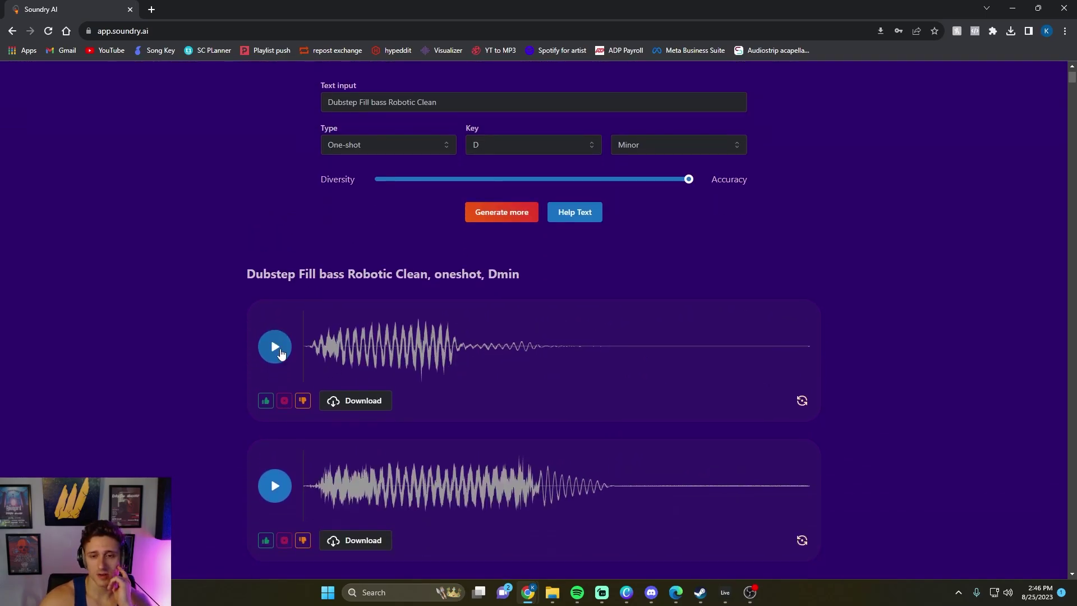
left_click(275, 347)
scroll(277, 359, "down", 1)
left_click(275, 429)
scroll(278, 443, "down", 2)
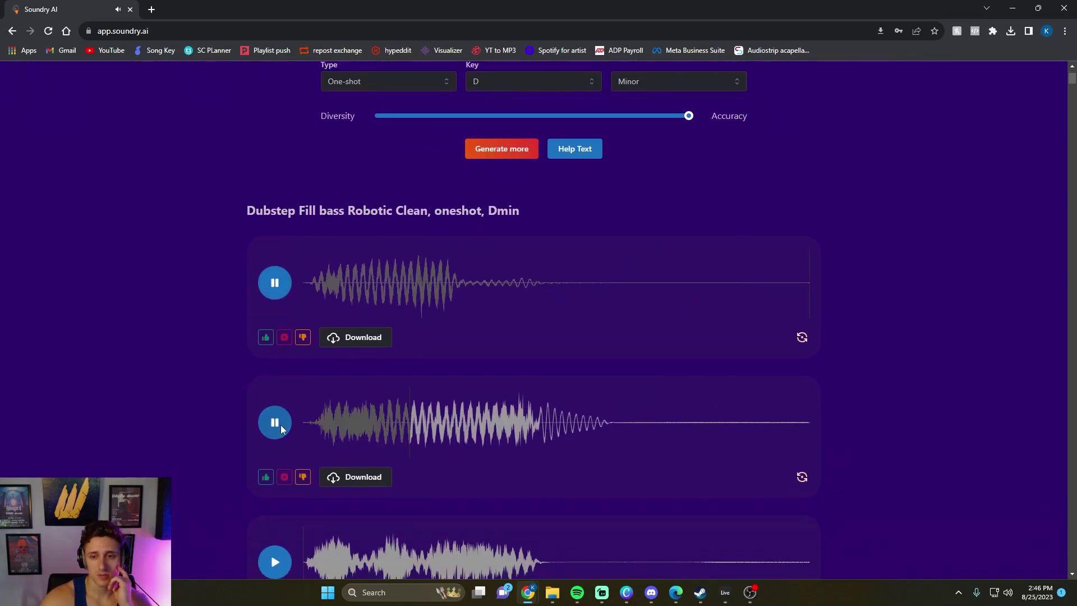
left_click(275, 458)
scroll(280, 470, "down", 1)
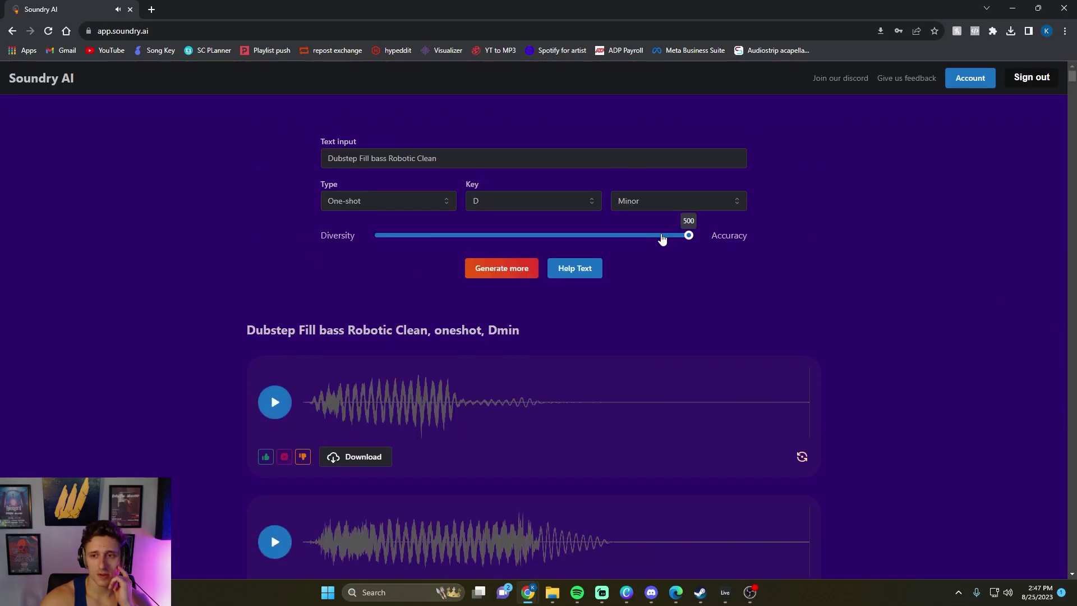
Set the balance between diversity and accuracy to about the midpoint and generate more sounds from the same prompt
left_click_drag(663, 239, 538, 236)
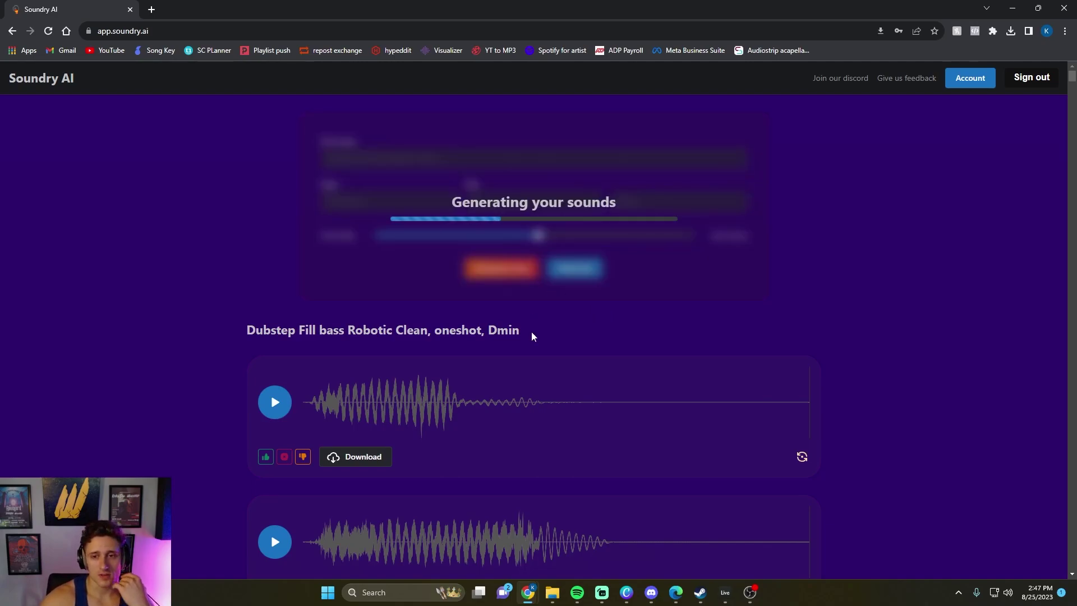
scroll(661, 415, "down", 1)
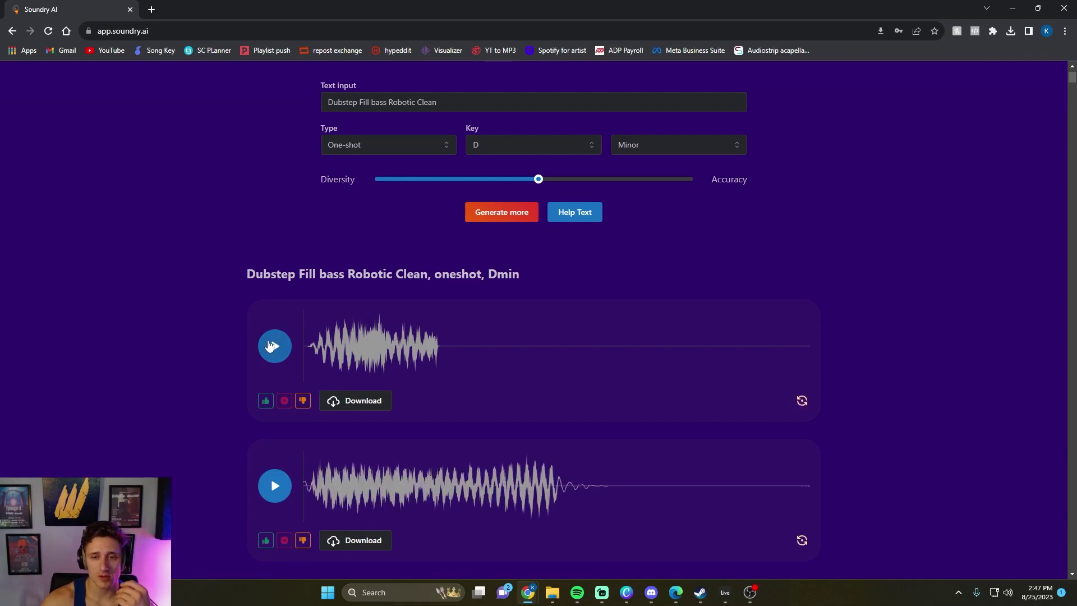
Audition the new batch of one-shots and download the third and fourth samples
scroll(264, 415, "down", 2)
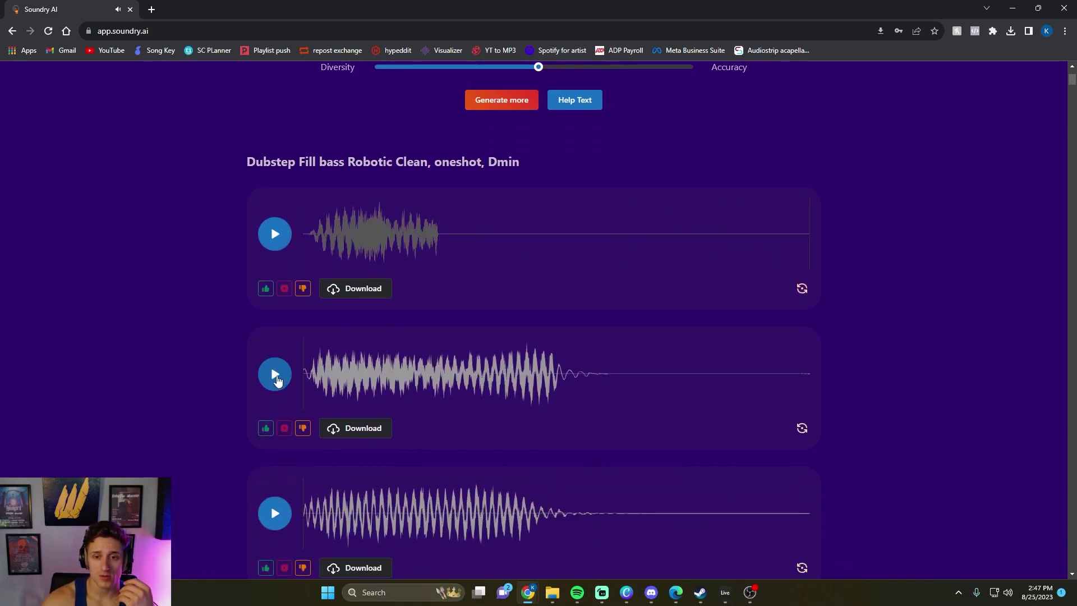
left_click(275, 372)
scroll(276, 521, "down", 2)
left_click(275, 401)
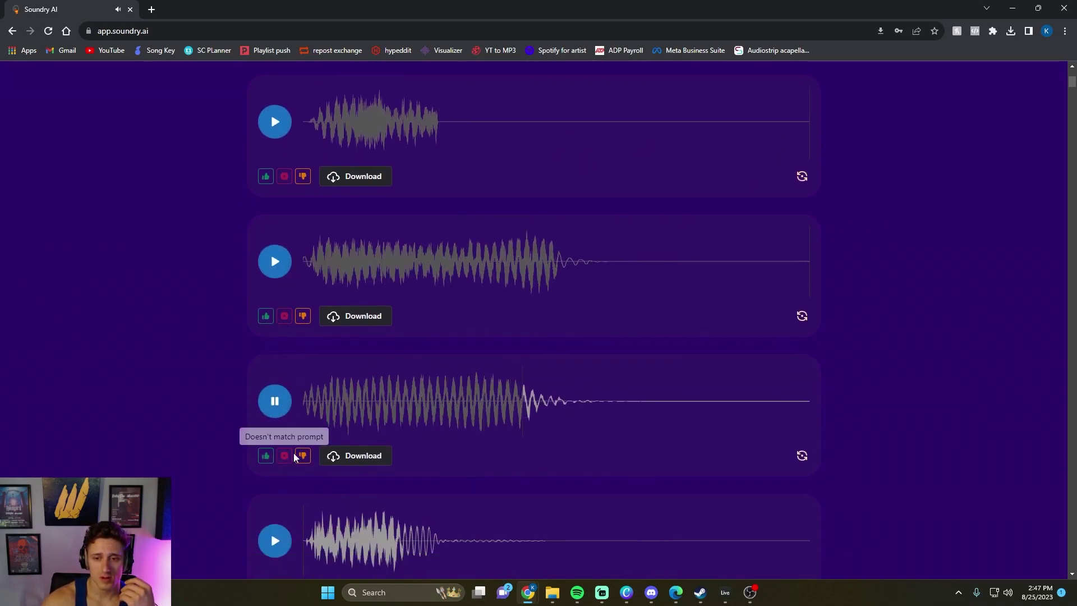
left_click(274, 401)
scroll(320, 491, "down", 2)
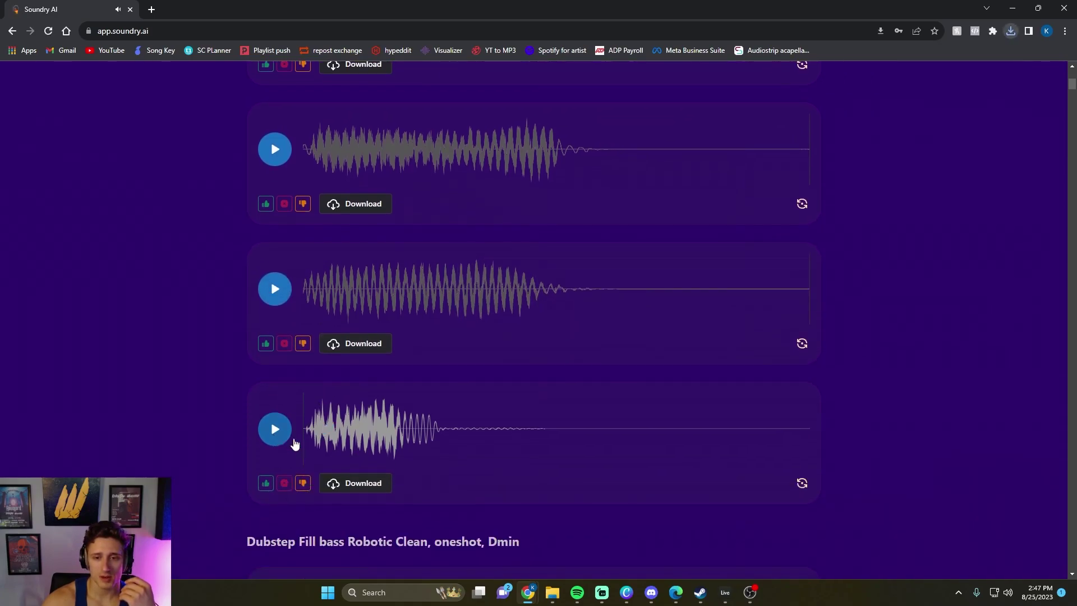
left_click(273, 437)
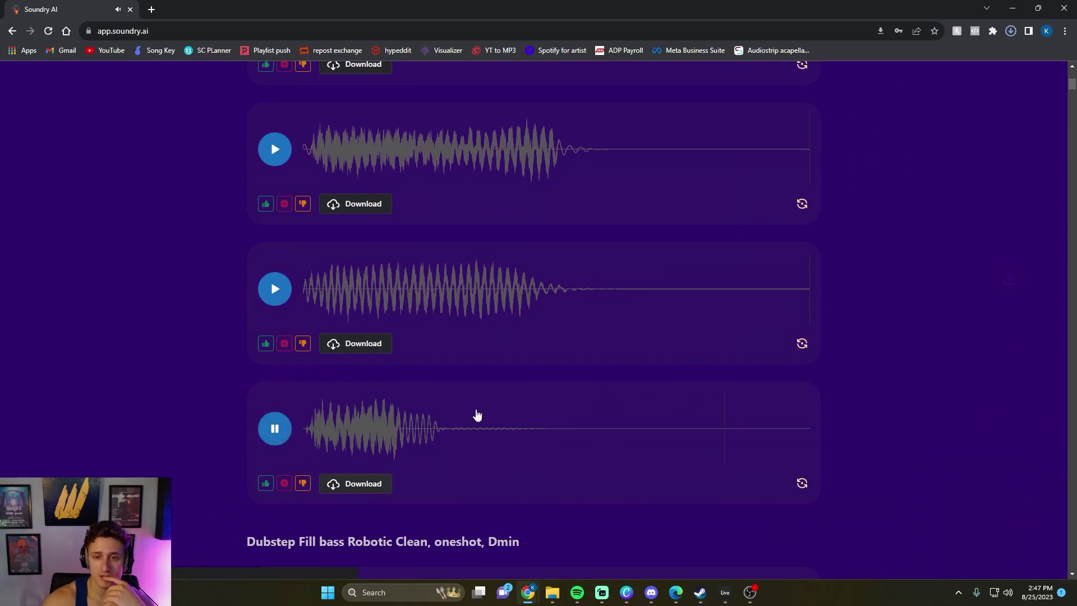
Generate variations of the fourth one-shot, with the similarity set mostly toward New
left_click_drag(810, 313, 840, 320)
left_click(795, 344)
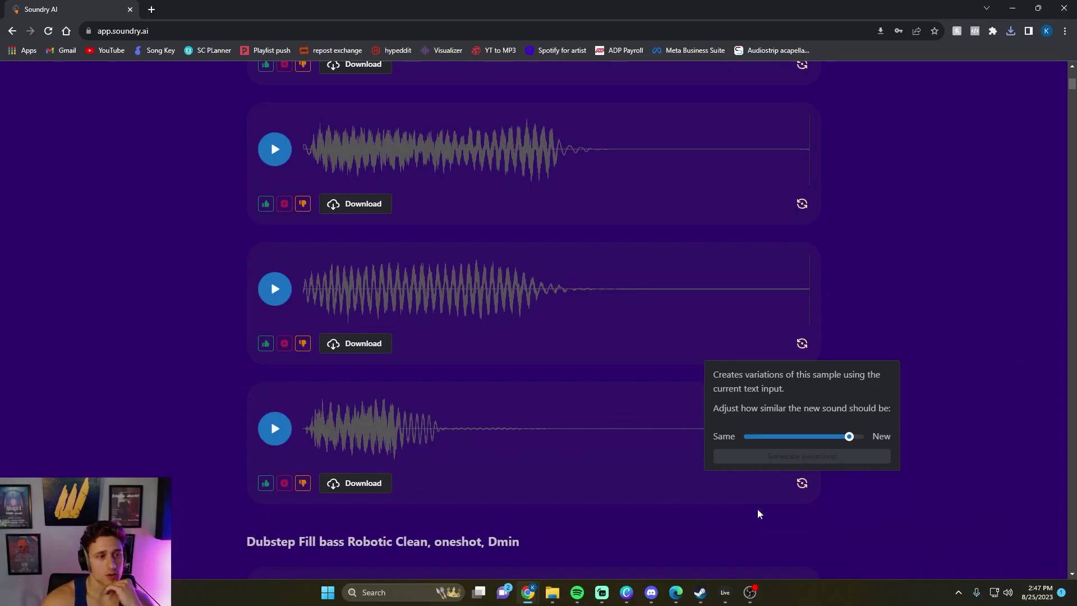
scroll(842, 387, "up", 1)
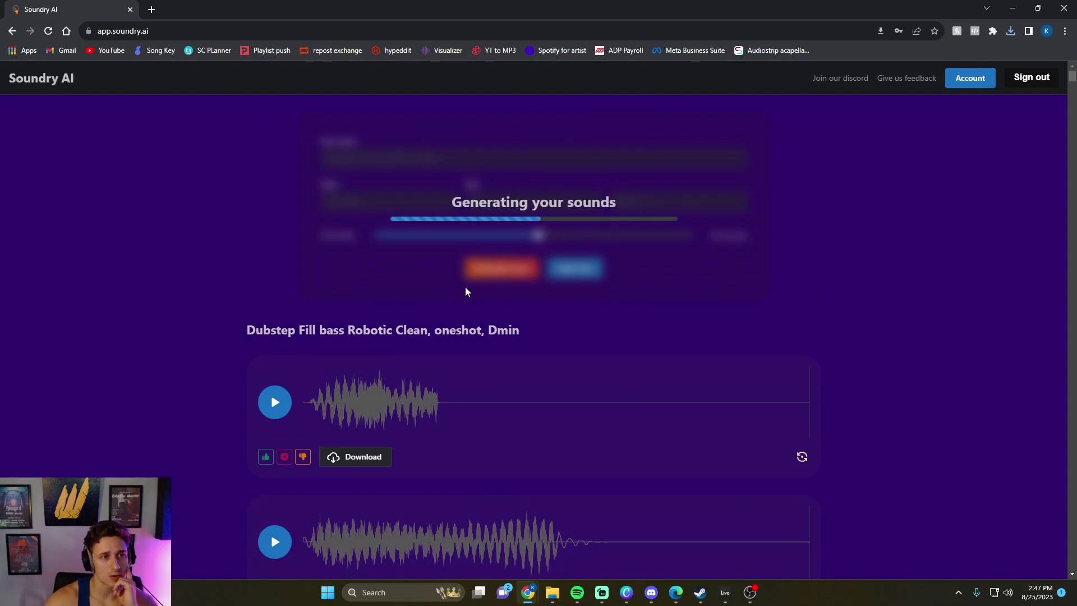
Audition the four variations and download the second, third and fourth
left_click(273, 400)
scroll(273, 392, "down", 2)
left_click(281, 433)
scroll(280, 426, "down", 3)
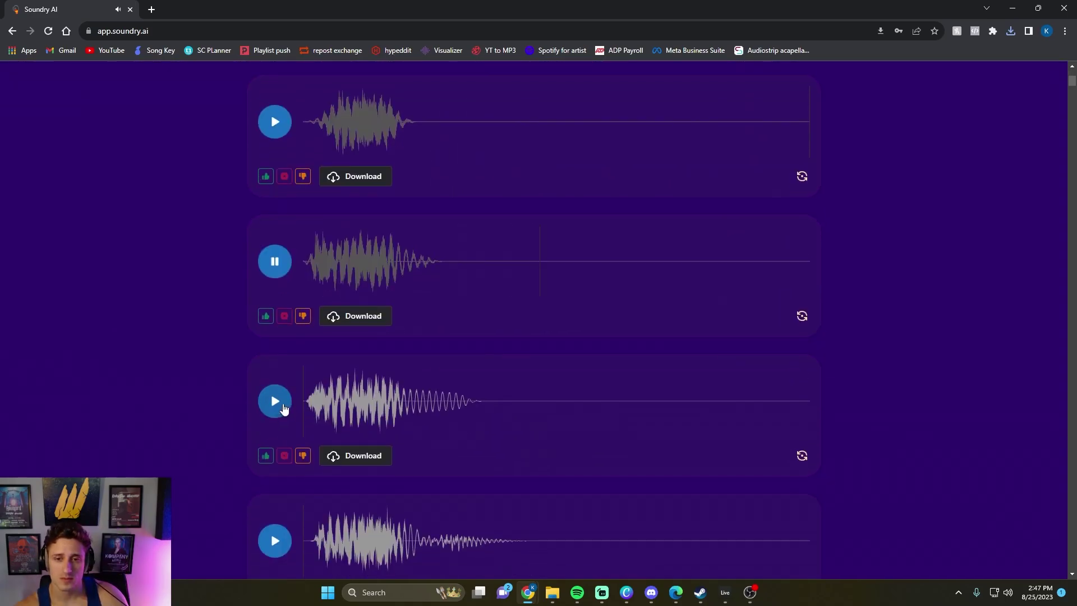
left_click(361, 315)
scroll(272, 429, "down", 2)
left_click(275, 289)
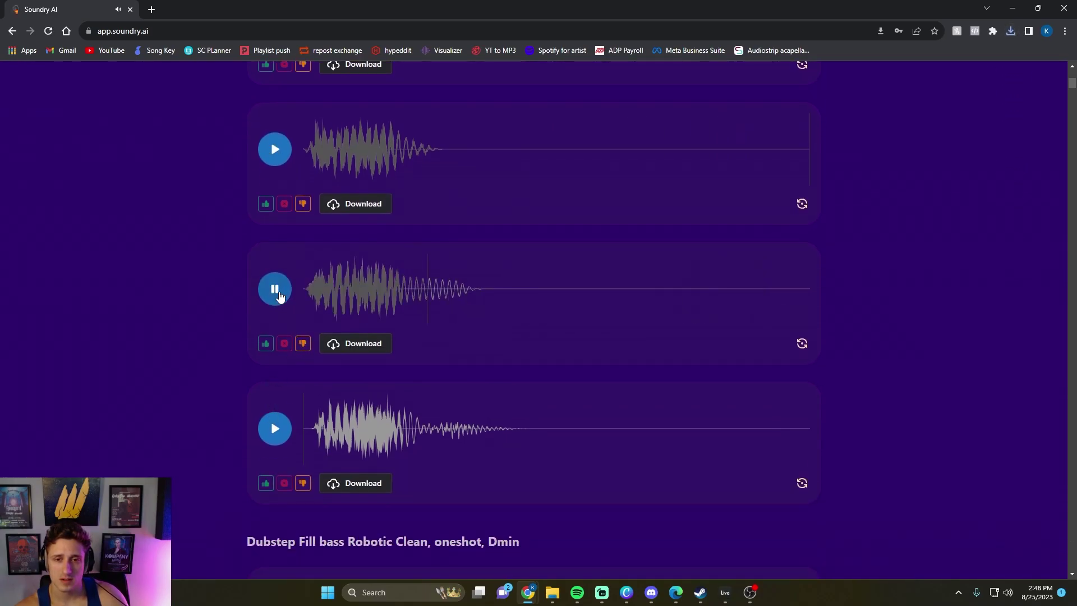
left_click(351, 344)
left_click(276, 436)
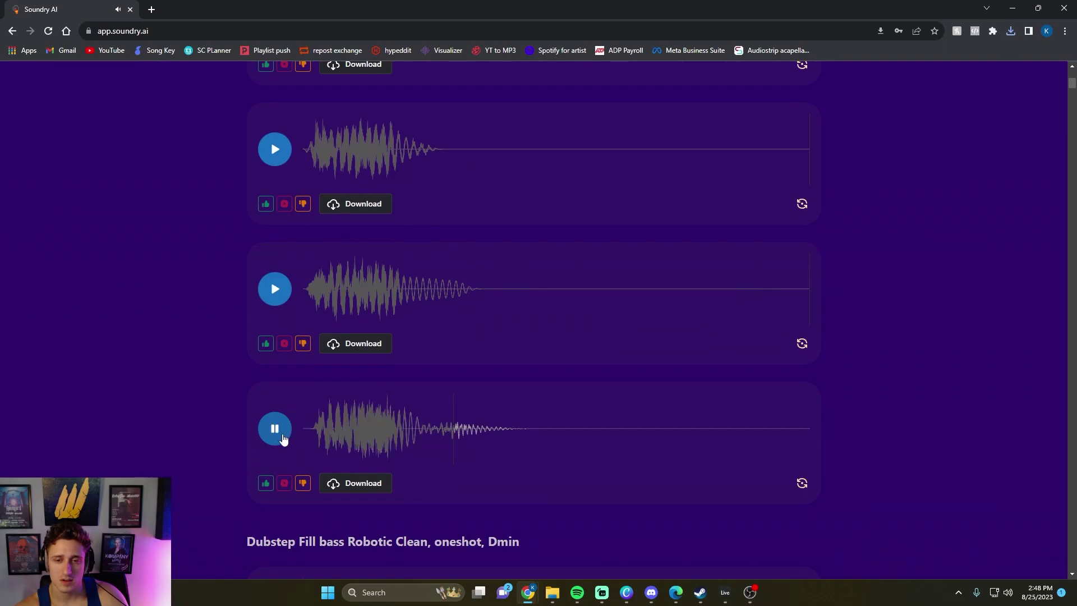
left_click(336, 483)
Replay the first variation and generate further variations of it
scroll(301, 298, "up", 6)
left_click(275, 289)
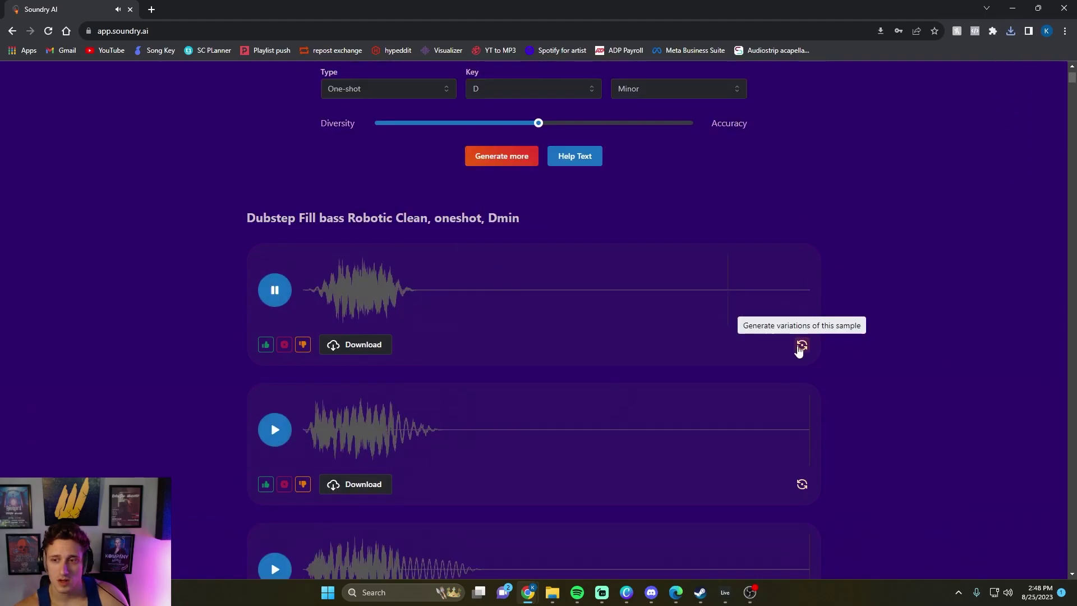
left_click(800, 346)
left_click(846, 455)
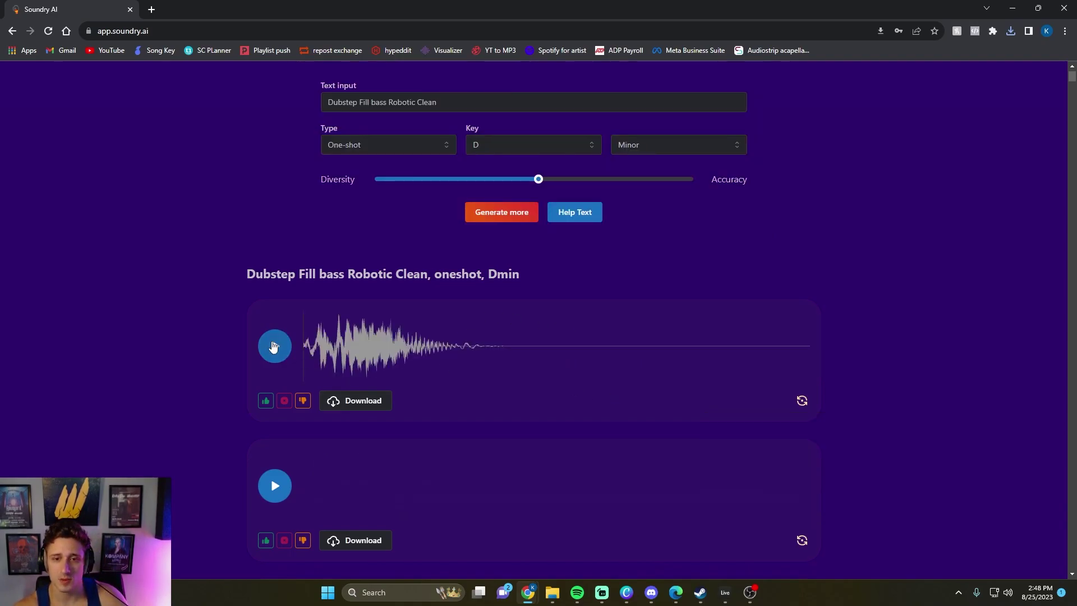
Audition the newest variations of the fill bass and download the third one
left_click(274, 351)
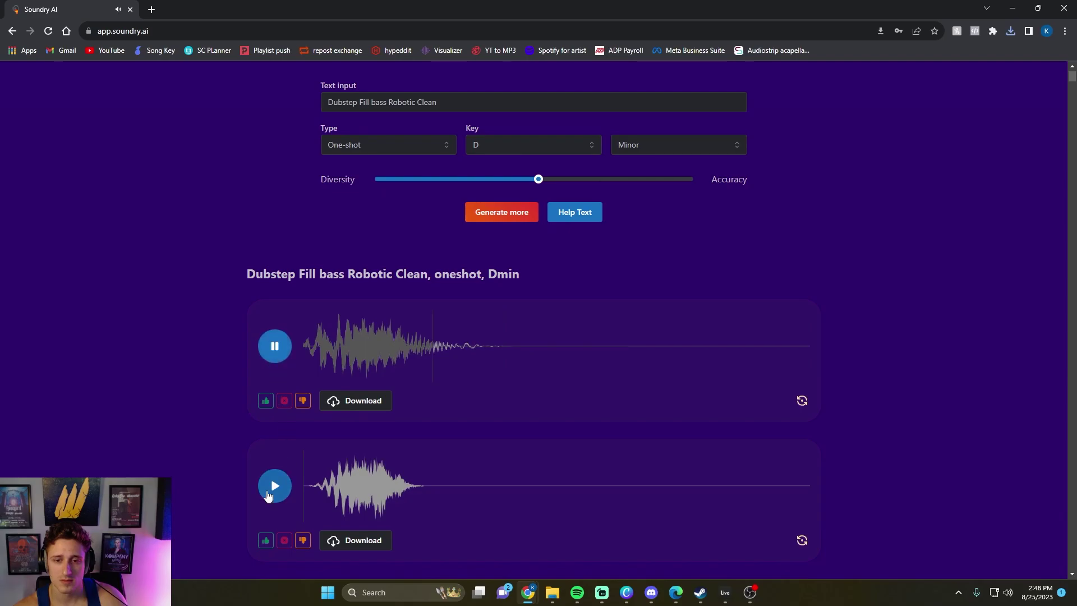
left_click(274, 486)
scroll(288, 460, "down", 5)
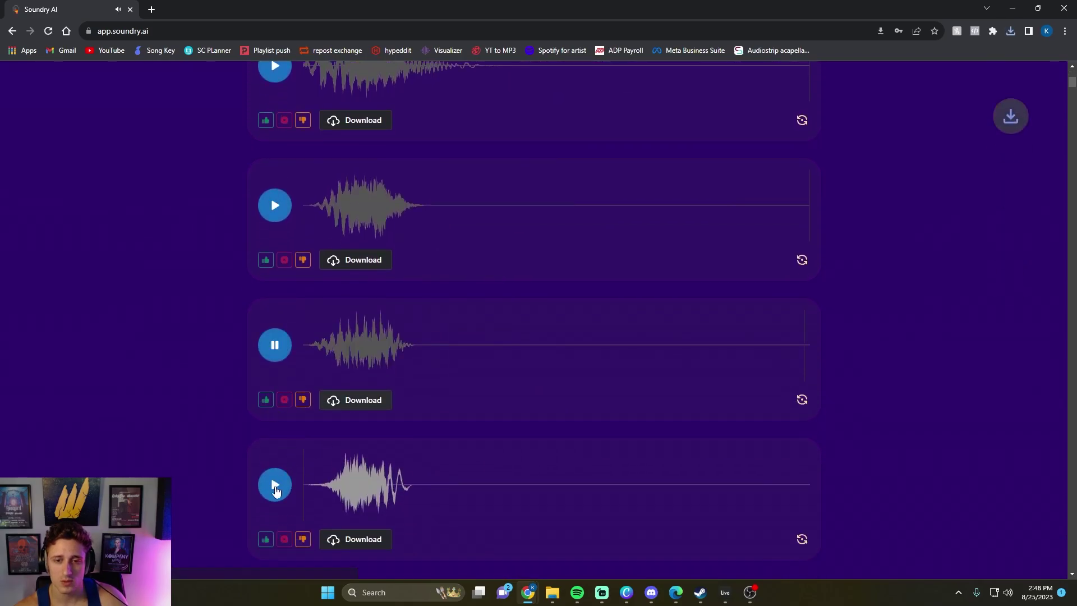
Replace the text prompt with "Riddim Bass Distorted"
scroll(303, 449, "up", 6)
left_click_drag(450, 153, 314, 161)
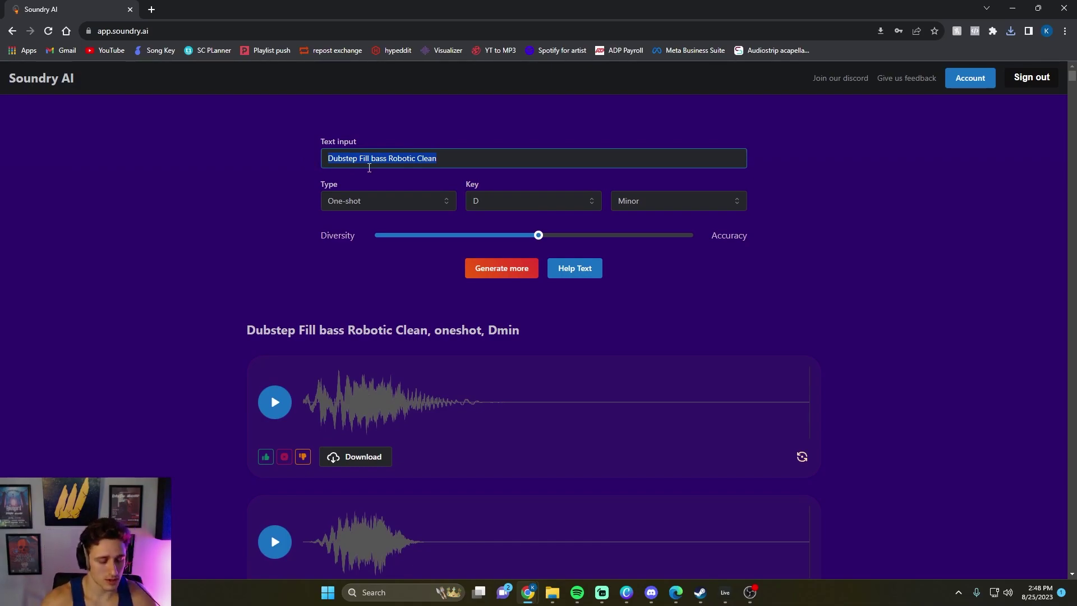
type("Du")
key("BackSpace")
key("BackSpace")
type("Riddim Bass Distorted")
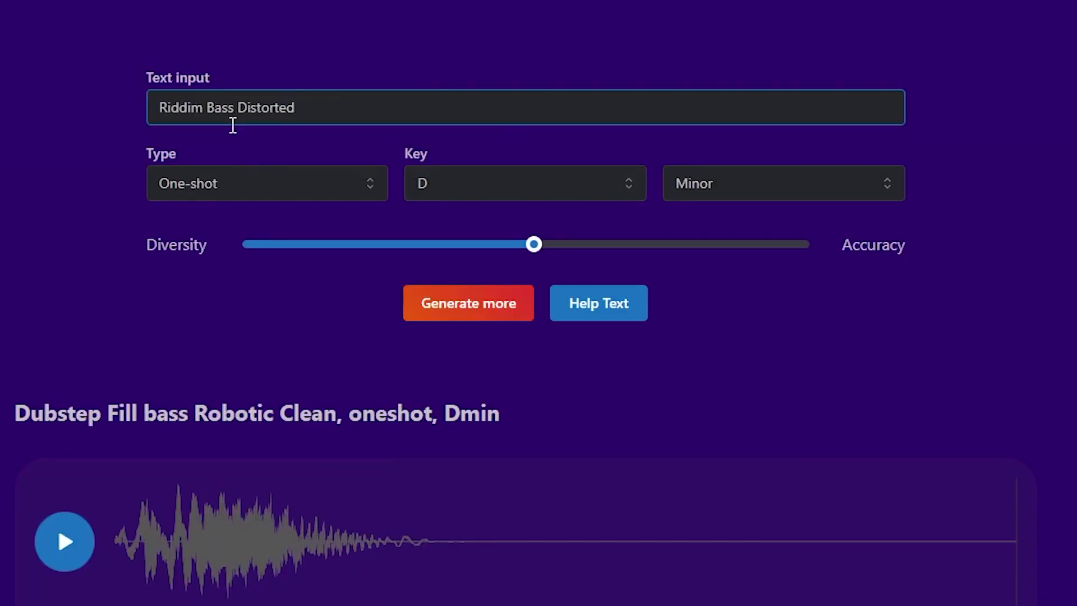
Generate samples from the "Riddim Bass Distorted" prompt and audition all four results
left_click(469, 308)
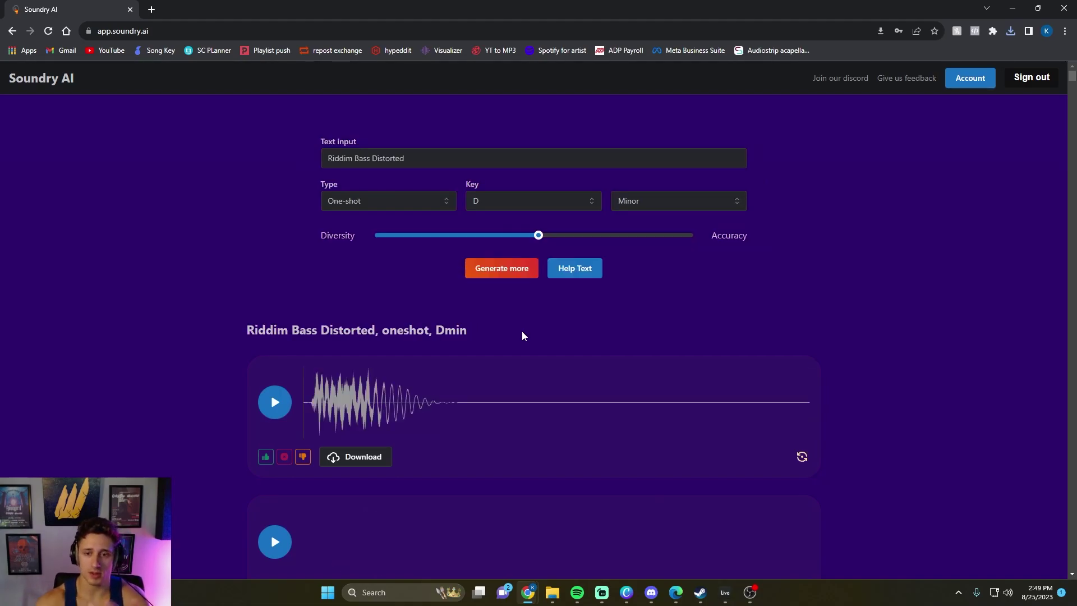
scroll(520, 334, "down", 2)
left_click(275, 290)
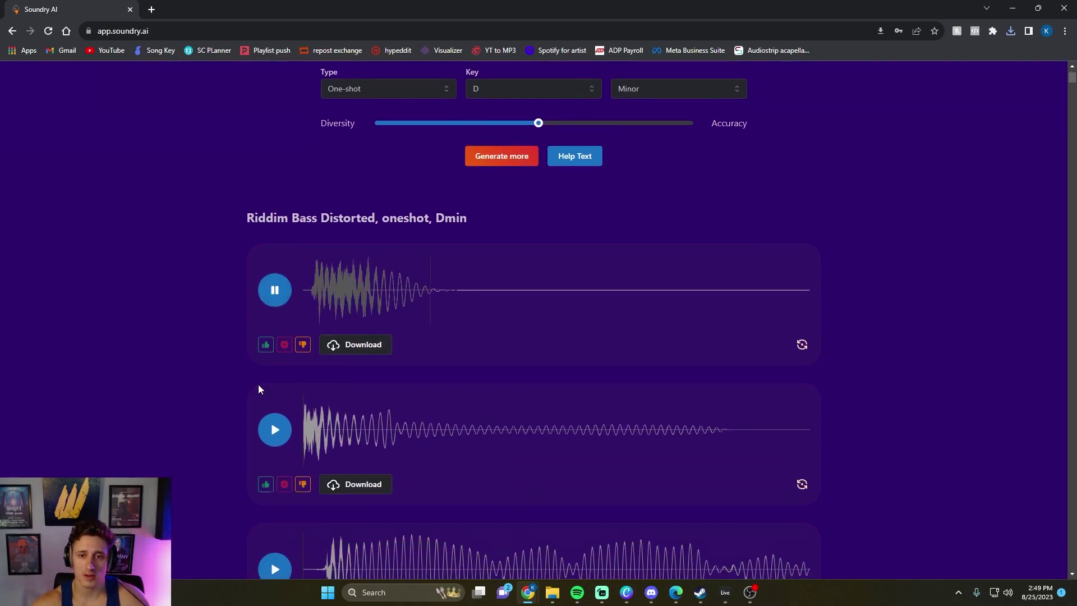
left_click(275, 429)
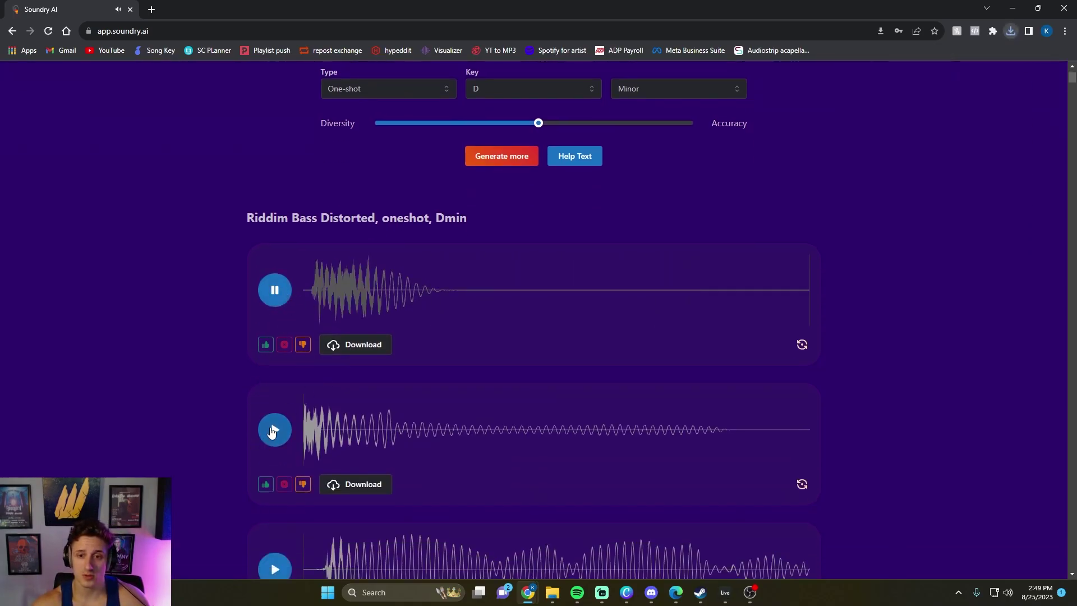
scroll(277, 430, "down", 2)
scroll(295, 422, "down", 2)
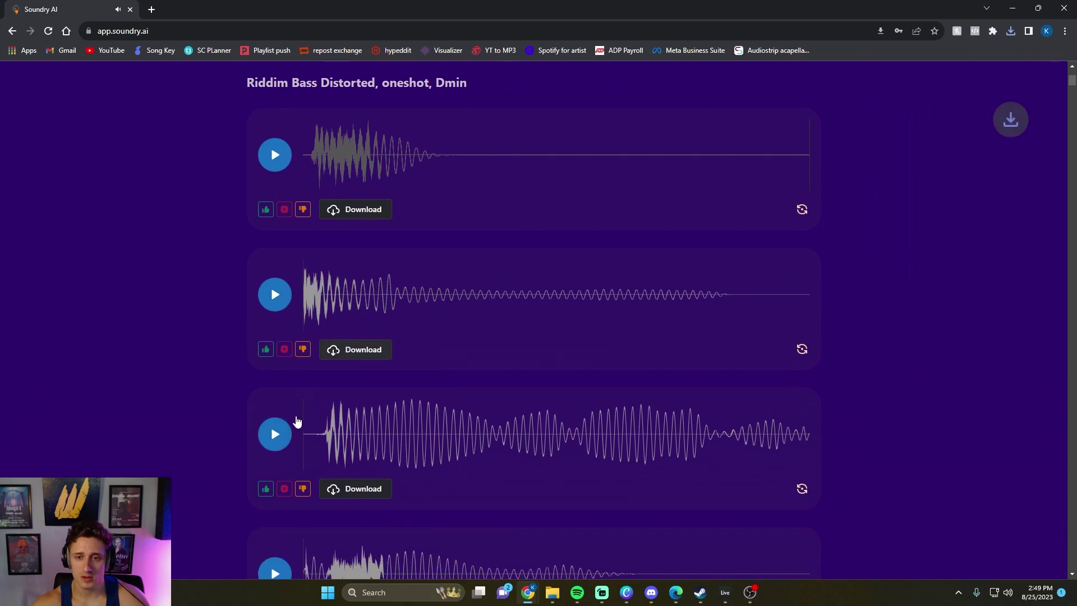
left_click(276, 494)
left_click(276, 495)
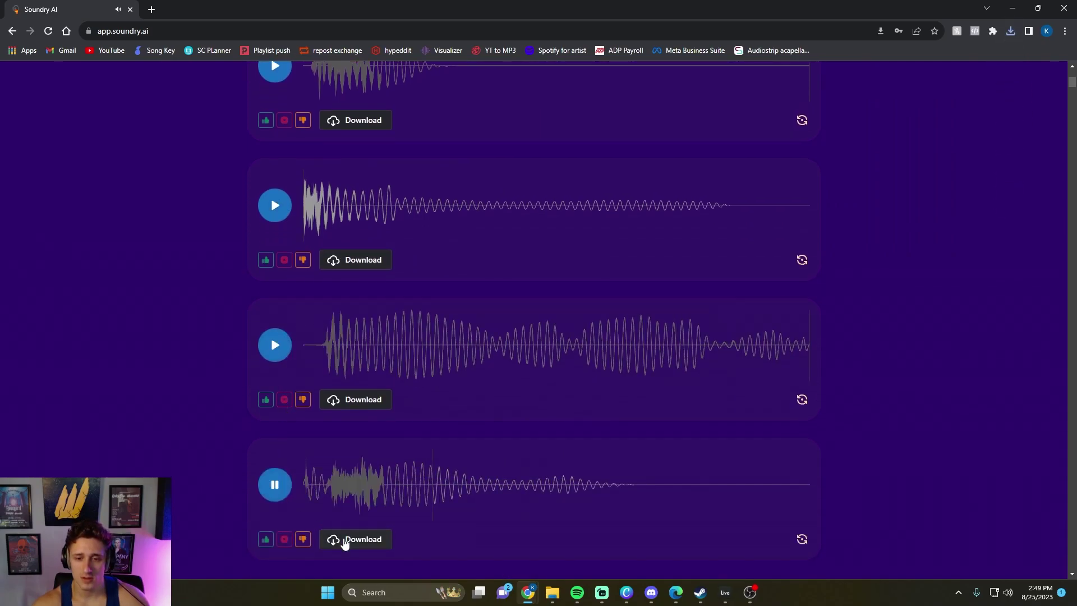
Replay the first two distorted riddim bass samples and generate variations of the first one
scroll(303, 498, "up", 4)
left_click(273, 304)
left_click(276, 431)
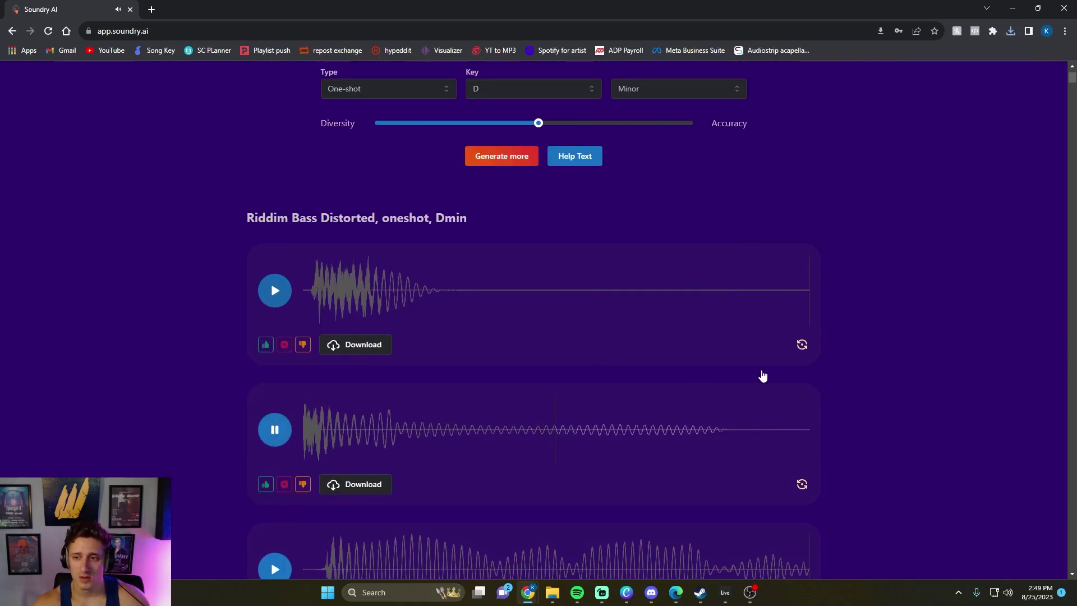
left_click(802, 345)
left_click(828, 455)
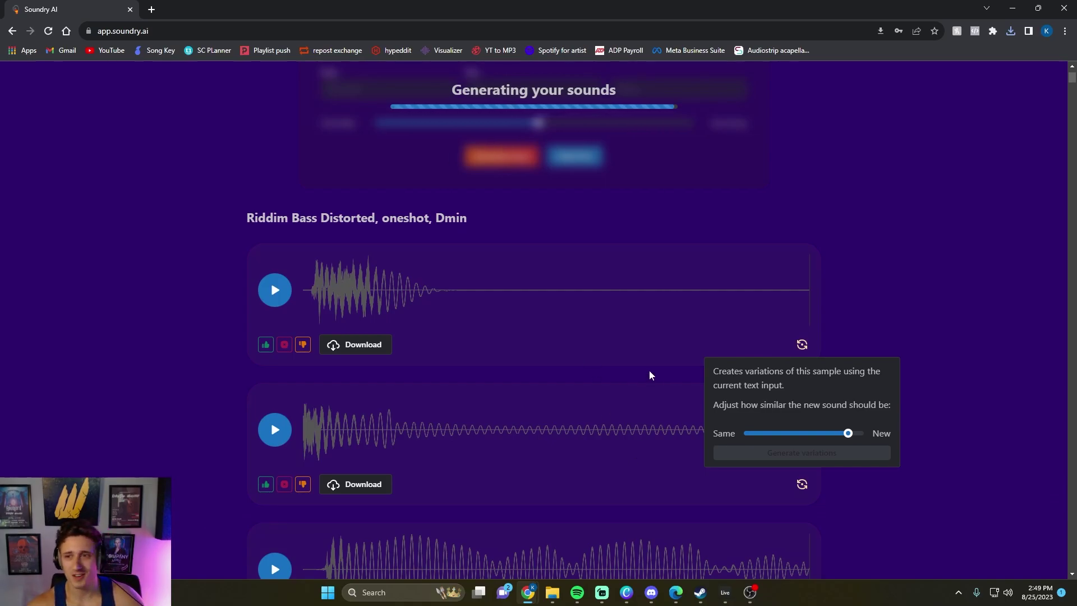
Audition the first and second variations of the distorted riddim bass and download both
left_click(279, 296)
left_click(336, 350)
scroll(314, 359, "down", 2)
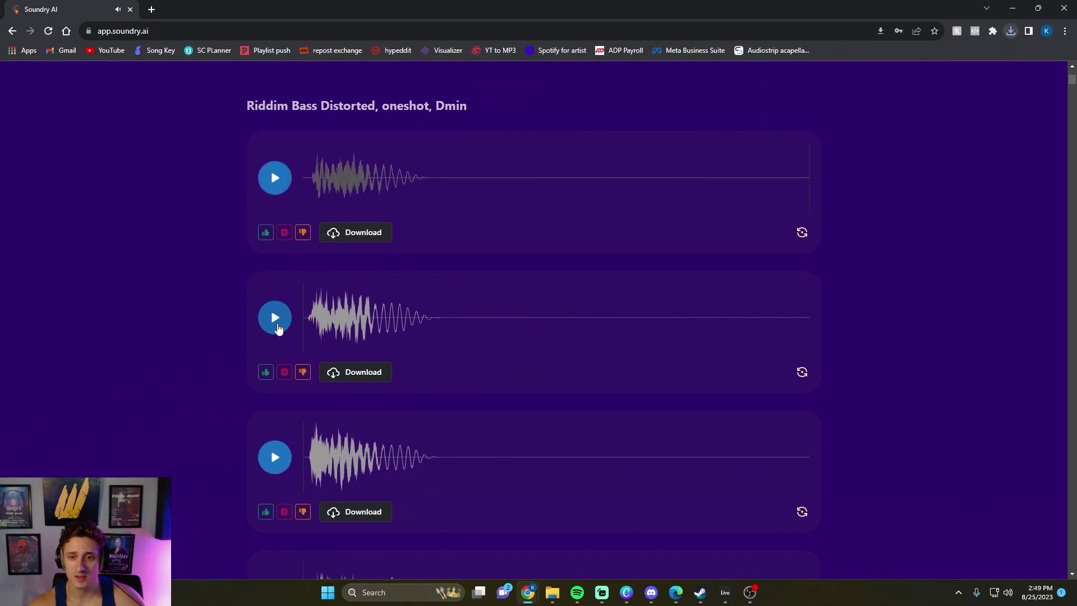
left_click(277, 325)
left_click(290, 335)
left_click(363, 375)
scroll(325, 404, "down", 2)
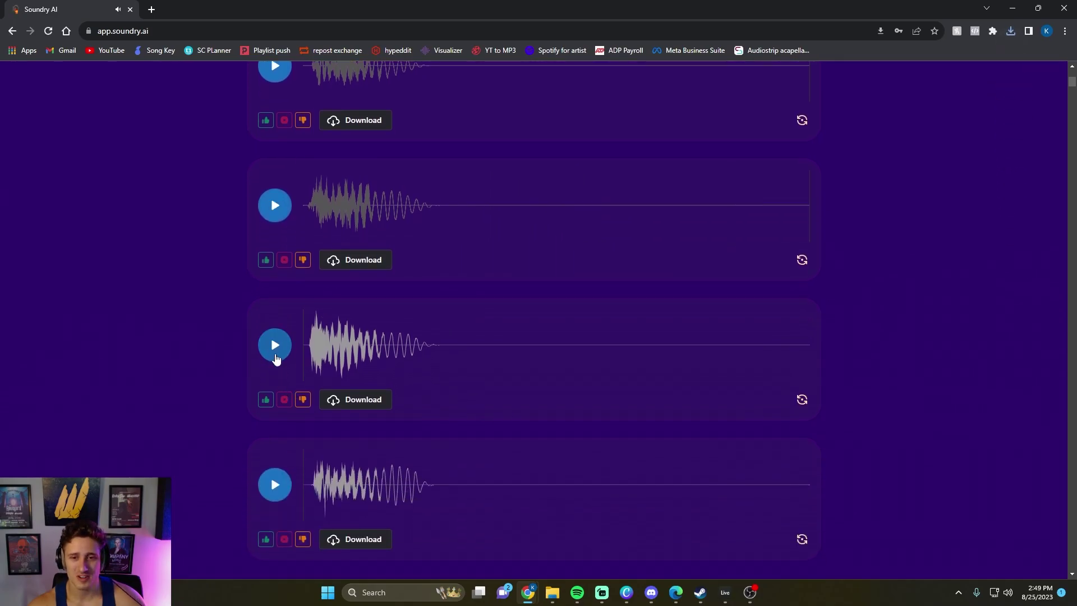
Audition the third and fourth riddim bass variations, replay the first for comparison, and download the fourth
left_click(275, 360)
left_click(275, 356)
scroll(273, 202, "up", 3)
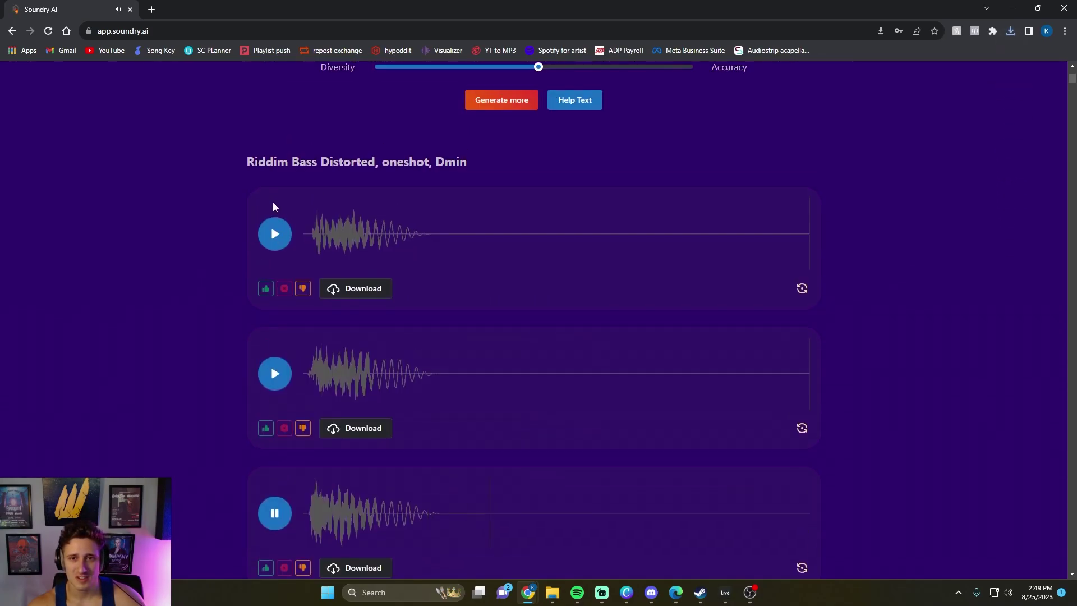
left_click(279, 242)
scroll(277, 292, "down", 3)
left_click(275, 347)
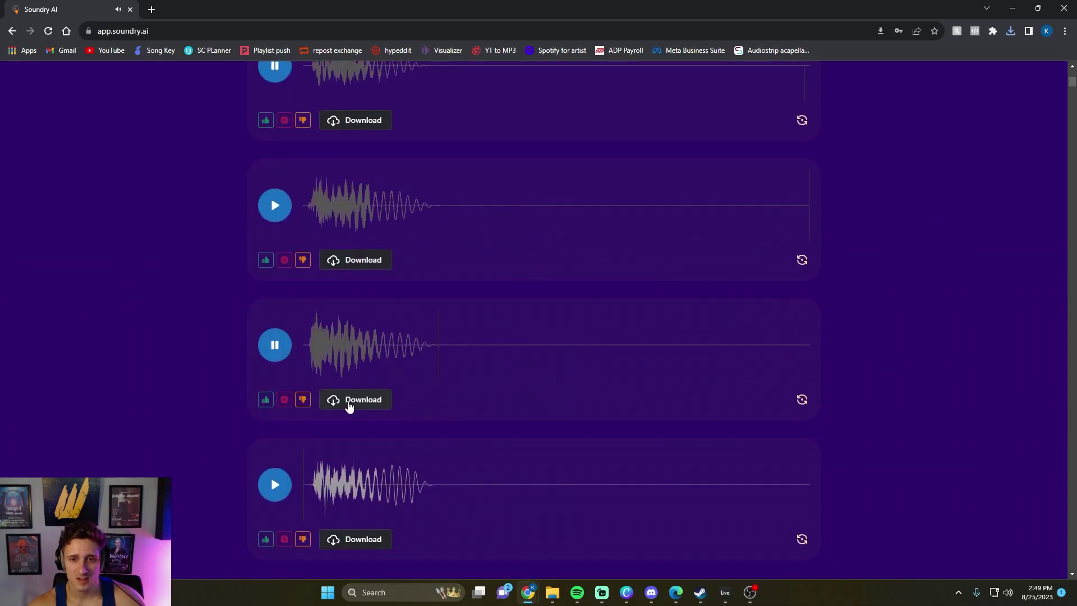
left_click(279, 496)
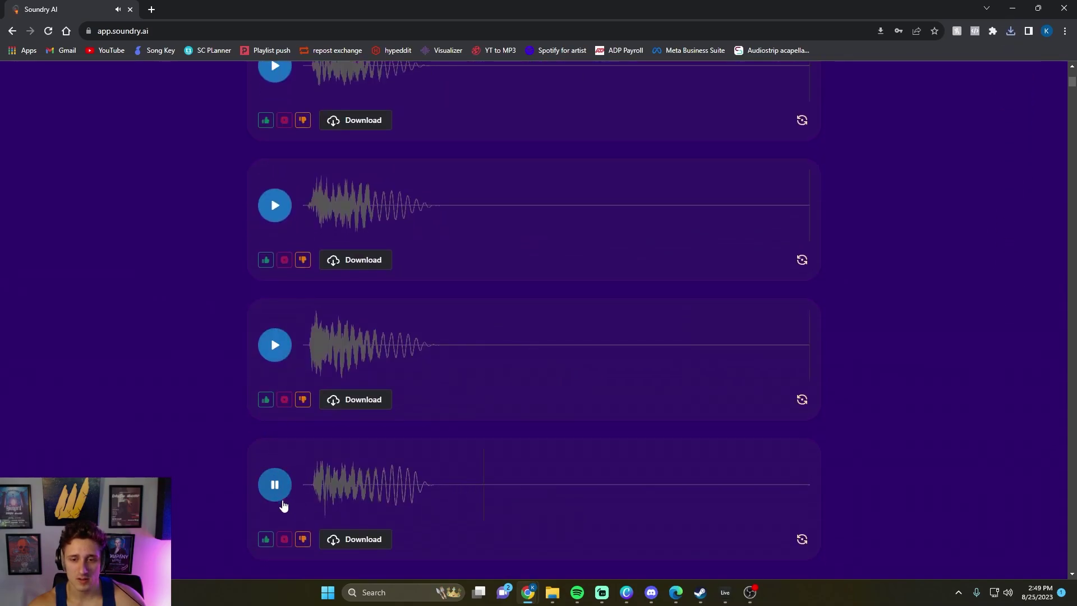
left_click(356, 540)
Replace the text prompt with "Dubstep Bass Band Notch Filter distorted with white noise"
scroll(507, 497, "up", 2)
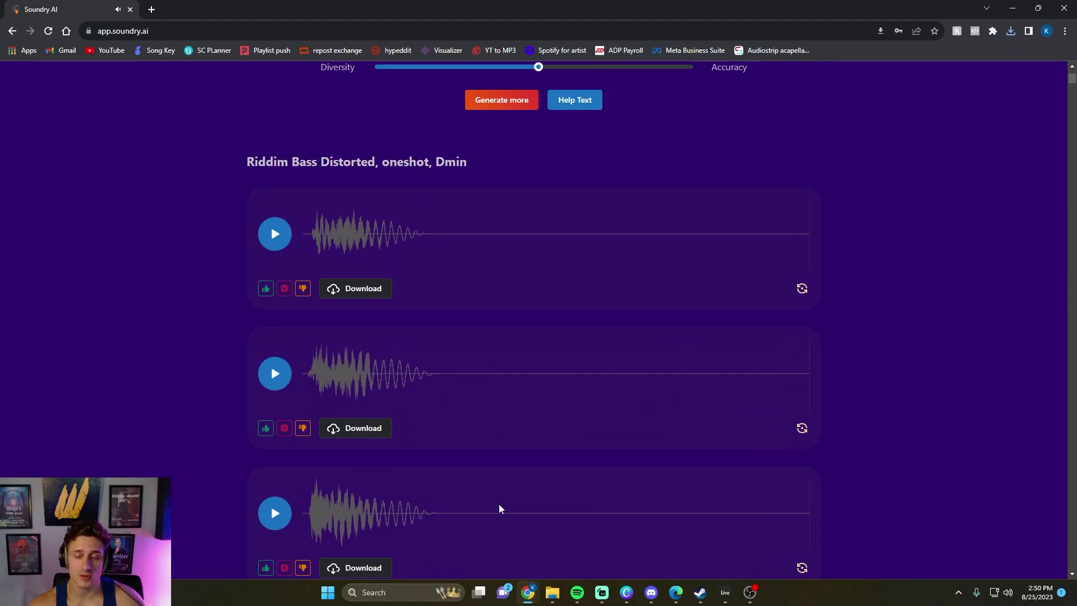
scroll(515, 405, "up", 3)
scroll(515, 406, "down", 1)
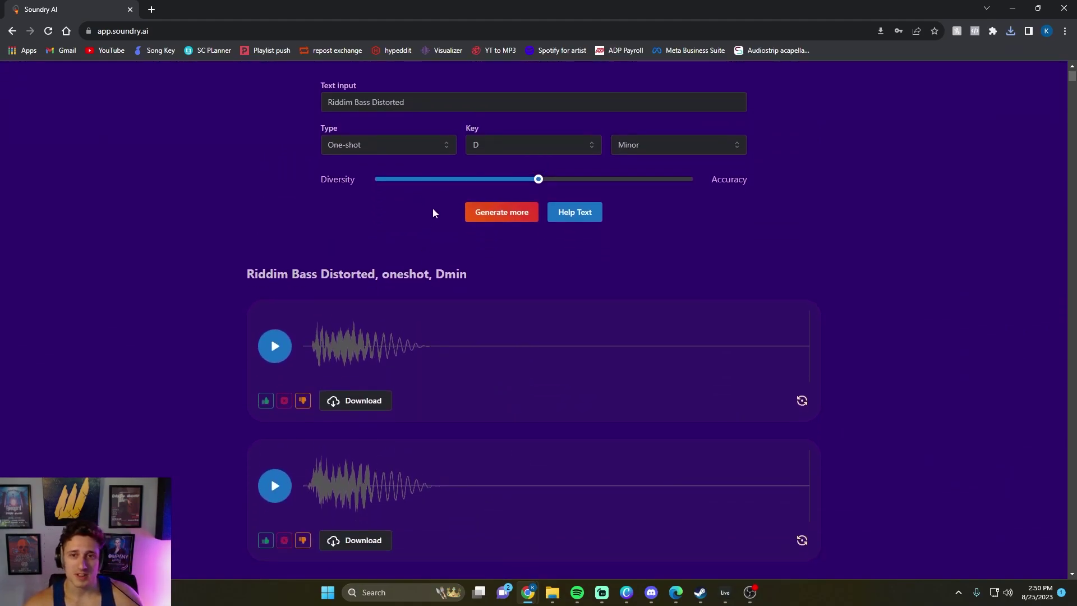
triple_click(435, 106)
type("Dubs")
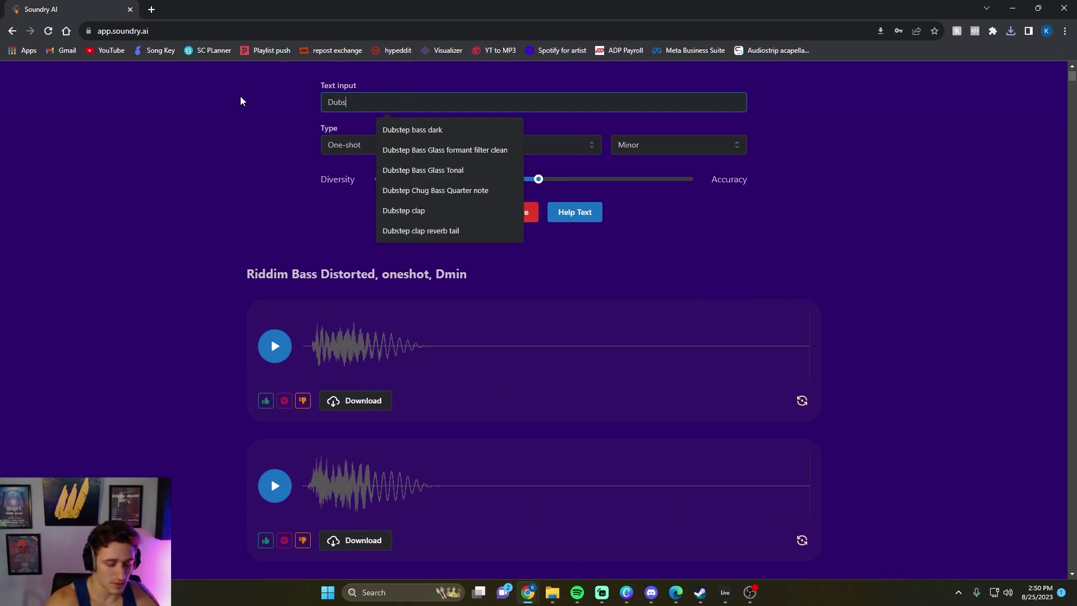
type("tep Bass Bp")
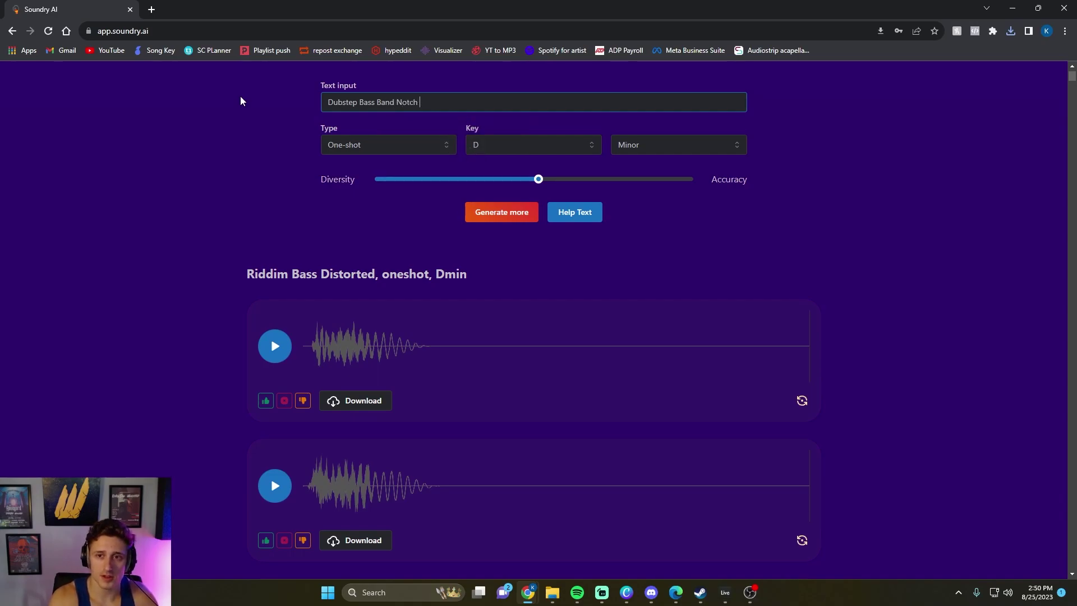
type("er distorted with w")
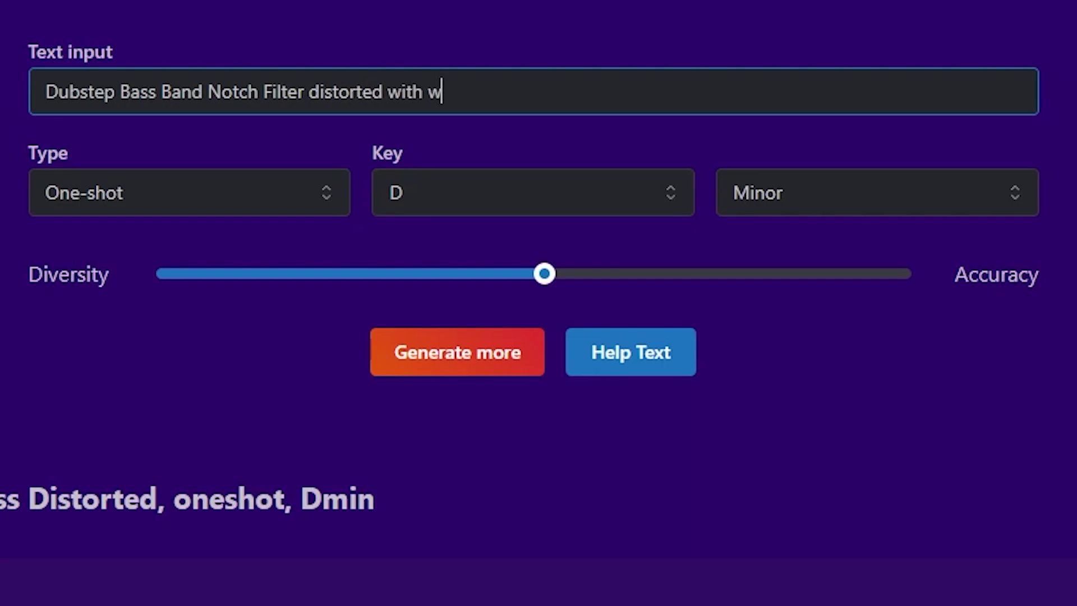
type("e")
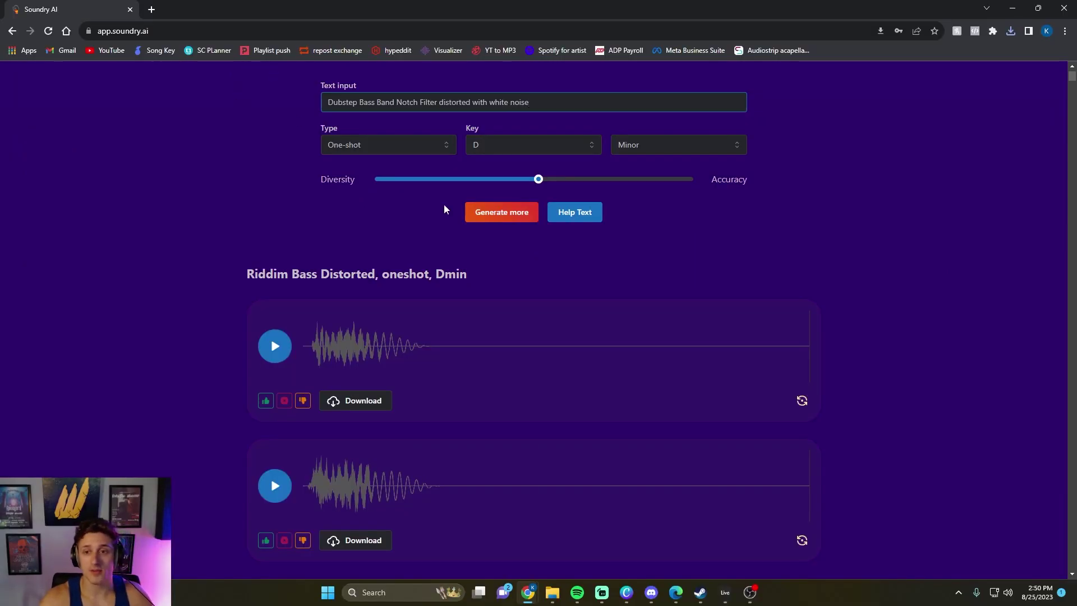
Generate samples from the band notch filter prompt, audition the results and download the second one
left_click(503, 213)
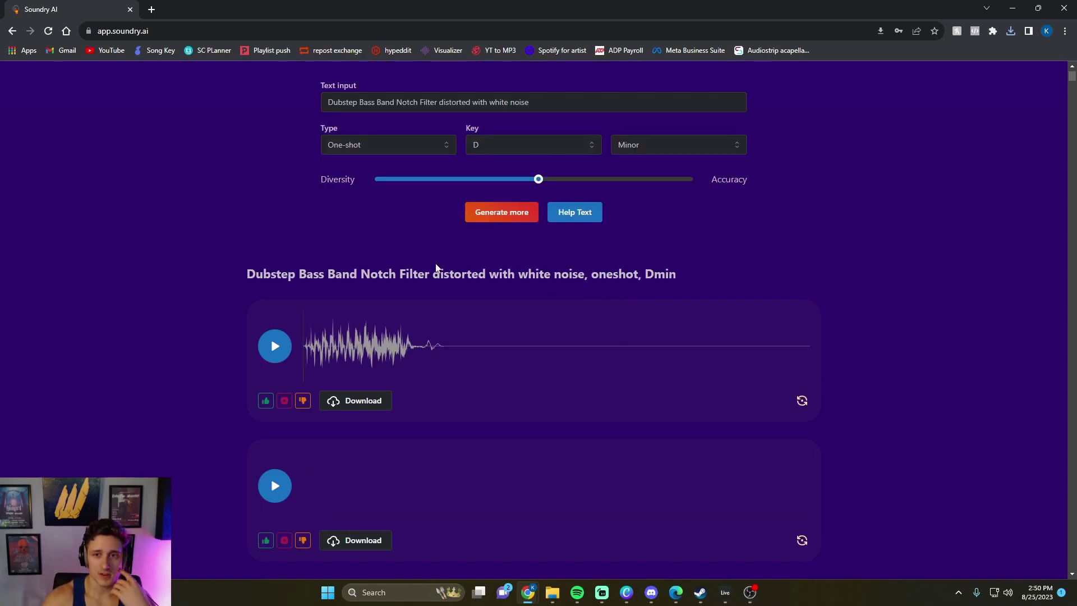
left_click(279, 360)
scroll(274, 404, "down", 1)
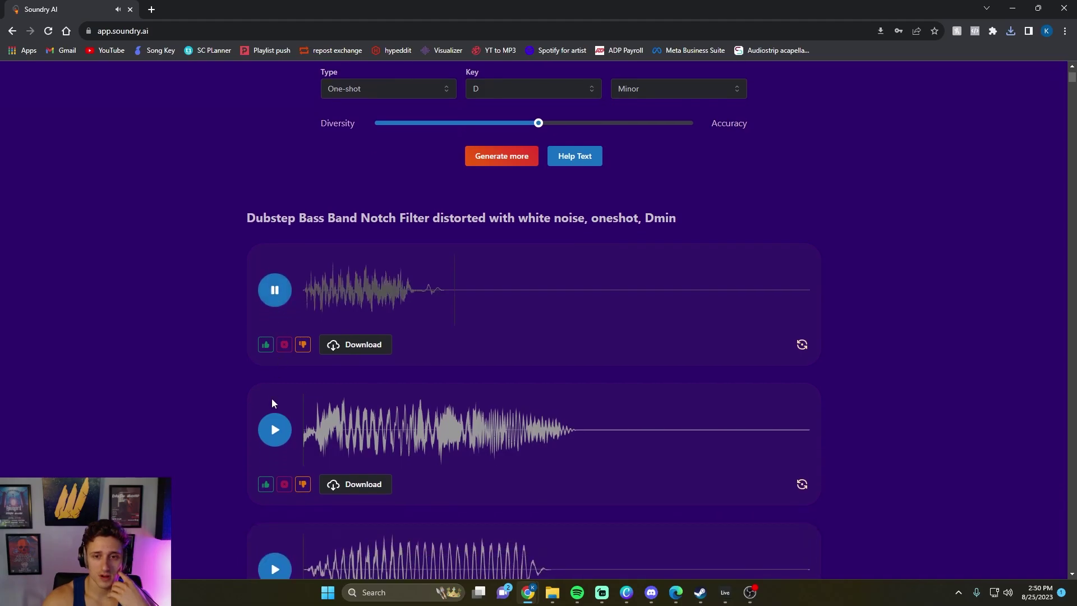
left_click(275, 432)
scroll(279, 433, "down", 2)
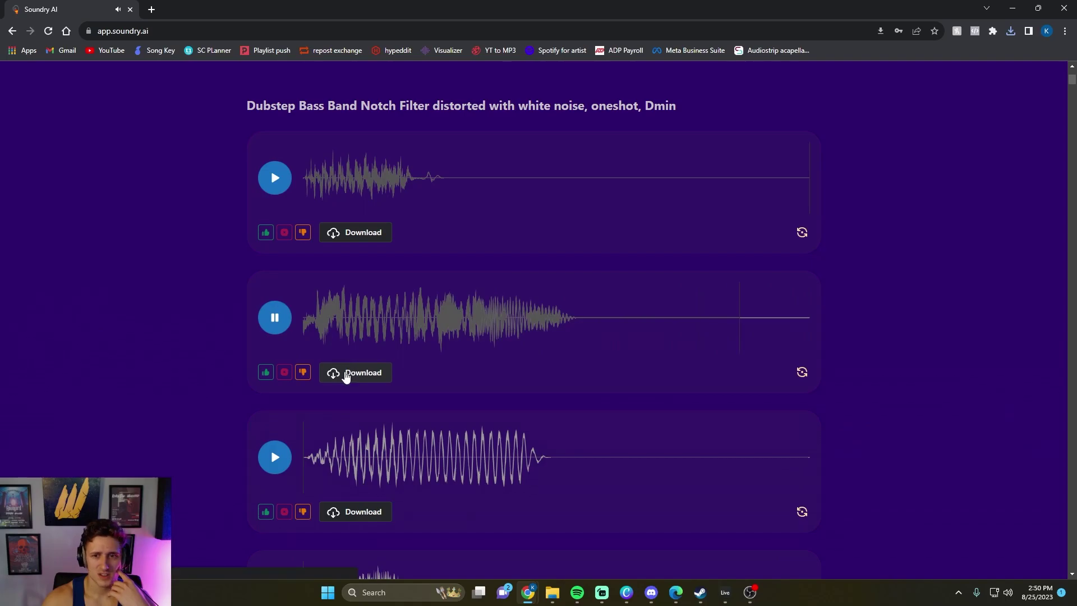
left_click(346, 375)
scroll(336, 370, "down", 2)
left_click(278, 353)
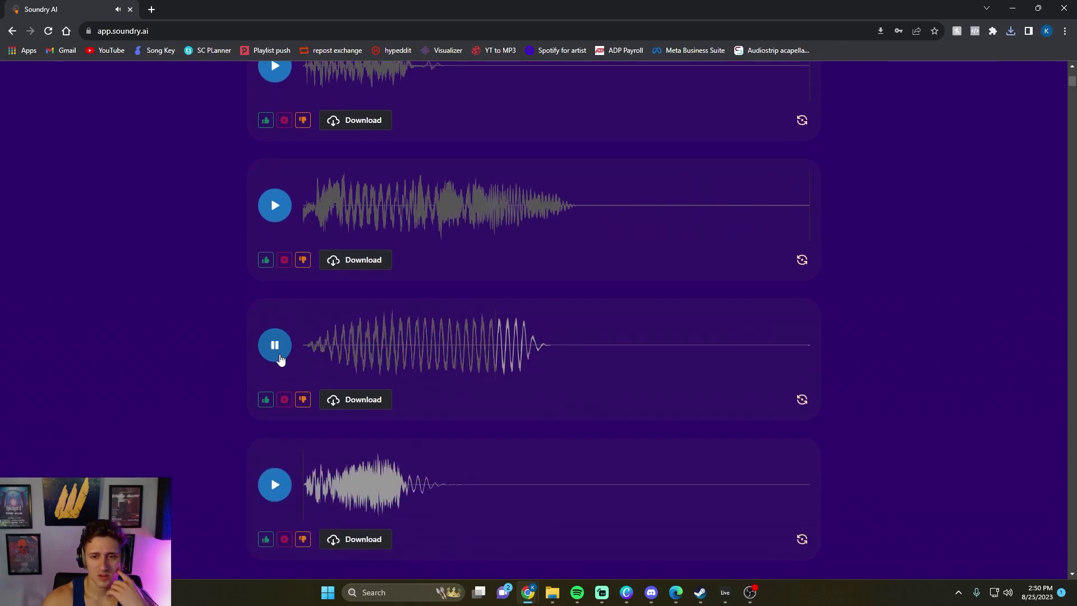
Generate variations of the second band notch filter bass sample
scroll(729, 348, "up", 1)
left_click(802, 317)
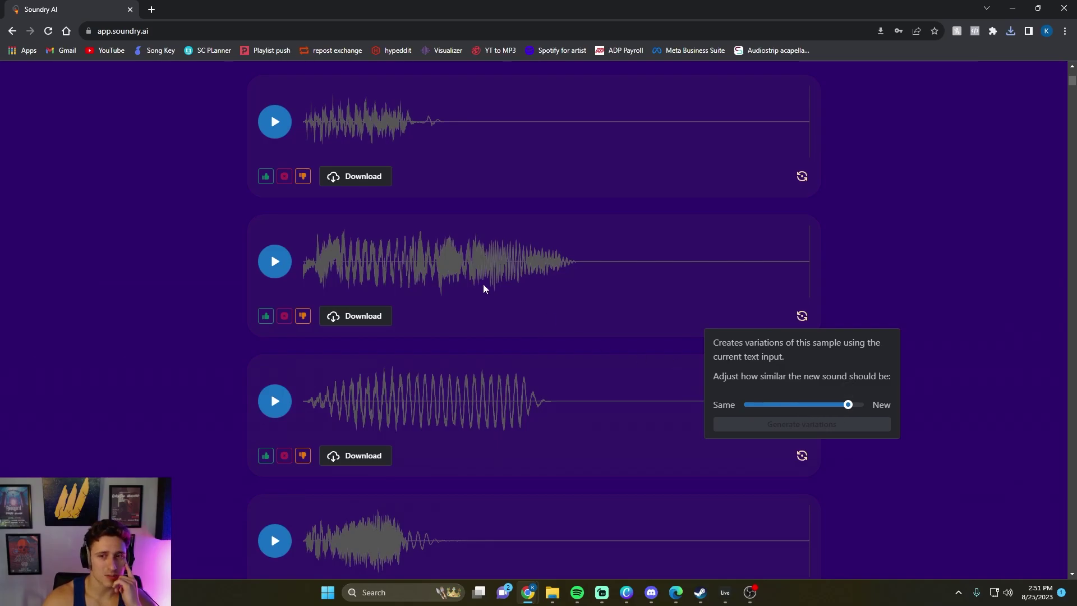
scroll(604, 272, "up", 4)
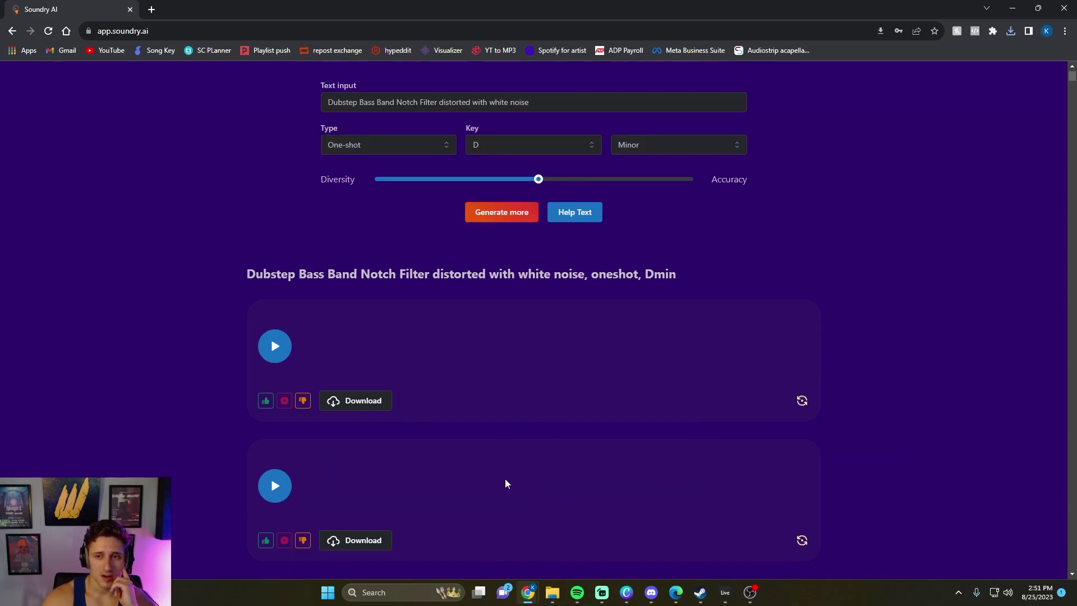
Audition all four variations of the band notch filter bass
scroll(476, 463, "down", 2)
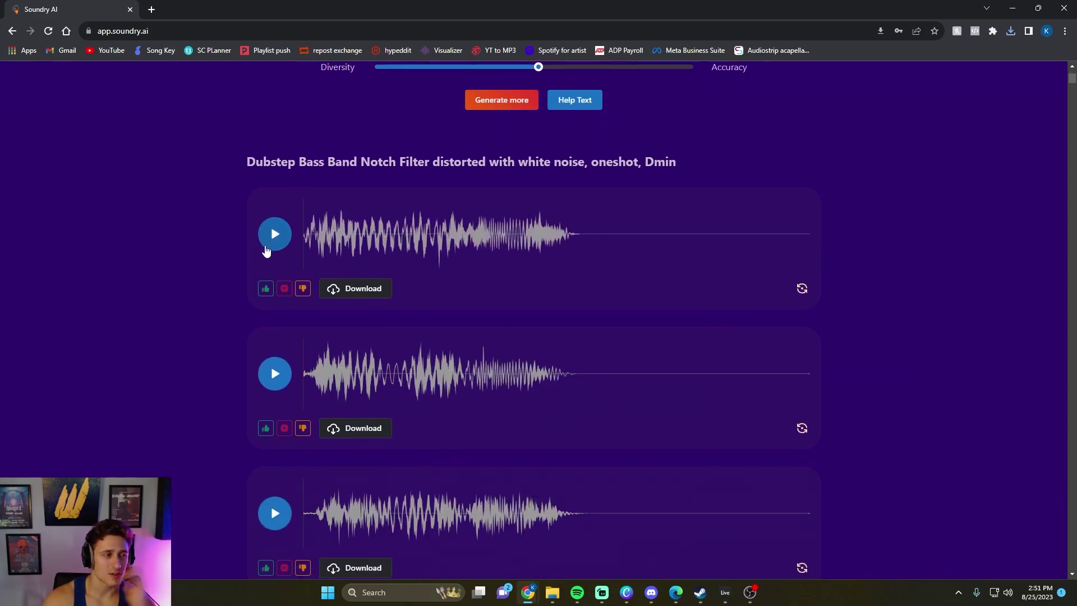
left_click(274, 238)
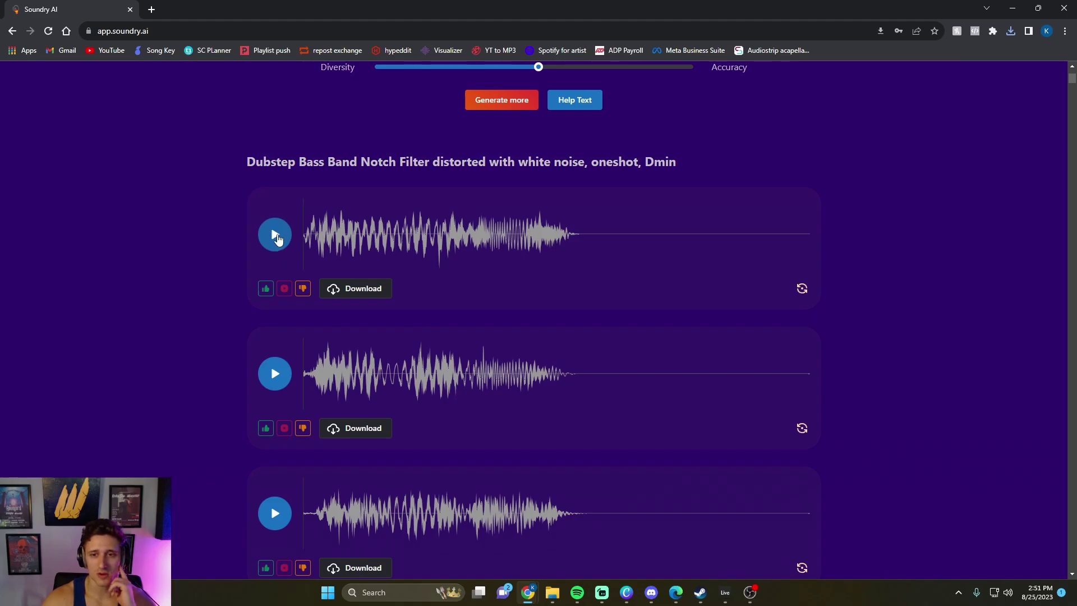
left_click(276, 233)
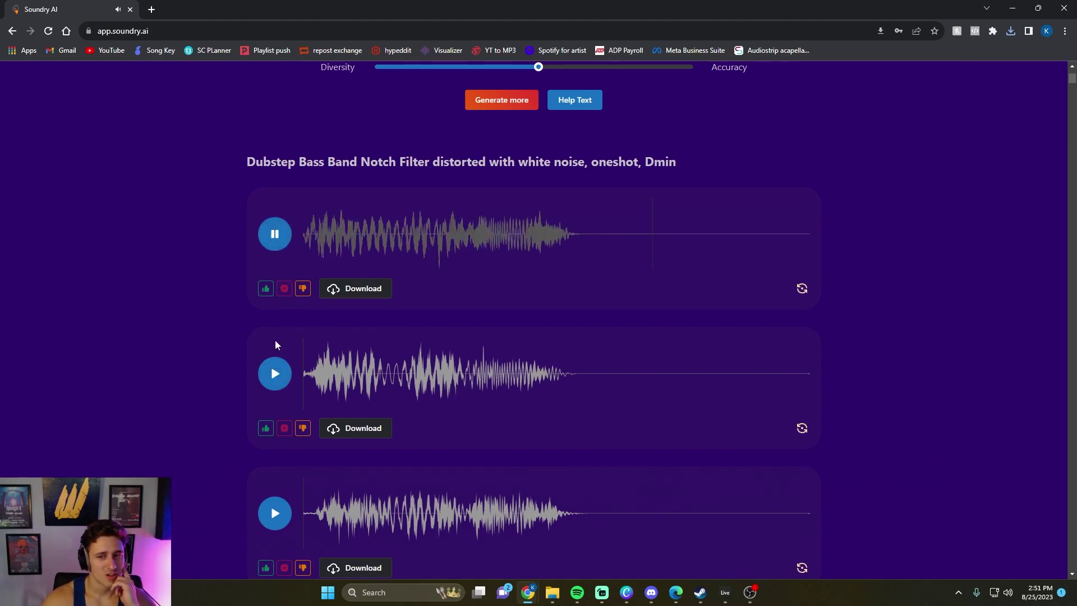
left_click(274, 374)
left_click(276, 513)
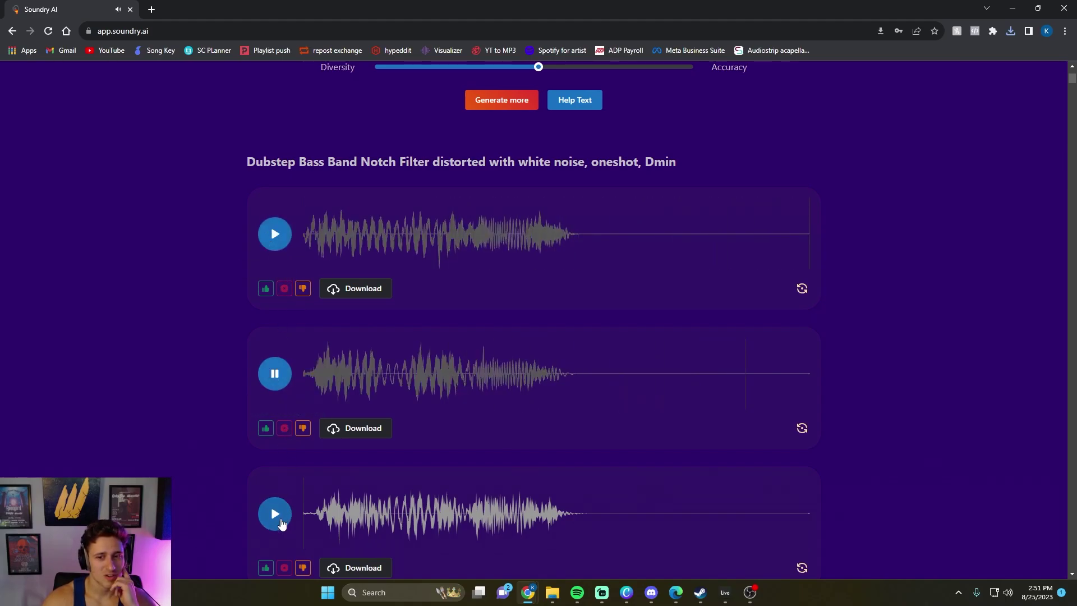
scroll(281, 518, "down", 2)
left_click(273, 544)
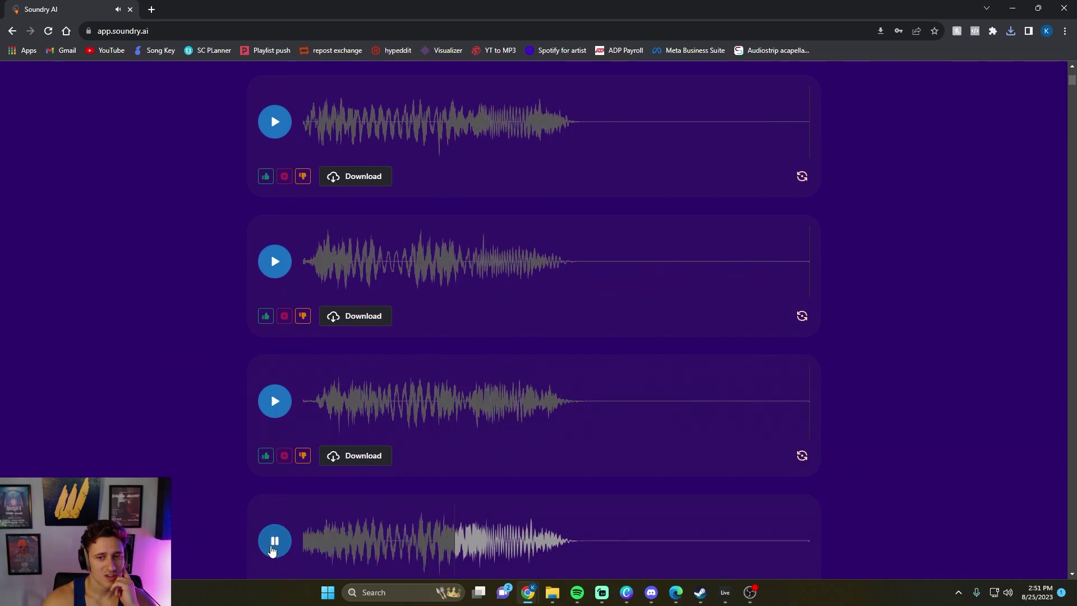
Rate the first band notch filter variation with a thumbs-up and replay the second, third and fourth ones
scroll(272, 548, "up", 2)
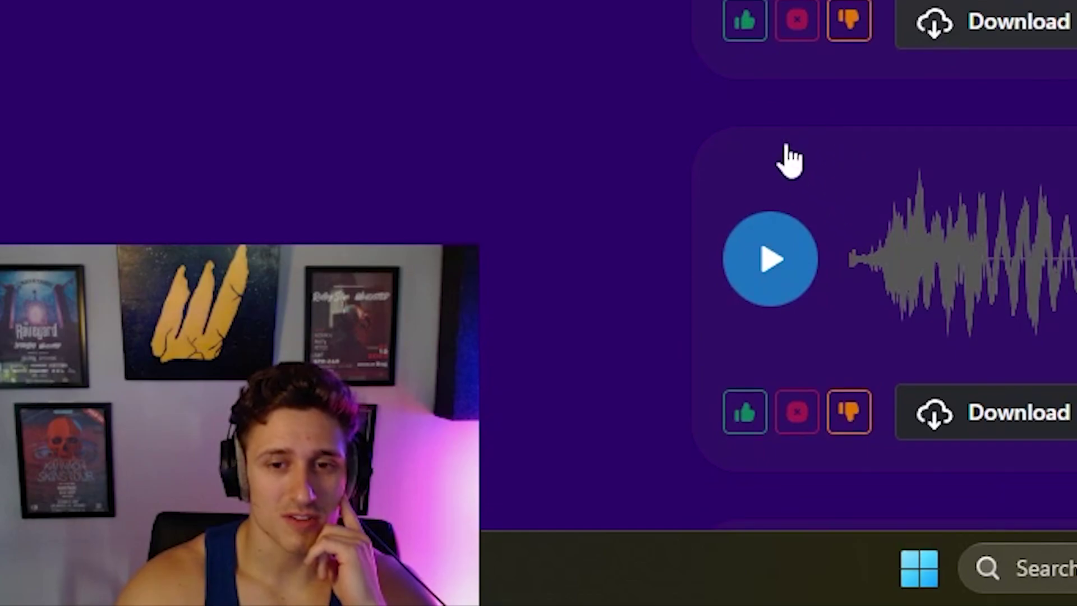
scroll(806, 183, "down", 1)
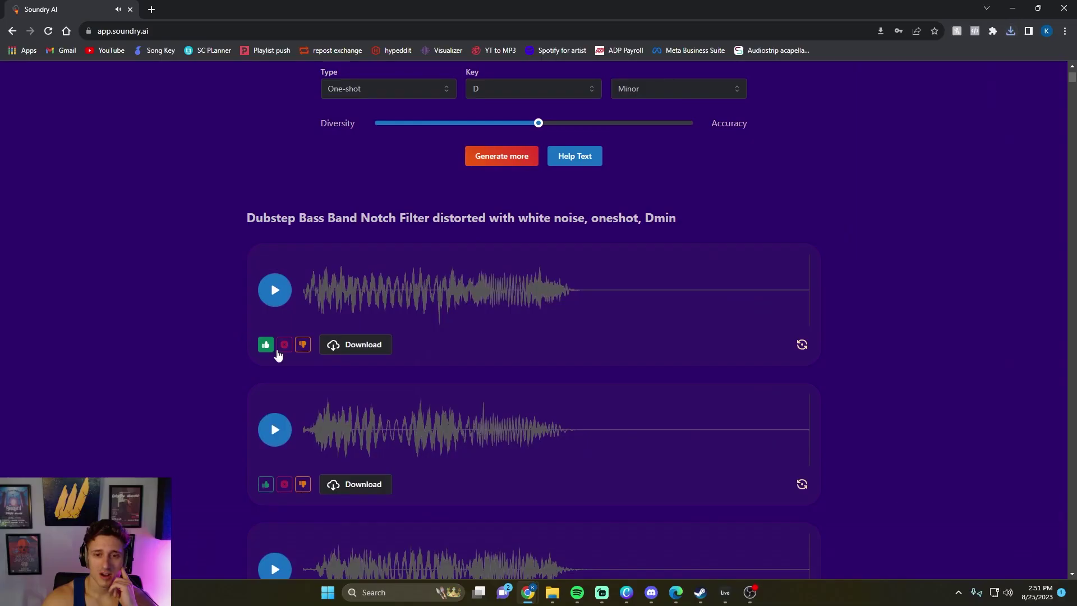
scroll(291, 419, "down", 2)
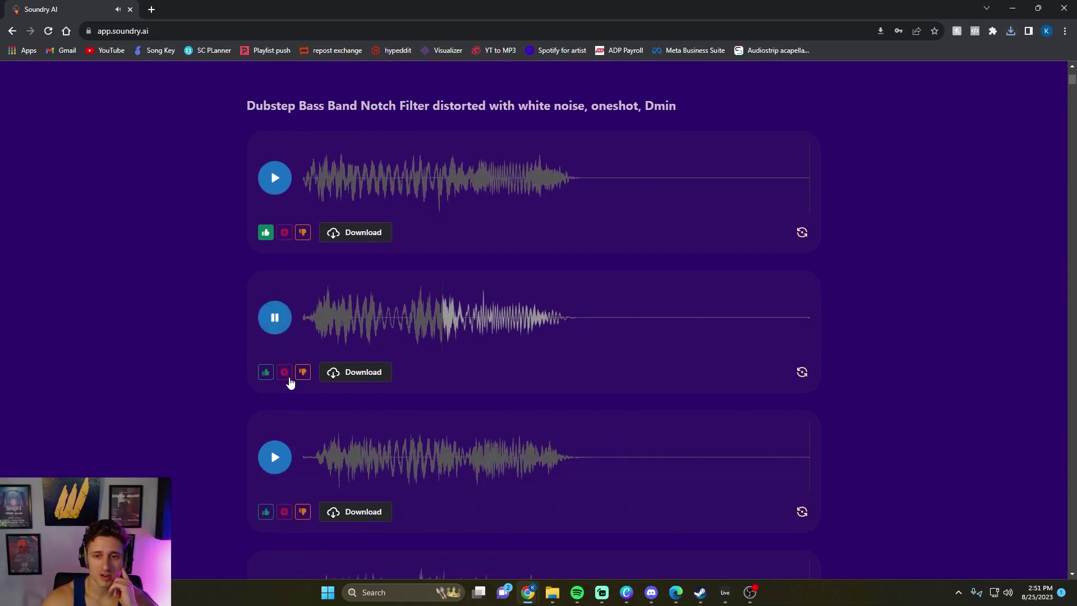
left_click(275, 466)
scroll(280, 460, "down", 2)
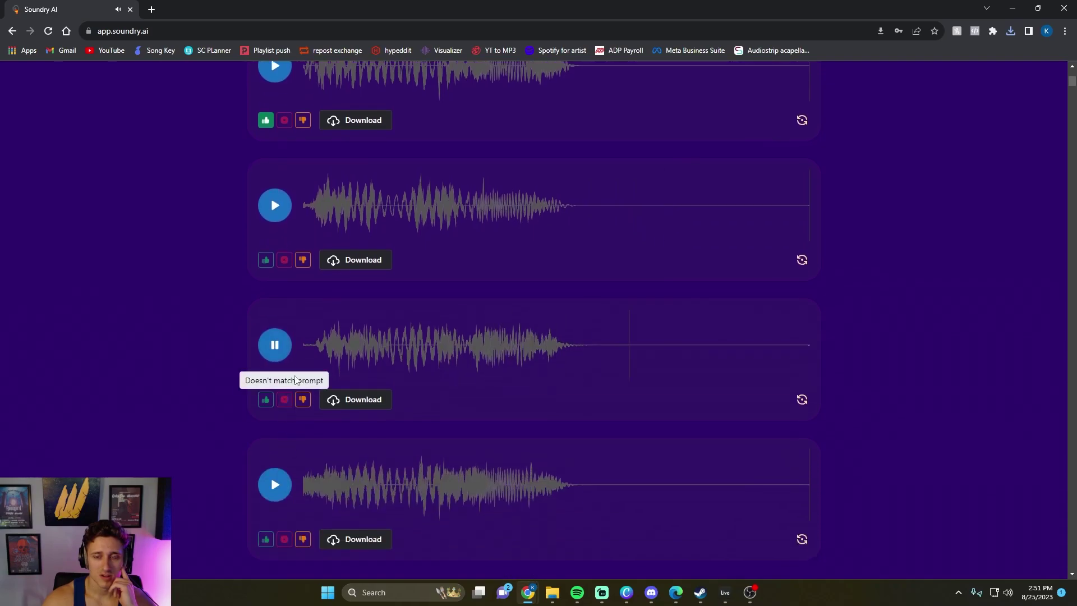
left_click(276, 205)
left_click(276, 353)
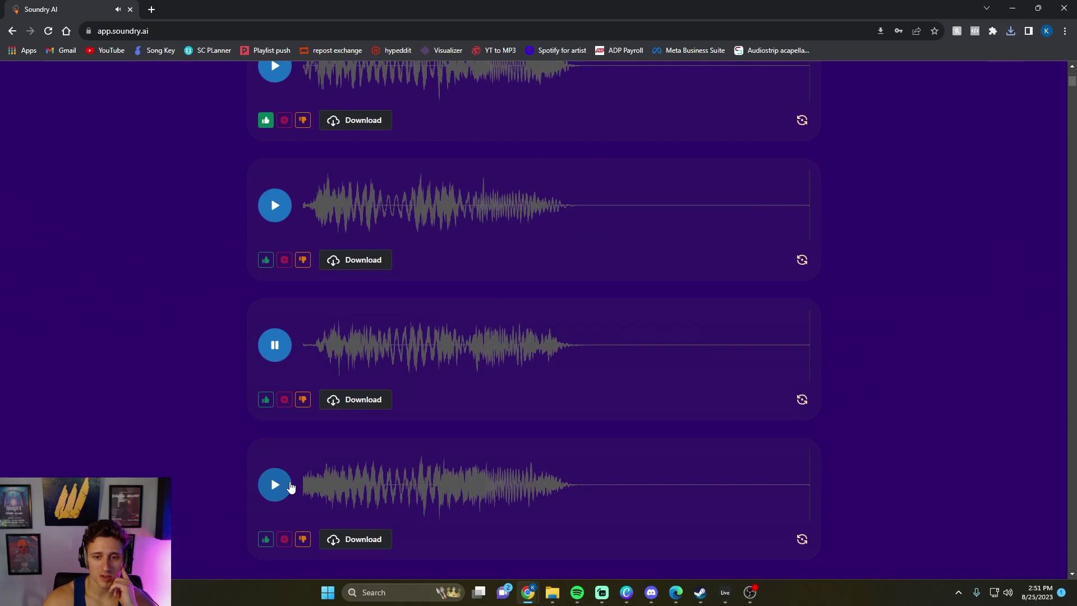
left_click(279, 486)
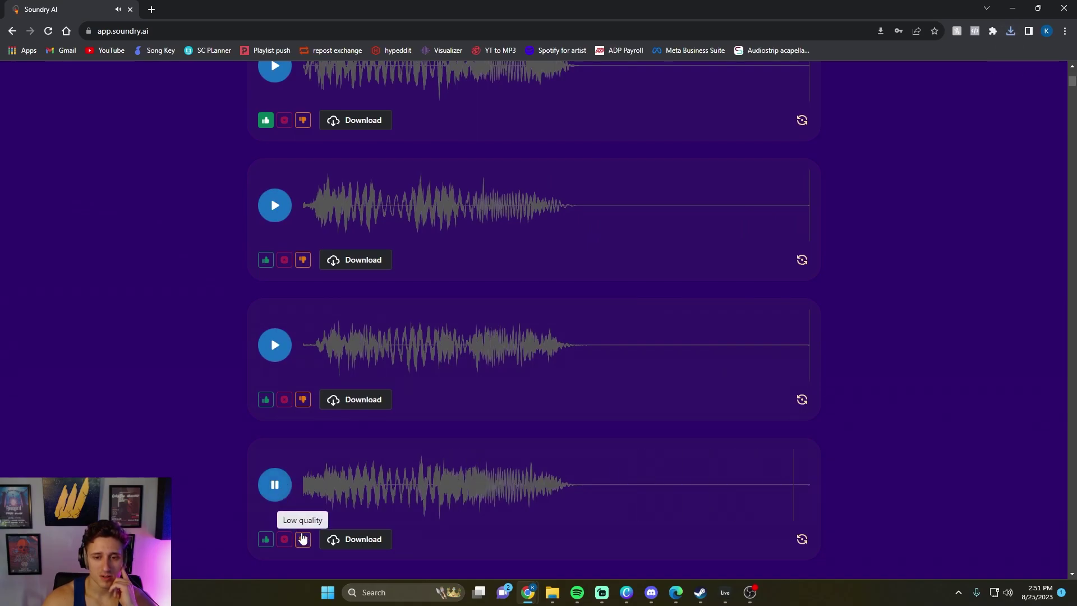
Generate variations of the band notch filter sample rated with a thumbs-up
scroll(365, 398, "up", 4)
left_click(802, 344)
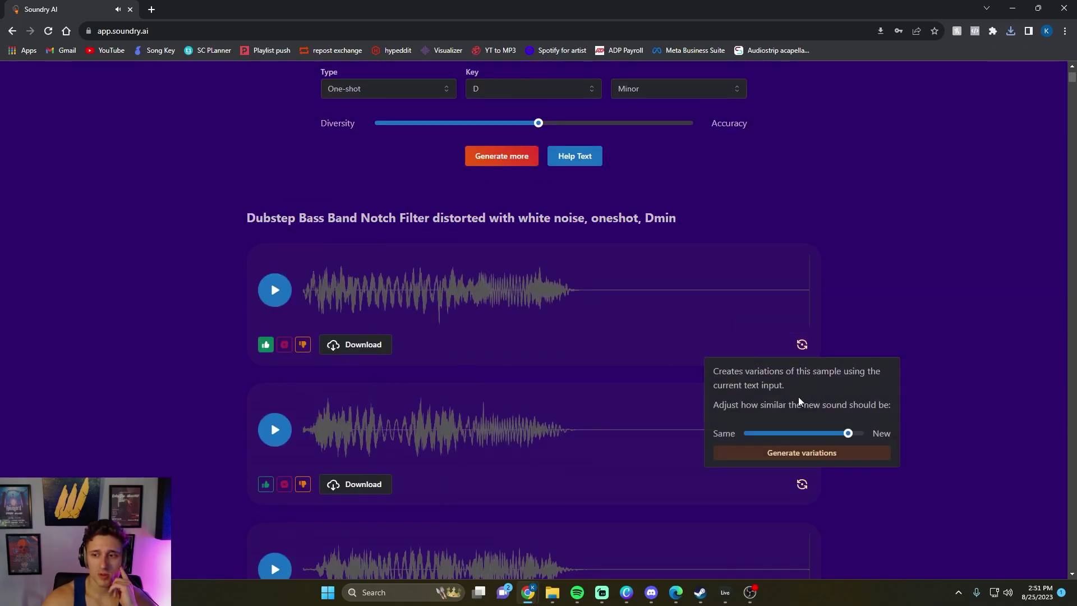
left_click(841, 452)
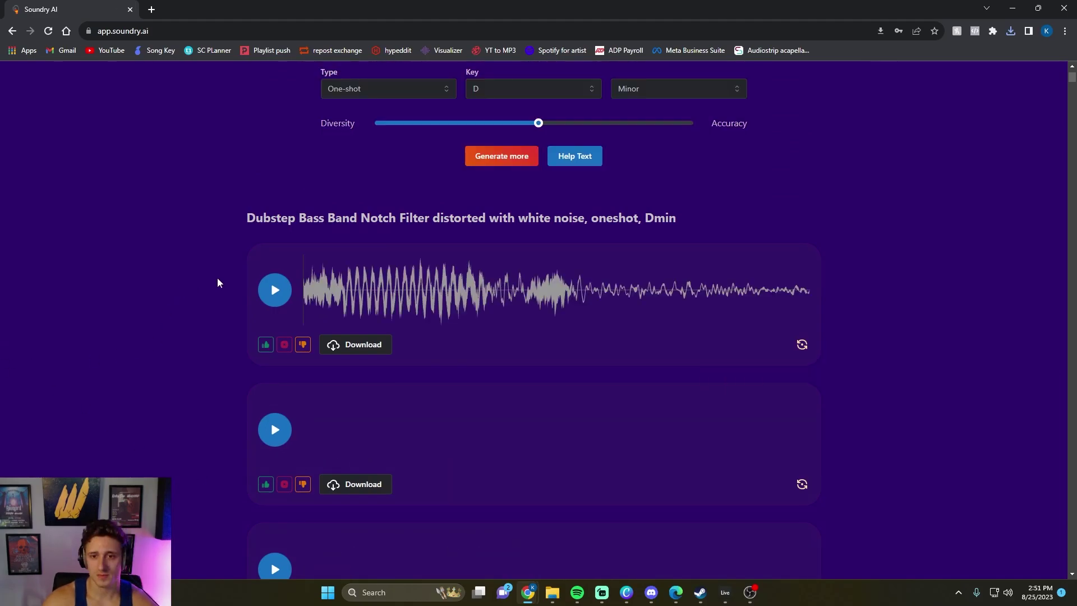
Audition the first and second samples of the new band notch filter variations, playing the first one twice
left_click(275, 291)
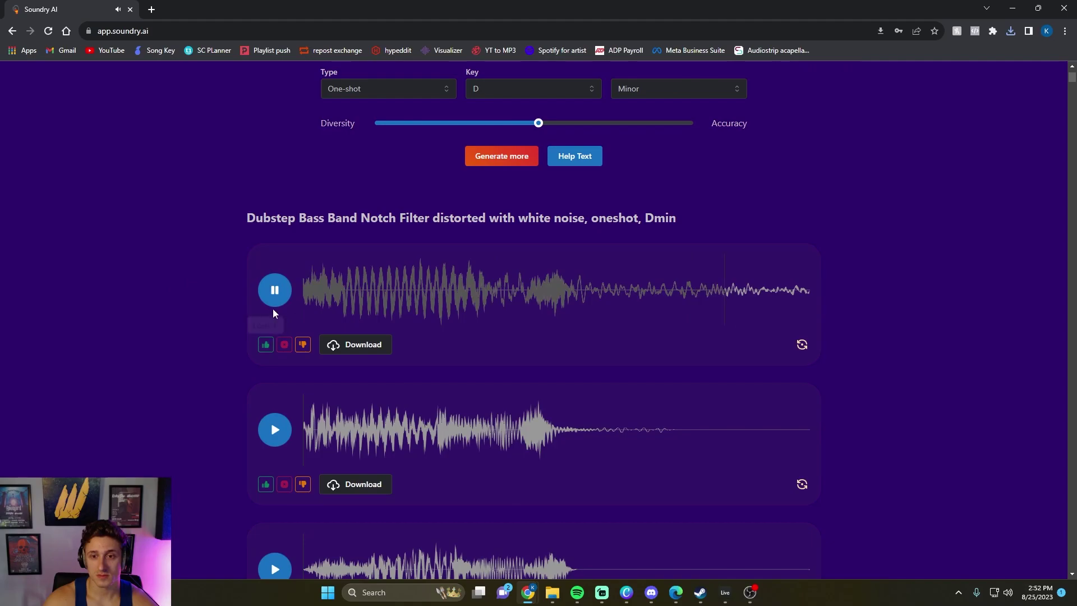
left_click(275, 292)
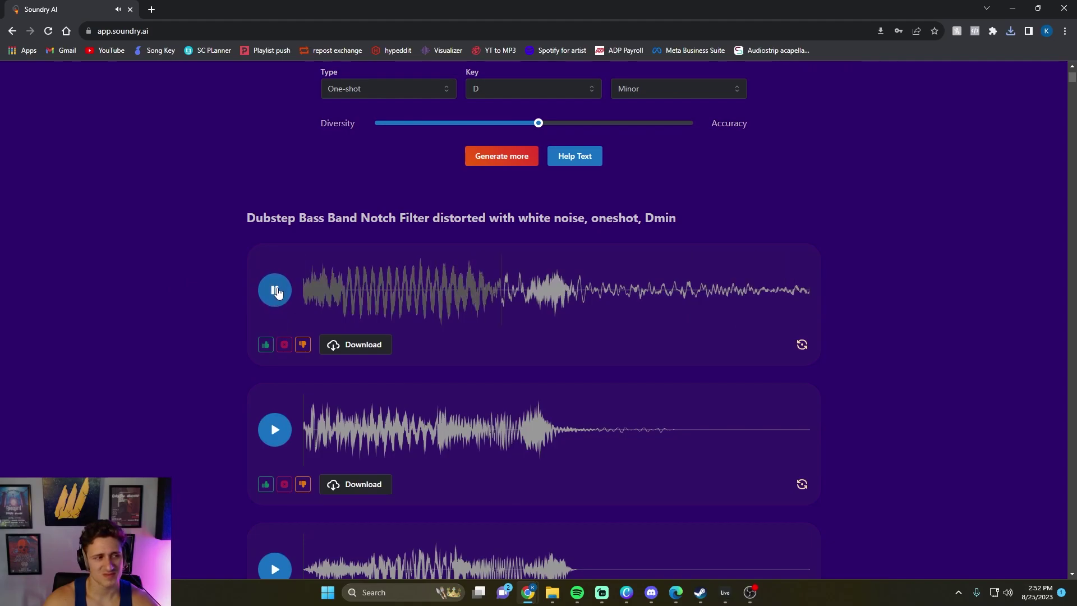
left_click(275, 307)
scroll(268, 329, "down", 2)
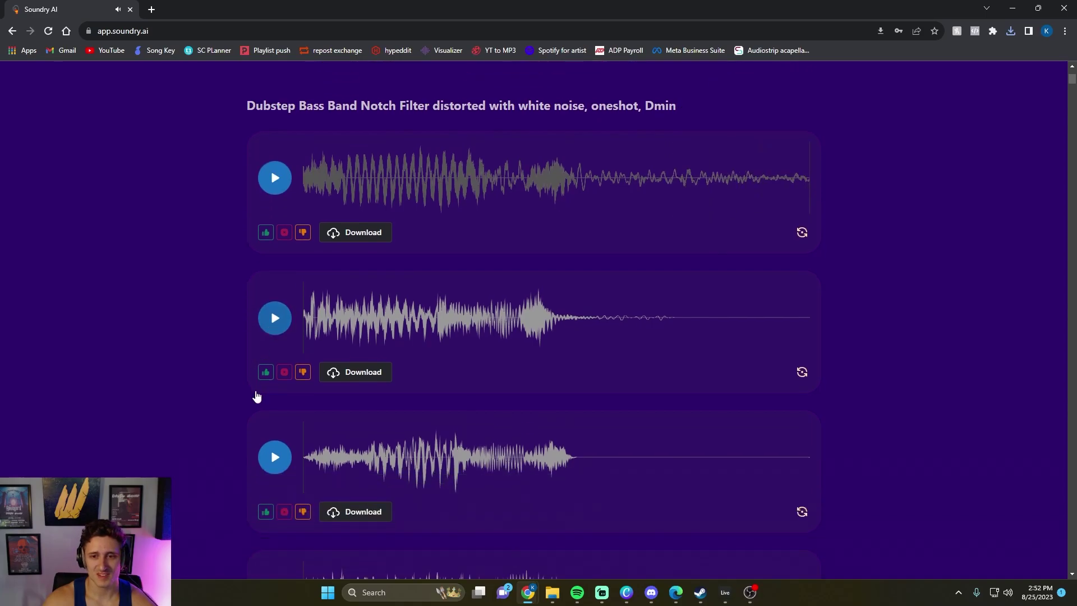
left_click(275, 318)
left_click(274, 320)
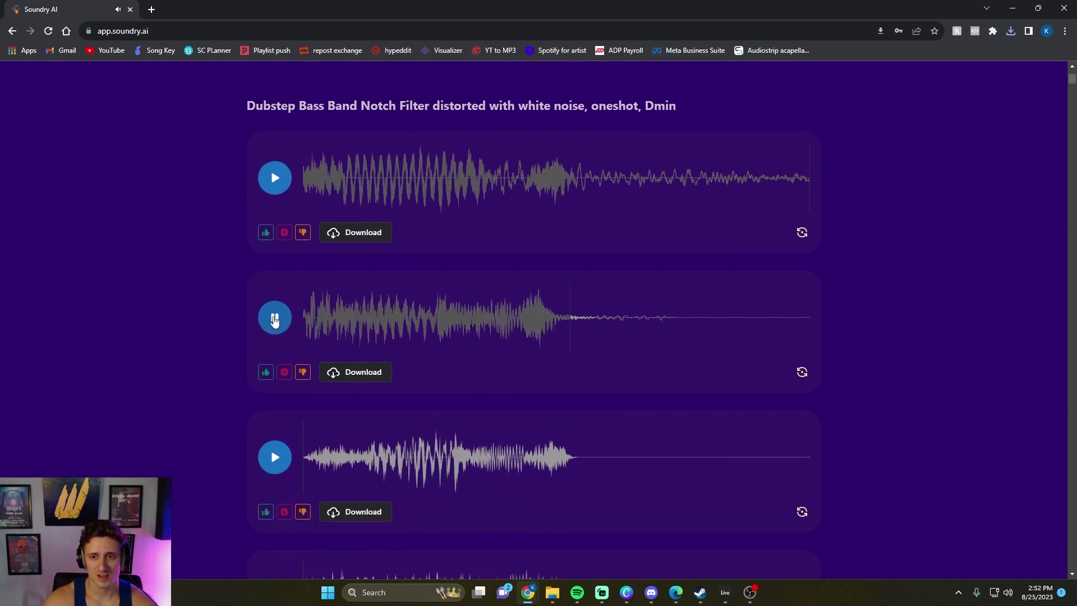
left_click(389, 314)
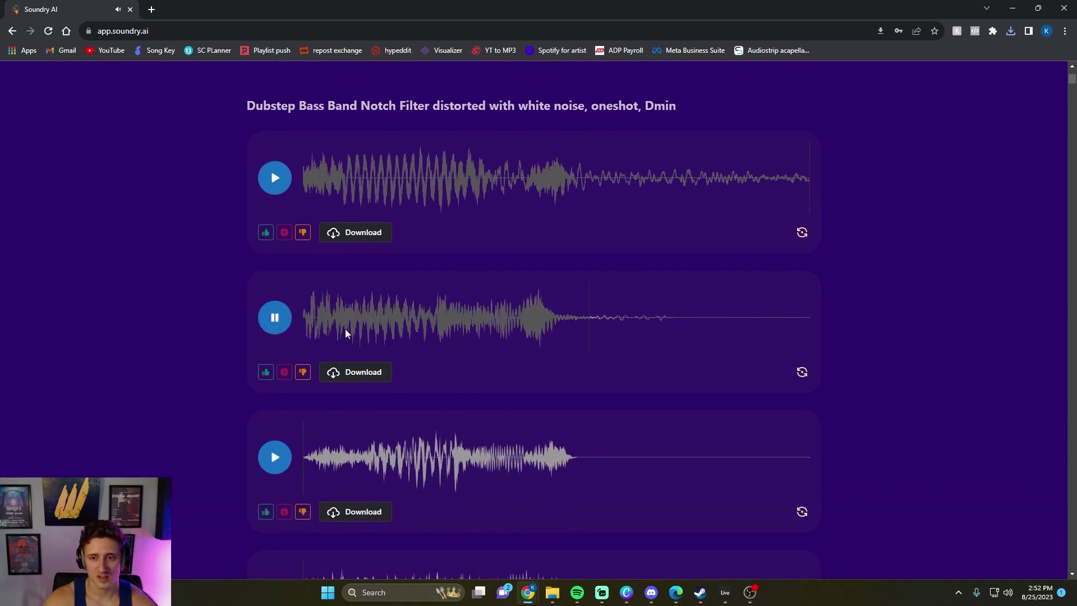
Audition the third and fourth samples of the new band notch filter variations
left_click(274, 471)
scroll(284, 399, "down", 3)
left_click(282, 293)
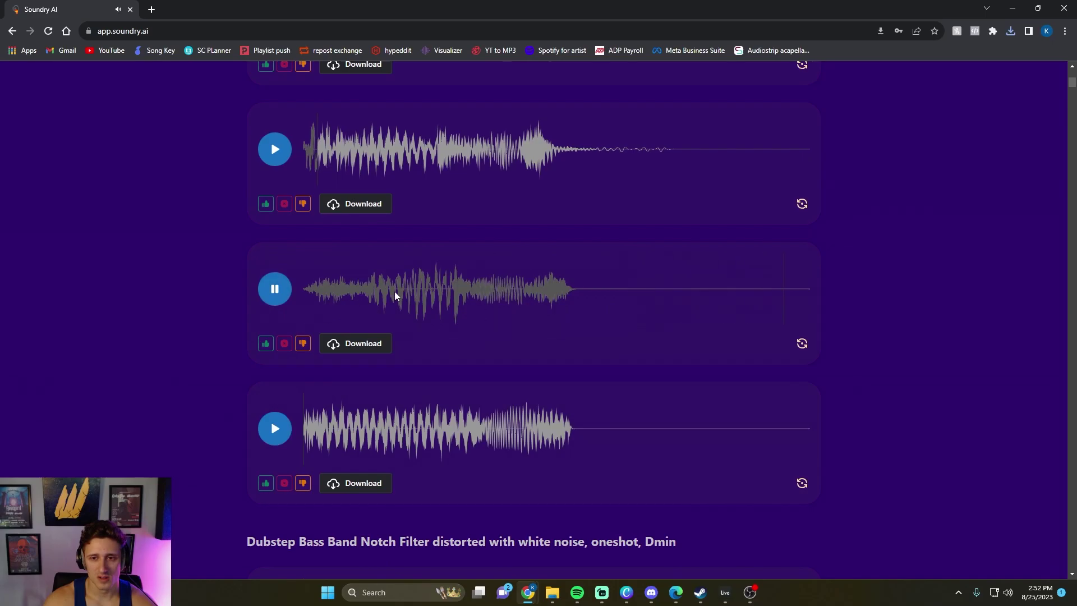
left_click(282, 290)
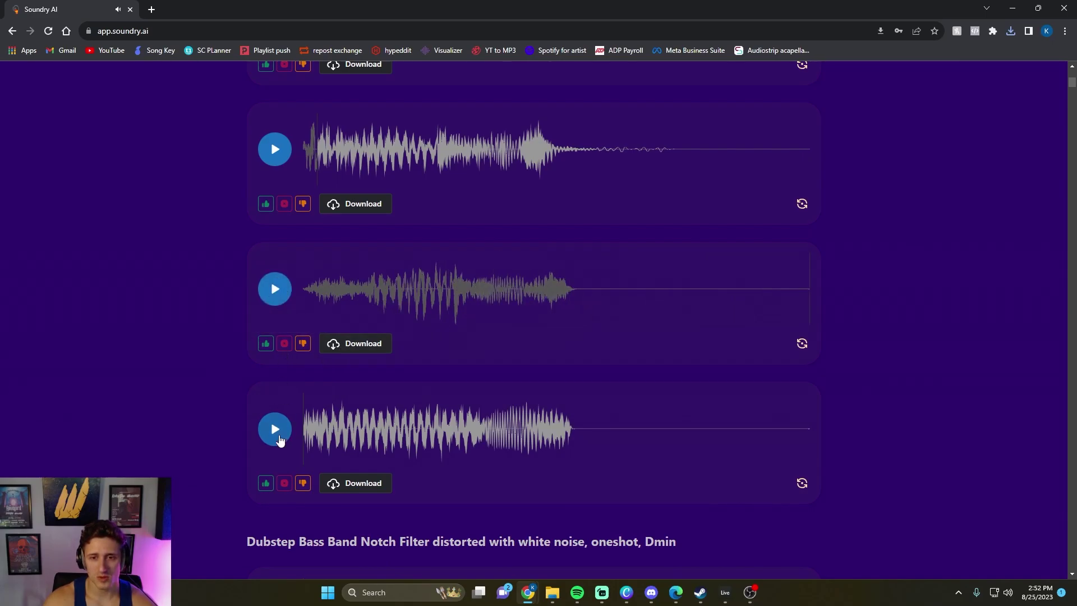
left_click(276, 430)
Rate the fourth new variation as low quality and replay the first one
scroll(290, 274, "up", 4)
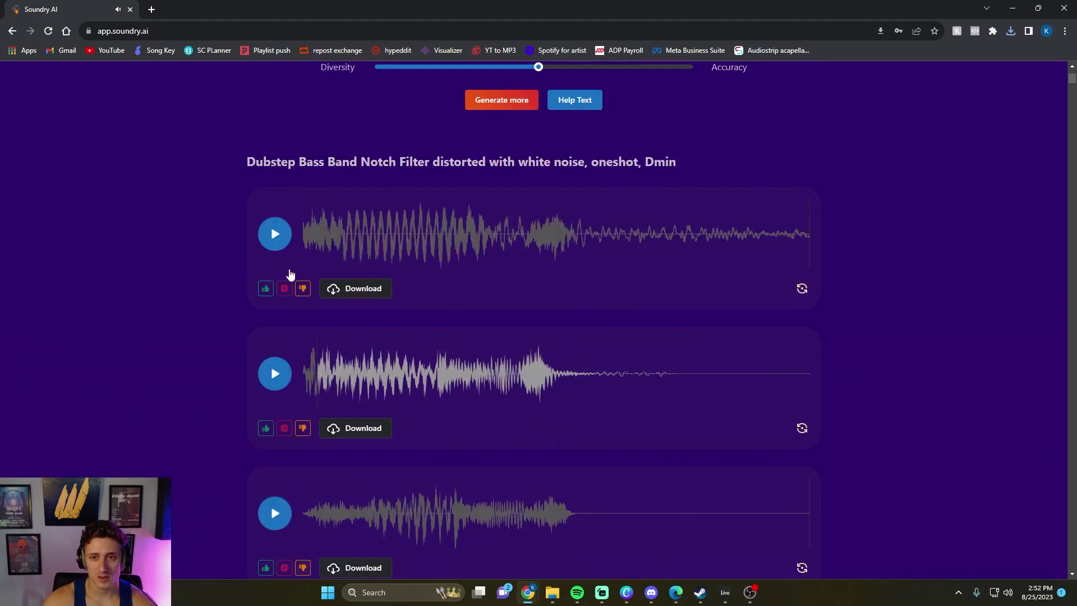
left_click(281, 242)
scroll(291, 343, "down", 3)
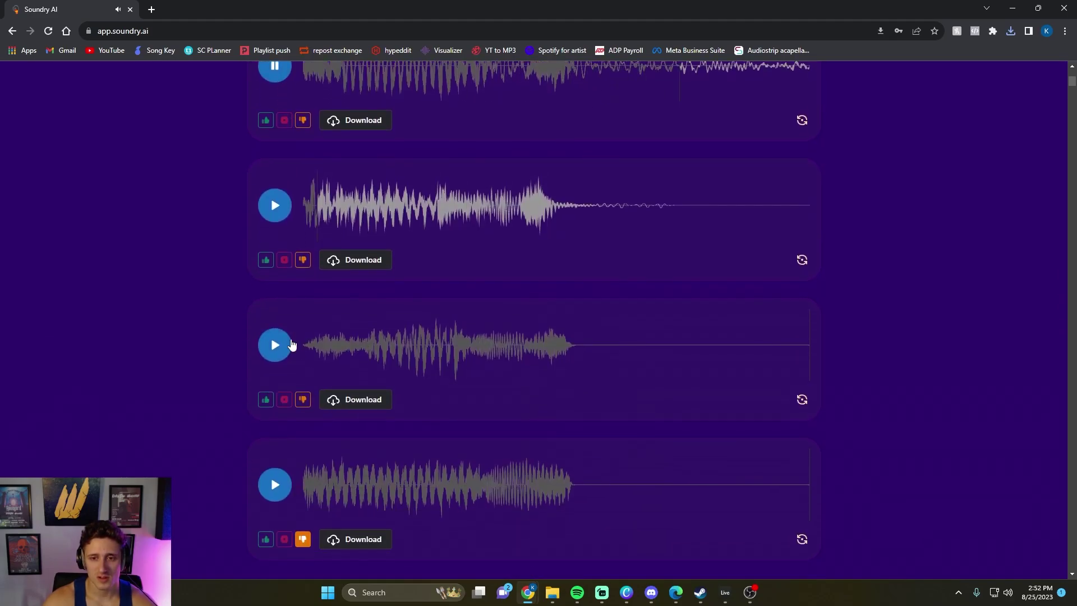
Generate further variations of the third band notch filter sample
left_click(511, 364)
left_click(802, 400)
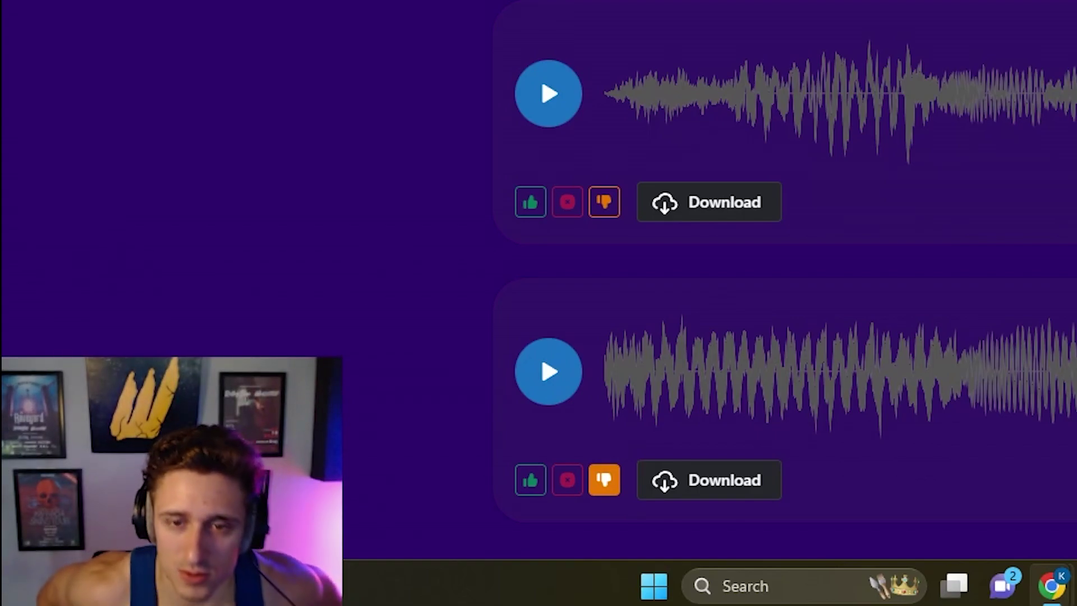
Replace the prompt with "Dubstep FM Saw Wave Sustain bass" and generate samples from it
scroll(785, 280, "down", 10)
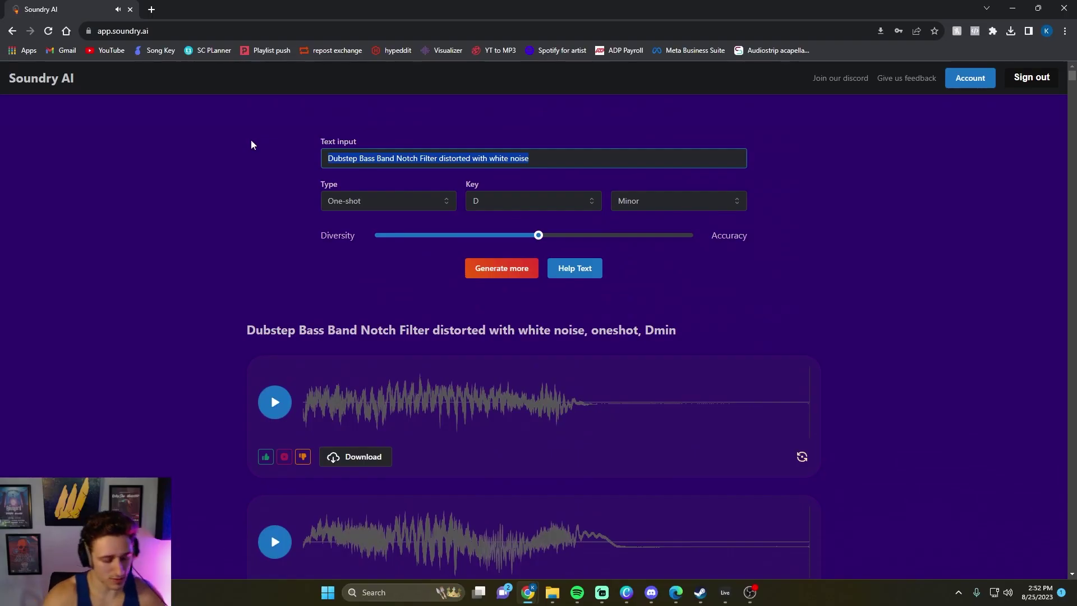
type("Dubste")
type("p Sustain bass")
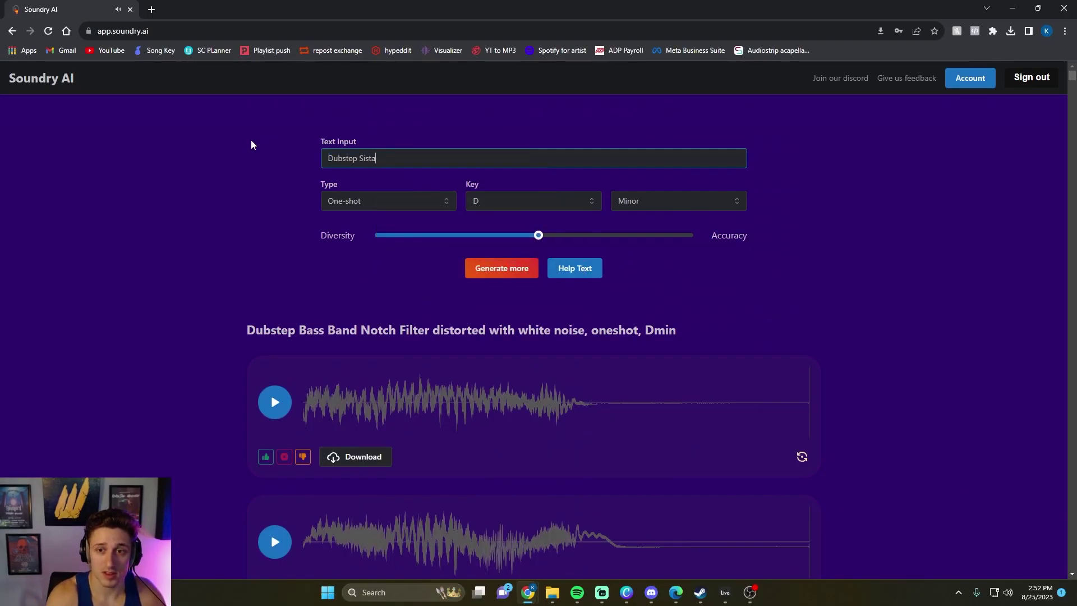
key("BackSpace")
key("BackSpace")
key("BackSpace")
key("BackSpace")
key("BackSpace")
key("BackSpace")
key("BackSpace")
key("BackSpace")
key("BackSpace")
key("BackSpace")
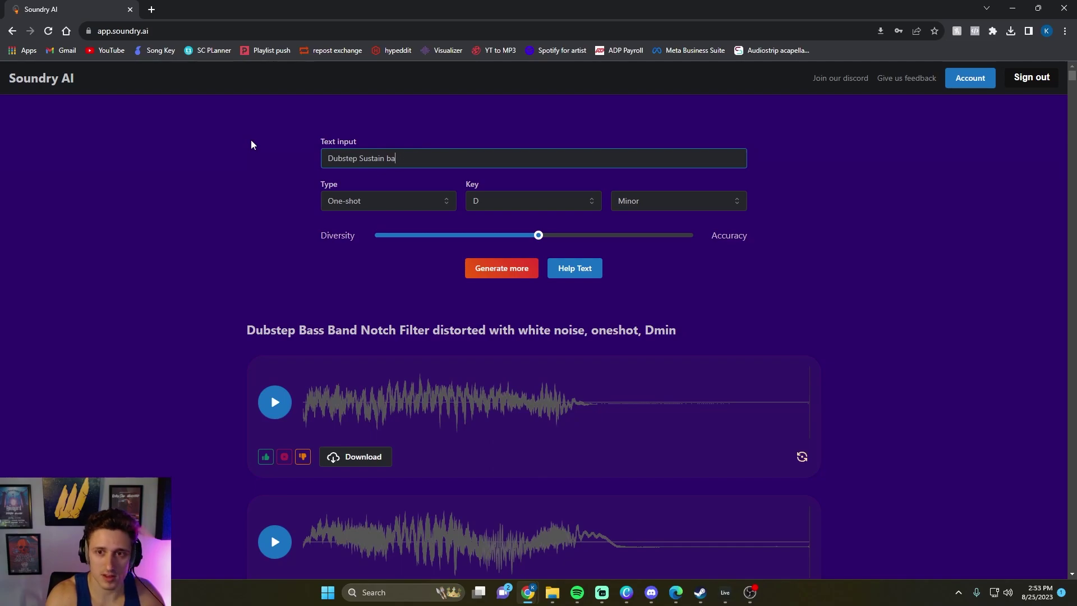
key("BackSpace")
key("BackSpace")
key("BackSpace")
type("FM Sustain bass")
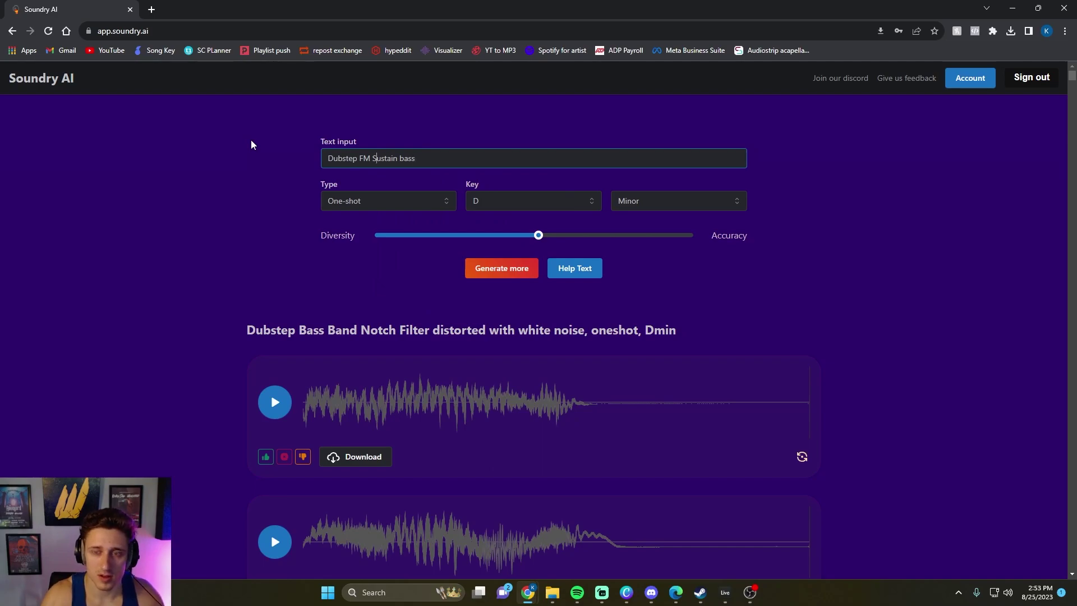
type("Saw Wav")
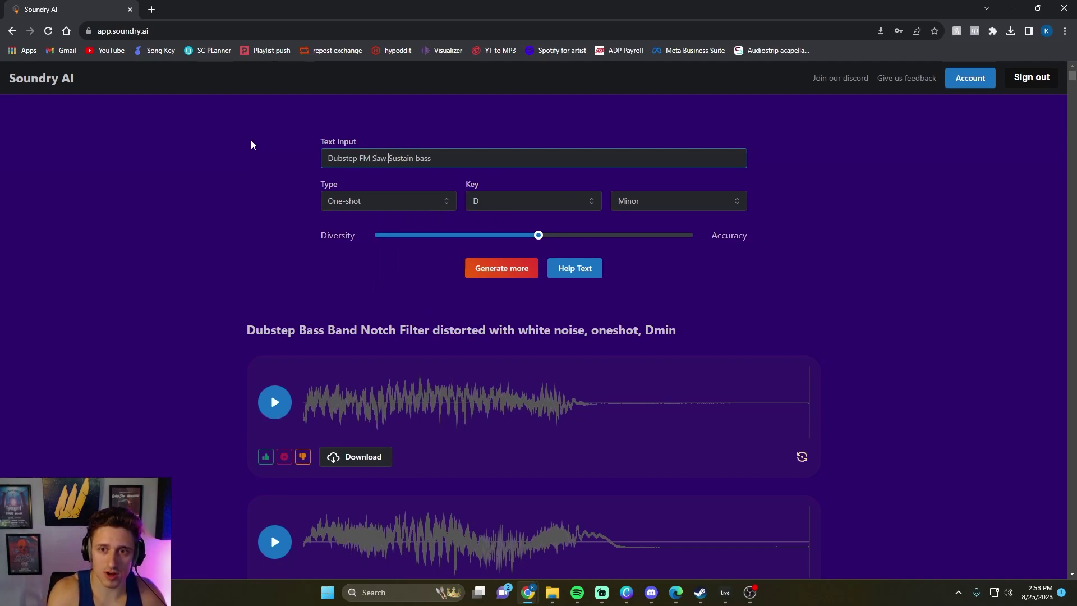
type("e")
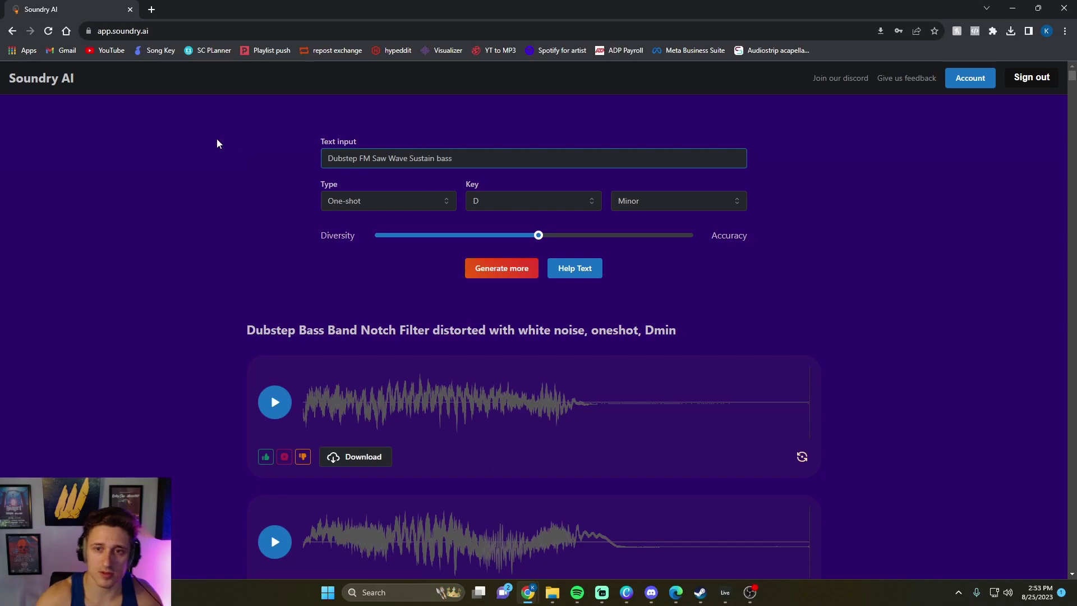
left_click(509, 269)
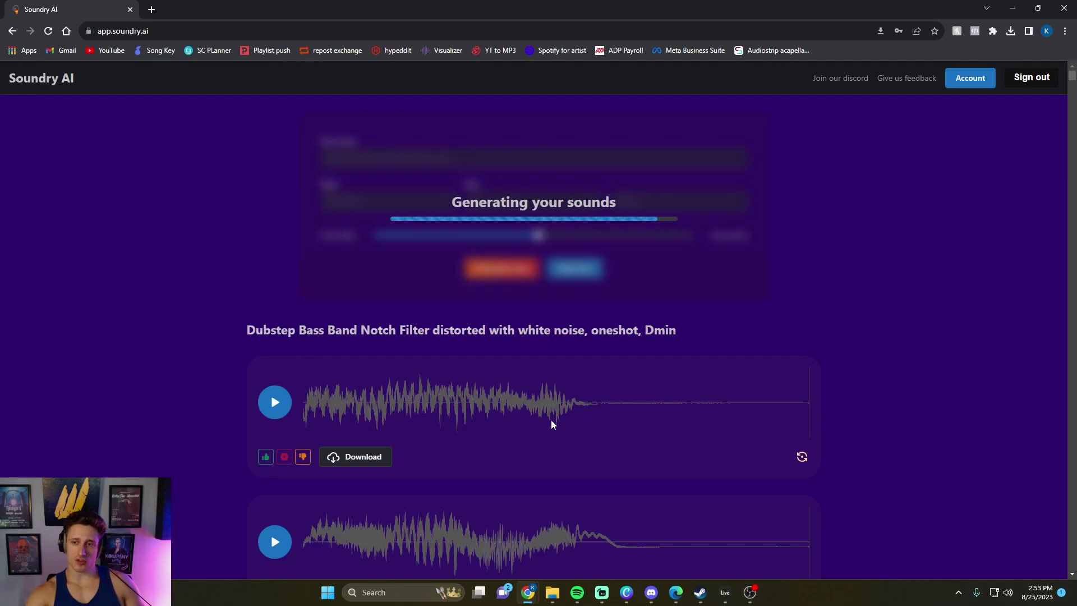
Audition all four FM saw wave sustain bass samples and rate the first one as low quality
scroll(272, 419, "down", 2)
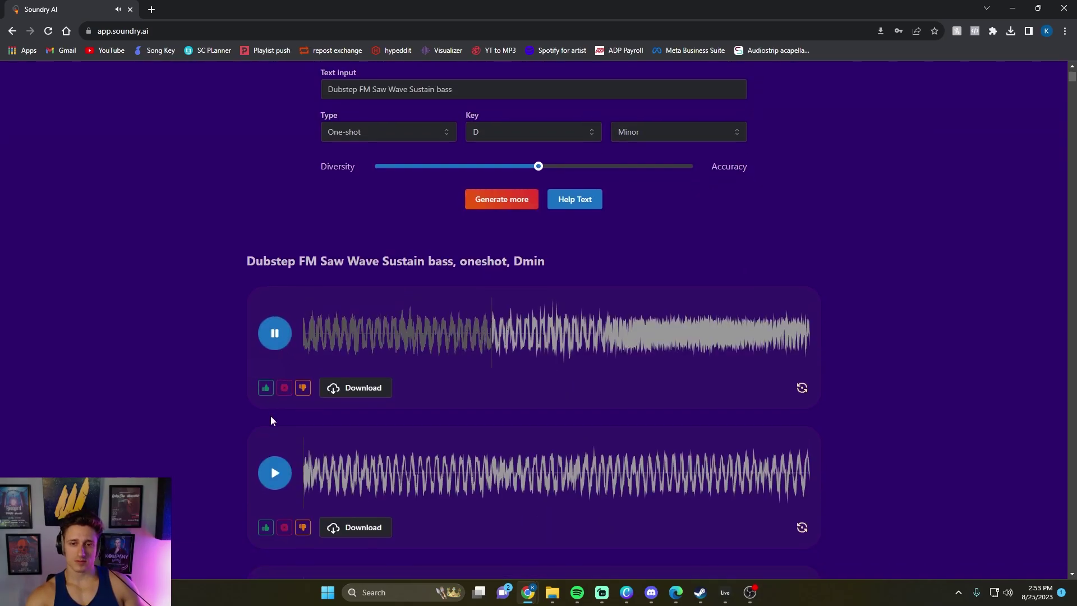
left_click(274, 382)
scroll(278, 398, "down", 3)
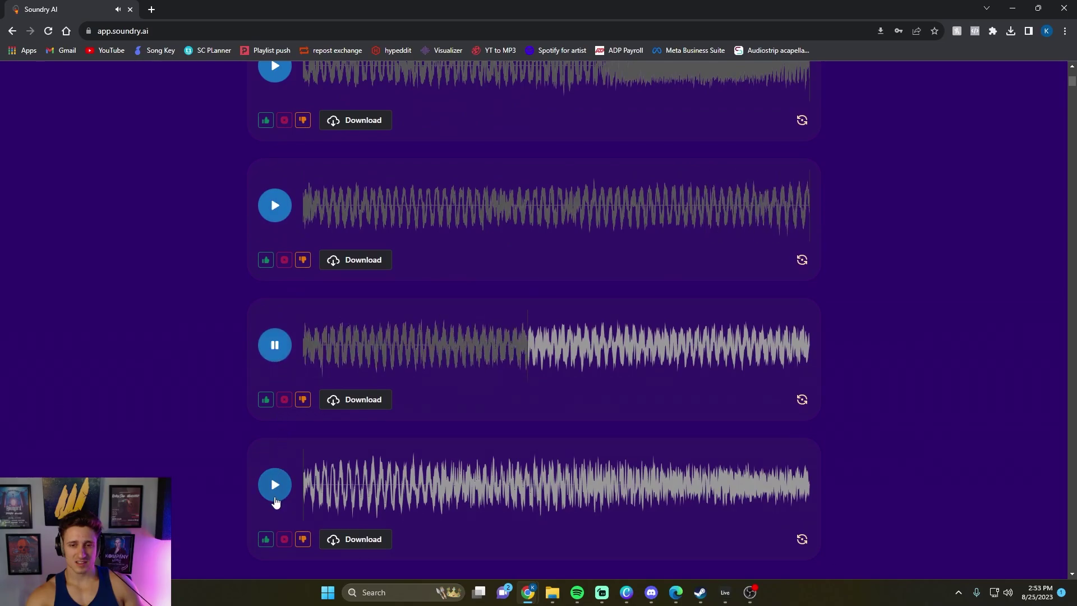
left_click(275, 488)
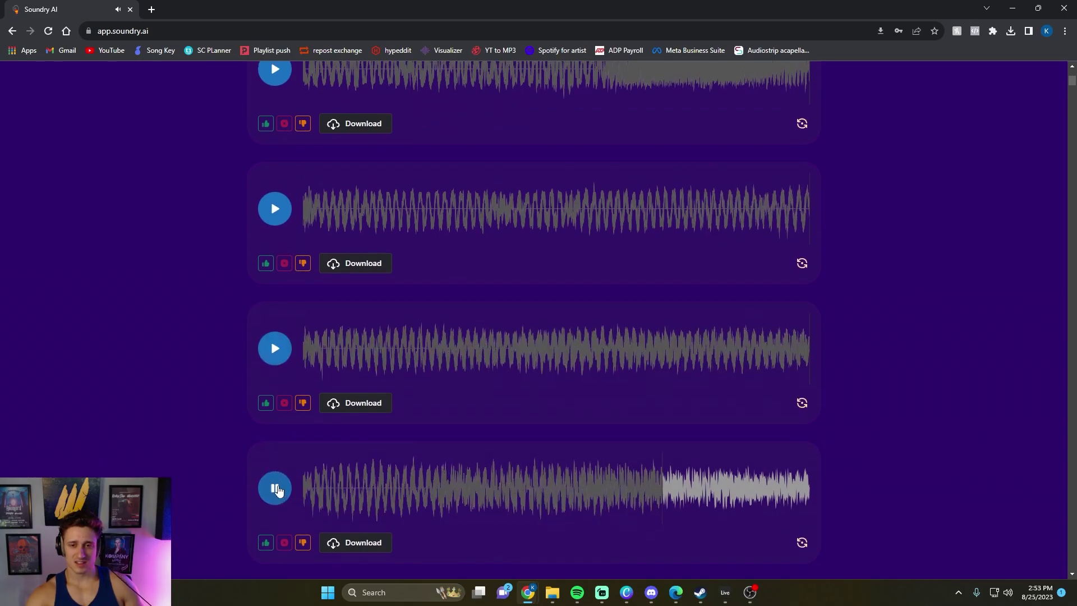
scroll(278, 482, "up", 4)
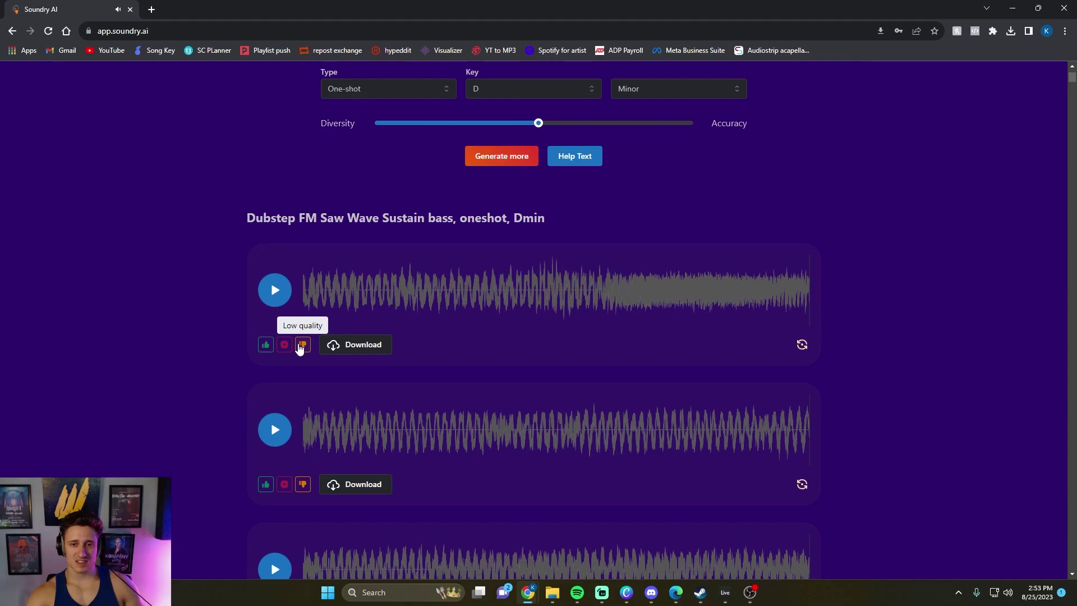
left_click(301, 346)
scroll(302, 426, "down", 3)
Shorten the prompt to "Dubstep FM bass" and generate samples from it
scroll(440, 254, "up", 5)
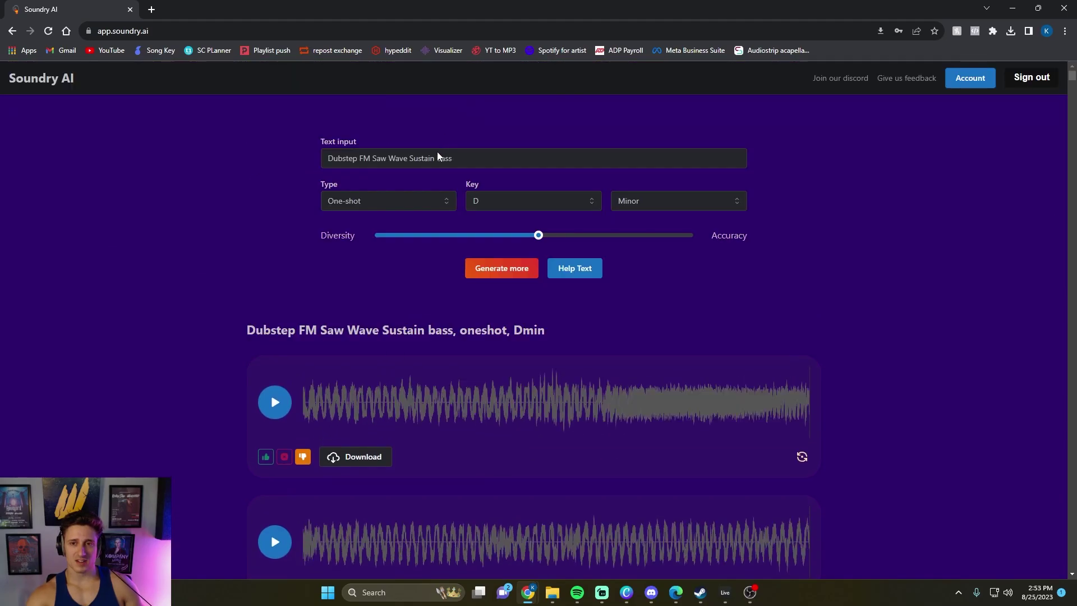
left_click_drag(474, 162, 372, 161)
type("bass")
left_click(508, 269)
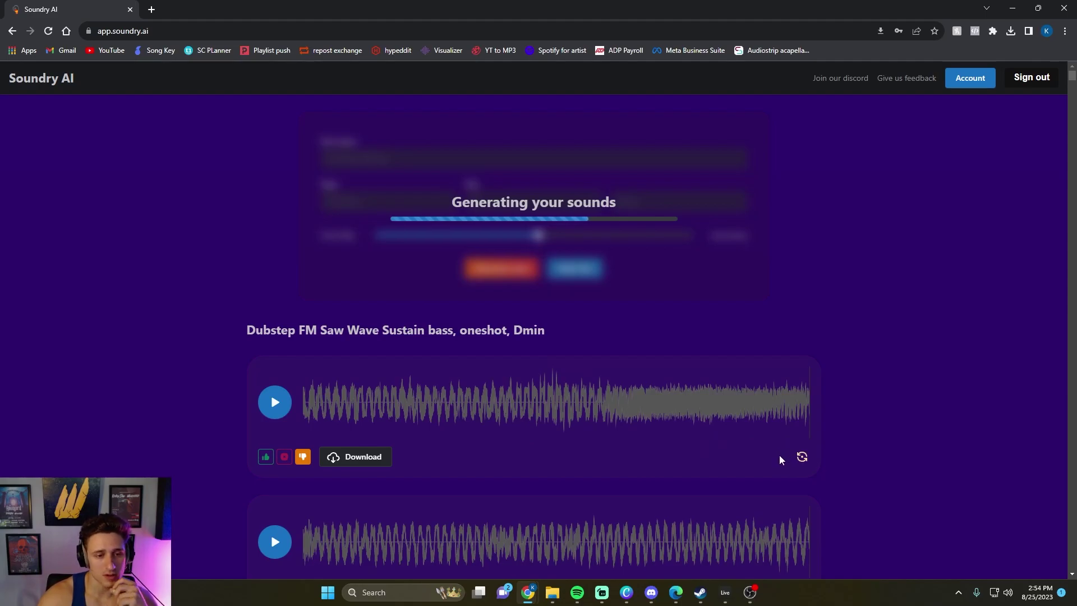
Audition the first and second Dubstep FM bass samples
left_click(285, 348)
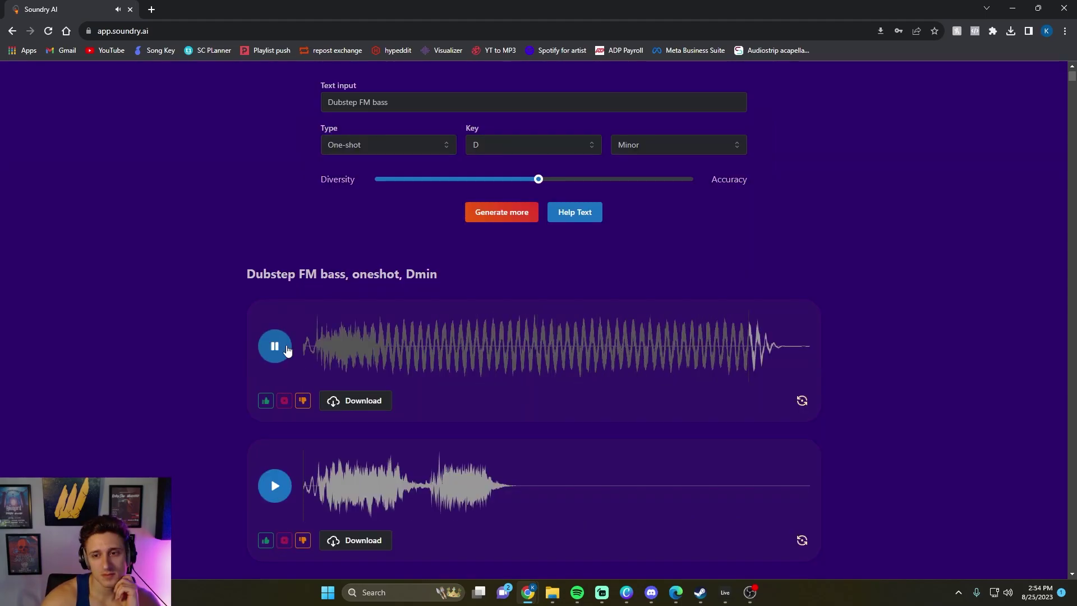
scroll(284, 353, "down", 4)
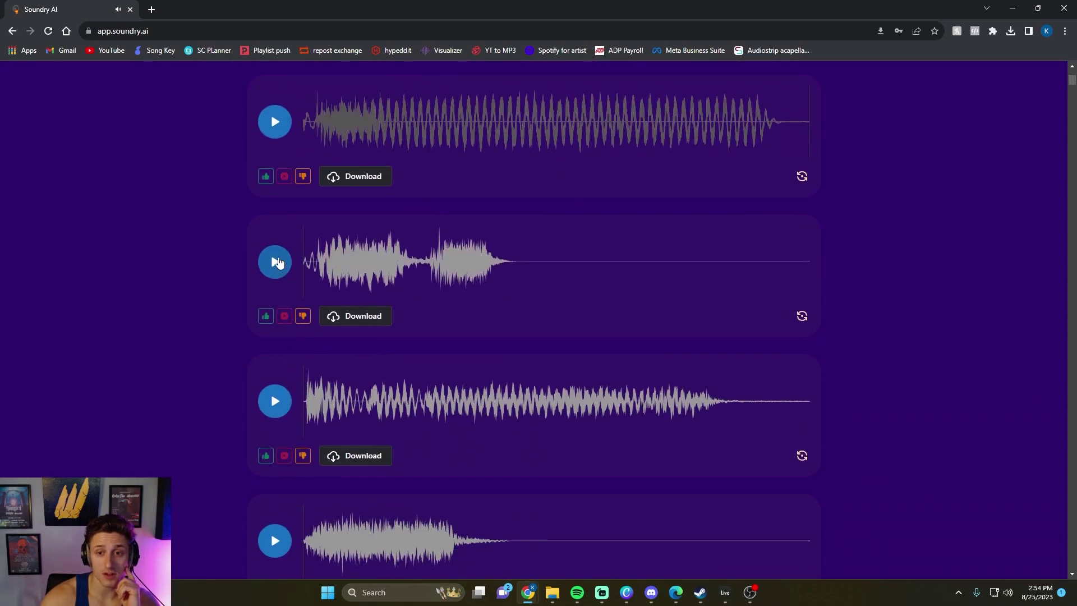
left_click(285, 264)
left_click(280, 262)
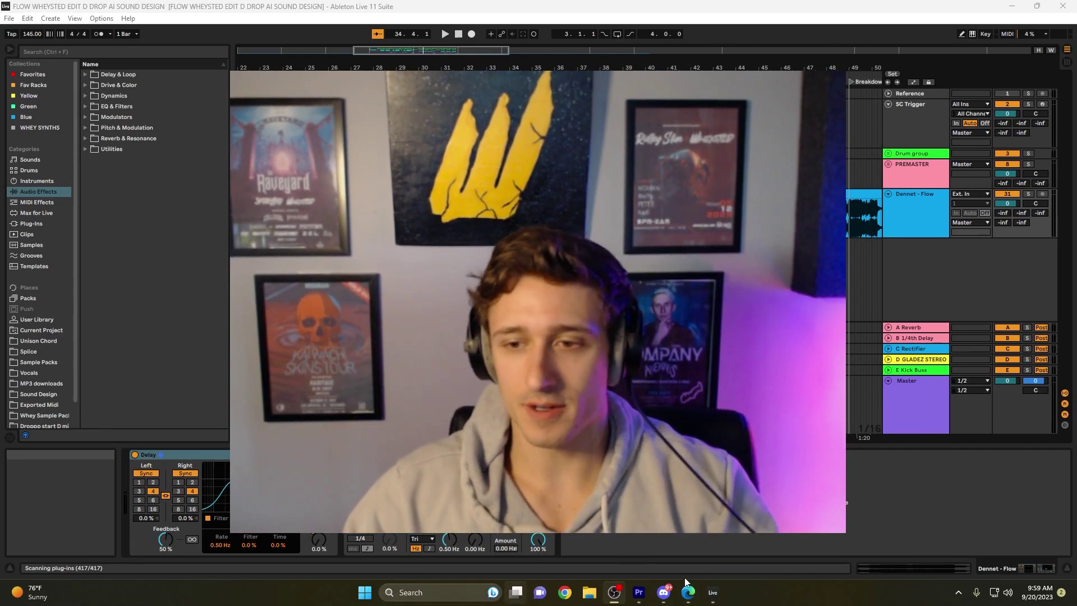
Switch to Premiere Pro and look over the video project's media and timeline
left_click(639, 593)
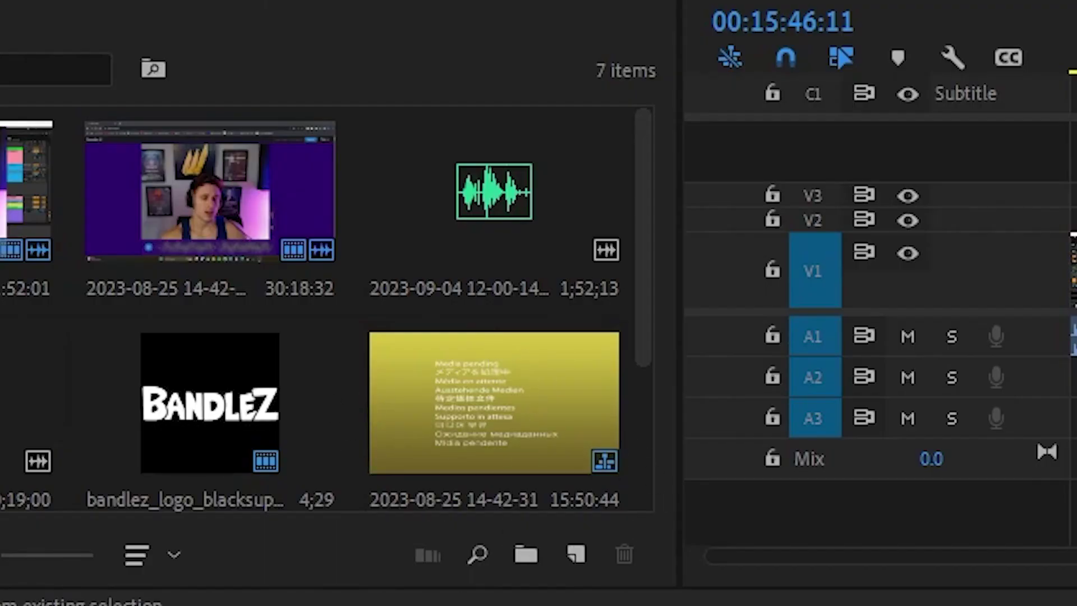
scroll(627, 476, "down", 2)
scroll(627, 477, "up", 1)
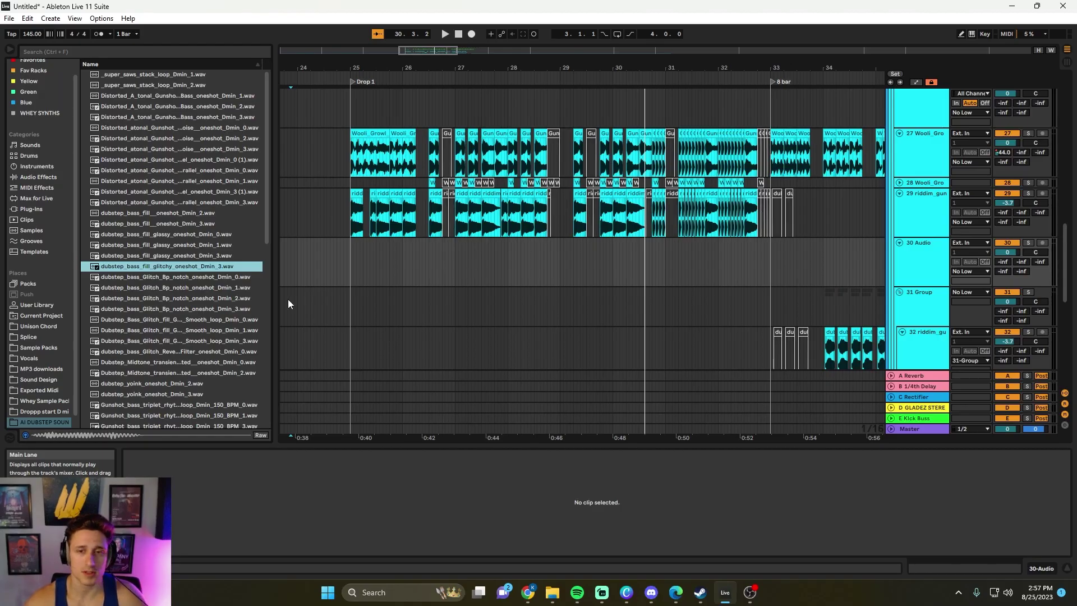
Narrow the sample browser to give the arrangement around Drop 1 more room
left_click_drag(275, 293, 193, 305)
left_click_drag(478, 300, 400, 297, "ctrl+alt")
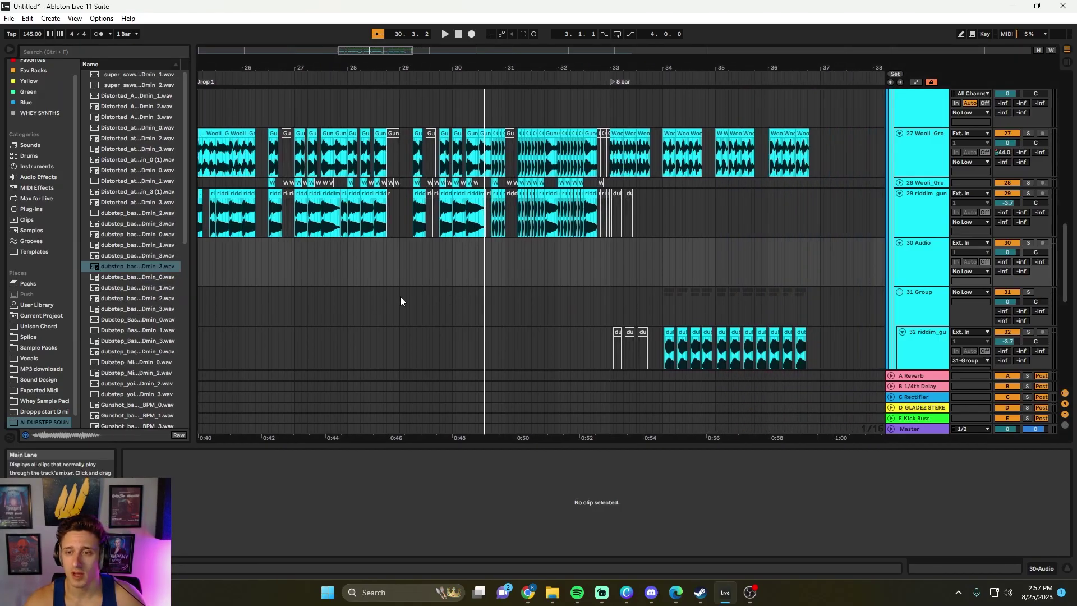
scroll(392, 289, "left", 5)
Look over the bass, resample and reference tracks around Drop 1 in the arrangement
left_click(437, 247)
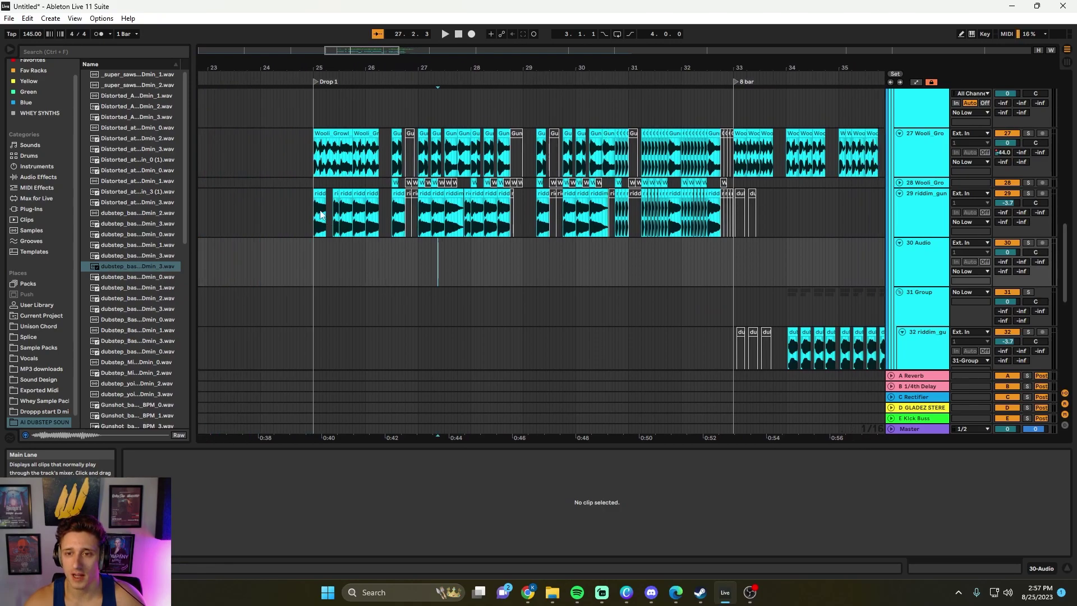
left_click(304, 217)
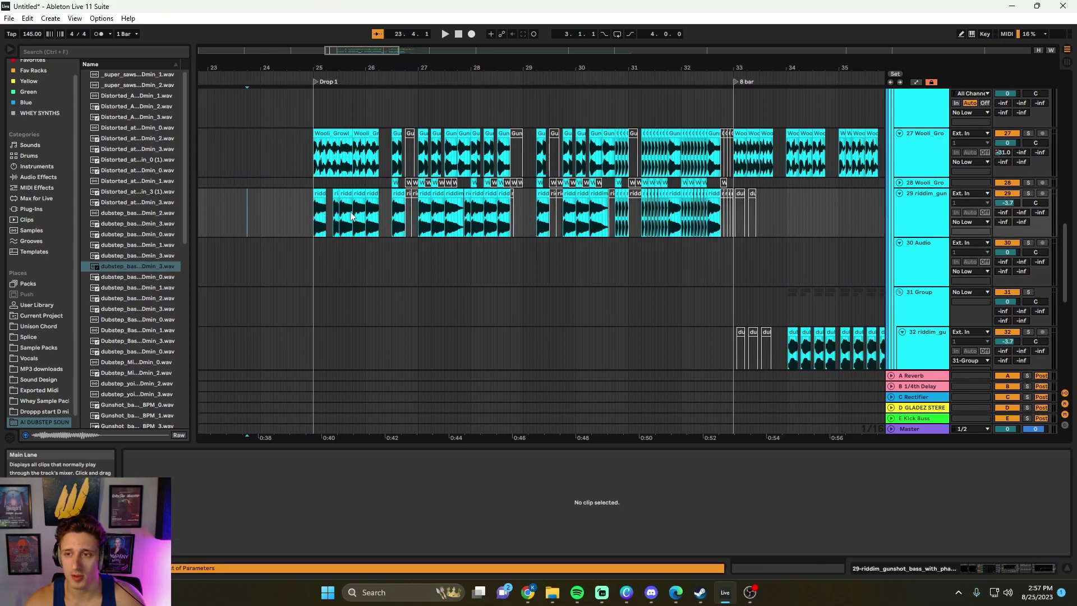
scroll(362, 278, "down", 10)
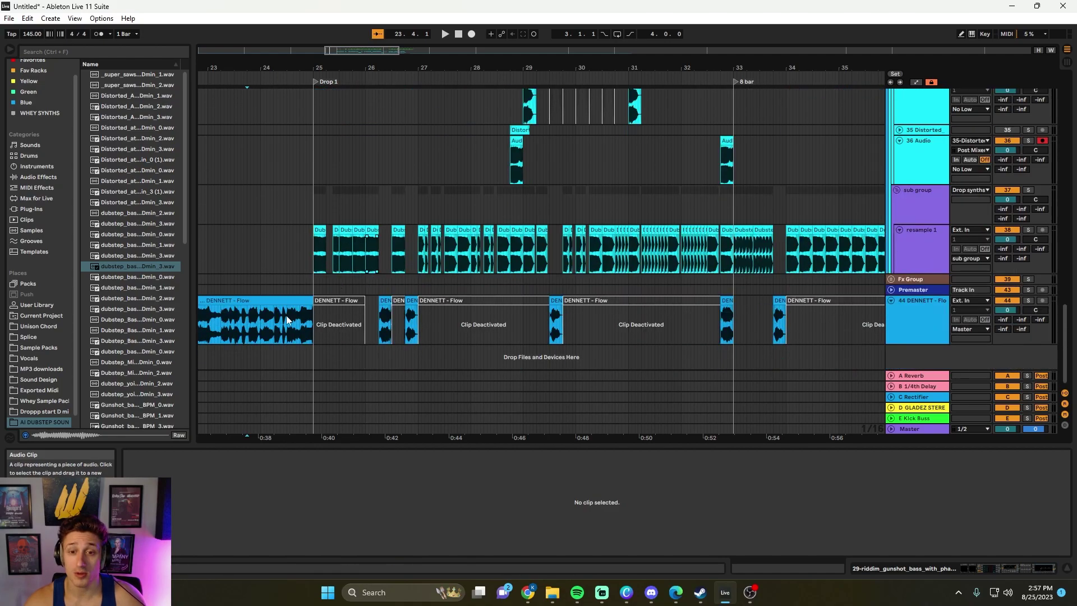
scroll(368, 289, "left", 5)
scroll(385, 266, "up", 10)
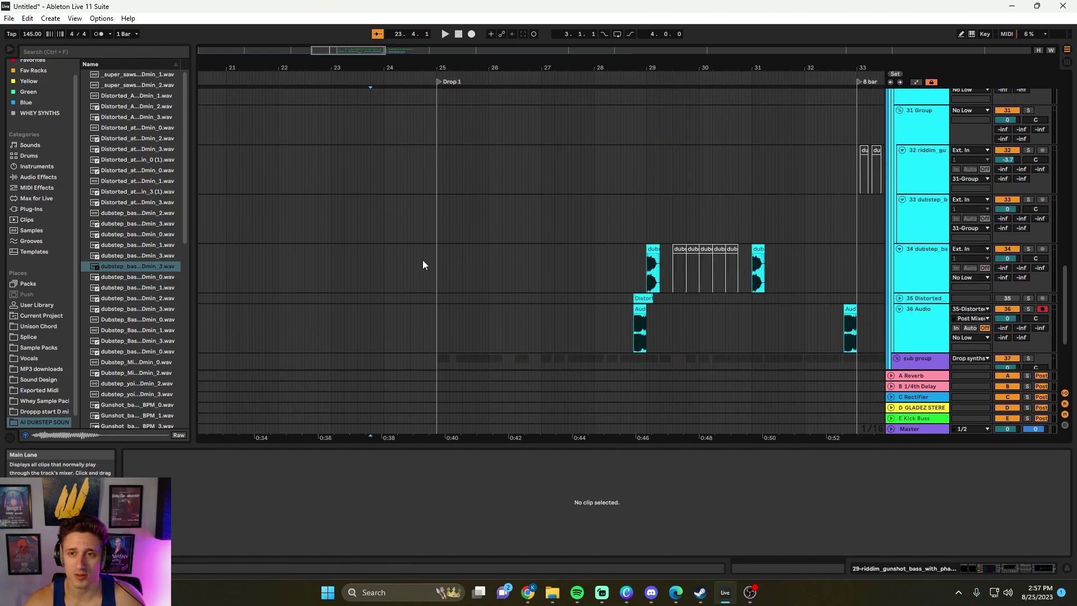
Play the drop from bar 23 and follow the growl, gunshot and dubstep bass clips through the 8 bar marker
left_click(386, 194)
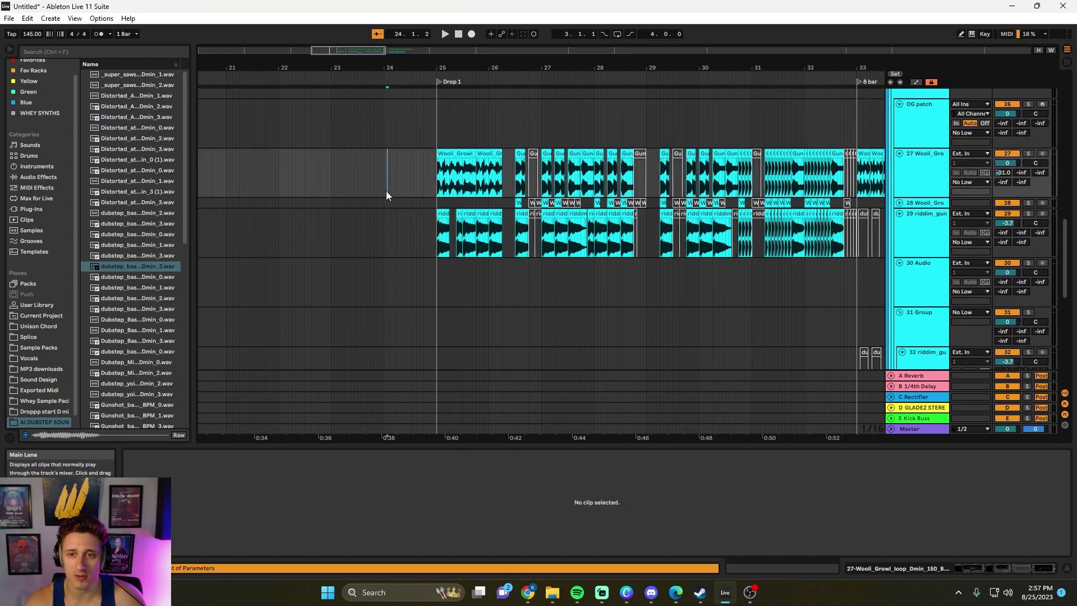
left_click(385, 190)
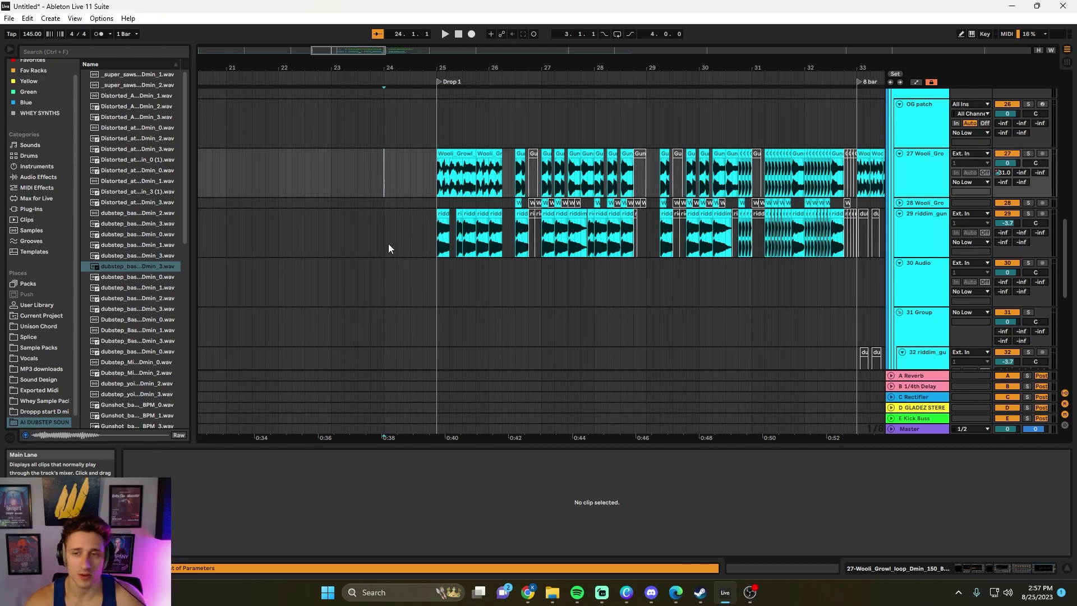
left_click(332, 238)
key("space")
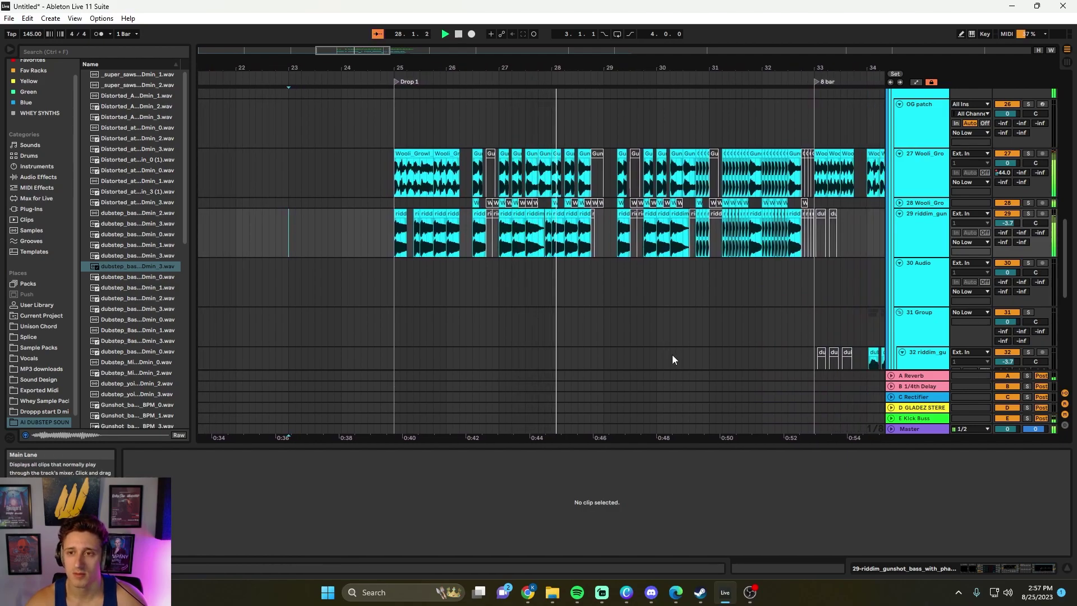
scroll(668, 354, "down", 1)
scroll(666, 361, "down", 1)
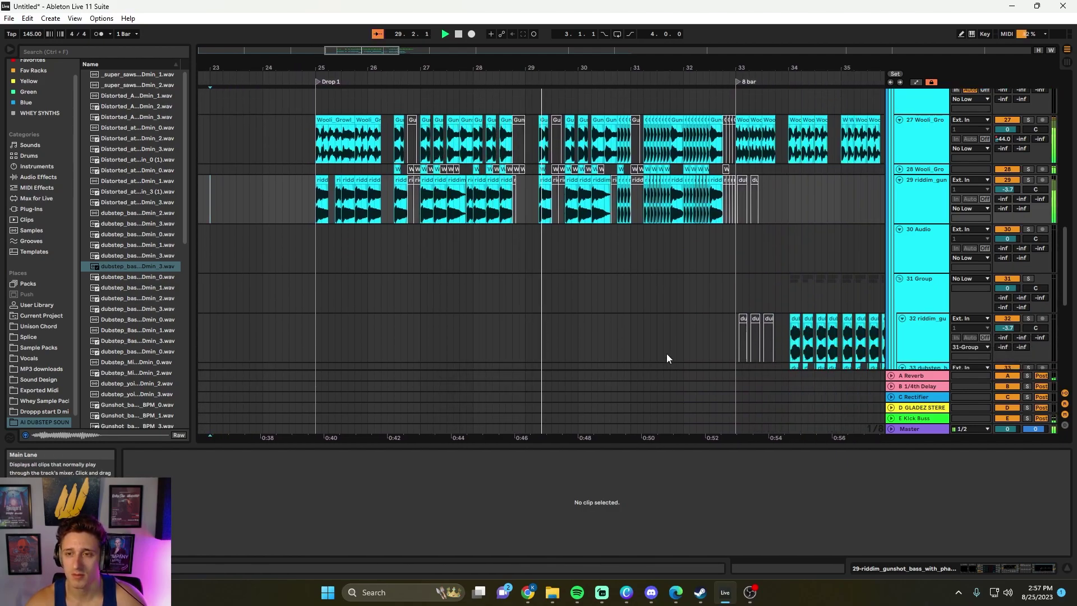
scroll(667, 351, "up", 1)
scroll(665, 346, "up", 1)
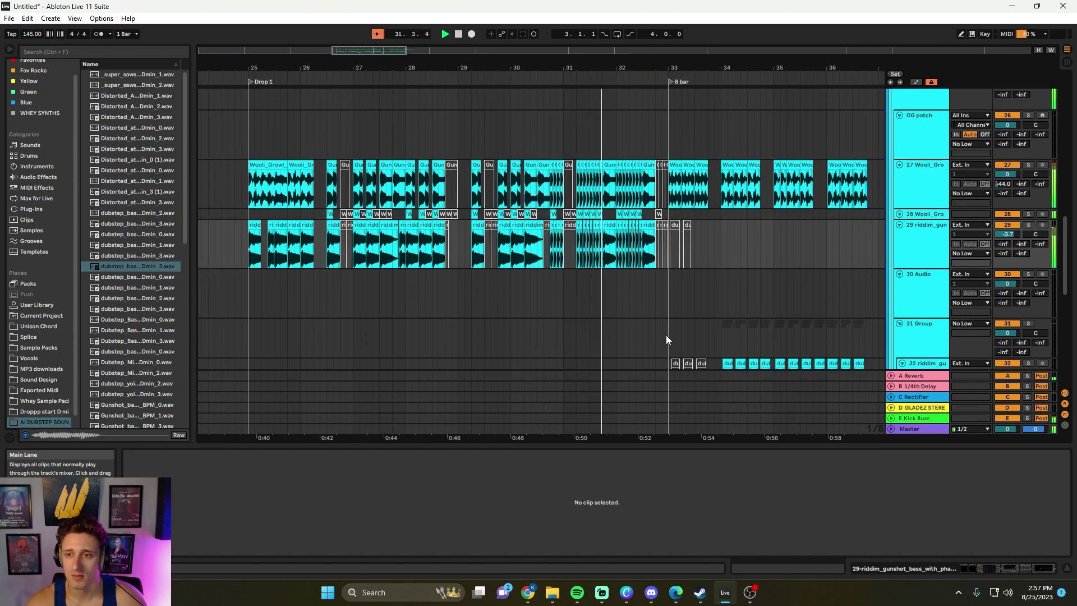
scroll(659, 343, "down", 3)
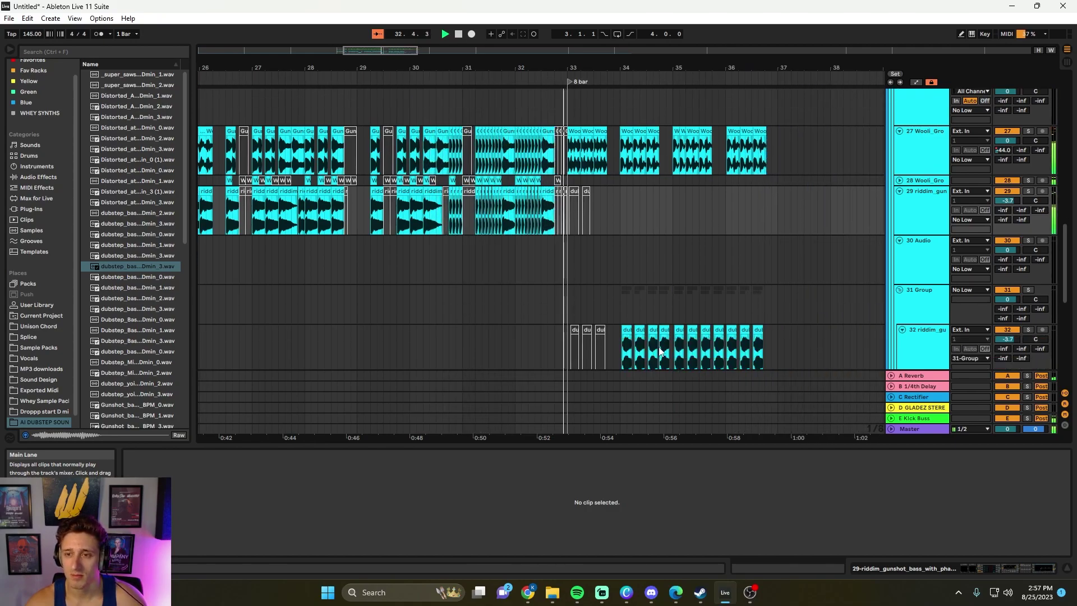
scroll(486, 317, "left", 3)
left_click(899, 218)
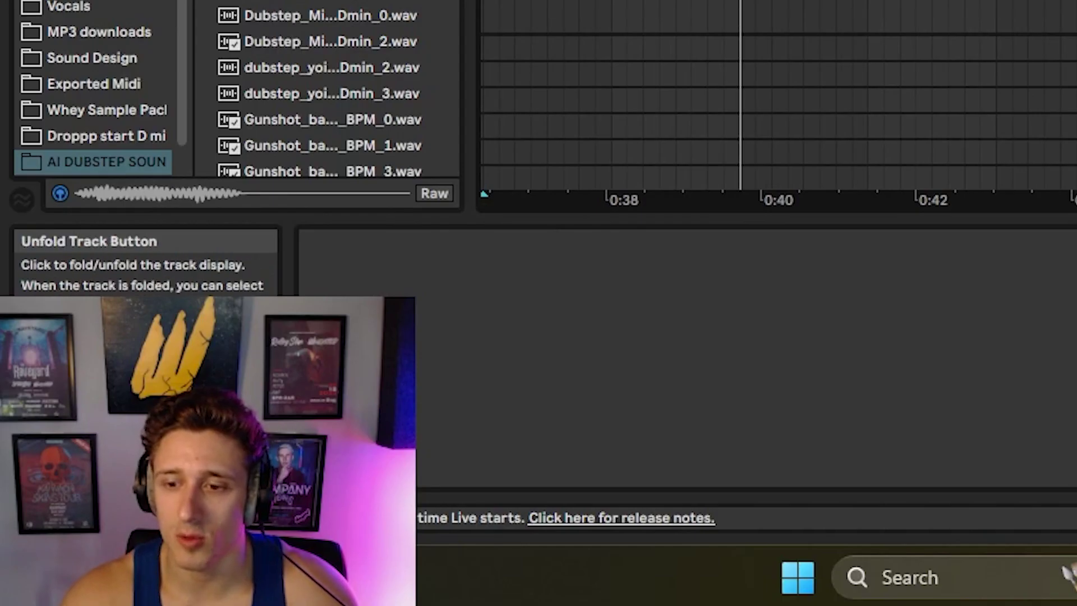
Play the supp chugs group and boost the highs in its EQ Eight by 3.10 dB at 5.27 kHz
mouse_move(1076, 577)
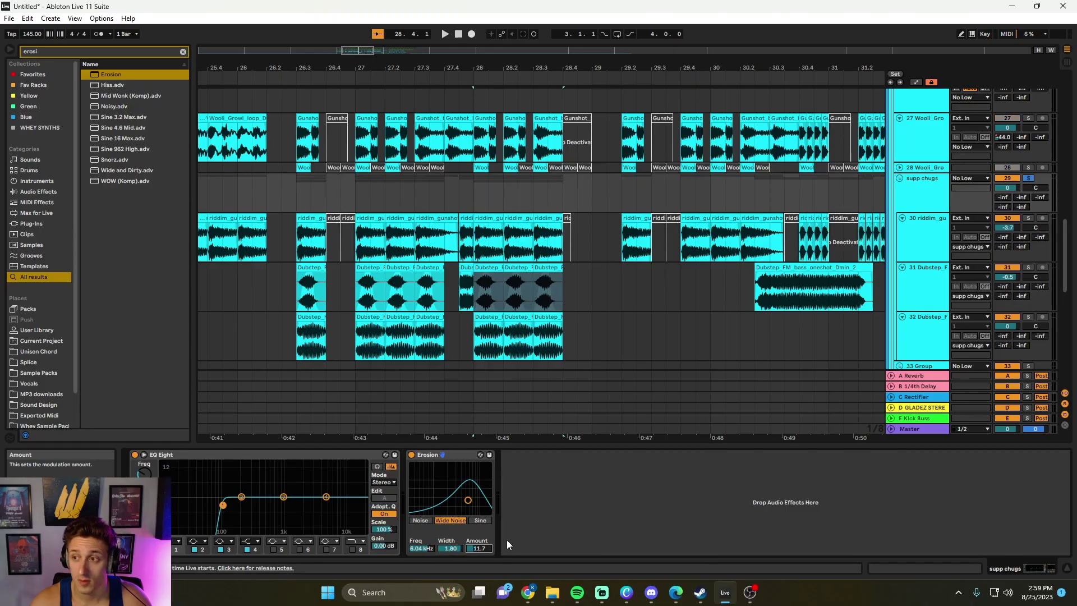
key("space")
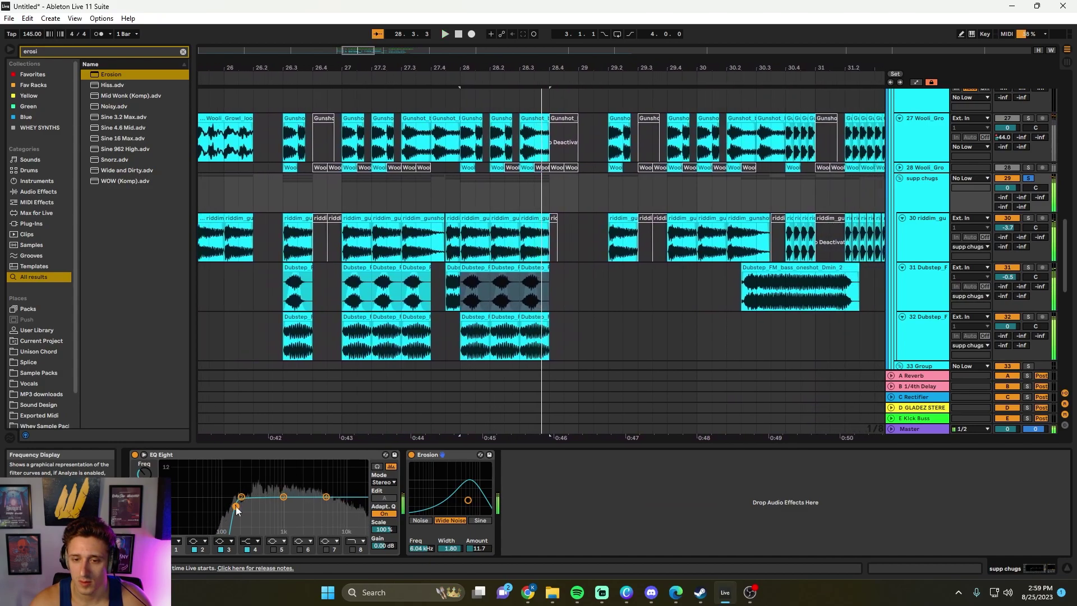
left_click_drag(325, 497, 328, 491)
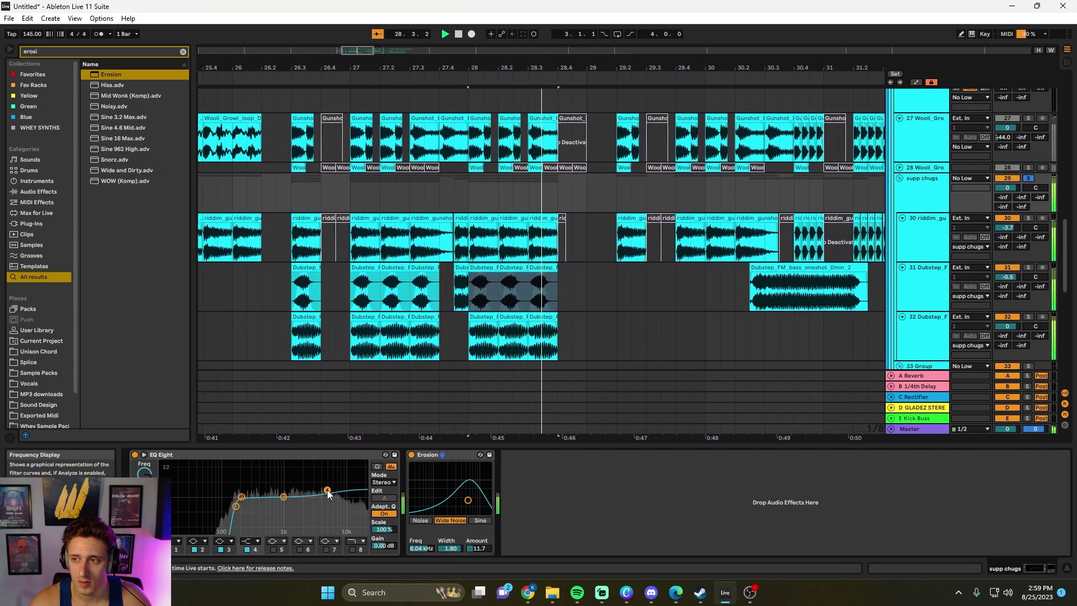
Find OTT and Saturator and add them to the supp chugs group, with OTT first and Saturator last in the chain
key("ctrl+f")
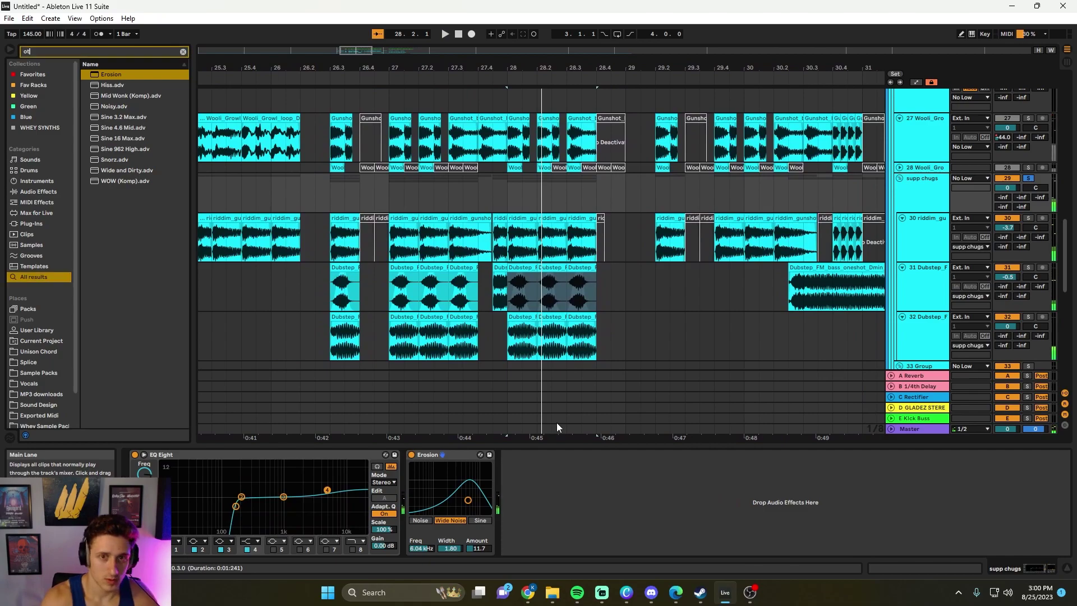
type("ott")
double_click(111, 160)
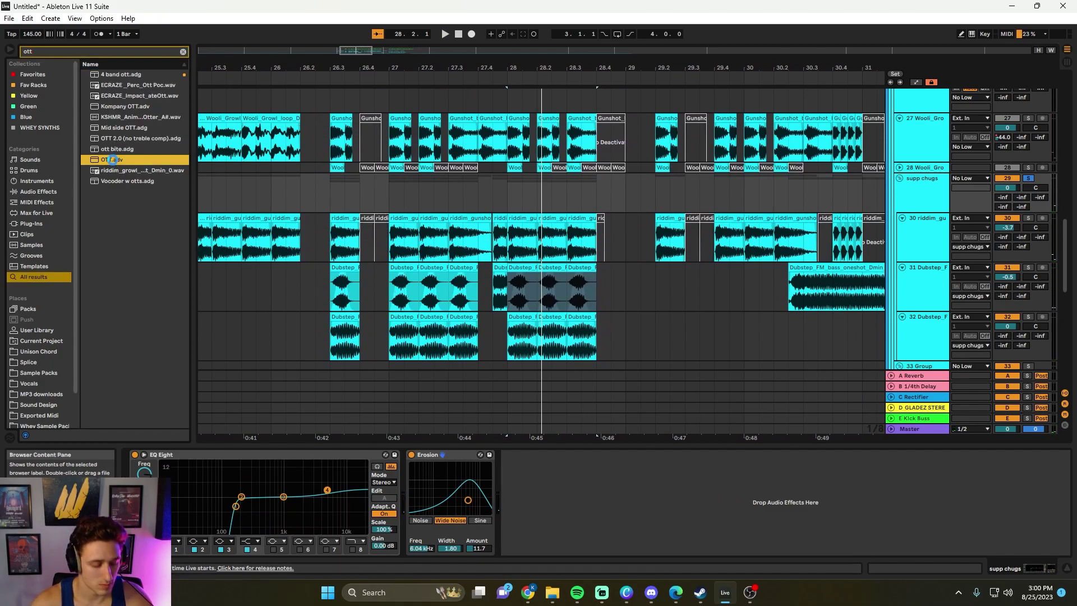
key("ctrl+f")
type("sat")
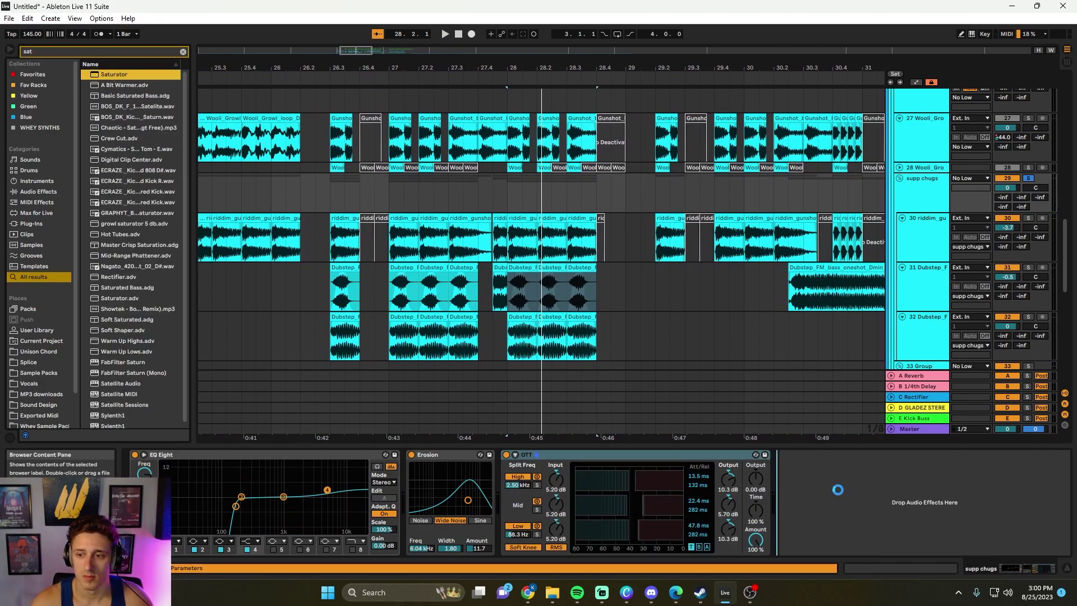
key("Return")
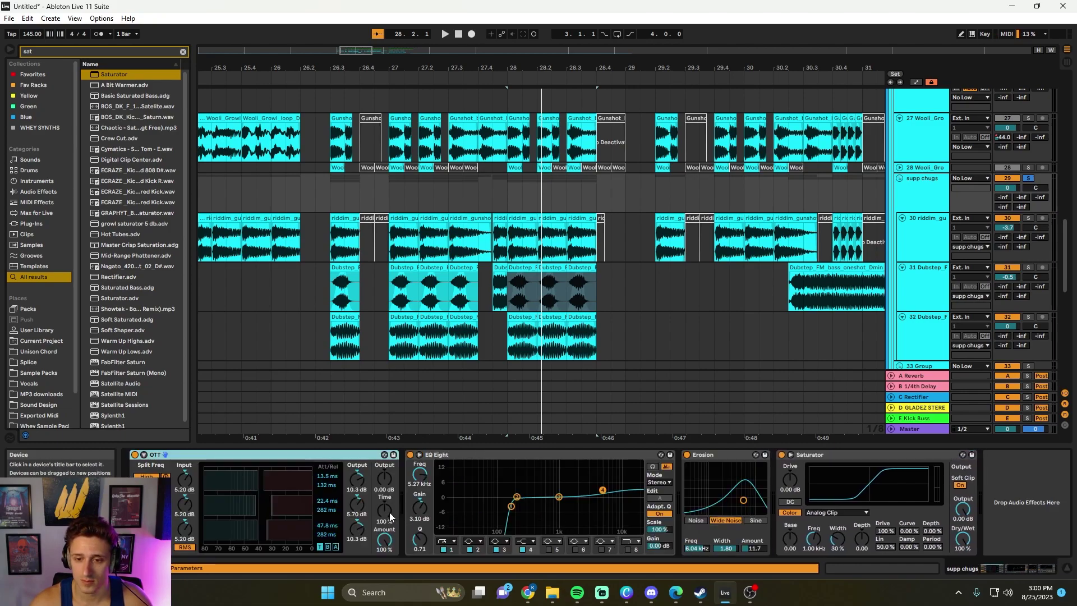
Set OTT's amount to 46 %, time to 1000 % and output to 4.80 dB, and Saturator's drive to 5.71 dB, while listening
left_click_drag(389, 550, 389, 583)
key("space")
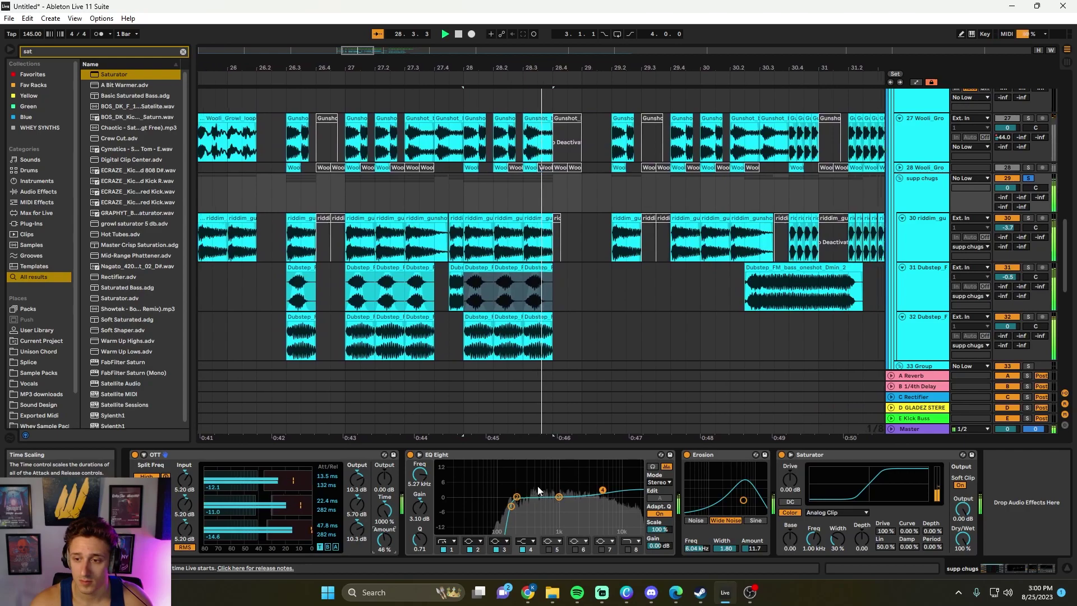
mouse_move(790, 481)
left_mouse_down()
mouse_move(790, 457)
mouse_move(793, 486)
left_mouse_up()
key("space")
key("space")
key("space")
Play from just before Drop 1 to hear the processed support chugs with the other basses
scroll(559, 384, "down", 6)
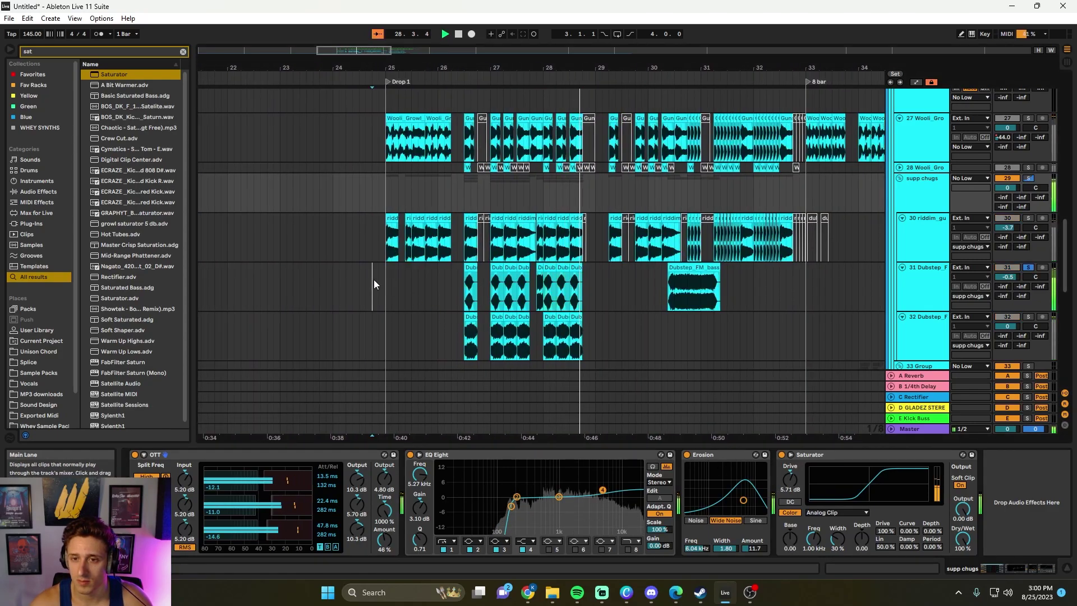
left_click(374, 279)
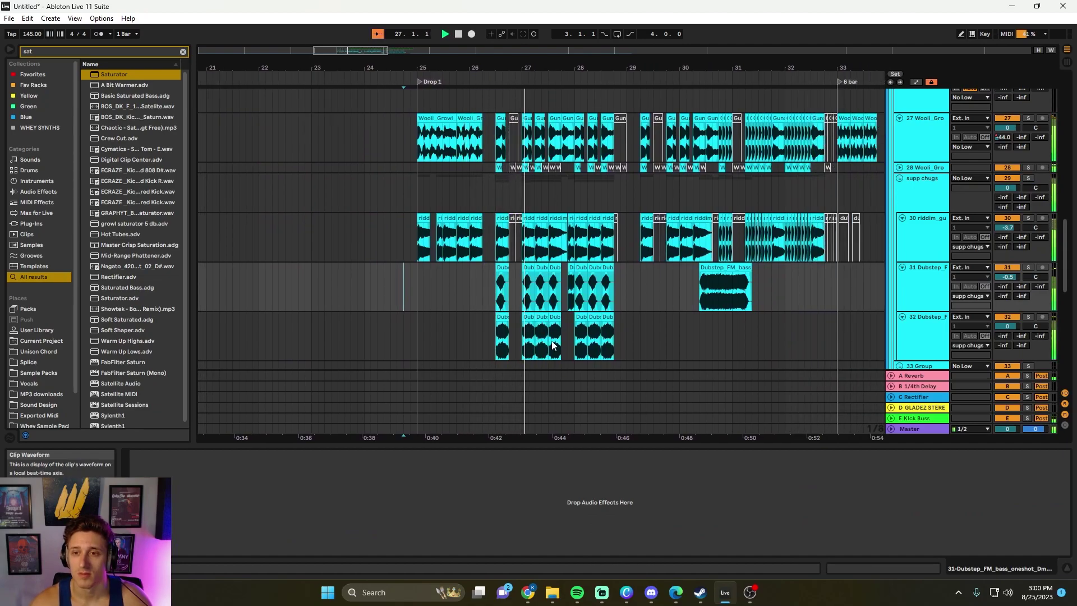
scroll(493, 269, "up", 3)
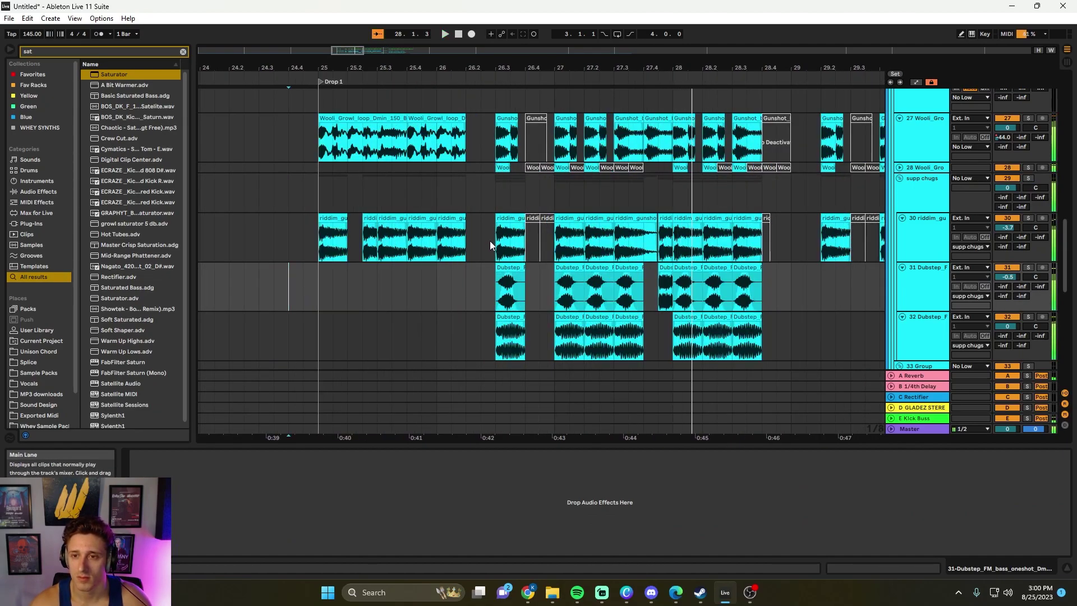
Deactivate the Dubstep FM clips at 26.3 on both layer tracks and audition the drop without them
left_click(522, 333)
left_click(364, 334)
key("space")
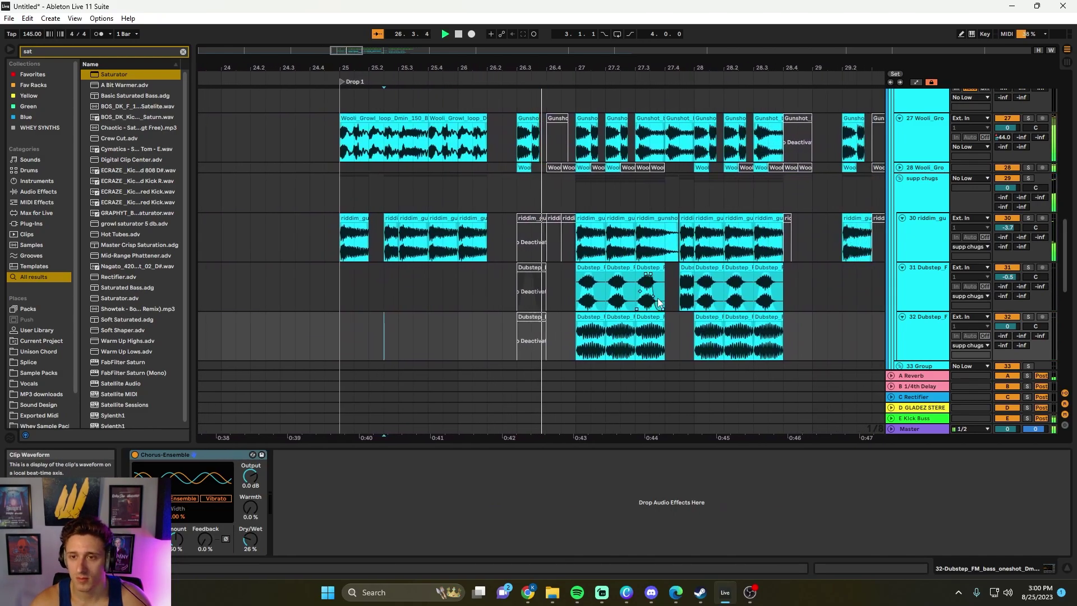
left_click(469, 157)
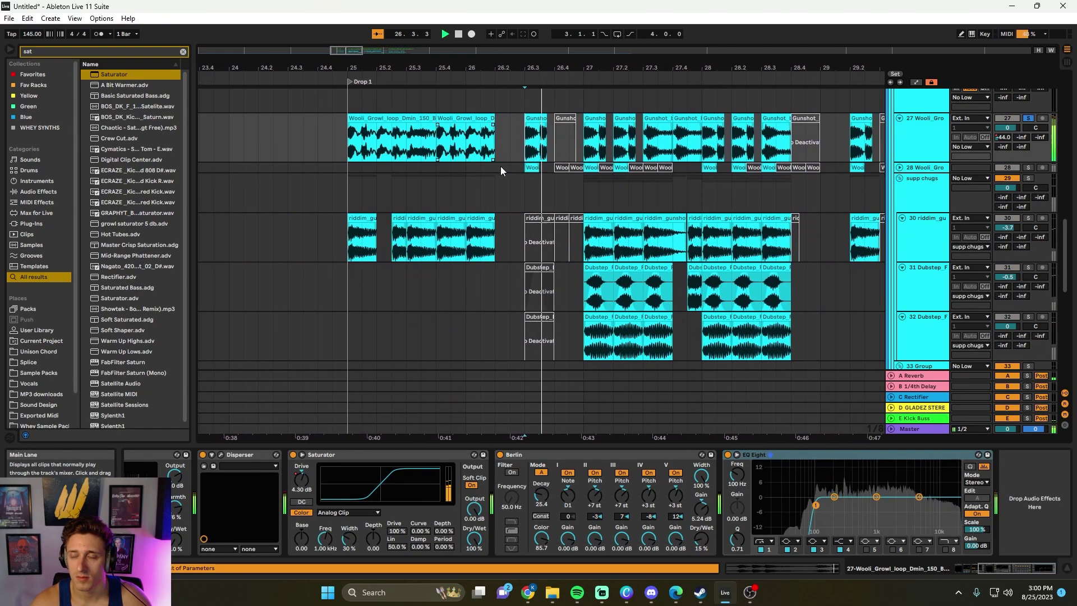
left_click(524, 284)
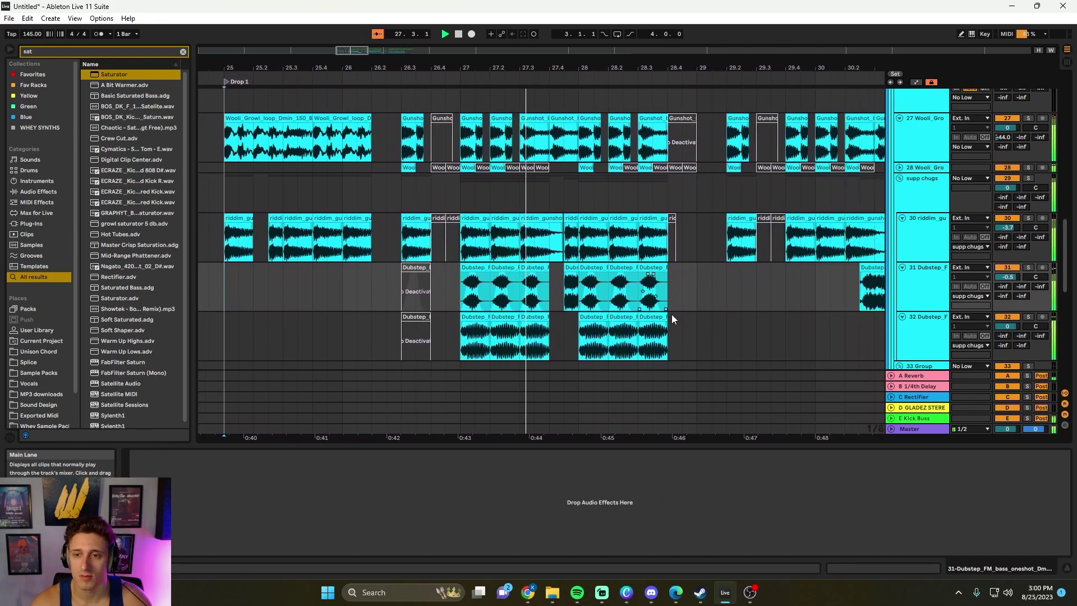
Trim the riddim gunshot clip to end at 27.4 and shorten the gunshot triplet clip that starts there by half
scroll(515, 230, "down", 1)
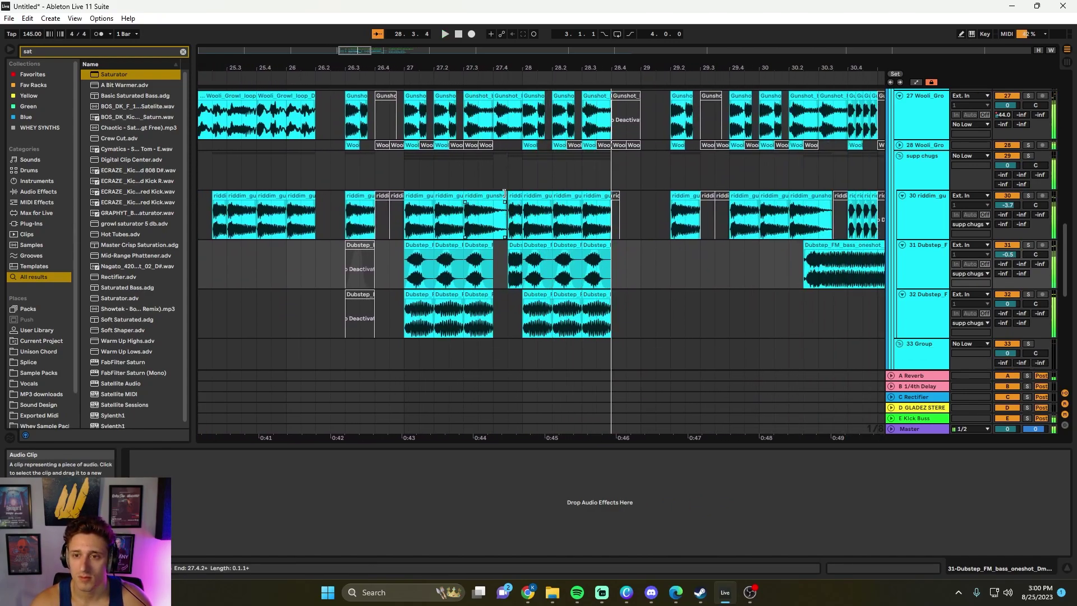
left_click_drag(504, 193, 497, 197)
scroll(498, 143, "up", 2)
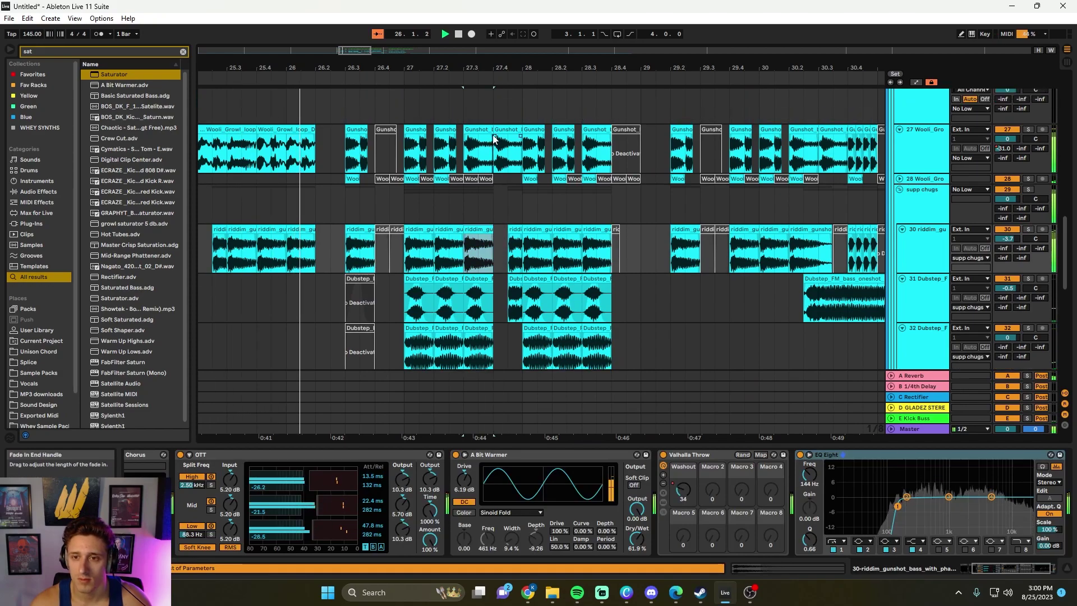
scroll(506, 152, "up", 3)
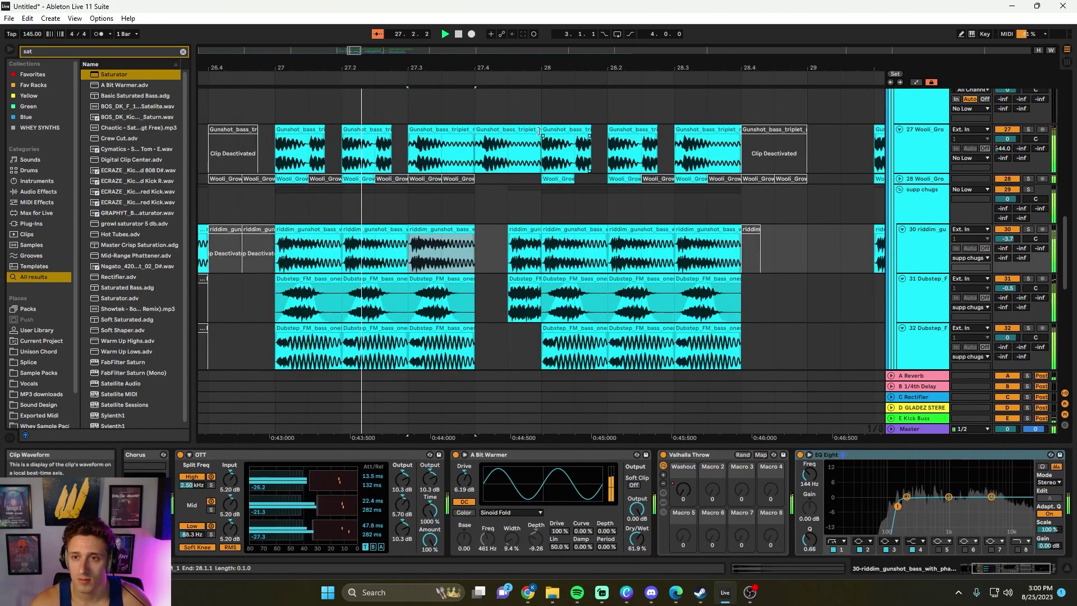
left_click(524, 131)
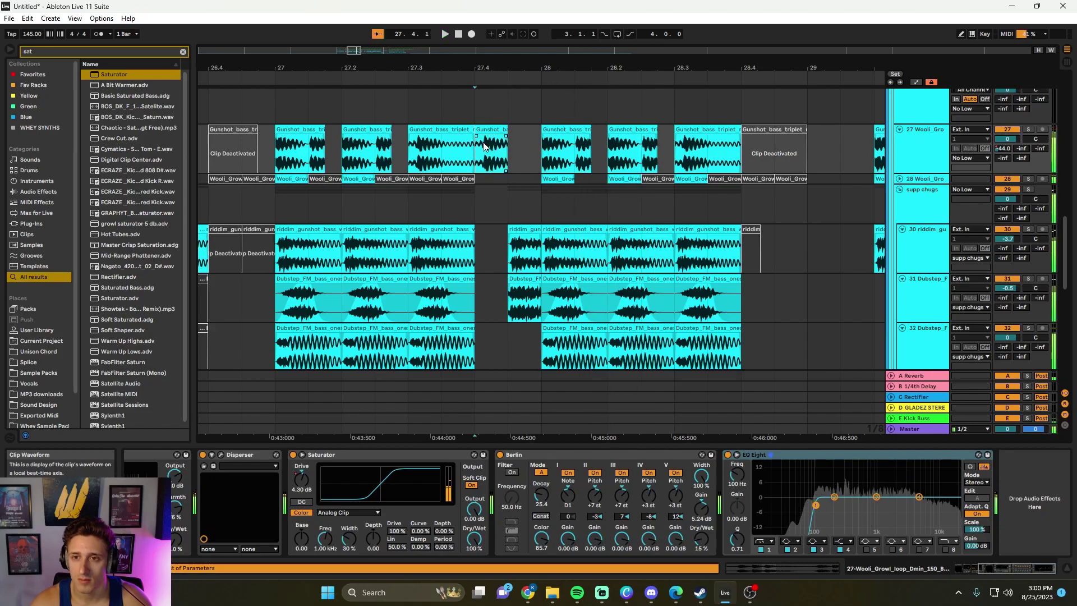
Solo the Wooli growl and gunshot bass track and replay its shortened clip around 27.4
scroll(519, 156, "left", 2)
key("space")
key("space")
key("space")
key("space")
left_click(918, 157)
key("space")
key("space")
key("space")
key("space")
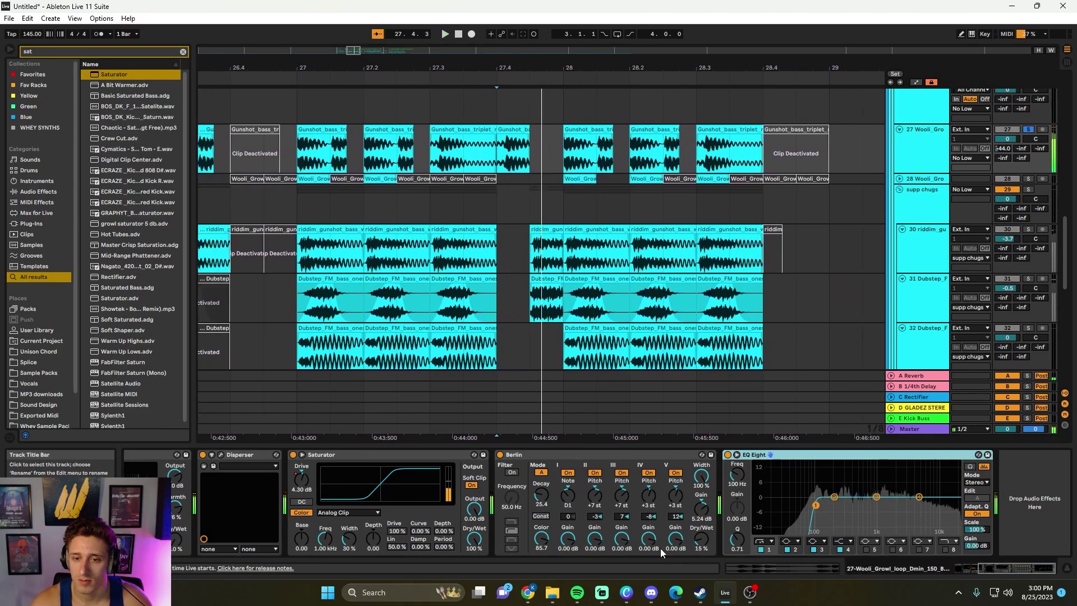
Move the Saturator behind EQ Eight at the end of the growl and gunshot track's device chain and replay the drop
key("ctrl+z")
key("space")
scroll(519, 391, "down", 3)
scroll(490, 348, "left", 3)
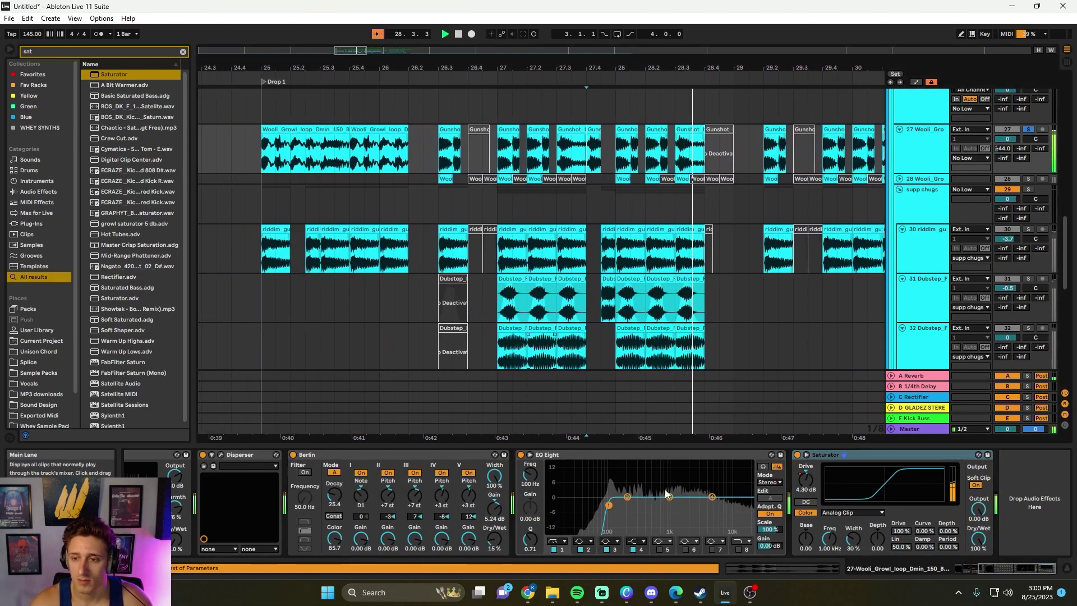
Cut the growl and gunshot track's low mids in EQ Eight by 1.61 dB at 352 Hz while listening
key("space")
key("space")
key("space")
key("space")
left_click_drag(671, 499, 646, 502)
key("space")
key("space")
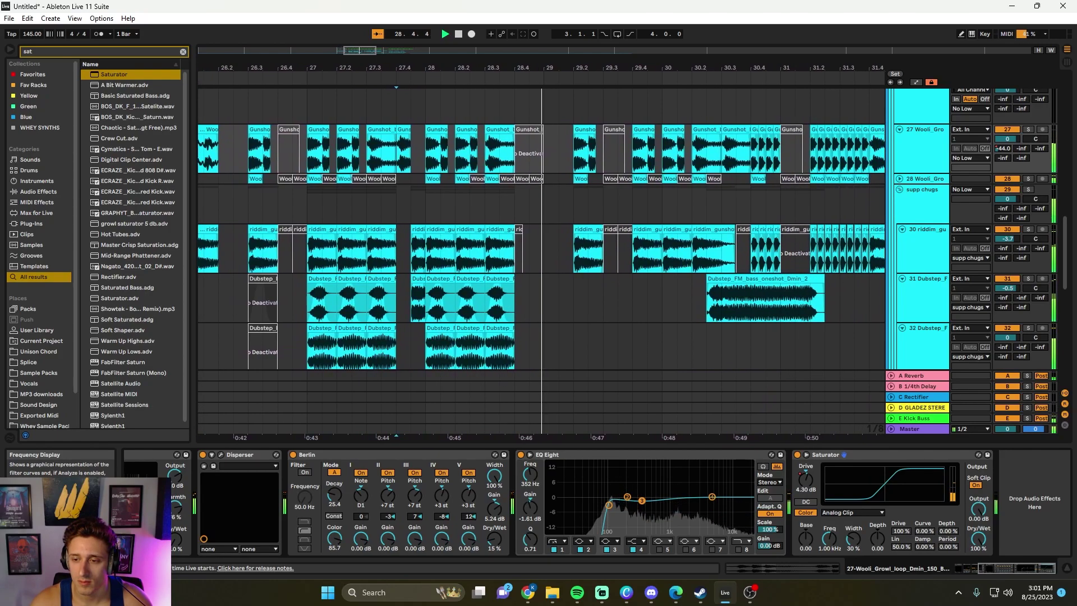
Play Drop 1 from its start to check the adjusted basses together
scroll(488, 314, "down", 3)
scroll(387, 196, "left", 2)
left_click(385, 191)
key("space")
key("space")
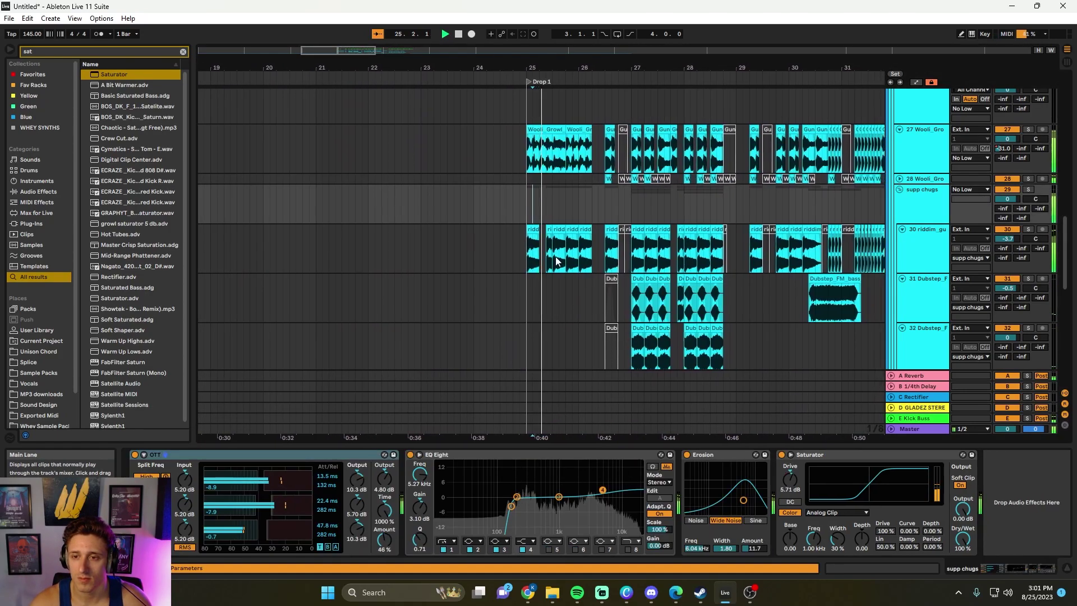
Copy the three Dubstep FM clips starting at bar 27 on both layer tracks to 29.2
scroll(621, 283, "up", 3)
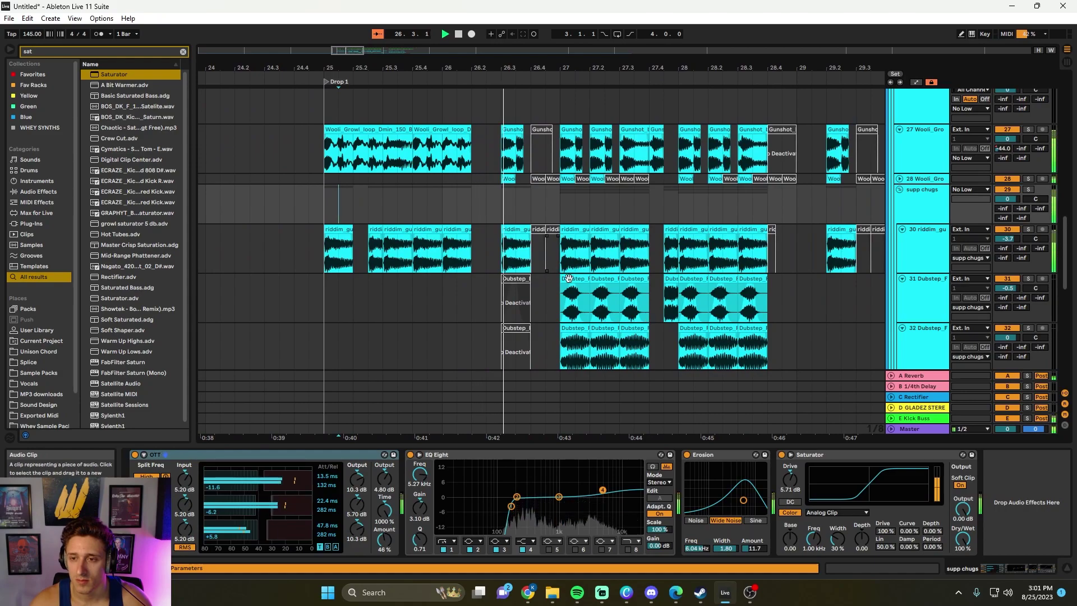
left_click(568, 278)
left_click(637, 331)
scroll(594, 345, "up", 3)
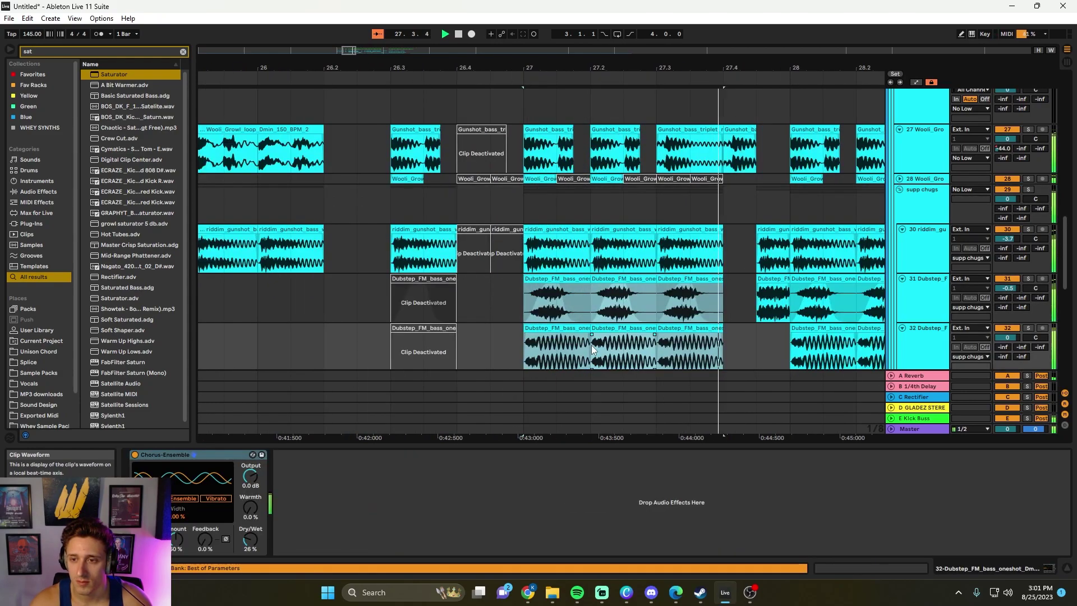
scroll(673, 319, "down", 4)
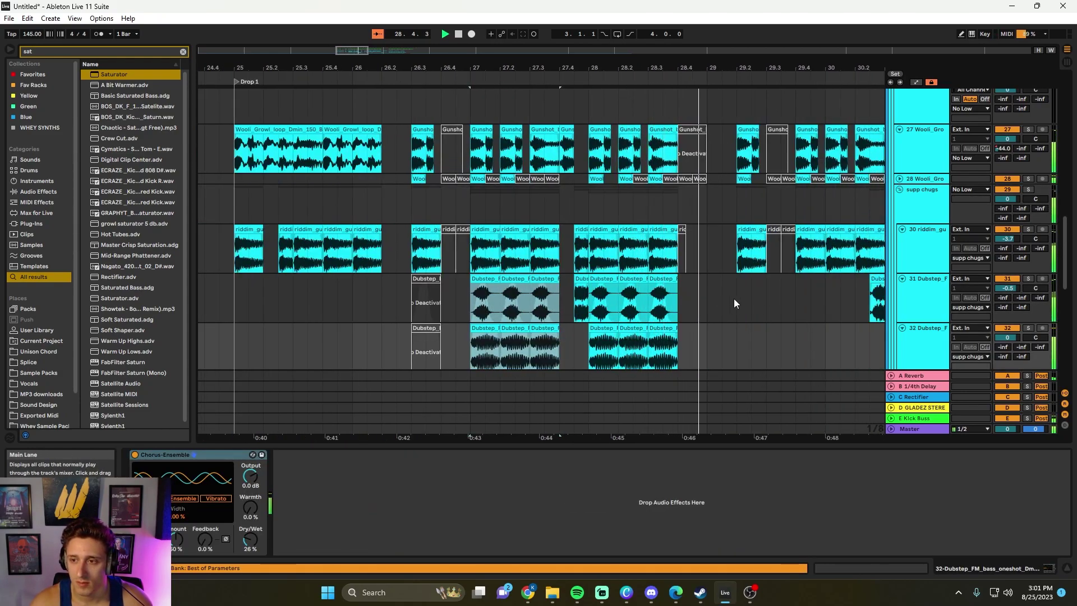
left_click(779, 305)
scroll(774, 308, "right", 2)
scroll(744, 308, "right", 2)
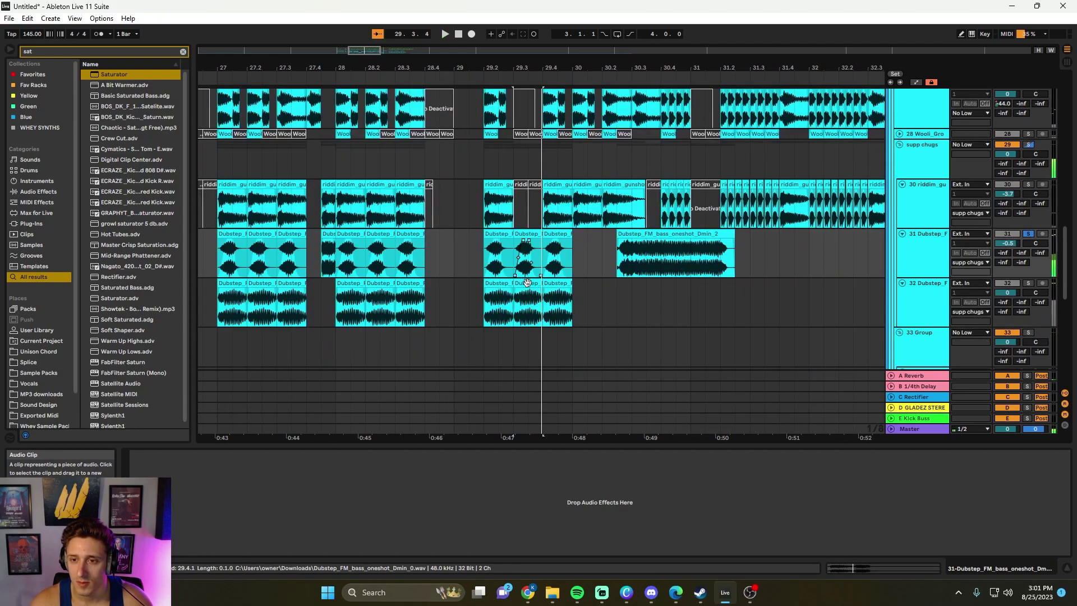
Deactivate the middle Dubstep FM clip of the copied trio, at 29.3, on both layer tracks
left_click(530, 283)
left_click(531, 235, "shift")
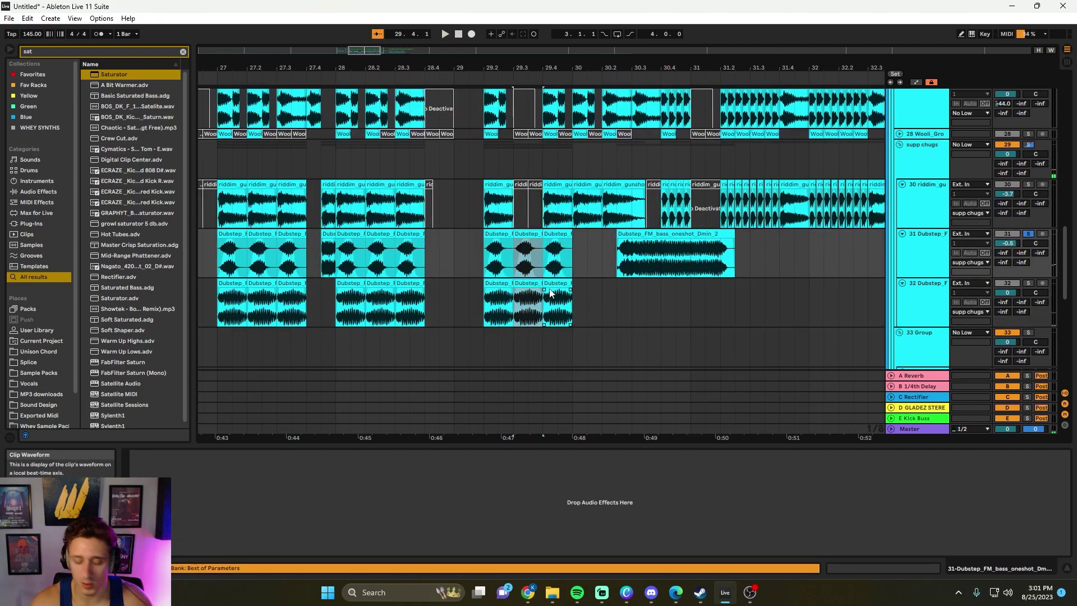
left_click(638, 334)
scroll(785, 291, "down", 2)
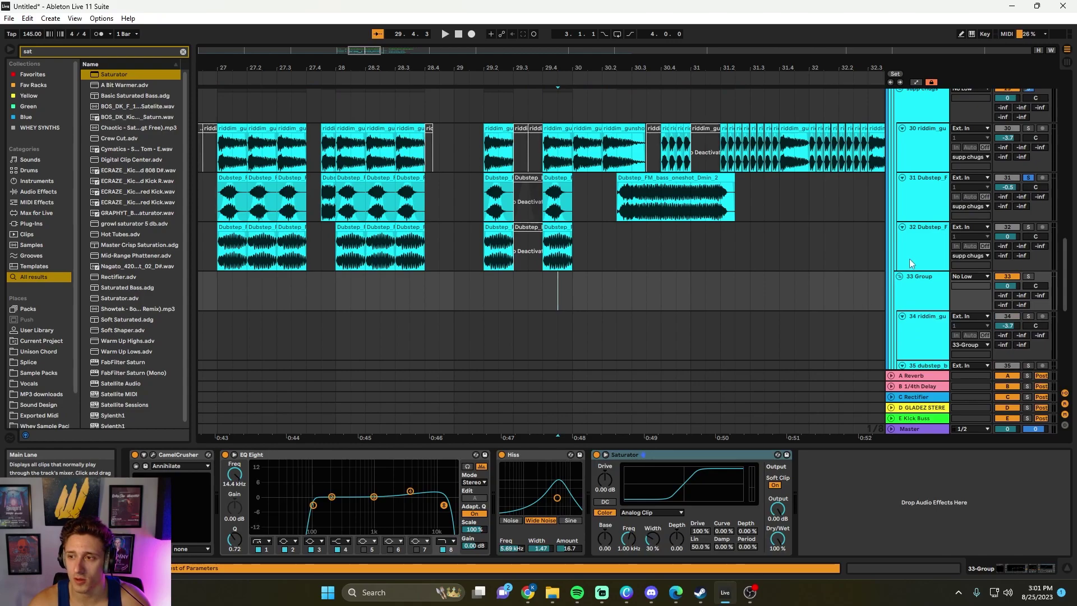
Add an audio track below the first Wooli Growl track, place the Dubstep Bass Band Notch Filter one-shot at 29.2, and play it soloed
left_click(910, 258)
scroll(920, 191, "up", 5)
left_click(920, 193)
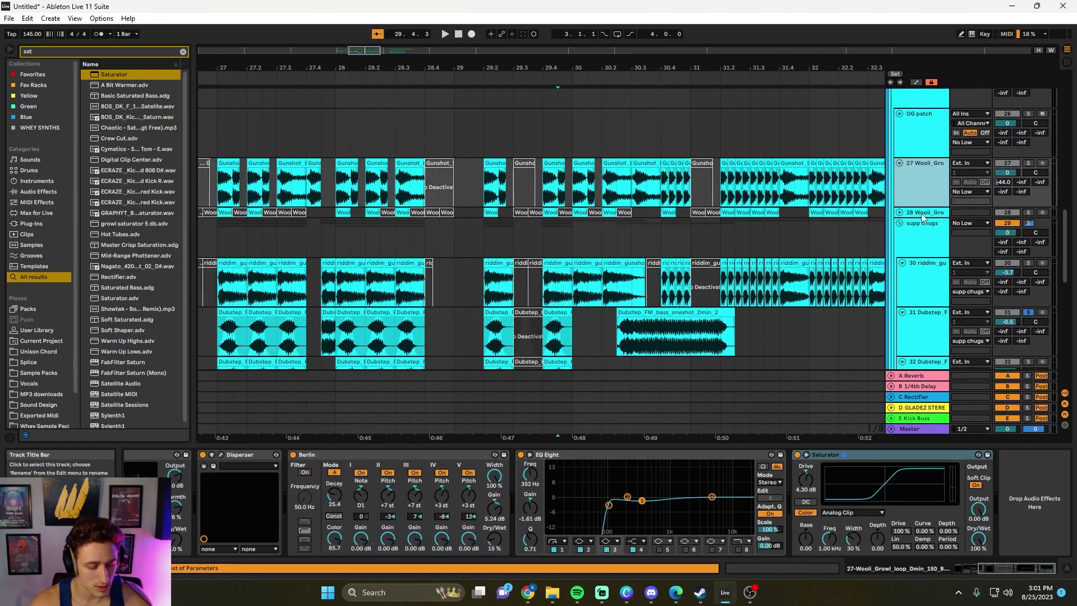
key("ctrl+t")
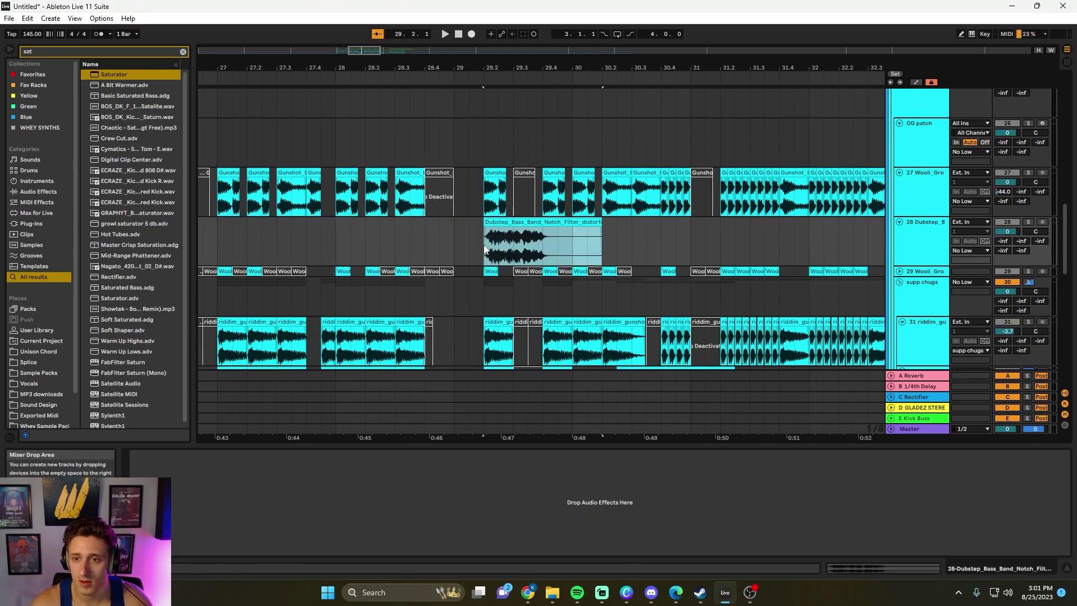
left_click_drag(486, 249, 486, 249)
key("space")
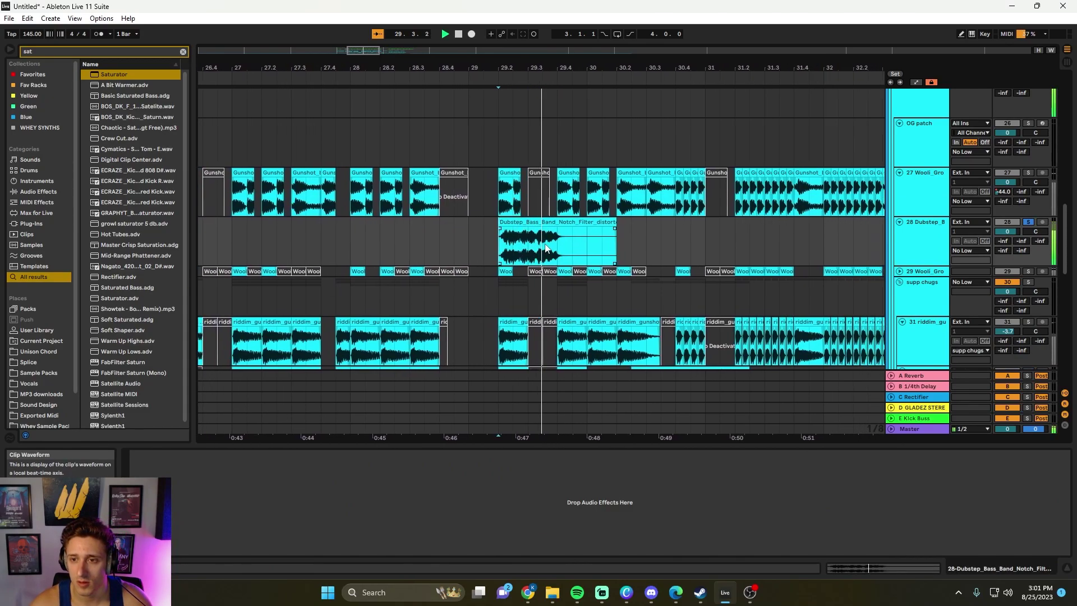
Turn off Warp for the notch filter one-shot and fit it between 29.3 and 29.4
scroll(530, 247, "up", 2)
left_click(539, 222)
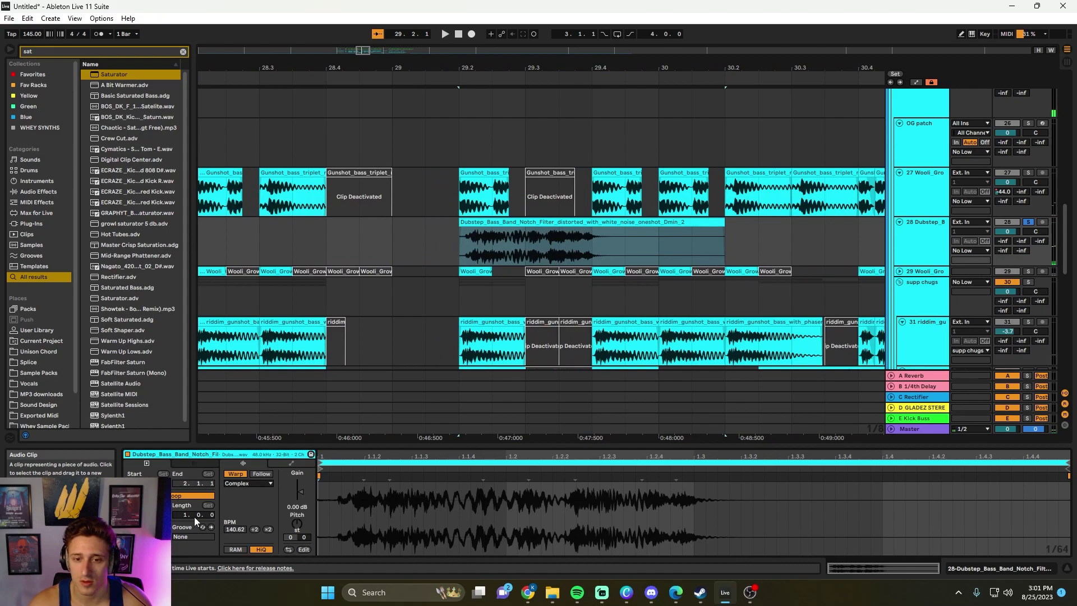
left_click(236, 473)
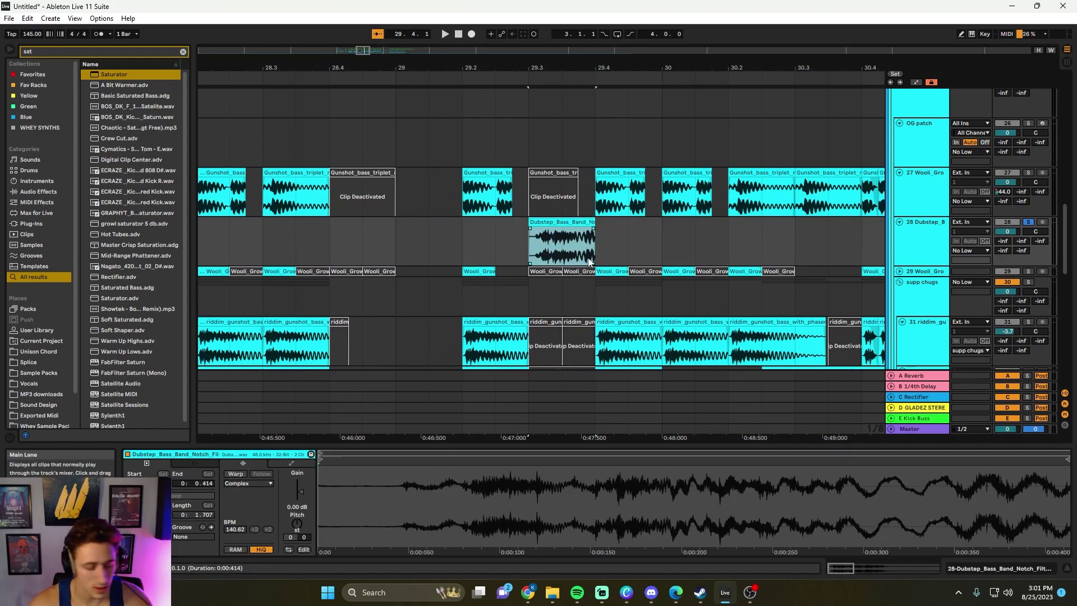
Add Dynamic Tube and the AKVMA-MATTATA preset to the notch filter bass track, lowering the track volume during playback
type("dynami")
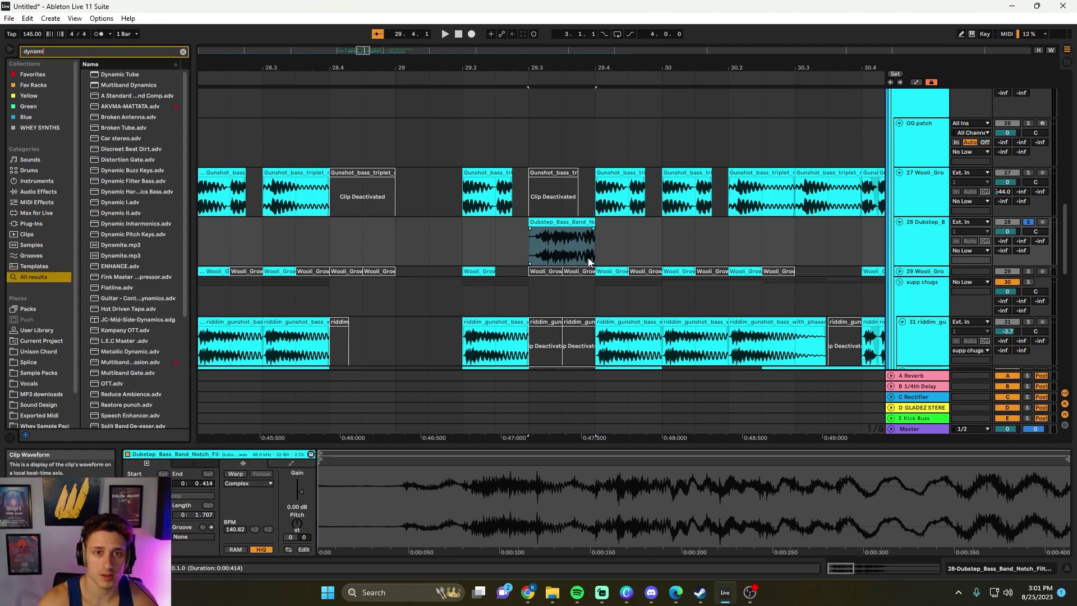
double_click(130, 106)
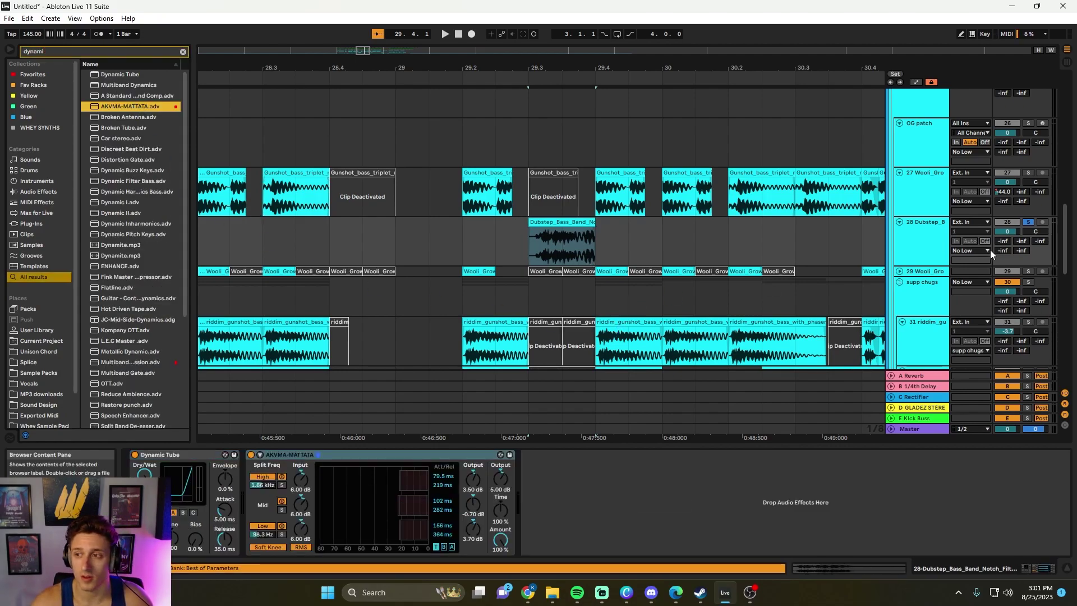
key("space")
left_click_drag(1014, 232, 1014, 250)
key("space")
key("space")
key("space")
key("space")
Raise the AKVMA-MATTATA output to 8.40 dB and set the notch filter bass track's volume to -4.2 dB
mouse_move(501, 476)
left_mouse_down()
mouse_move(500, 463)
mouse_move(501, 481)
left_mouse_up()
left_click_drag(1007, 255, 1007, 242)
key("space")
key("space")
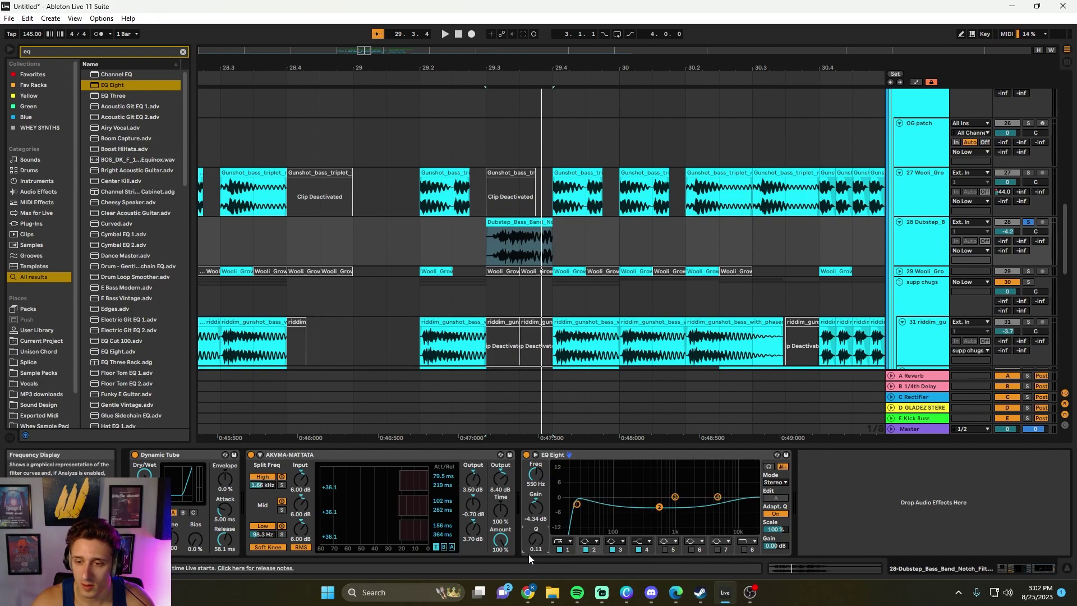
Shape the notch filter bass with EQ Eight, dipping the low mids and lowering the highs by 2.85 dB at 7.42 kHz
key("space")
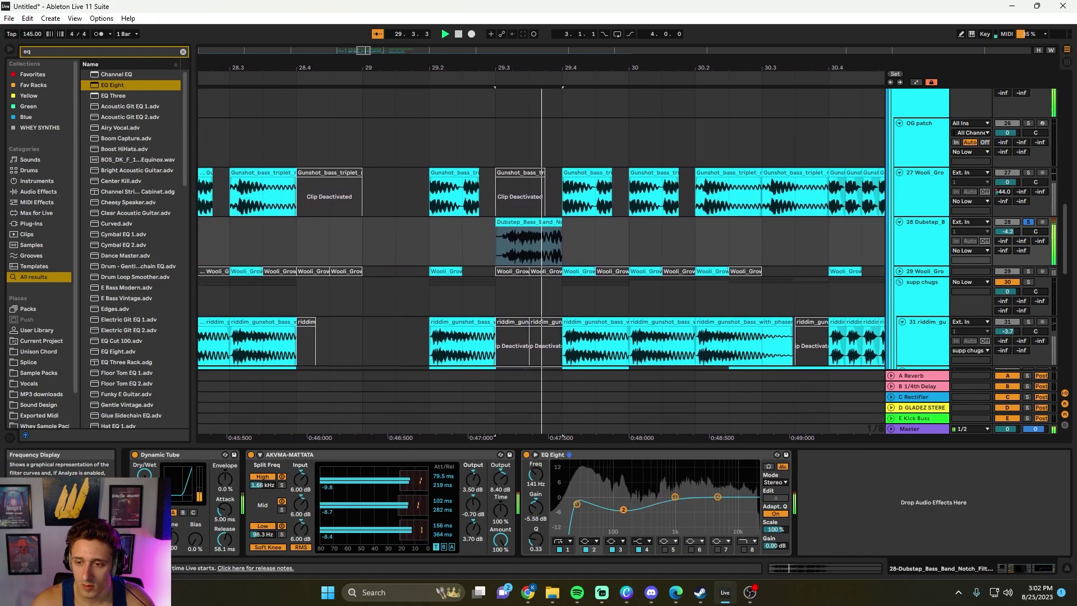
left_click_drag(712, 497, 727, 503)
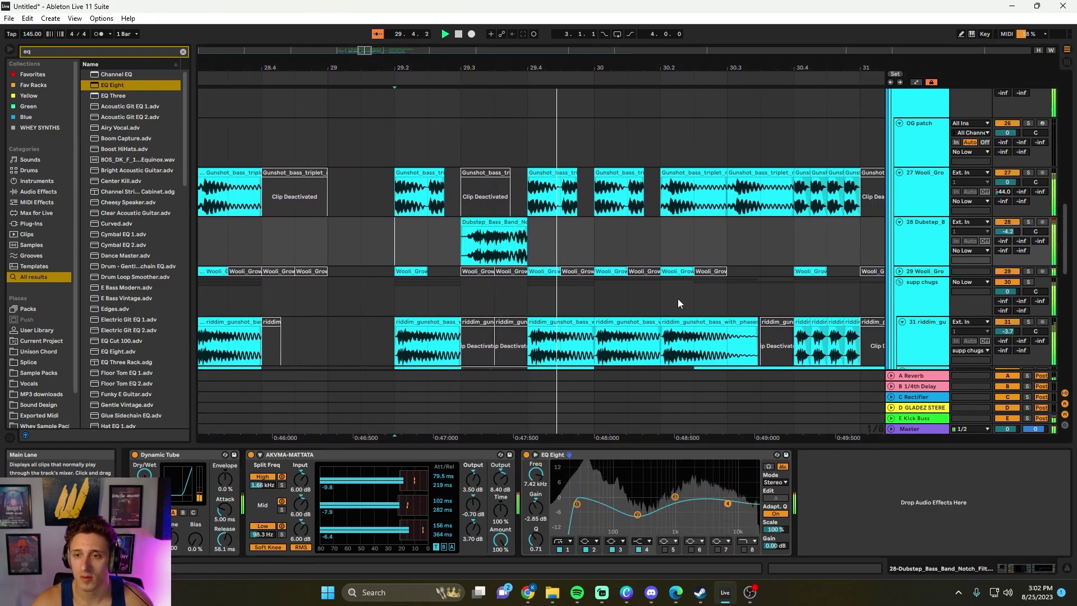
Automate the notch filter track's A-Reverb send up to -42.0 dB over the clip at 29.3, and play the result
key("a")
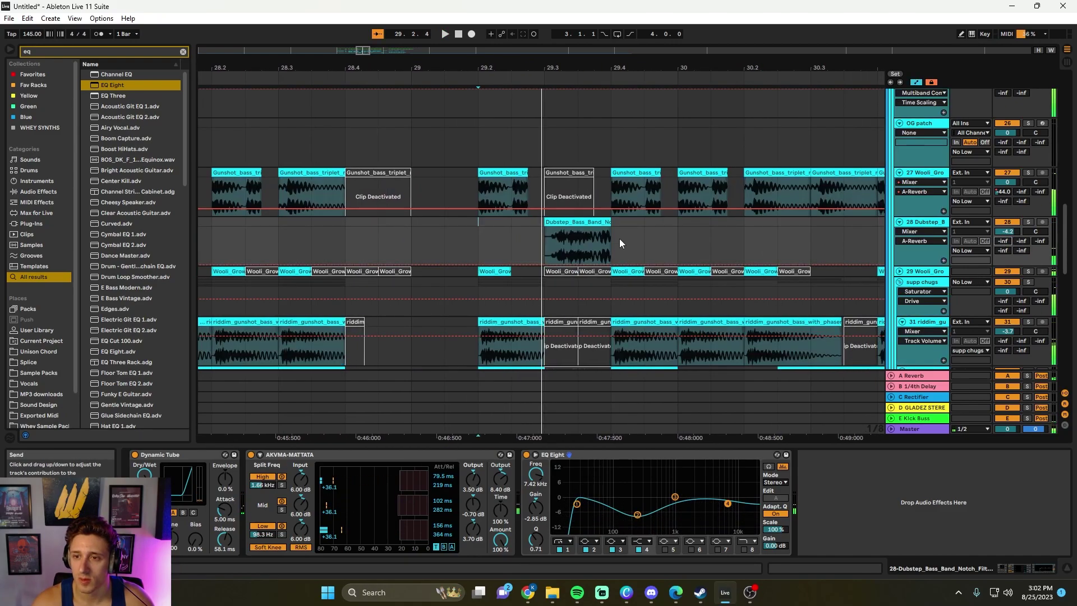
left_click_drag(550, 264, 545, 254)
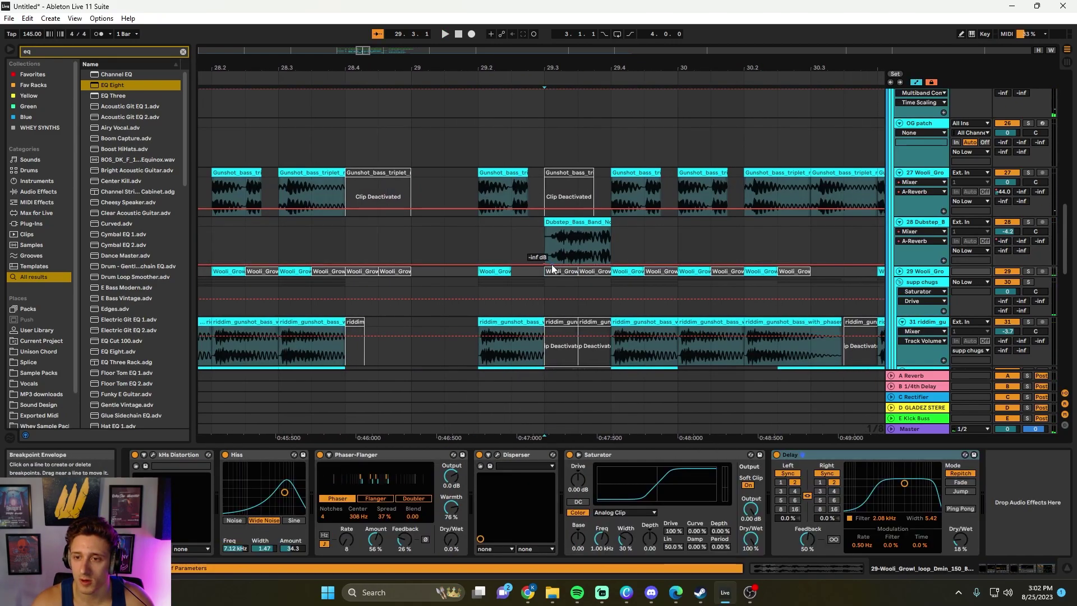
left_click(614, 258)
key("space")
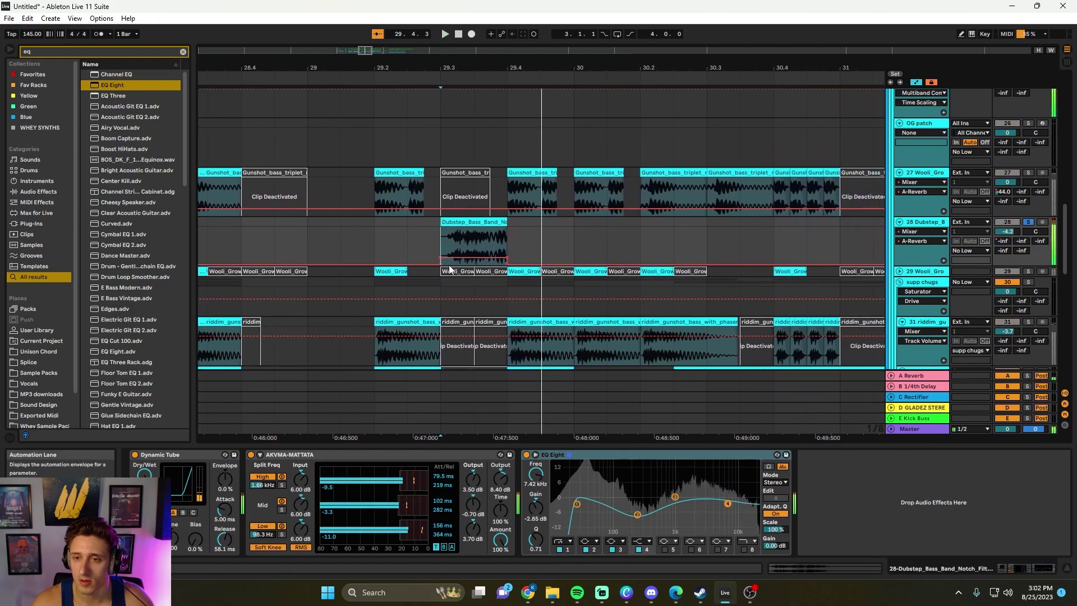
key("a")
left_click(447, 245)
key("space")
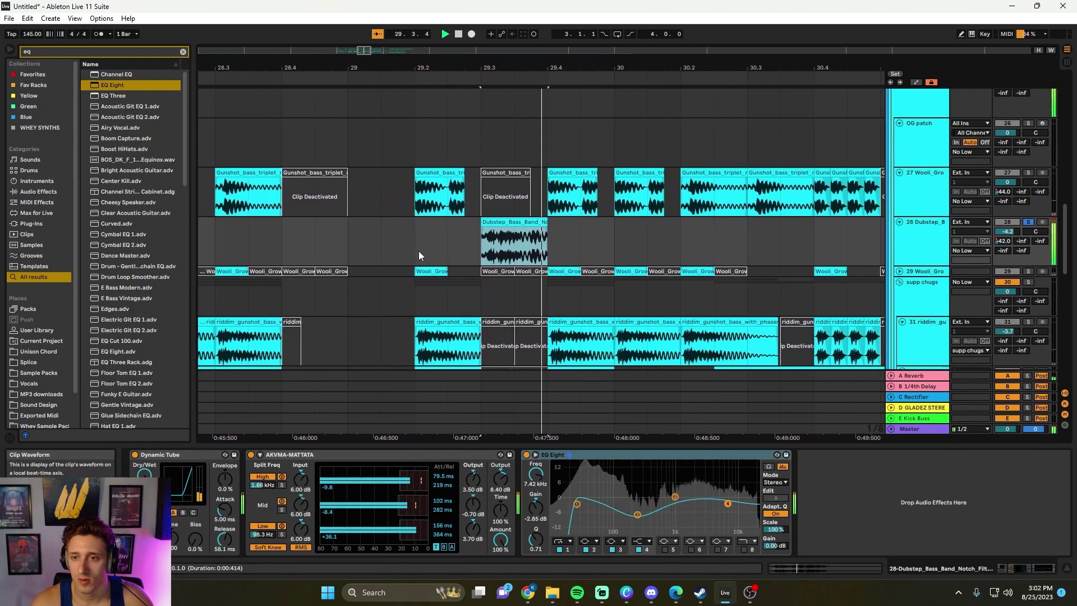
Transpose the notch filter clip to -7 semitones, playing it before and after the change
left_click(438, 250)
scroll(495, 286, "down", 3)
key("space")
left_click(559, 220)
double_click(559, 219)
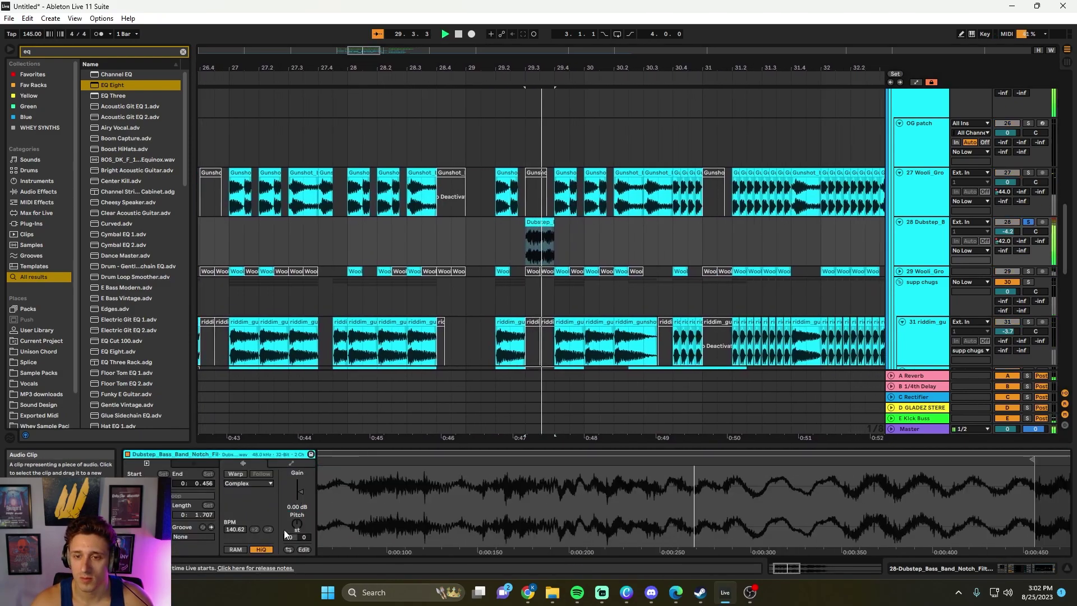
left_click_drag(291, 536, 290, 547)
key("space")
key("space")
key("space")
key("space")
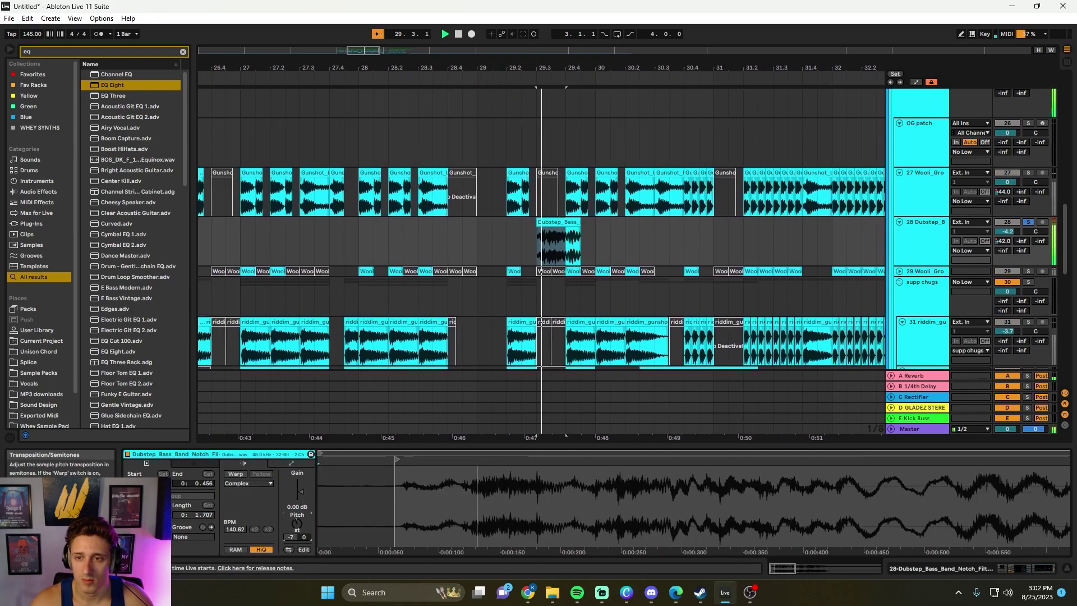
key("space")
Trim and warp the notch filter clip to end at 29.4, and draw a transposition envelope falling to -4 st
left_click_drag(549, 223, 534, 223)
left_click(236, 474)
left_click(288, 463)
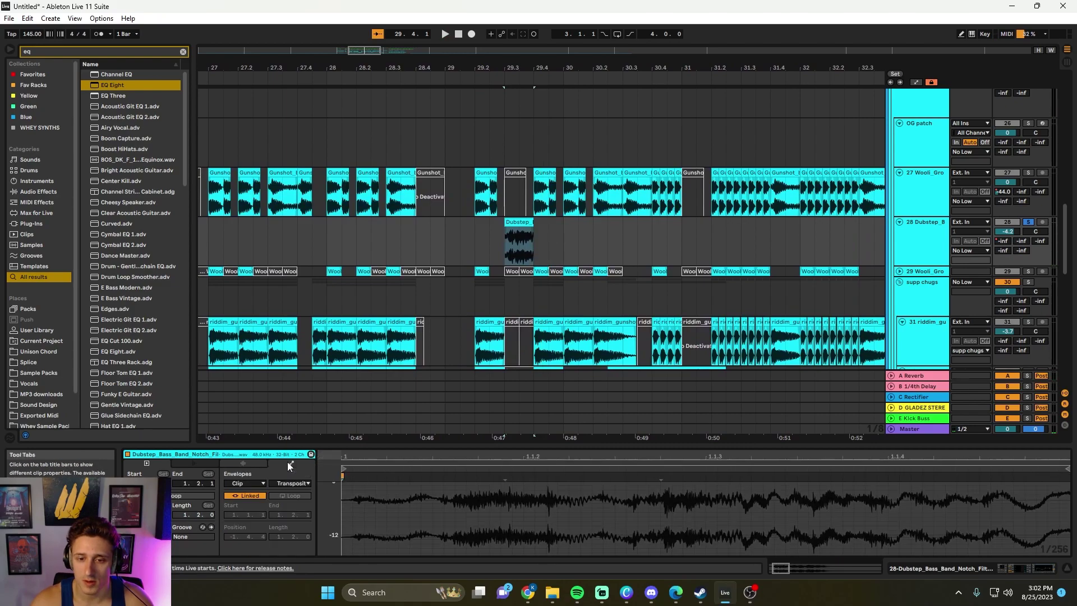
left_click(292, 500)
key("space")
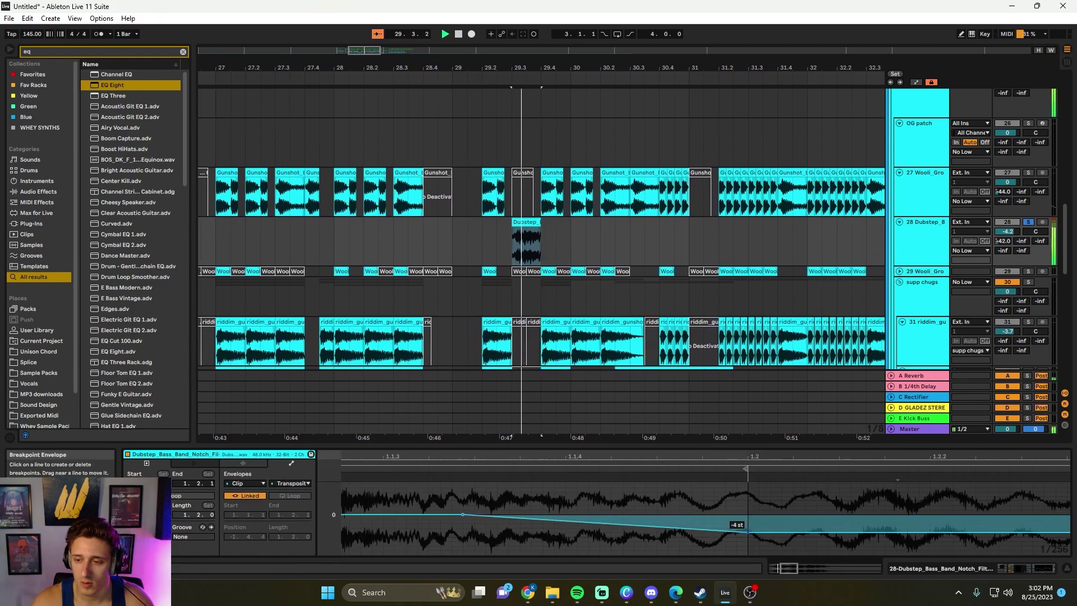
key("space")
Lower the notch filter bass track to -6.8 dB while playing the full mix from bar 29
left_click(455, 233)
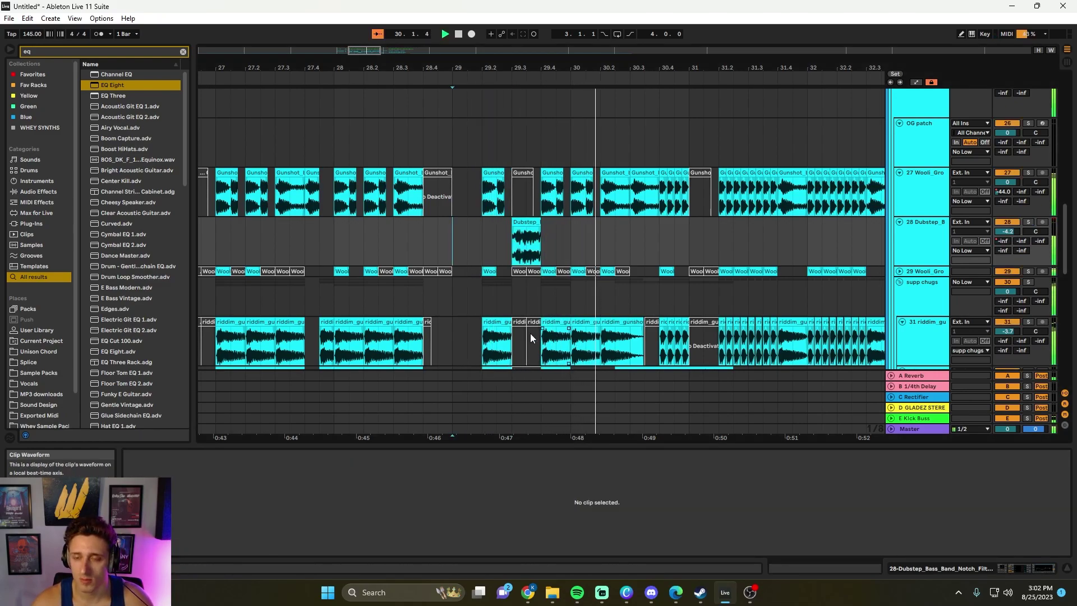
scroll(536, 337, "down", 4)
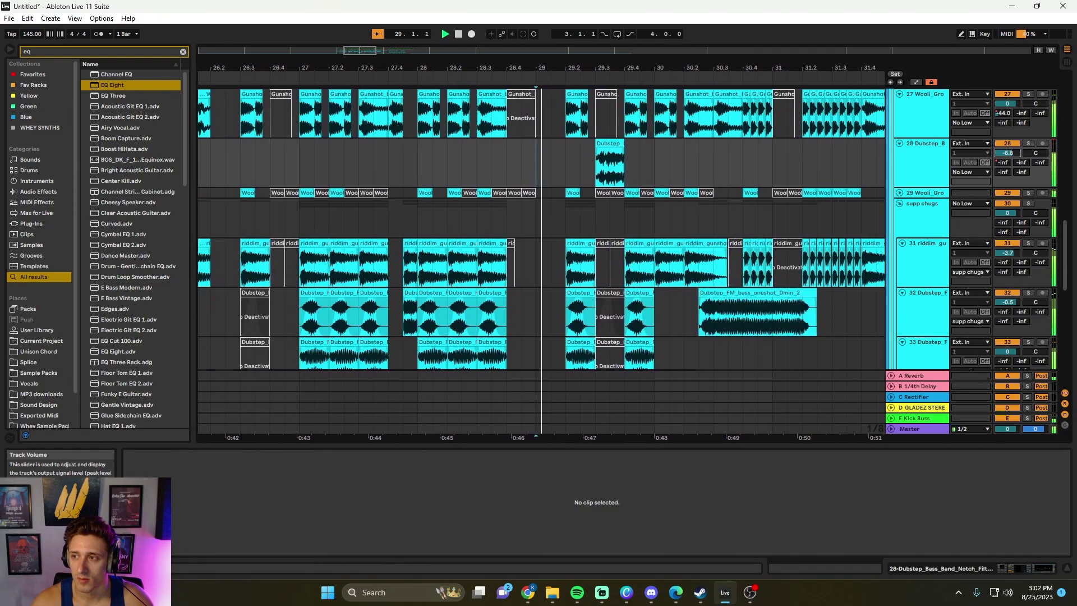
scroll(832, 278, "down", 10)
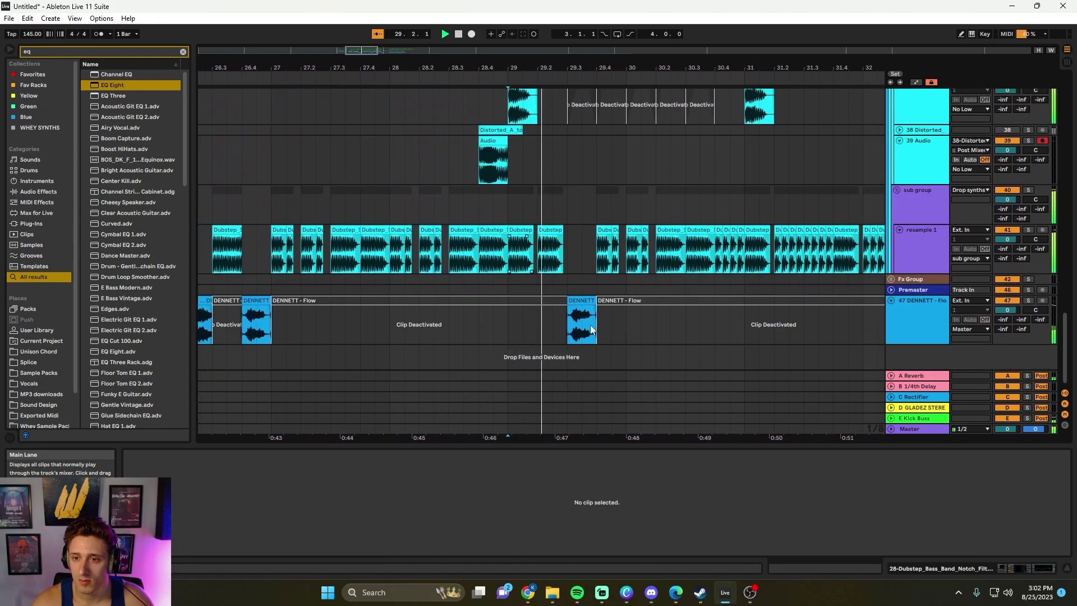
Raise the gain of the active DENNETT - Flow clip at 29.3 to 1.69 dB and listen to it in context
left_click(507, 326)
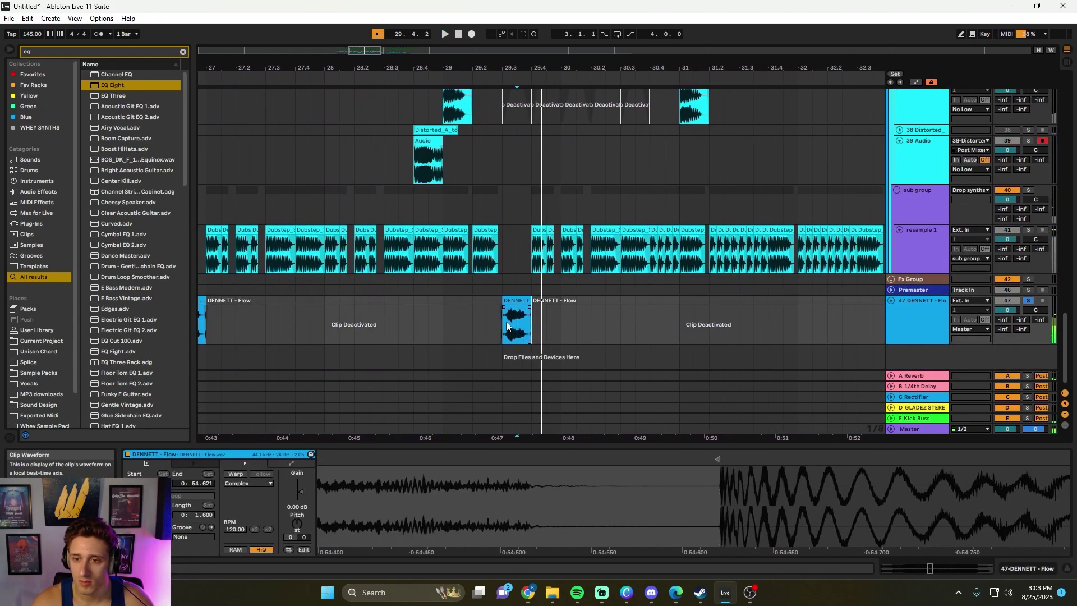
left_click_drag(304, 499, 304, 488)
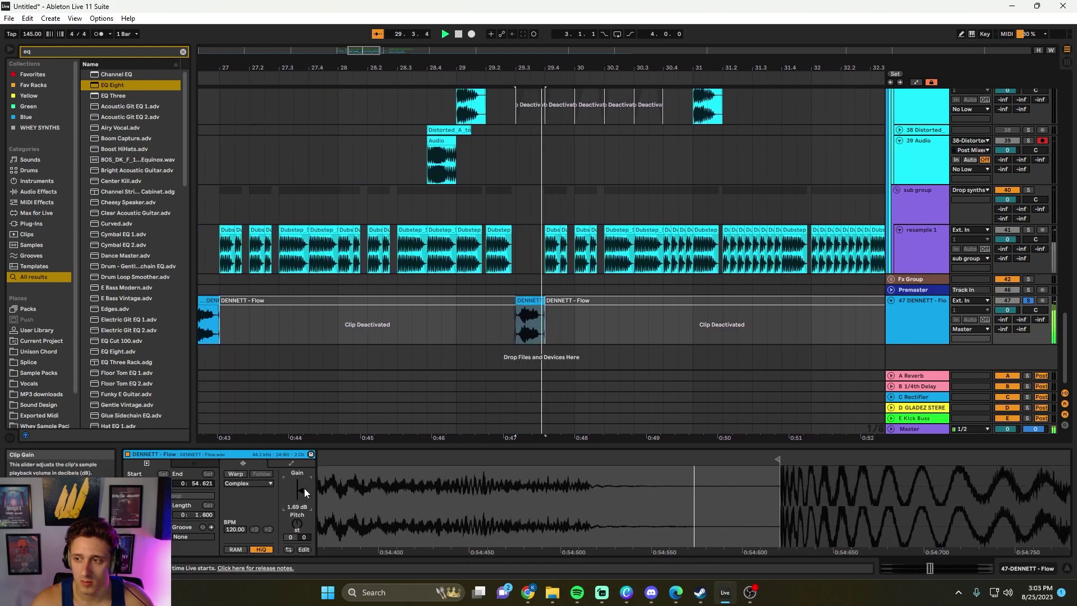
left_click(462, 323)
In the notch filter bass's EQ Eight, cut 7.07 dB at 6.67 kHz and 9.30 dB at 495 Hz
scroll(610, 354, "up", 10)
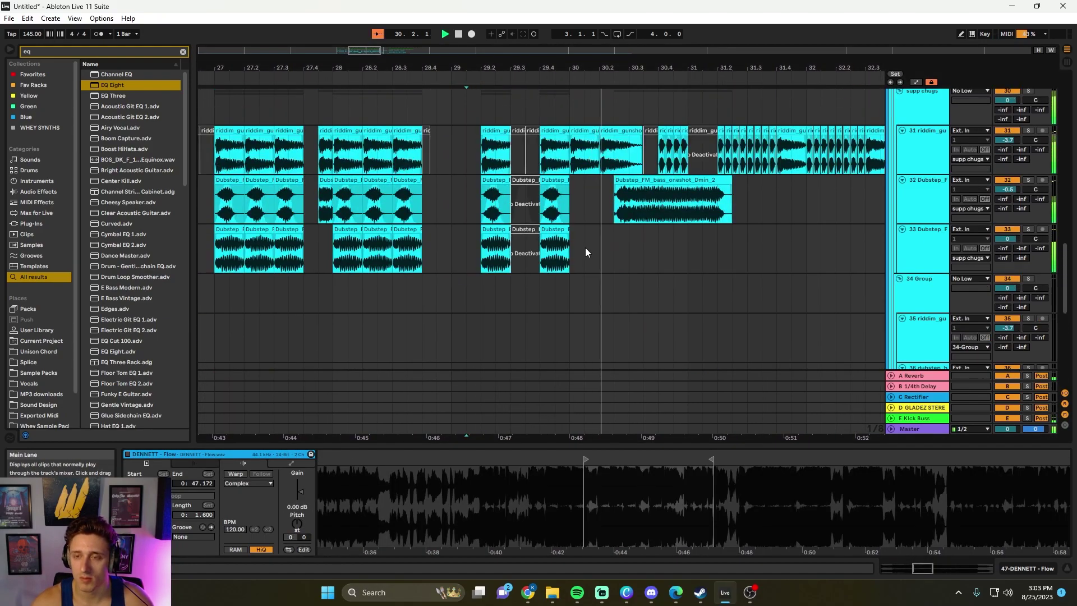
scroll(592, 246, "up", 4)
left_click(515, 210)
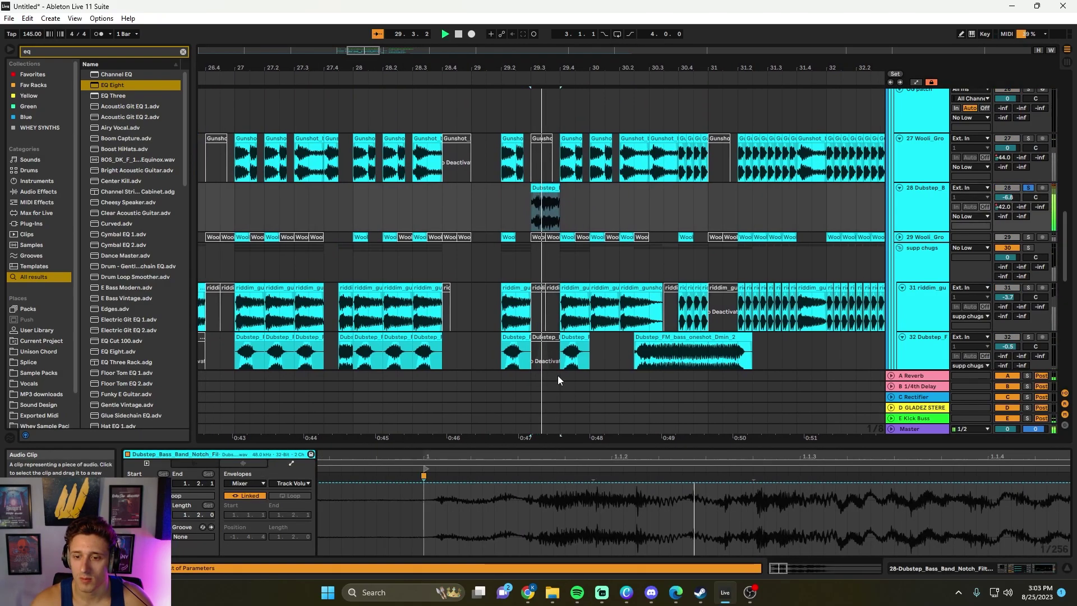
left_click(924, 205)
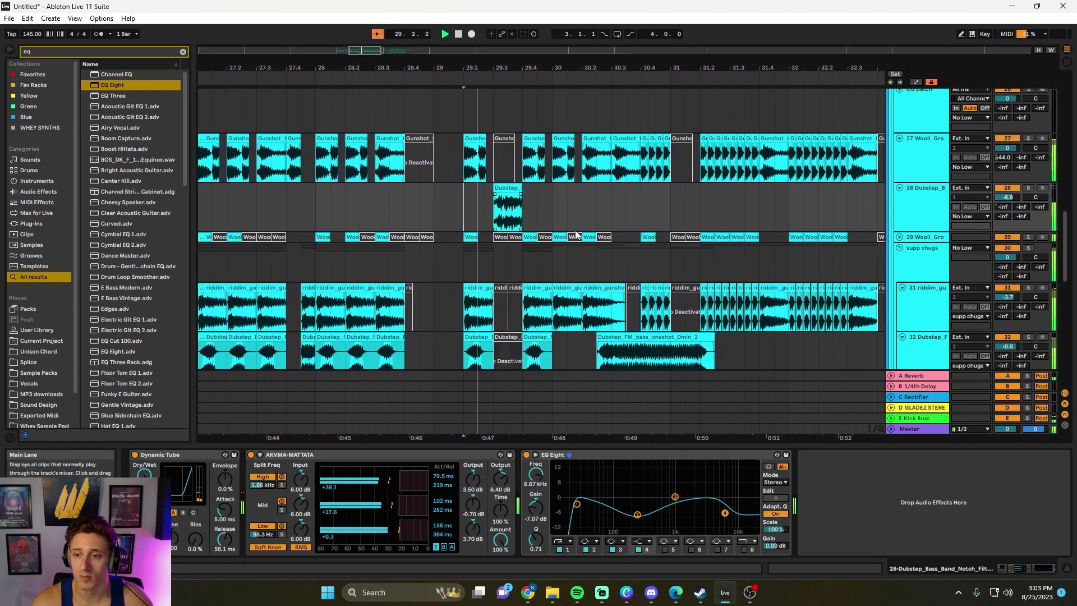
left_click_drag(635, 521, 655, 524)
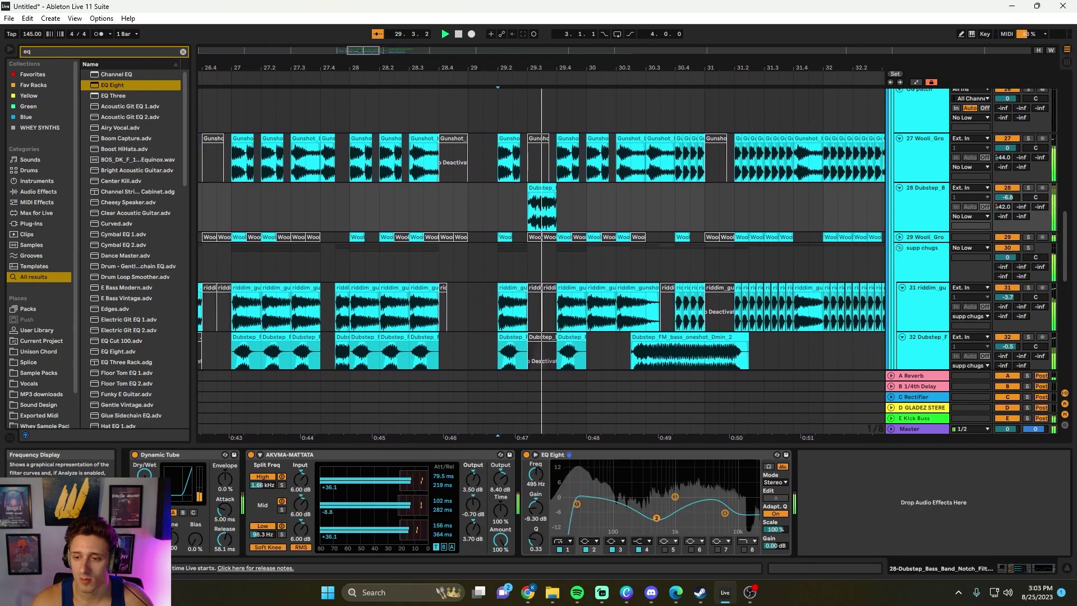
Repeat the 29.4 Dubstep FM clips at 30 and 30.2 on both layer tracks, and move the long one-shot to 30.4
left_click_drag(369, 208, 383, 208)
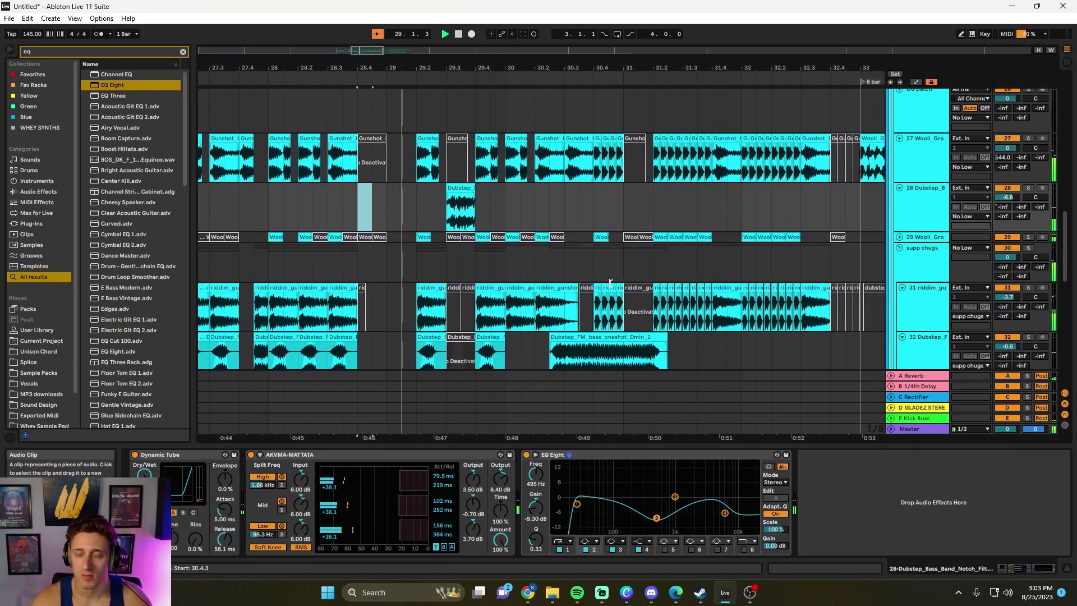
left_click_drag(493, 323, 516, 242)
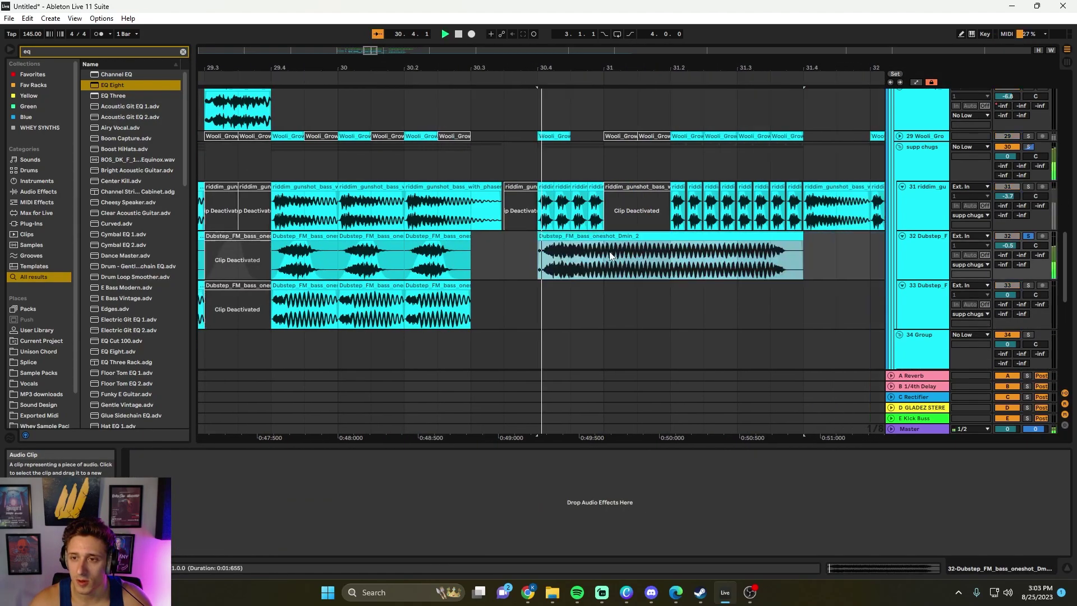
key("space")
key("space")
key("space")
key("space")
key("space")
Split the long Dubstep FM one-shot into clips at 30.4–31 and 31.1.3–31.4, and add a copy from 31.4.3 to 32.3
left_click_drag(533, 237, 633, 252)
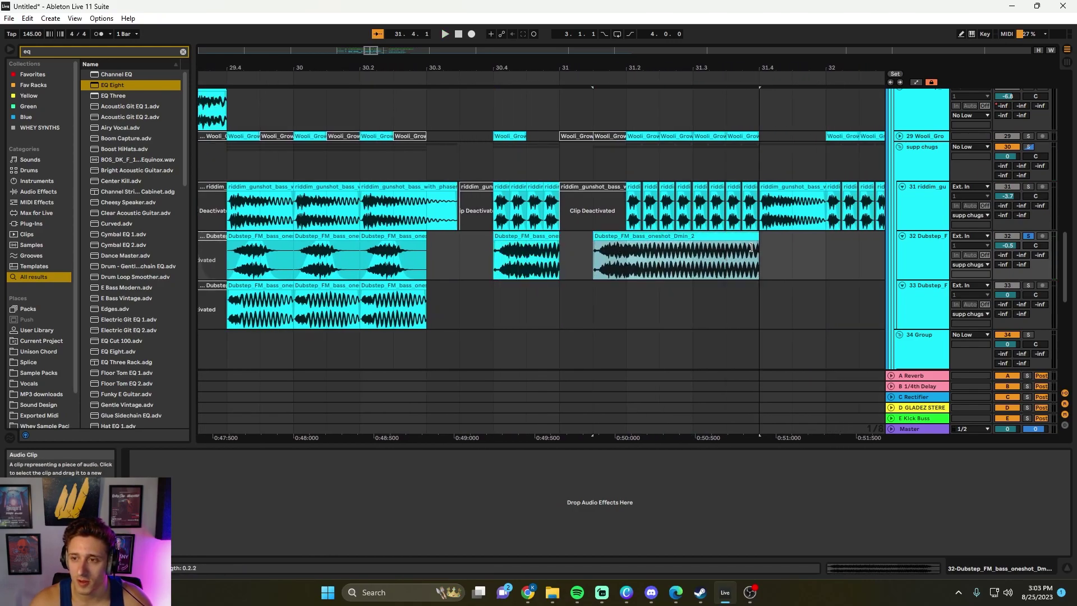
key("space")
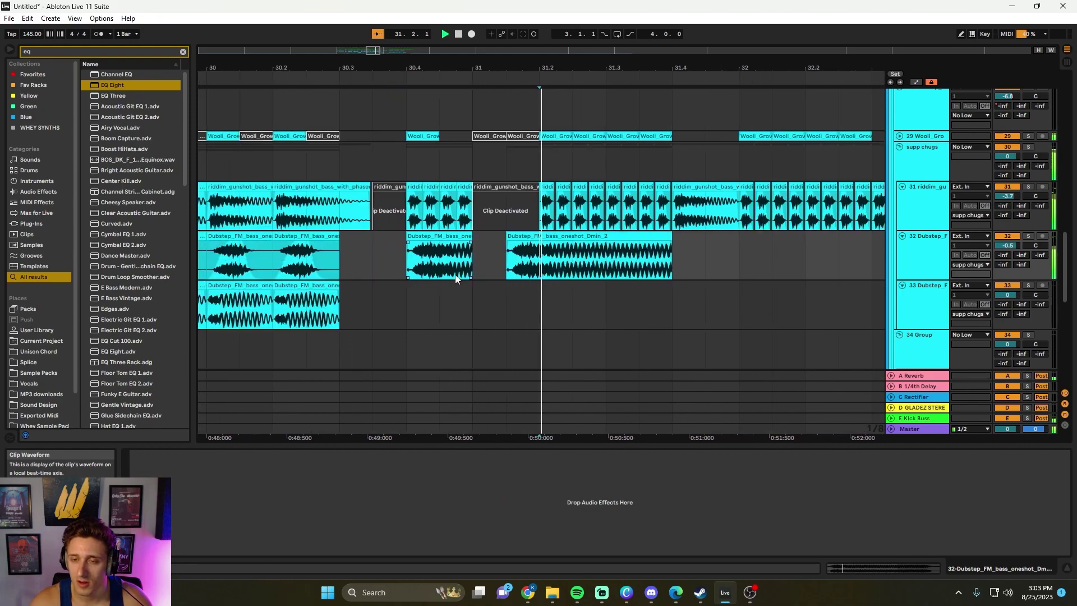
key("space")
scroll(475, 271, "down", 4)
scroll(381, 266, "left", 2)
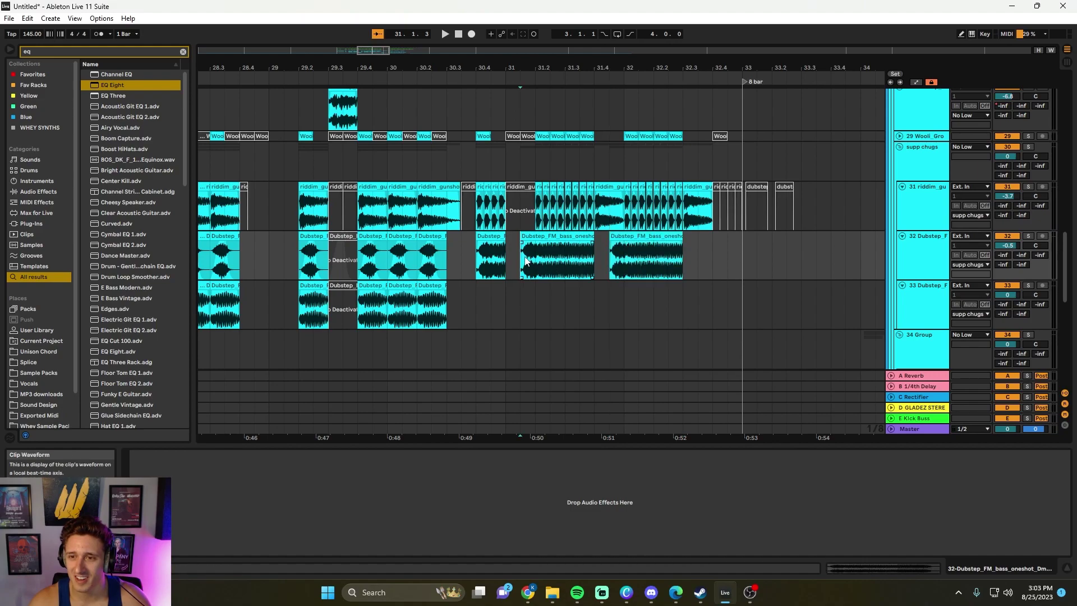
Deactivate the Dubstep FM clip at 30.4, shorten the last copy to start at 32, and play the section
key("space")
scroll(523, 257, "up", 4)
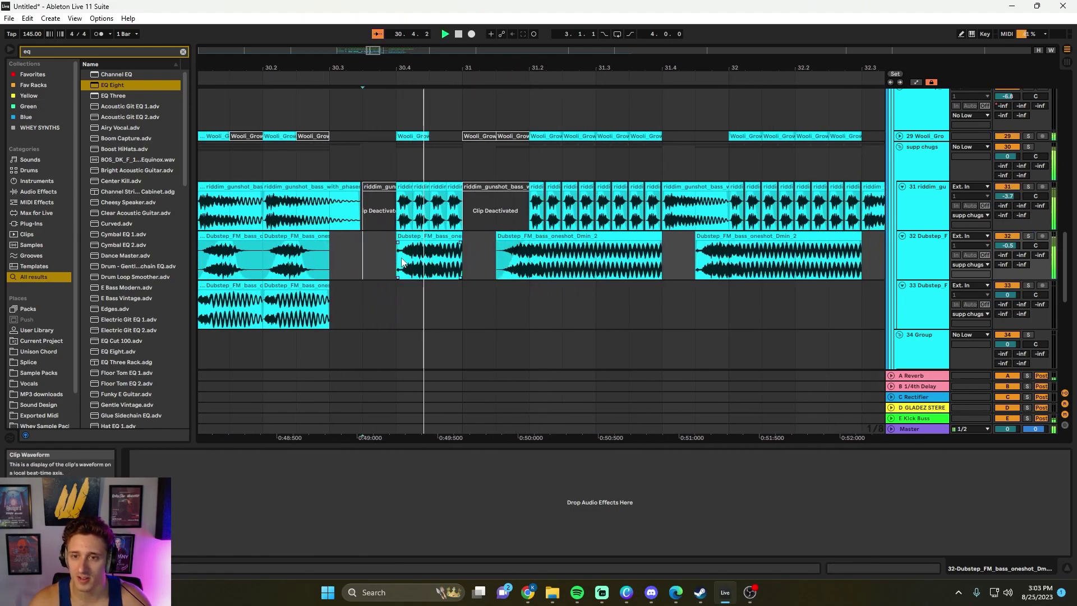
scroll(605, 261, "down", 3)
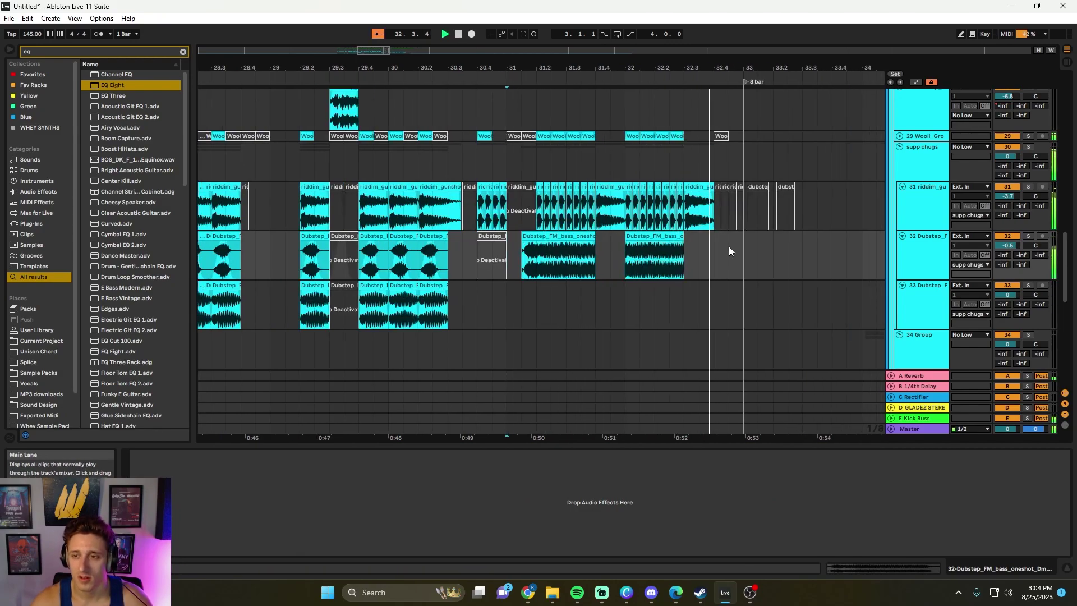
left_click(511, 264)
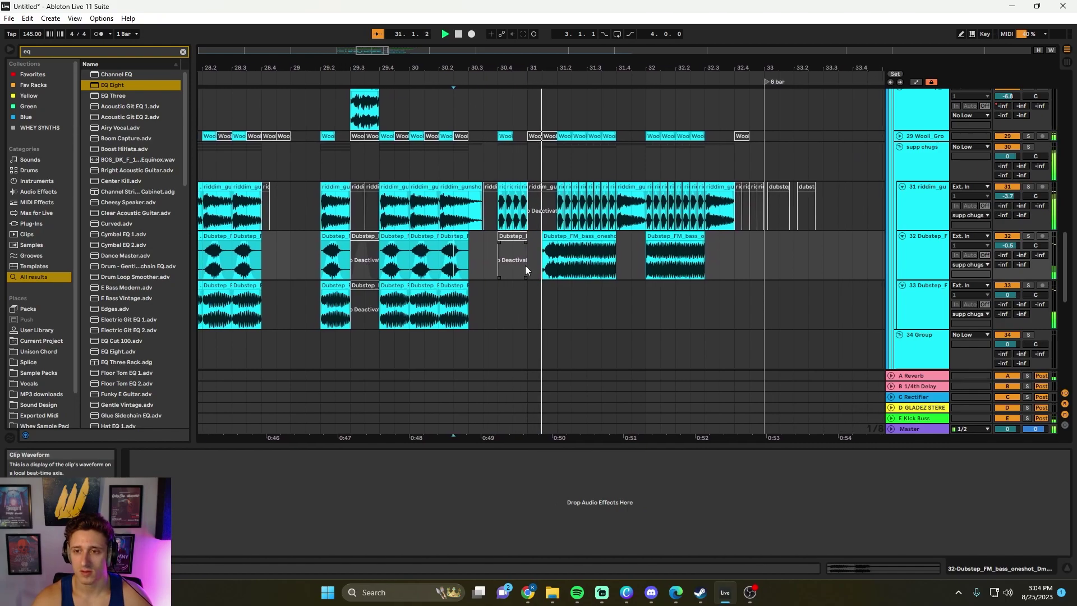
Replay the drop from before bar 25 and cut 3.35 dB at 3.91 kHz in the supp chugs group's EQ Eight
scroll(478, 280, "down", 5)
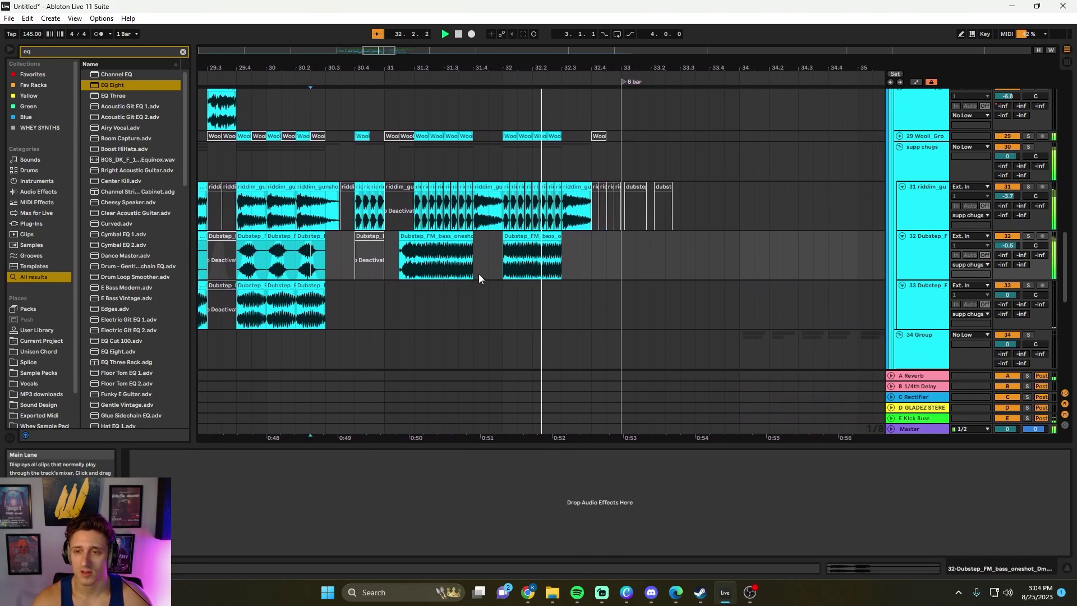
scroll(460, 276, "left", 6)
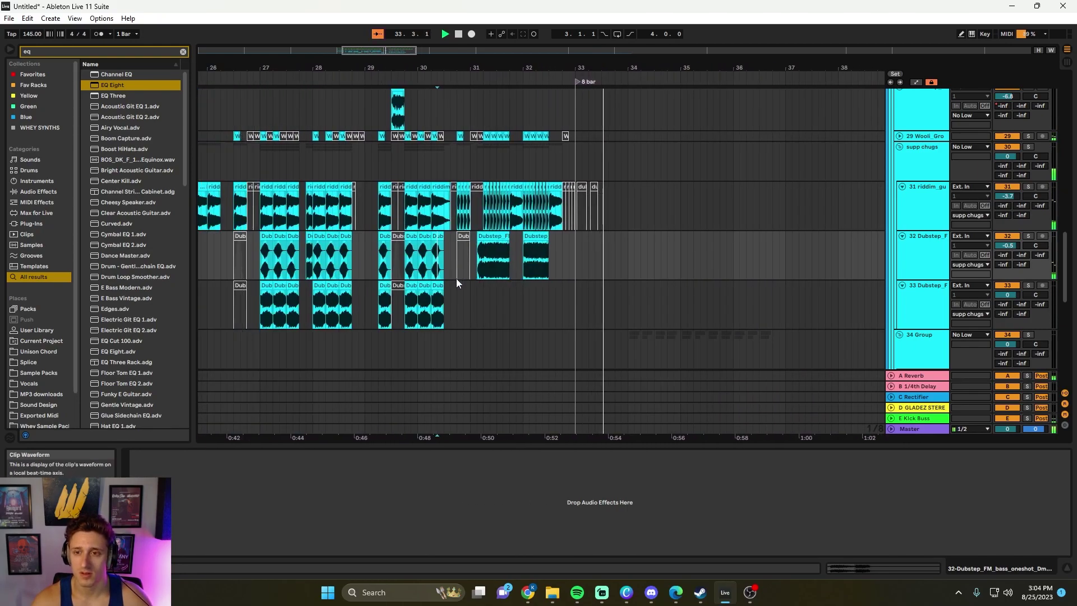
left_click(400, 251)
key("space")
key("space")
scroll(725, 279, "down", 2)
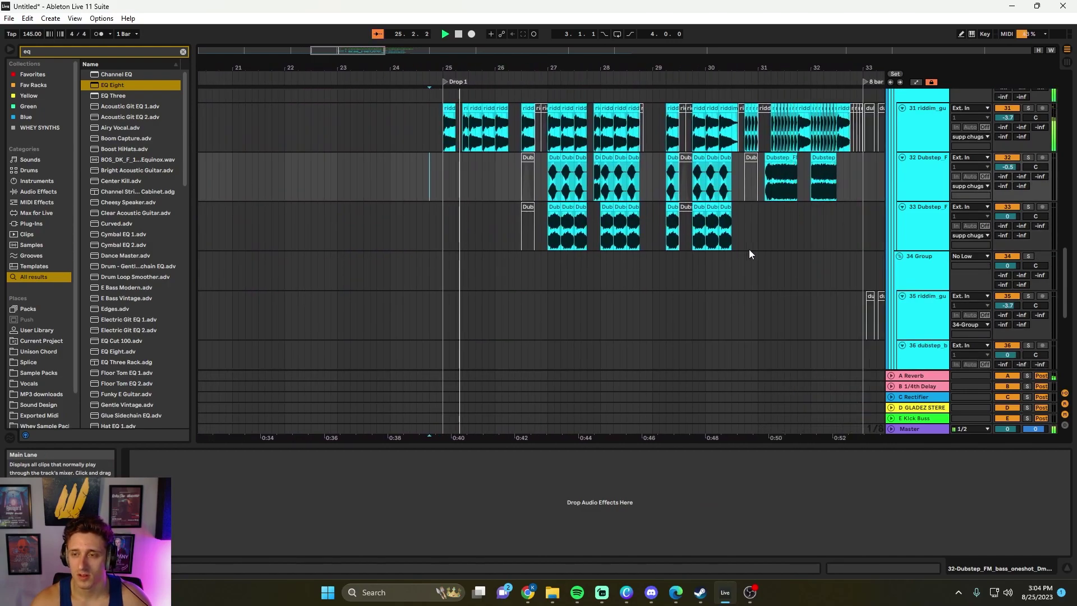
scroll(935, 223, "up", 2)
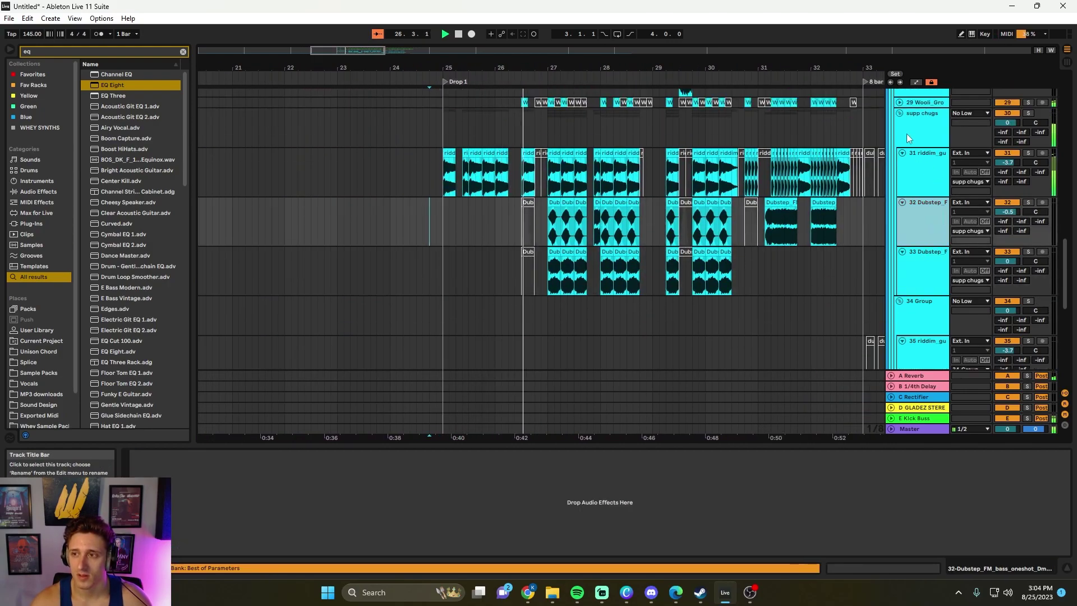
left_click(909, 132)
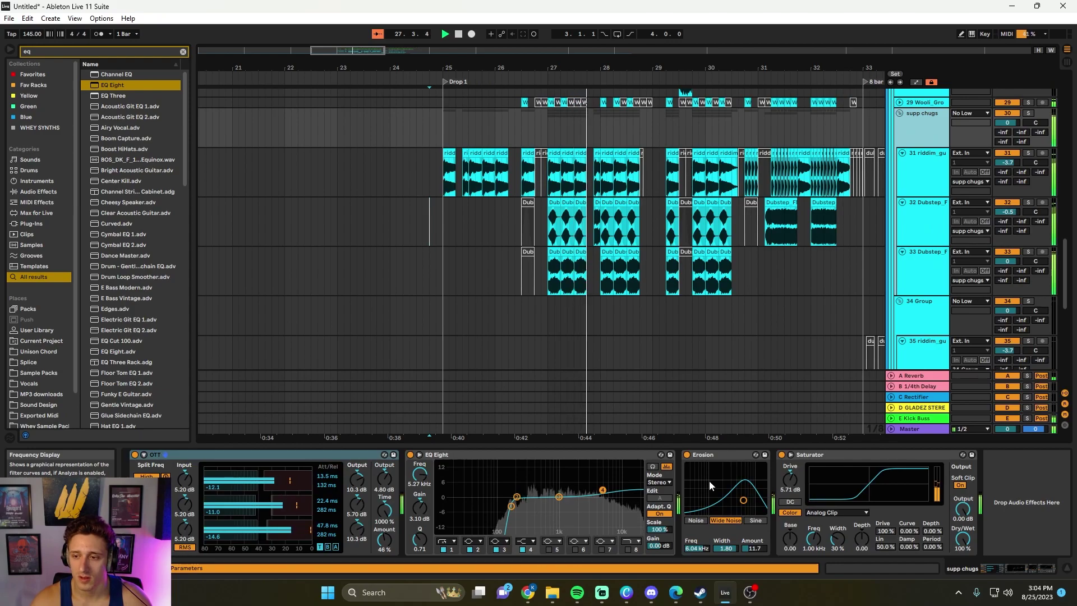
left_click_drag(559, 497, 562, 497)
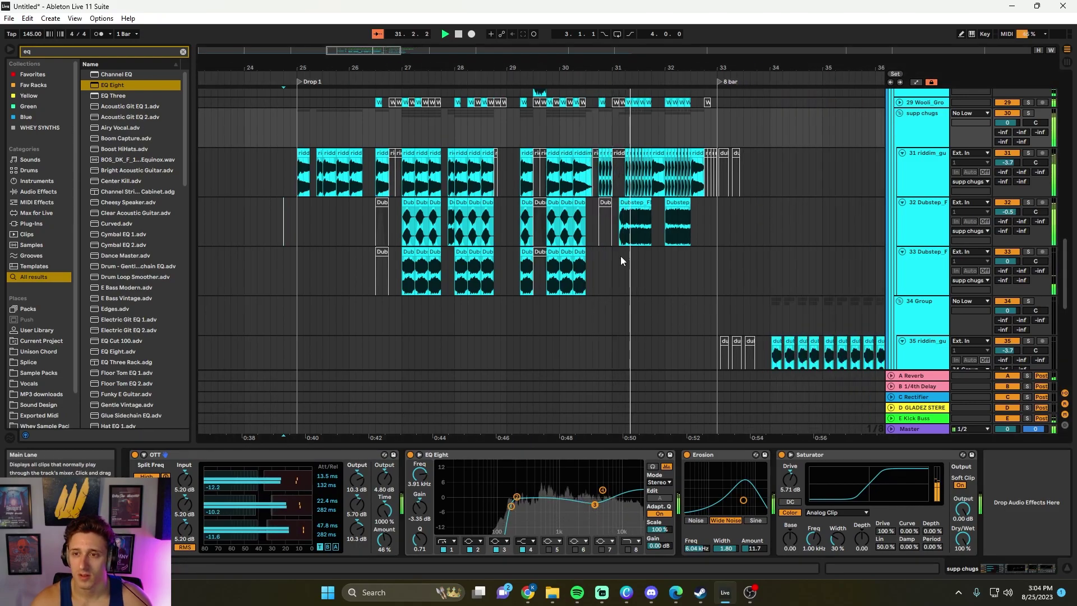
Play across the 8 bar marker and examine the bass layers and the filler clips around bars 33 to 36
scroll(620, 256, "up", 3)
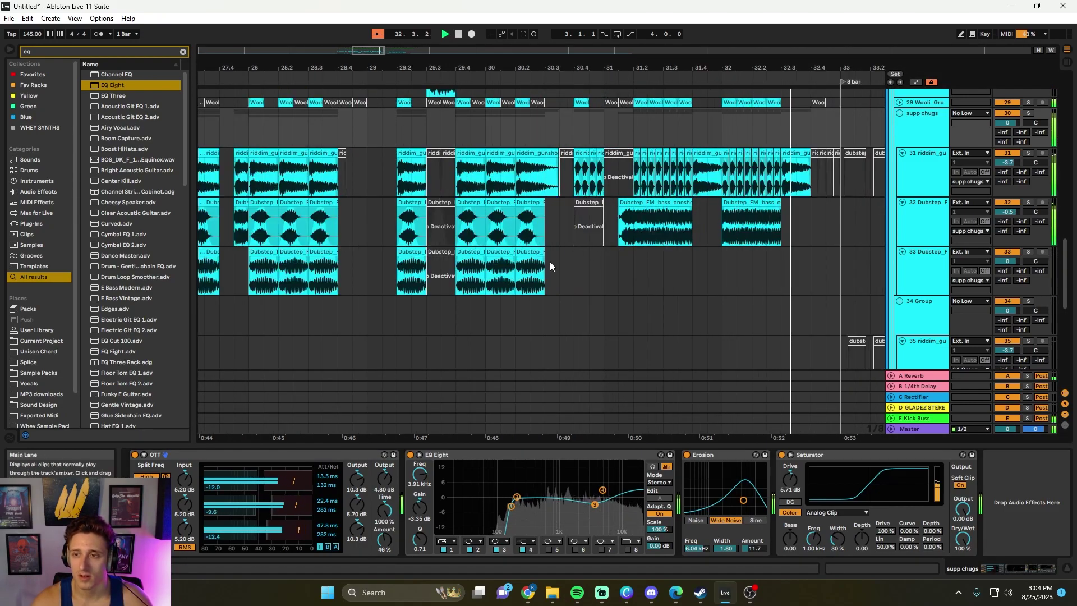
scroll(561, 267, "down", 3)
scroll(359, 280, "up", 2)
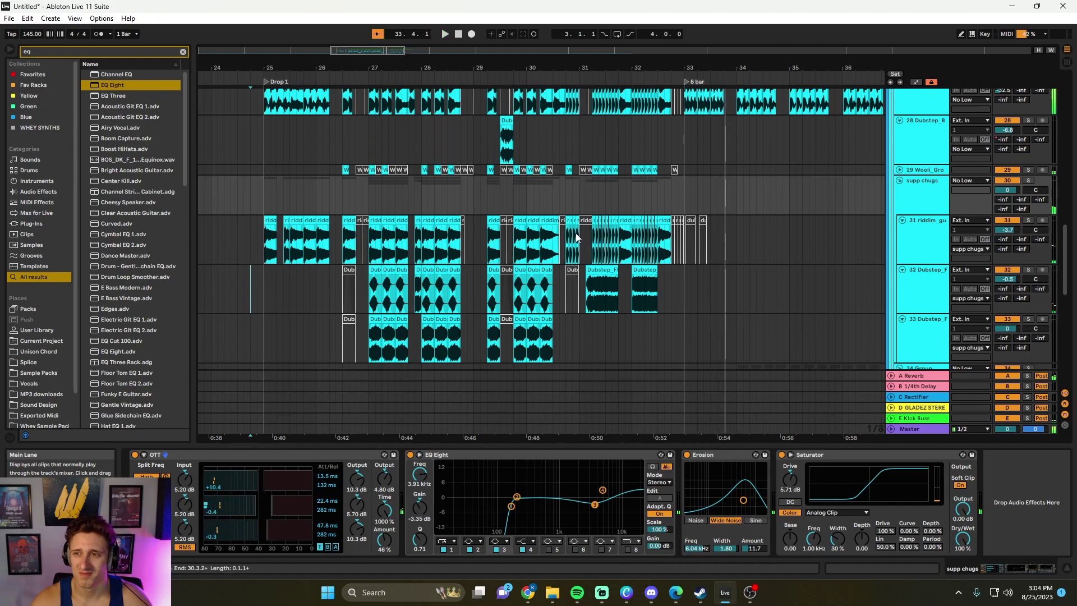
scroll(431, 235, "up", 1)
scroll(604, 284, "right", 3)
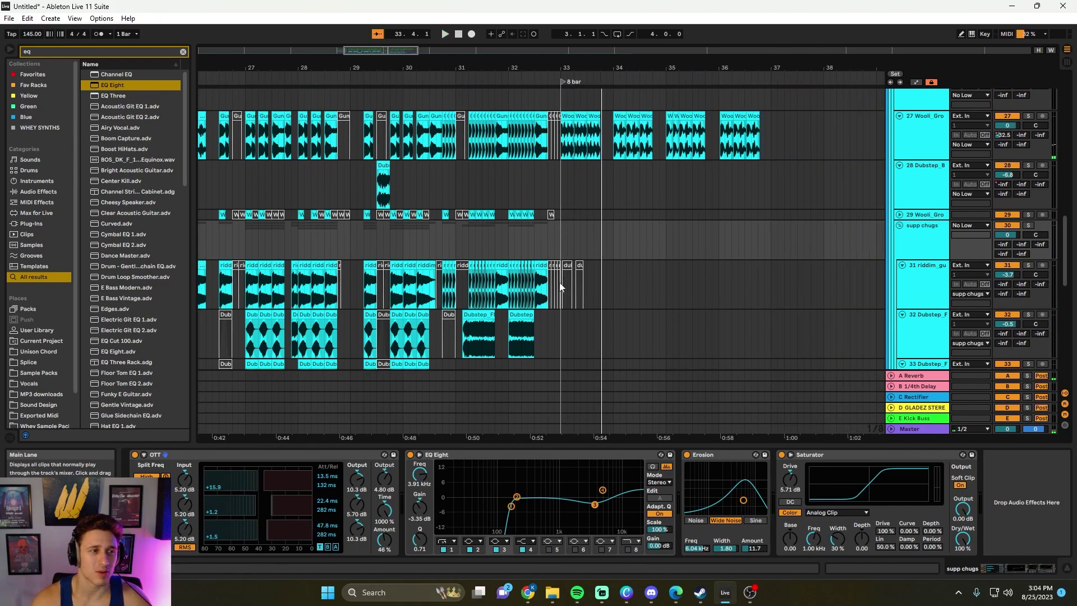
key("space")
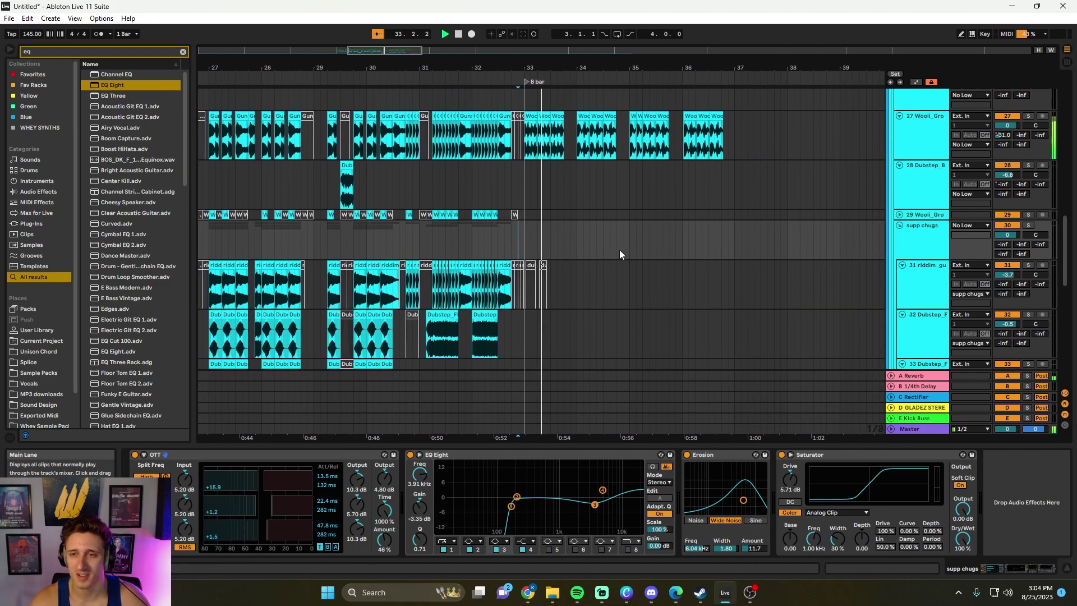
scroll(587, 257, "down", 3)
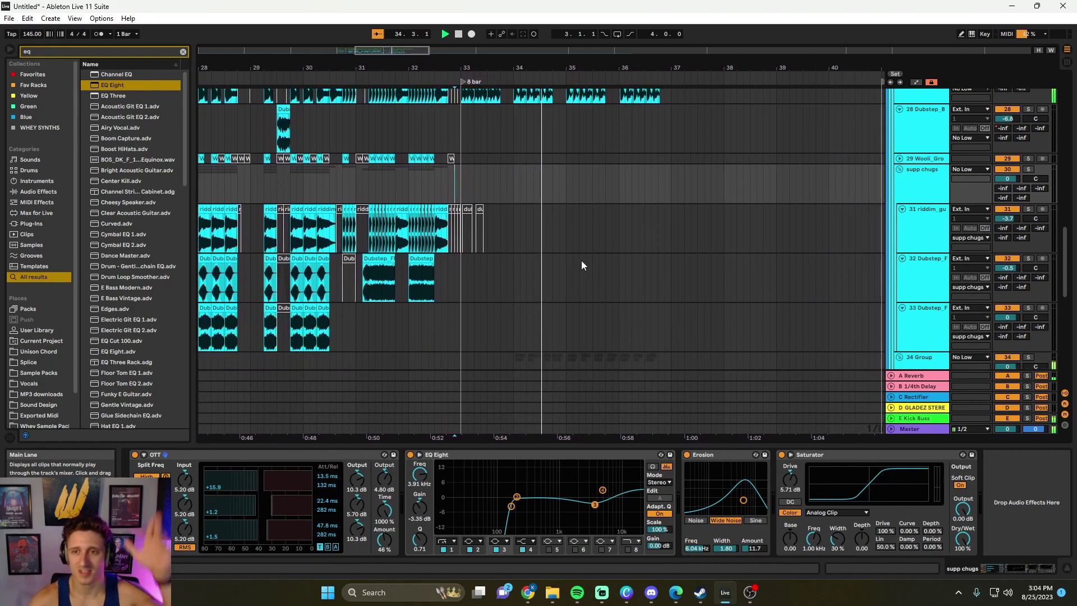
scroll(582, 267, "down", 2)
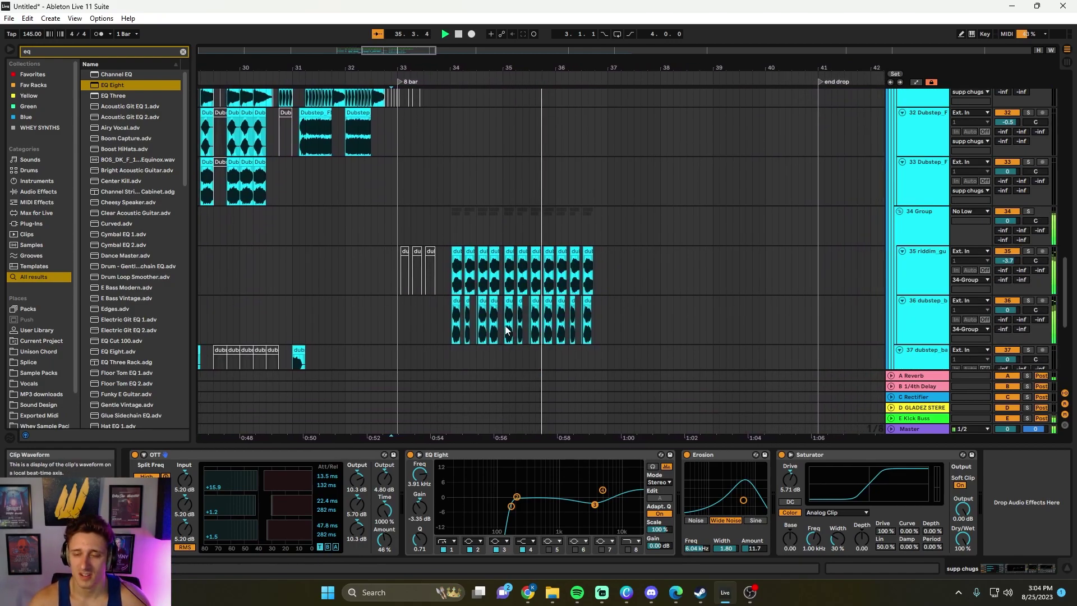
scroll(511, 326, "down", 3)
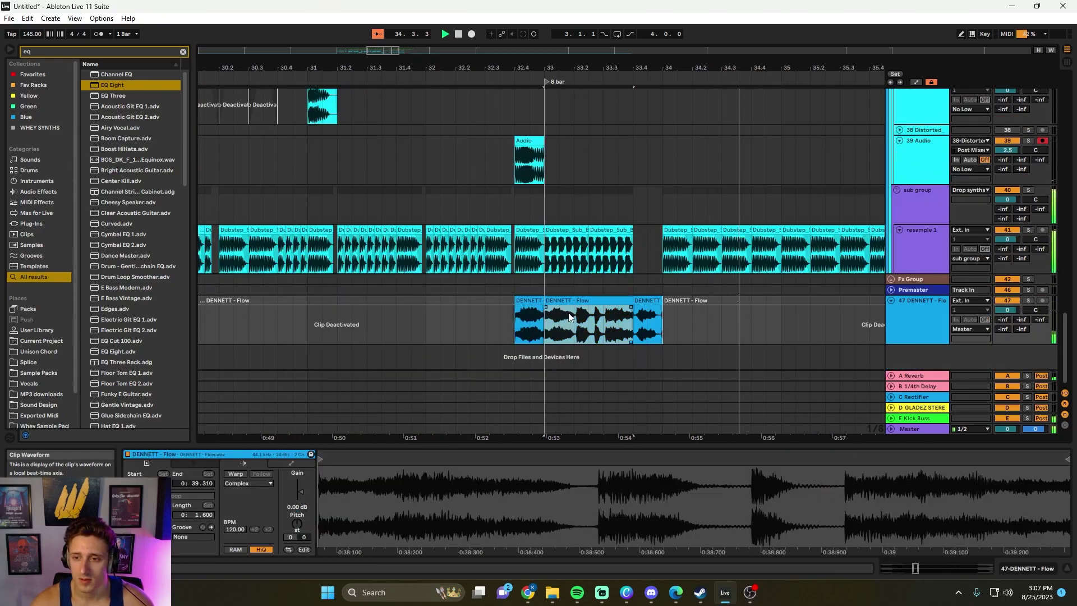
Delete the DENNETT - Flow reference clip between 33 and 33.4
key("Delete")
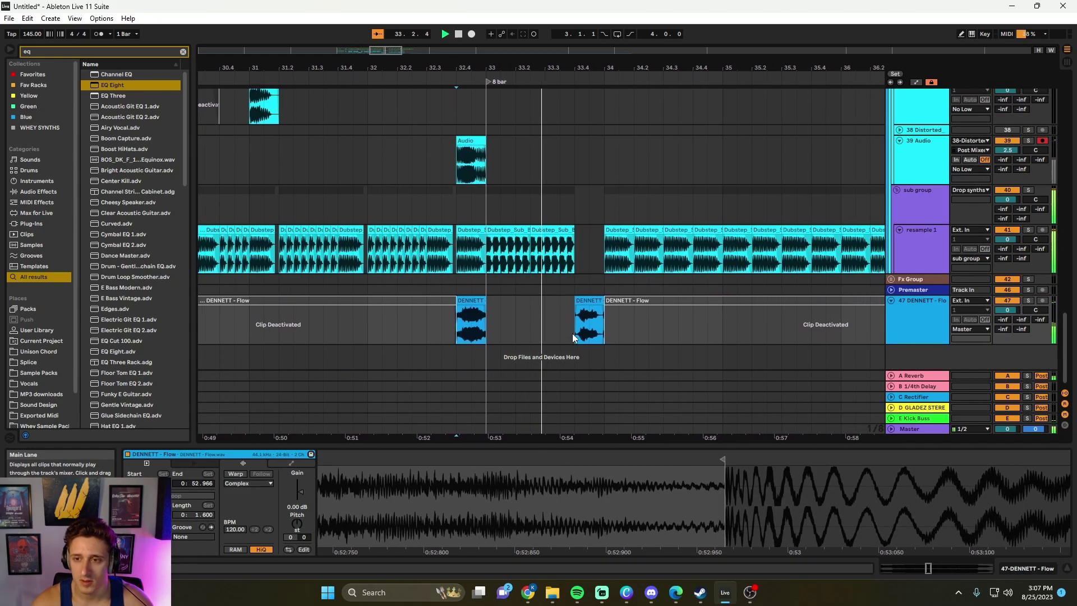
key("minus")
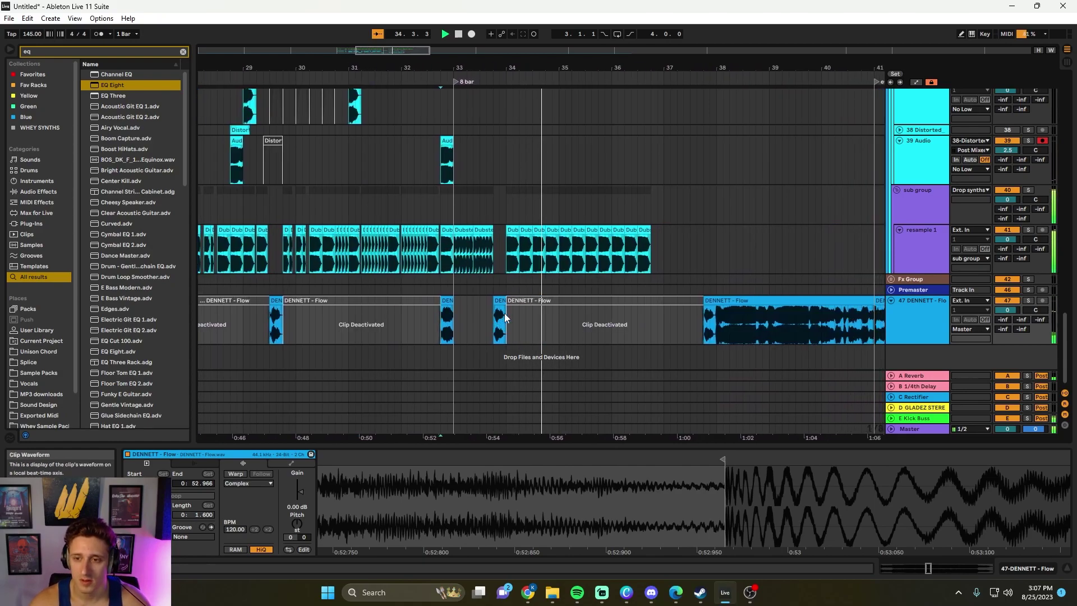
scroll(480, 346, "left", 5)
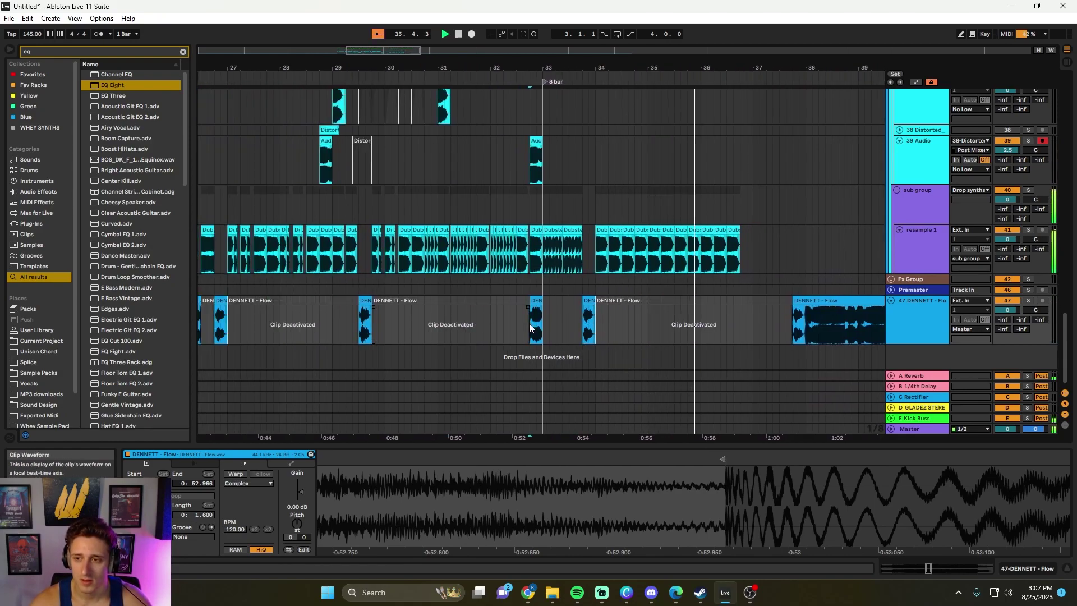
Play the soloed Dubstep FM layer on track 32 from bar 27 and look over the surrounding bass tracks
scroll(520, 329, "left", 8)
scroll(513, 314, "up", 5)
scroll(546, 304, "right", 3)
scroll(498, 287, "up", 3)
left_click(353, 276)
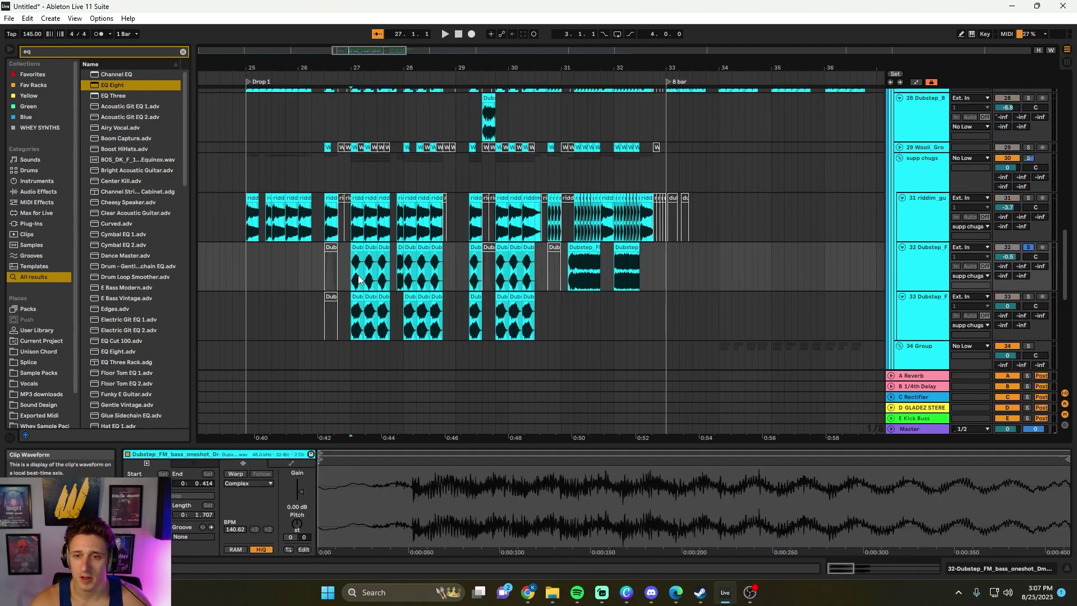
scroll(504, 291, "left", 4)
scroll(704, 310, "right", 5)
scroll(779, 339, "down", 5)
scroll(752, 337, "right", 3)
scroll(617, 303, "up", 5)
scroll(587, 213, "up", 5)
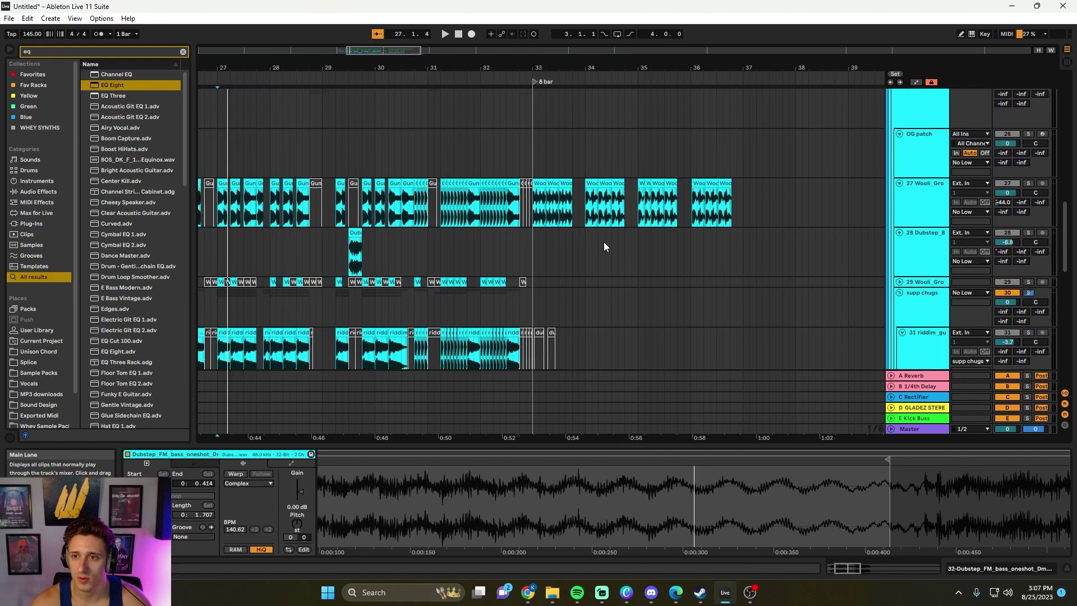
Place the distorted notch filter bass one-shot on the 39 Audio track, starting at 36.3
left_click(580, 210)
scroll(616, 264, "down", 3)
scroll(734, 294, "down", 4)
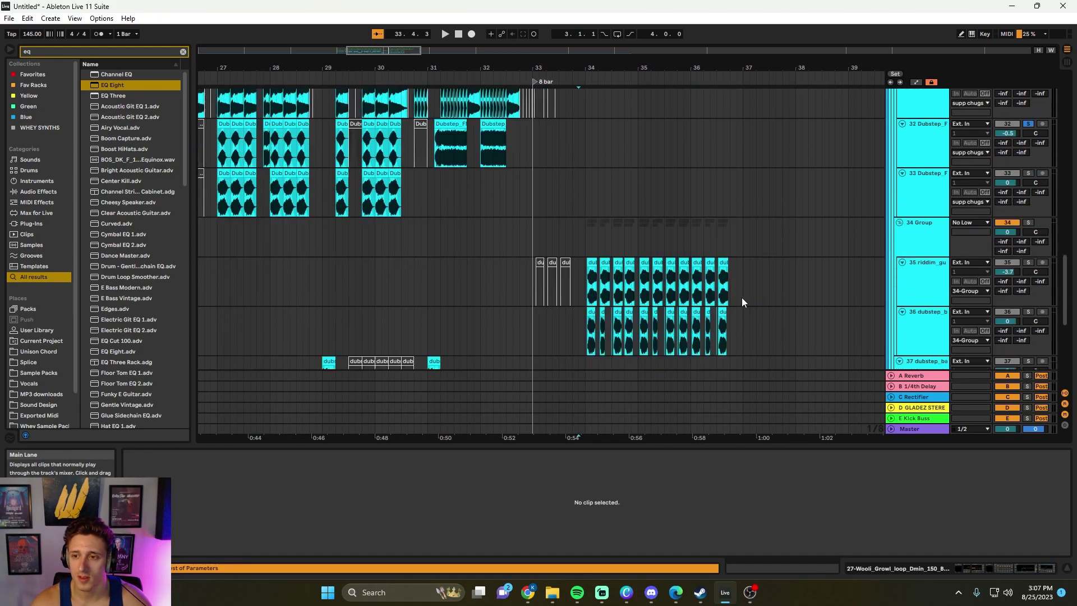
scroll(759, 303, "down", 3)
left_click(896, 283)
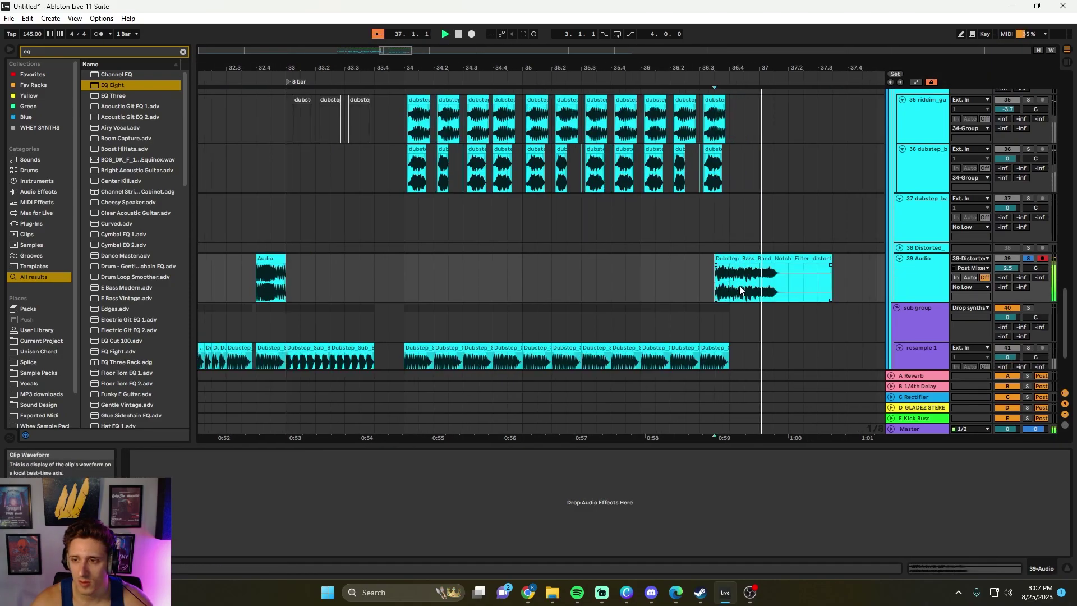
scroll(679, 284, "up", 5)
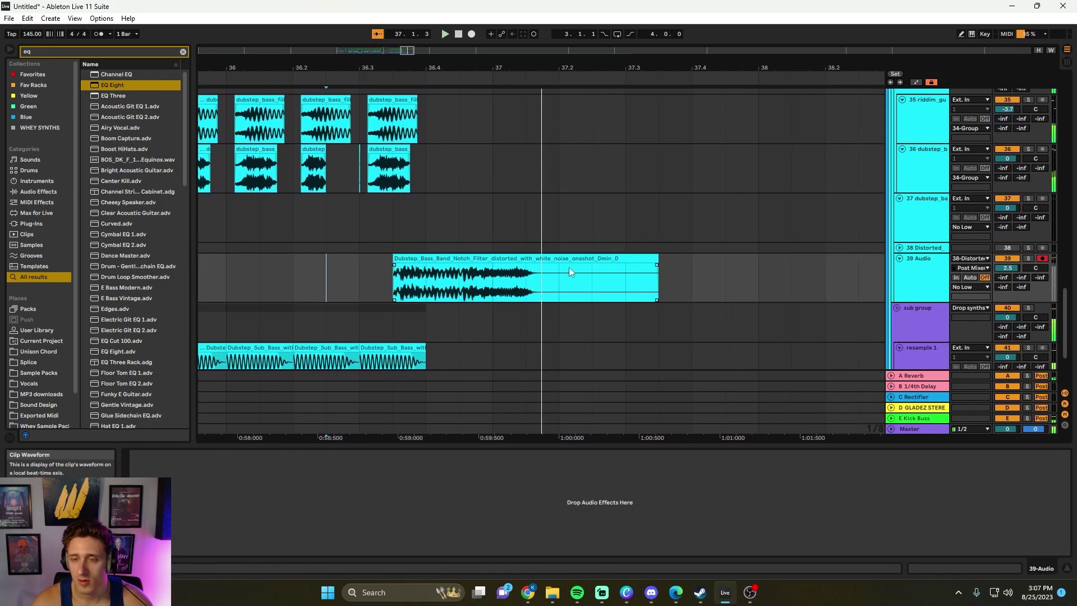
key("space")
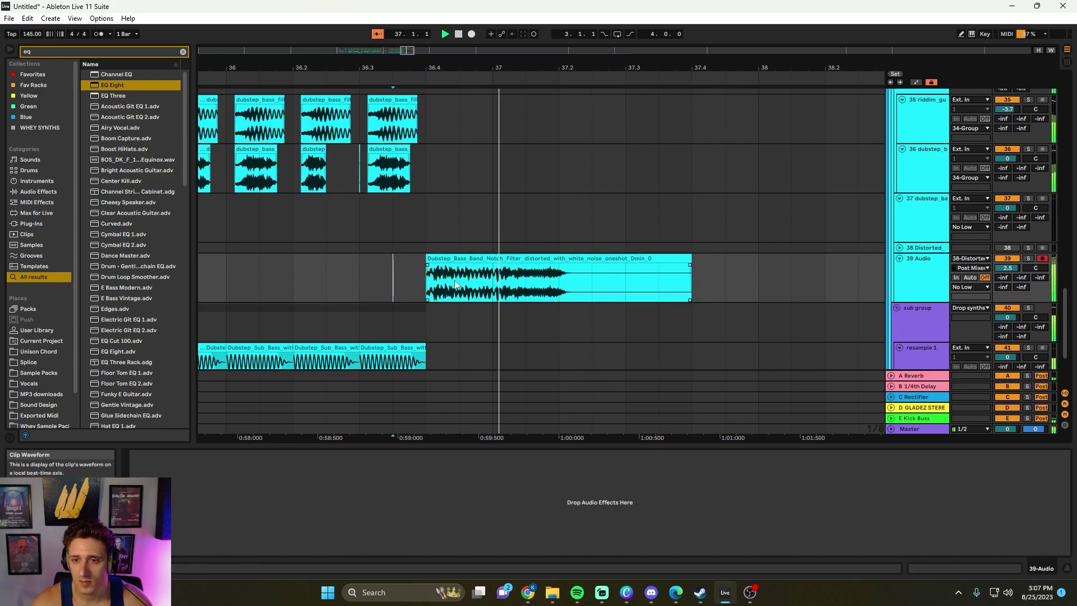
left_click(539, 256)
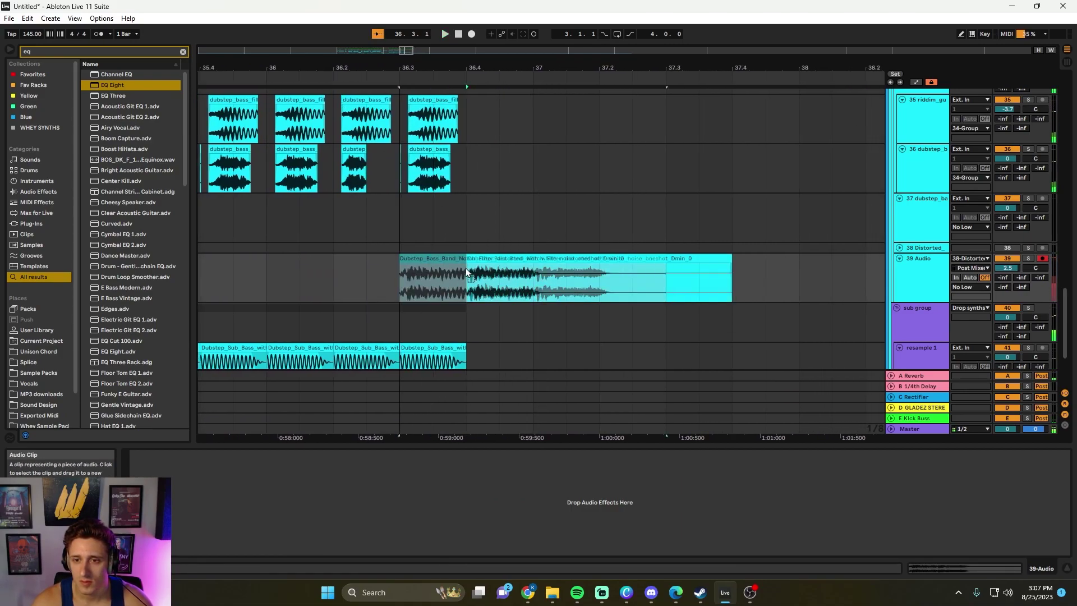
Deactivate the last bass clips on tracks 35 and 36 and the Wooli growl from 36.3, and play the section
scroll(466, 273, "up", 4)
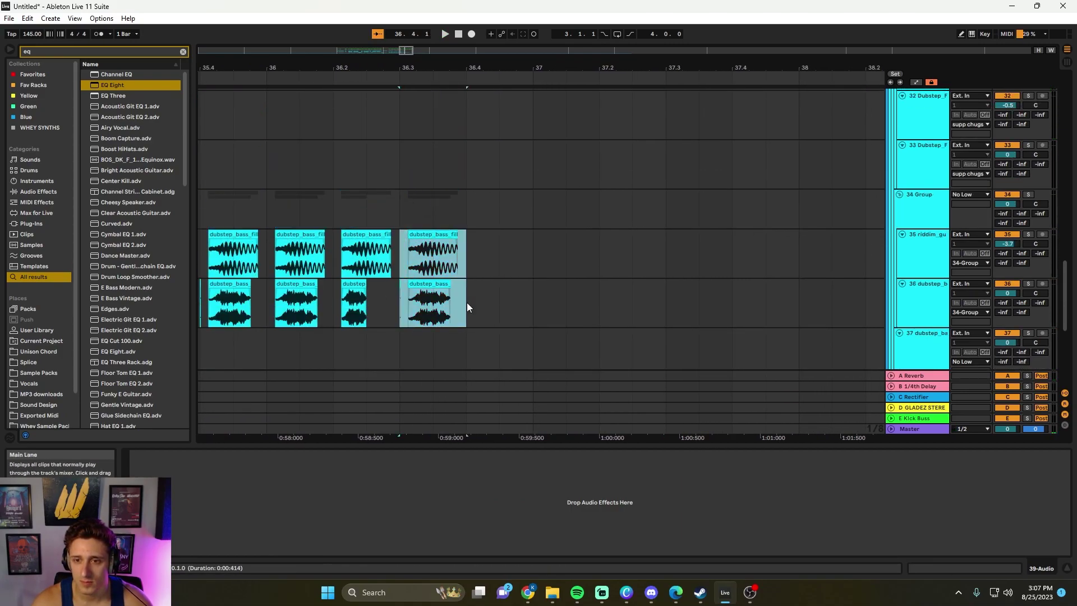
scroll(415, 307, "up", 8)
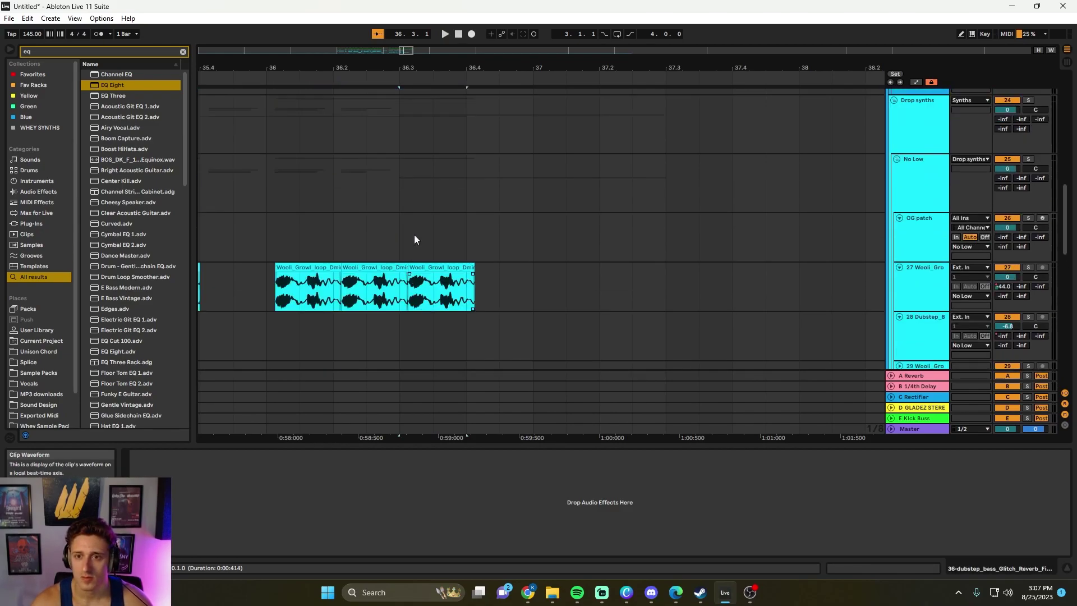
key("0")
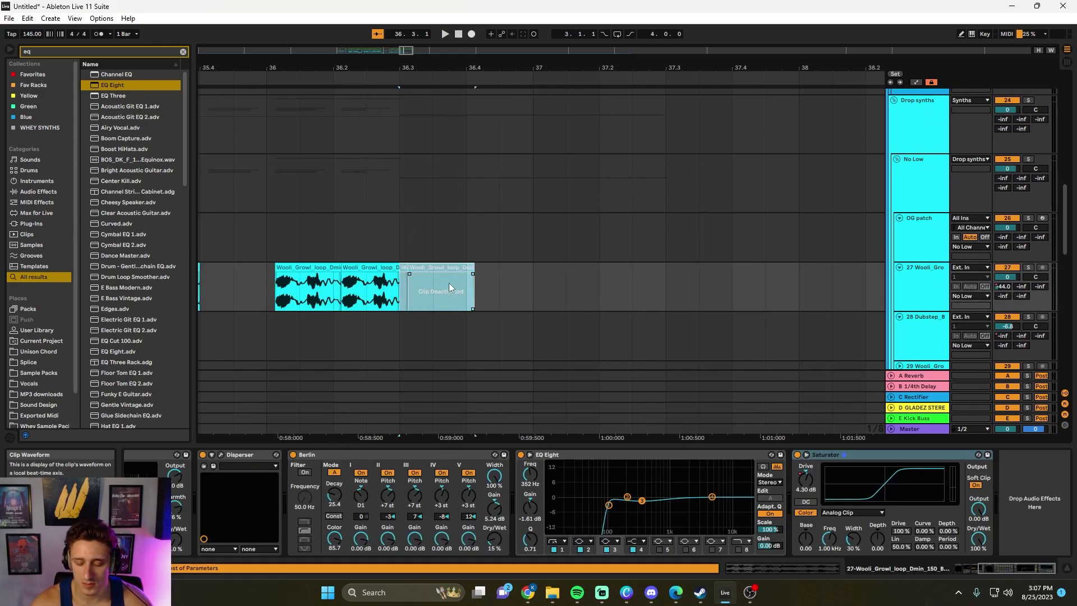
left_click(256, 248)
key("space")
Add kHs Comb Filter, Disperser and Redux after the Saturator on the notch filter bass track 40
scroll(455, 261, "down", 4)
scroll(527, 303, "down", 8)
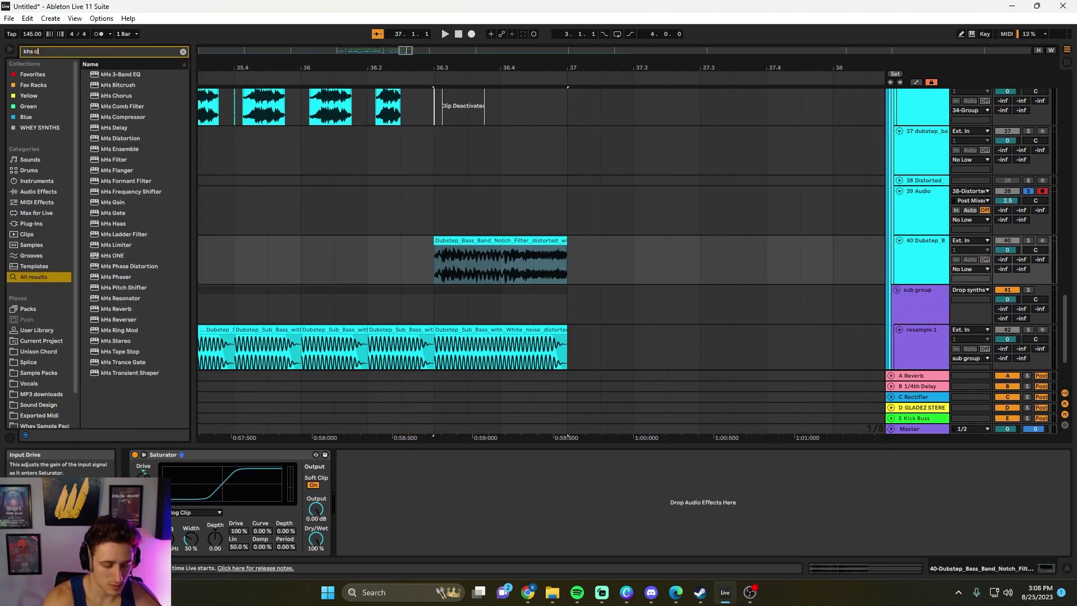
double_click(122, 75)
key("space")
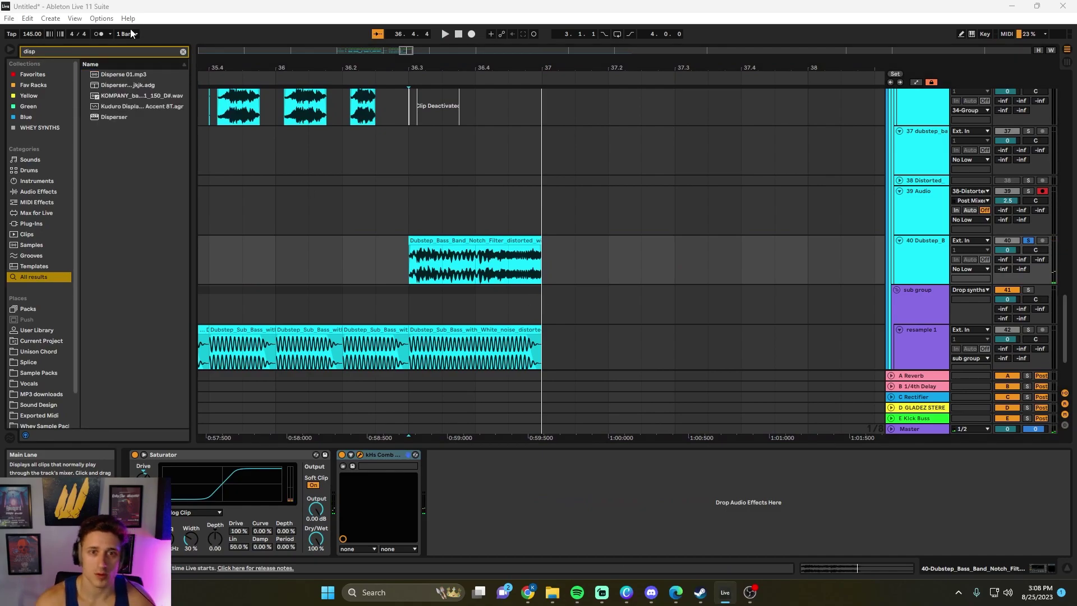
type("d")
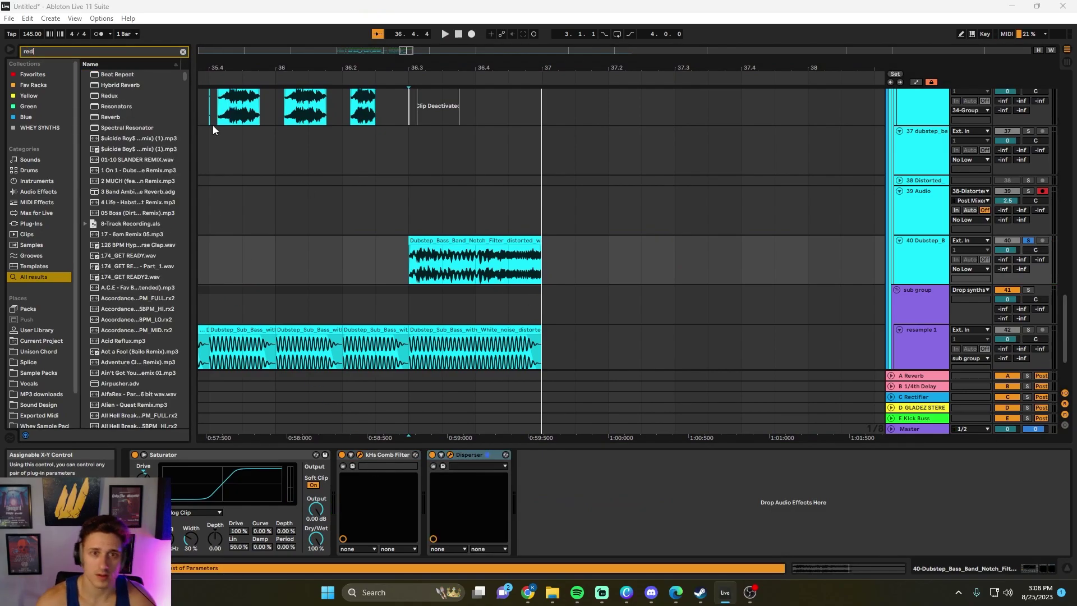
double_click(109, 75)
key("space")
Set Redux's rate to 16.7 kHz and its dry/wet to 50%, and play the bass in context from 35.4
mouse_move(537, 480)
left_mouse_down()
mouse_move(537, 497)
mouse_move(537, 449)
left_mouse_up()
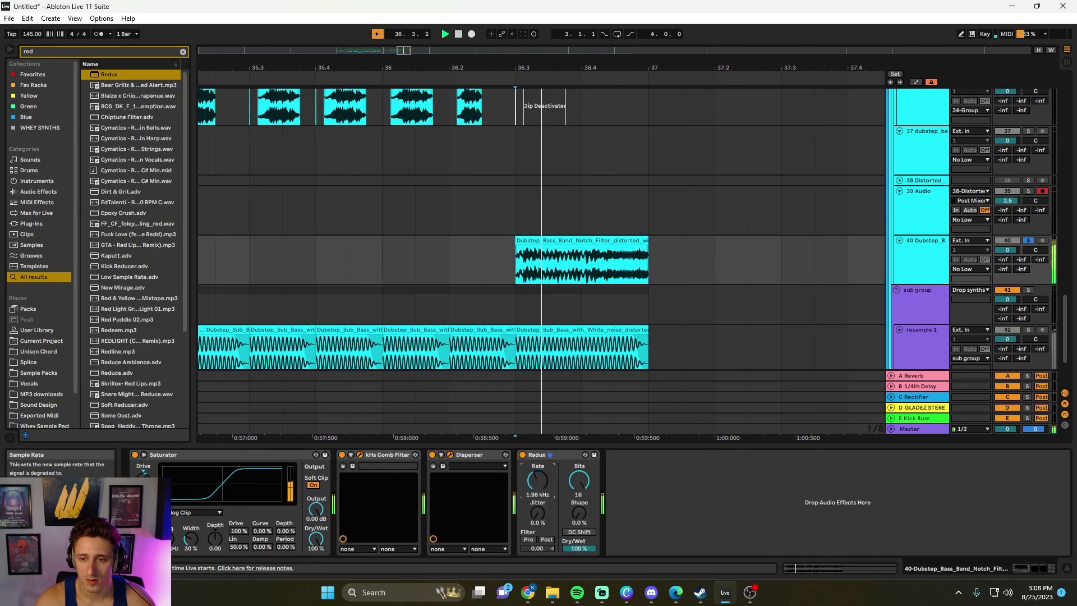
key("space")
key("space")
key("space")
key("space")
left_click_drag(578, 548, 579, 577)
key("space")
key("space")
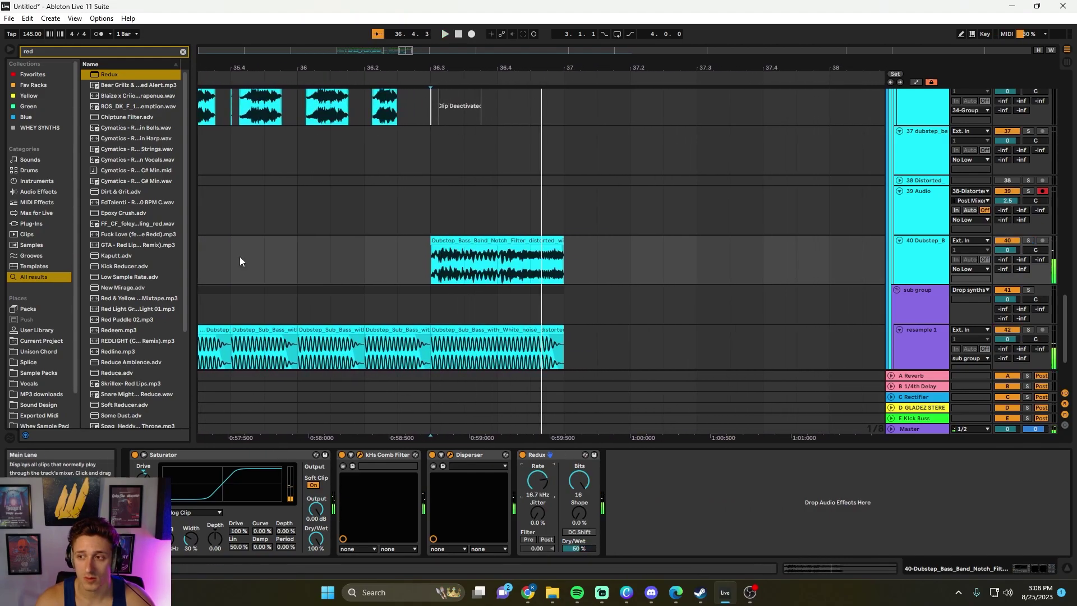
left_click(240, 257)
key("space")
key("space")
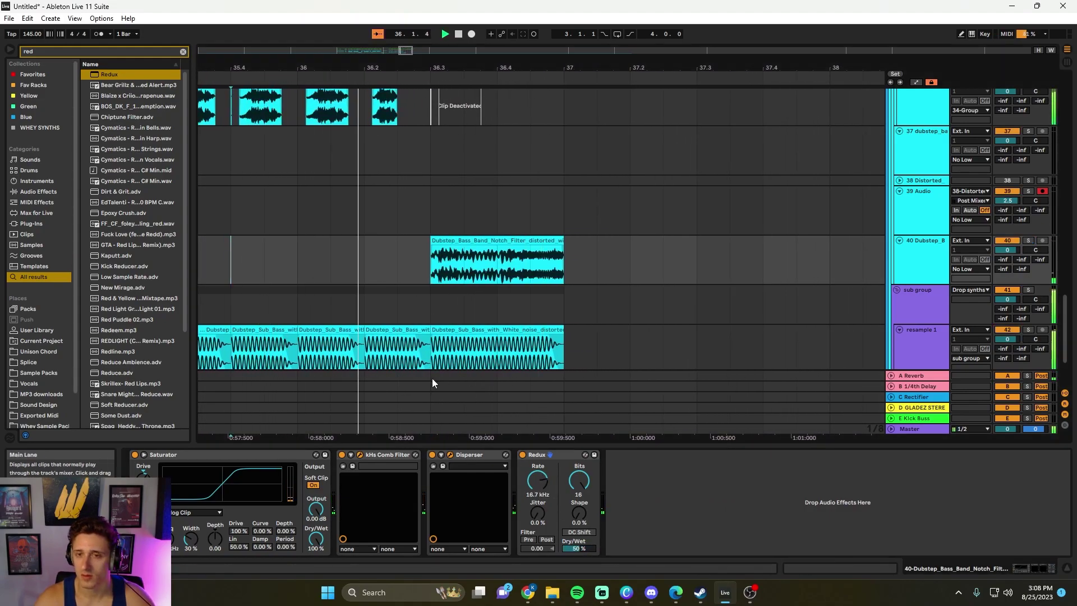
key("space")
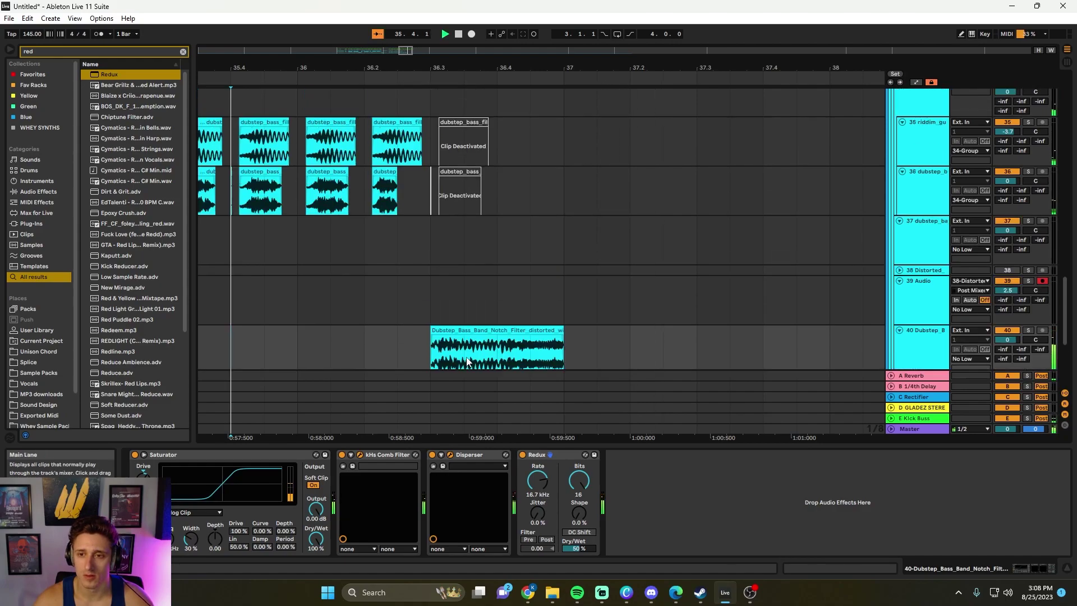
Deactivate the white-noise sub bass clip from 36.3 to 37 on the resample 1 track and play from 36.2
scroll(466, 365, "left", 5)
left_click(722, 331)
key("0")
scroll(555, 297, "right", 5)
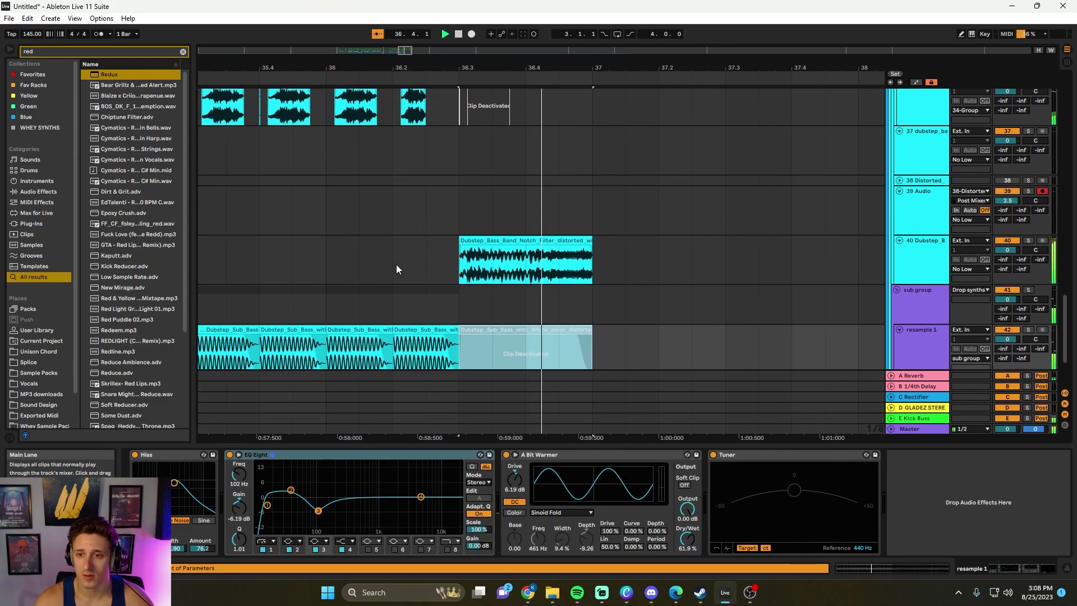
left_click(392, 265)
key("space")
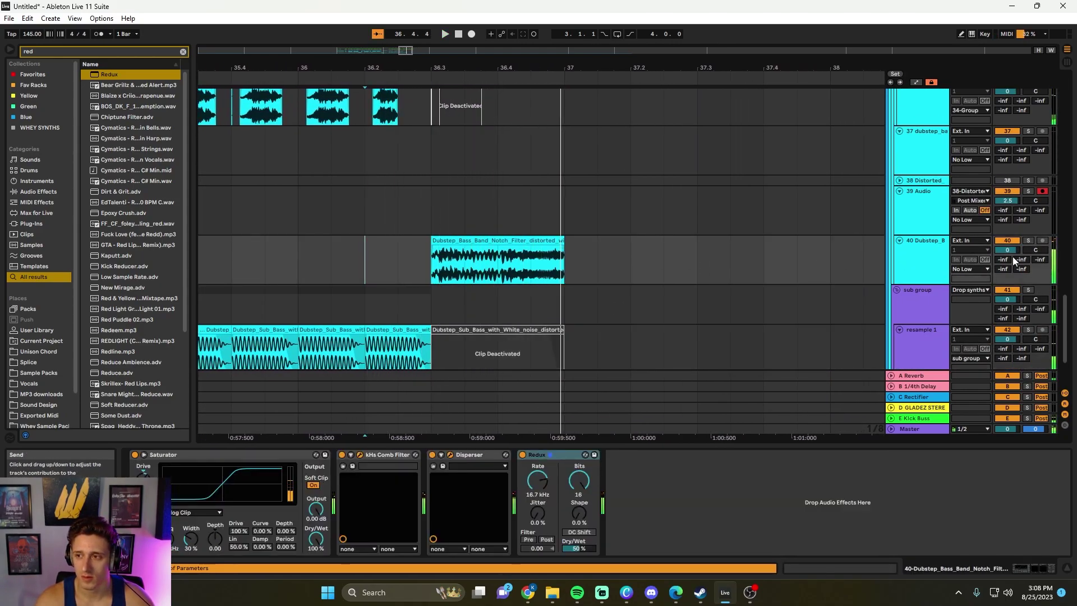
Automate the A-Reverb send on the notch filter bass track 40 to rise across the clip from 36.3 to 37, and play it in solo
key("a")
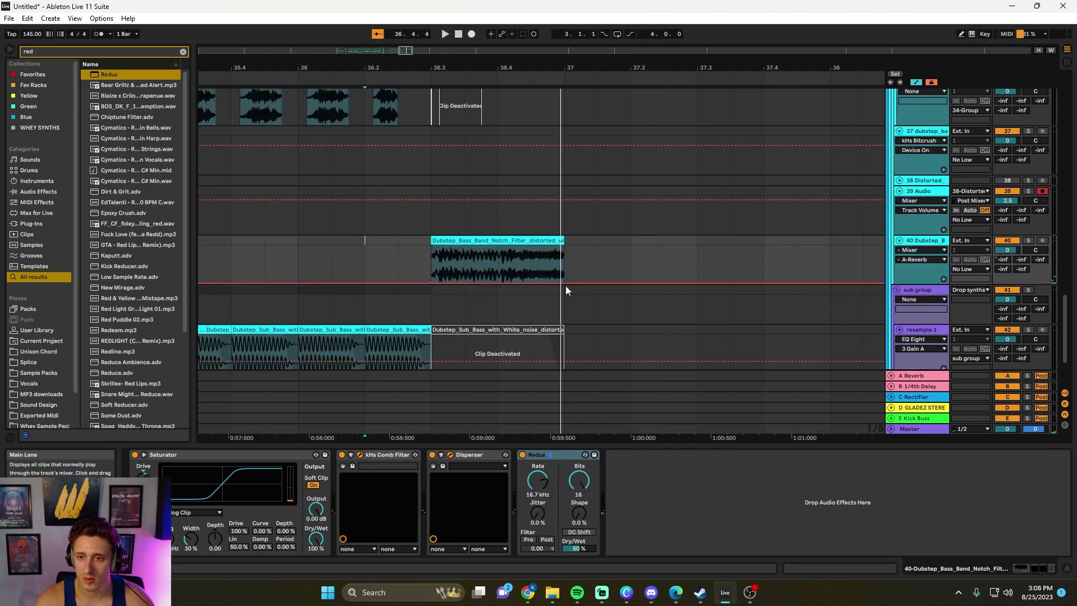
mouse_move(561, 283)
left_mouse_down()
mouse_move(562, 268)
mouse_move(565, 284)
left_mouse_up()
left_click(423, 251)
key("space")
key("s")
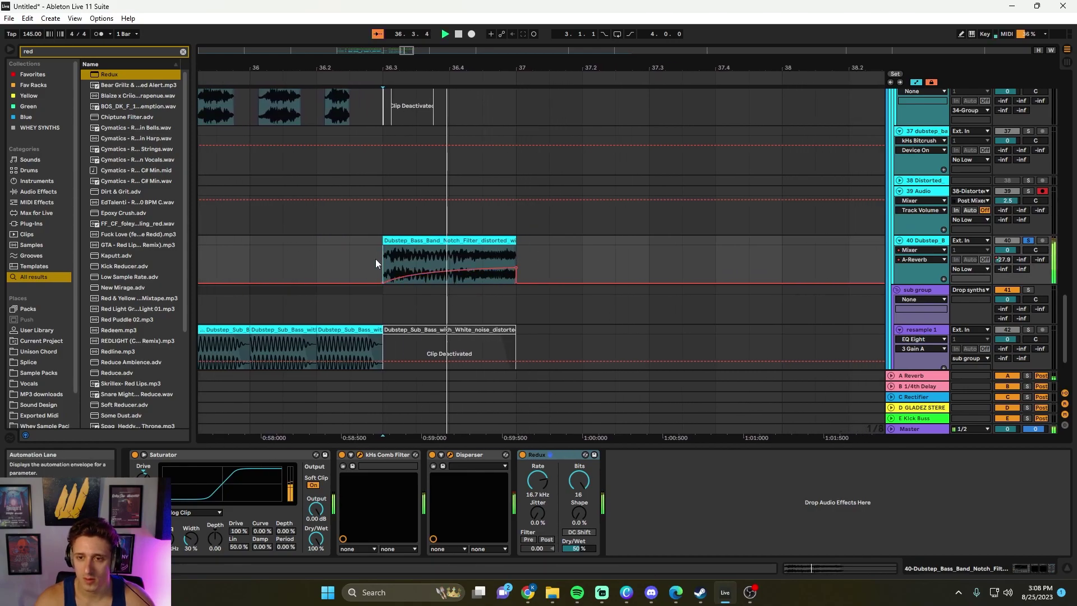
left_click(303, 263)
key("space")
key("space")
key("s")
Reactivate the white-noise sub bass clip from 36.3 to 37 on the resample 1 track and play from 36.2
key("a")
scroll(521, 324, "down", 2)
left_click(446, 284)
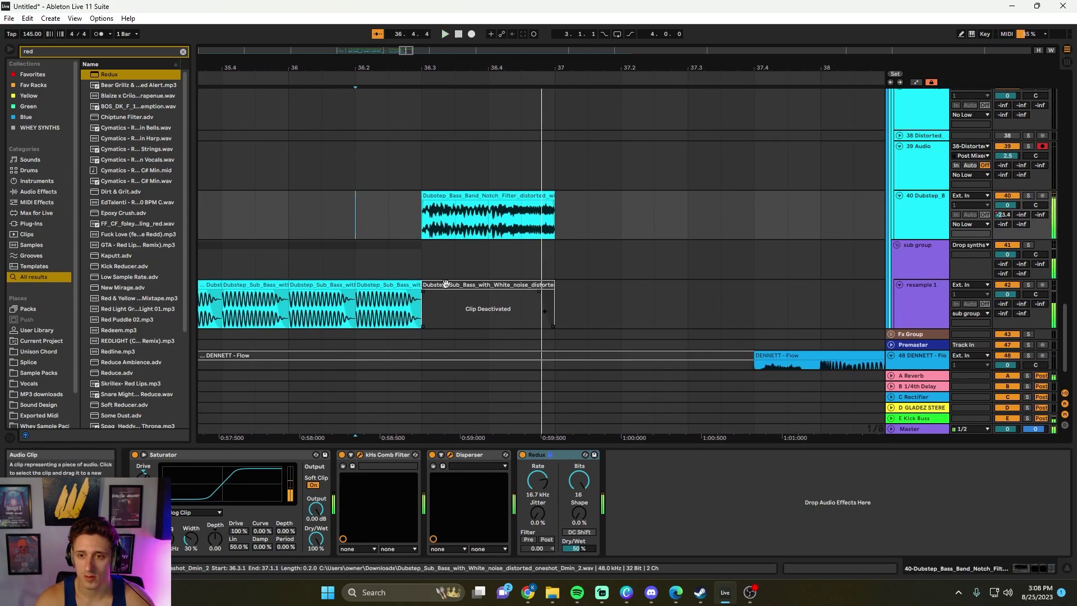
key("0")
key("space")
key("space")
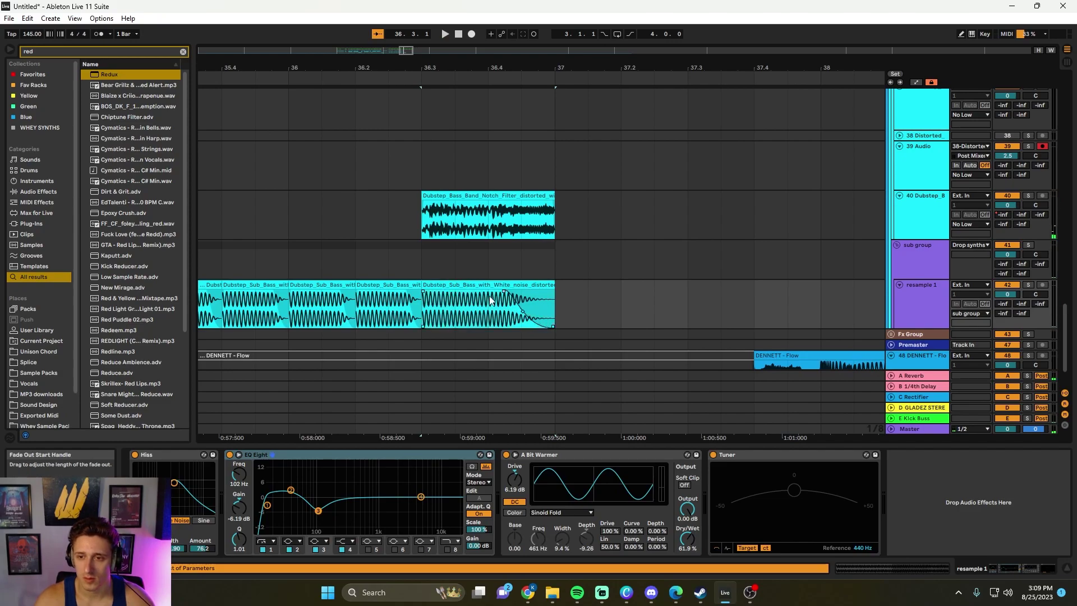
left_click(338, 219)
key("space")
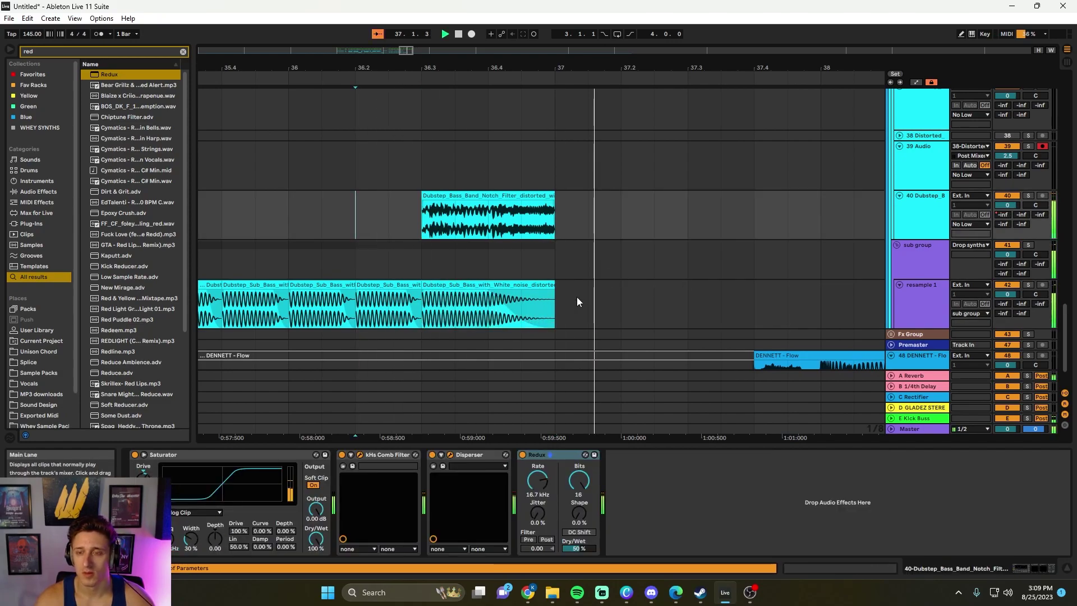
Replay the transition into bar 37 and check how the notch filter bass and the sub bass work together
scroll(576, 297, "down", 3)
scroll(553, 286, "up", 3)
key("space")
key("space")
scroll(435, 224, "up", 3)
scroll(424, 212, "down", 3)
scroll(415, 210, "up", 3)
left_click(289, 233)
key("space")
key("space")
Copy the Wooli growl clip from bar 33 on track 27 to bar 37 and repeat it up to bar 38
scroll(437, 205, "up", 3)
scroll(534, 217, "right", 2)
left_click(416, 198)
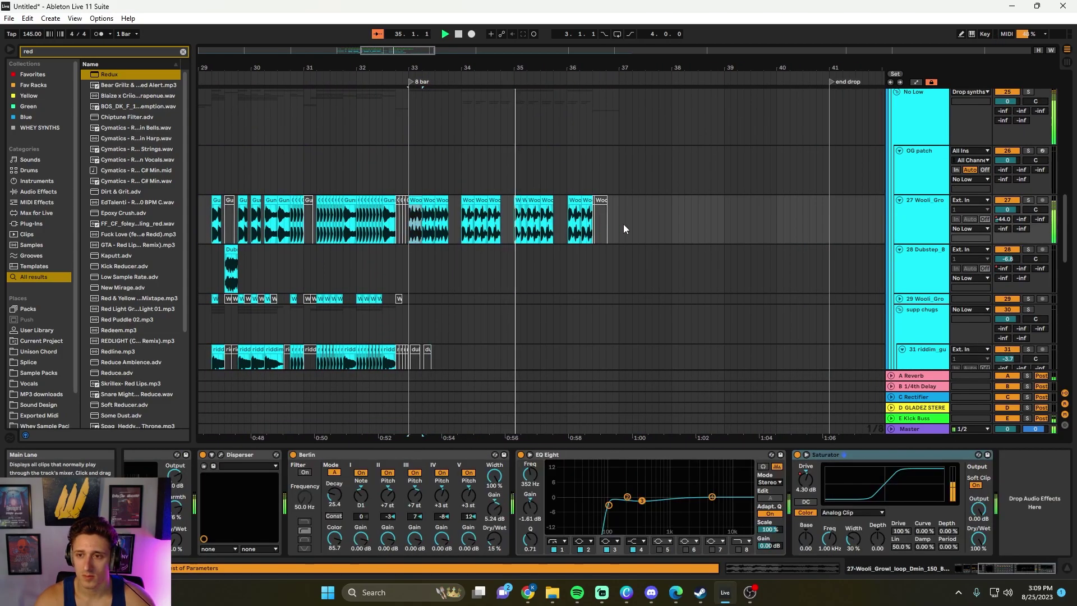
left_click(619, 222)
key("ctrl+v")
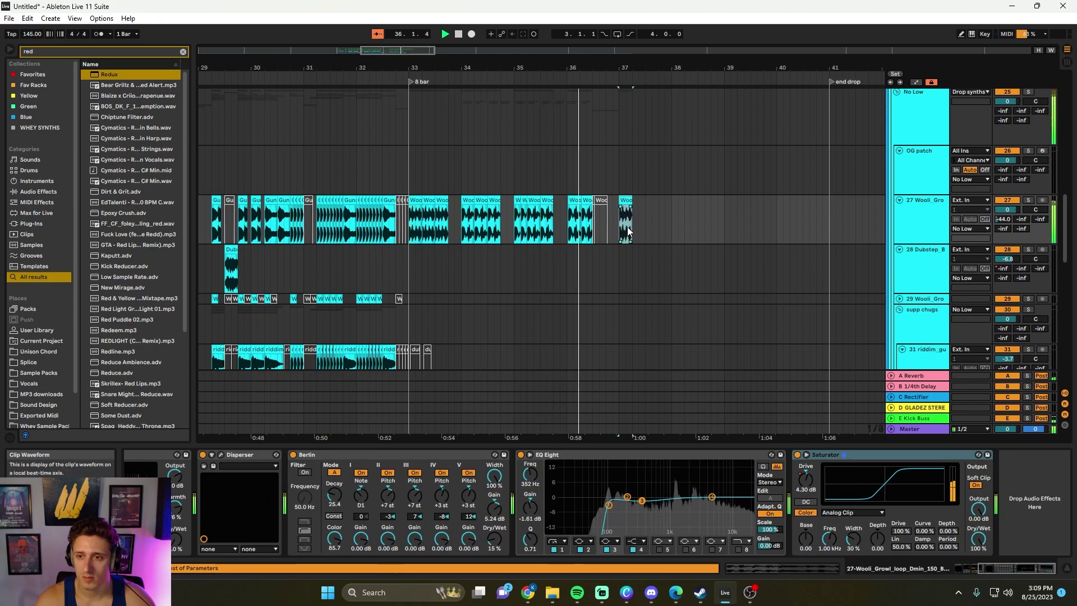
scroll(645, 228, "up", 3)
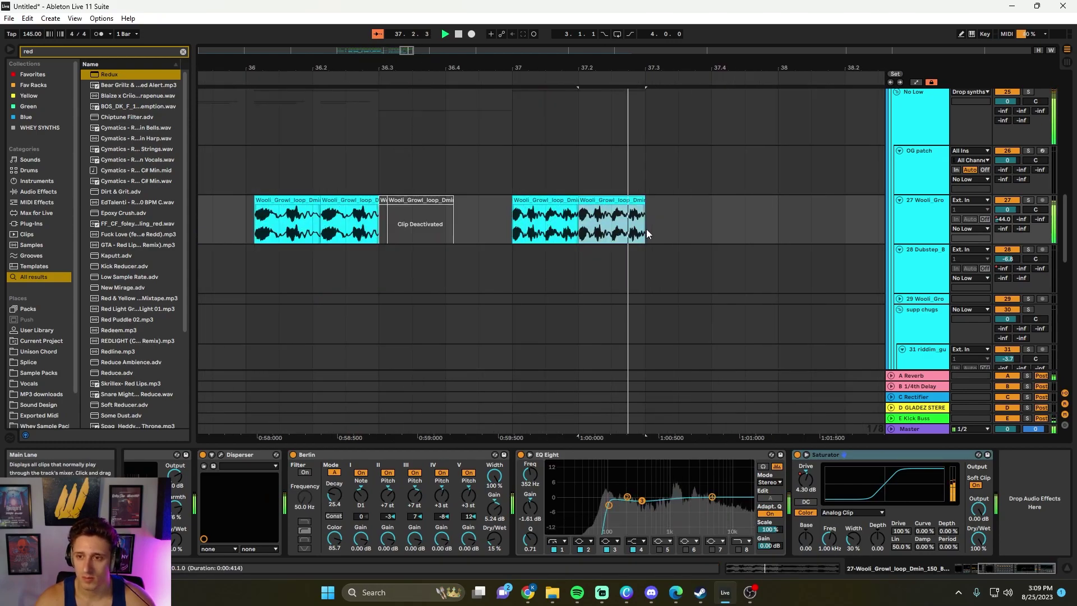
key("ctrl+d")
key("ctrl+d")
Play the new growl section, review the bass tracks below it and listen to track 35 in solo from bar 34
left_click(576, 248)
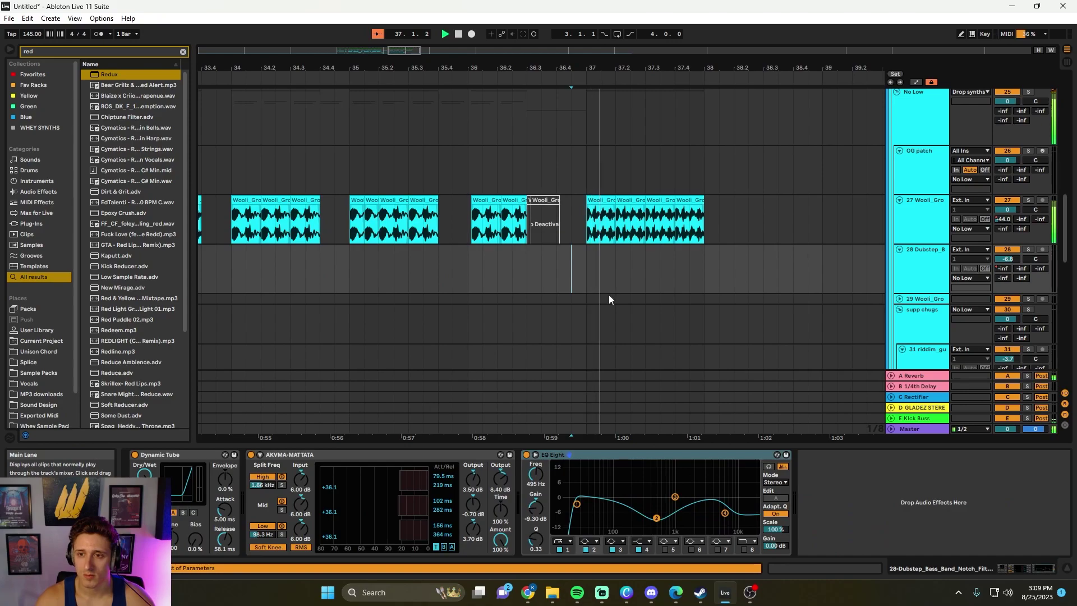
scroll(608, 294, "down", 2)
scroll(607, 295, "up", 3)
left_click_drag(1065, 194, 1072, 135)
scroll(651, 232, "down", 10)
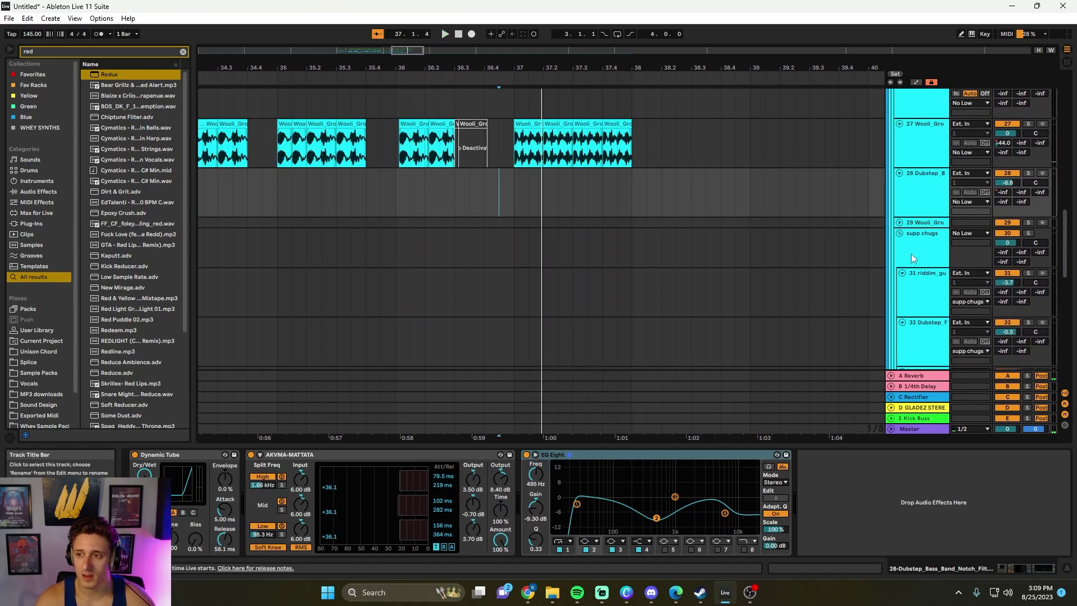
scroll(623, 228, "down", 3)
scroll(540, 219, "up", 2)
scroll(540, 219, "down", 6)
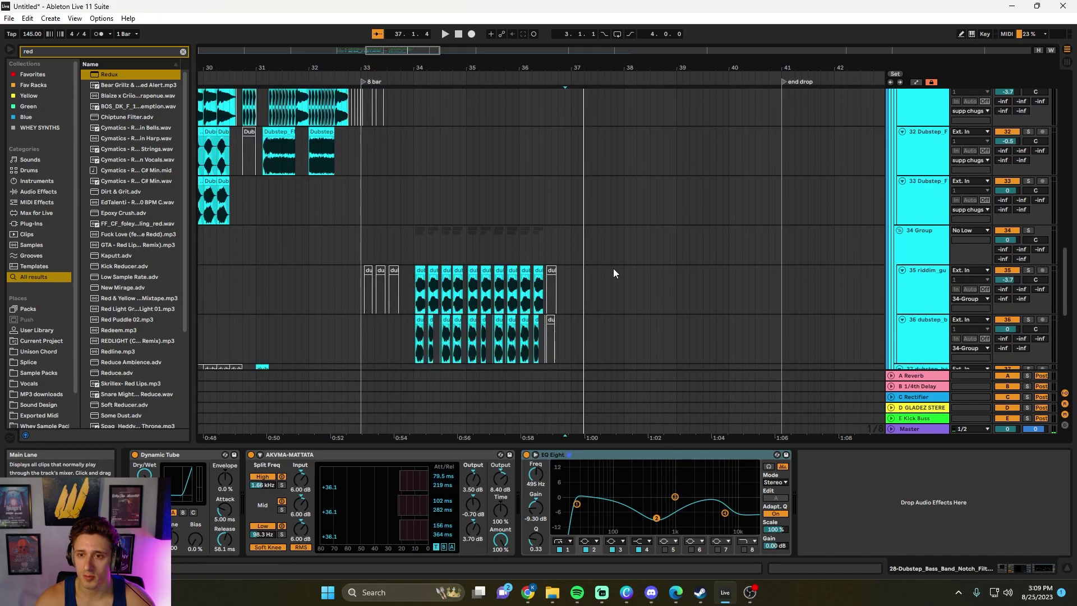
left_click(436, 233)
scroll(512, 228, "up", 4)
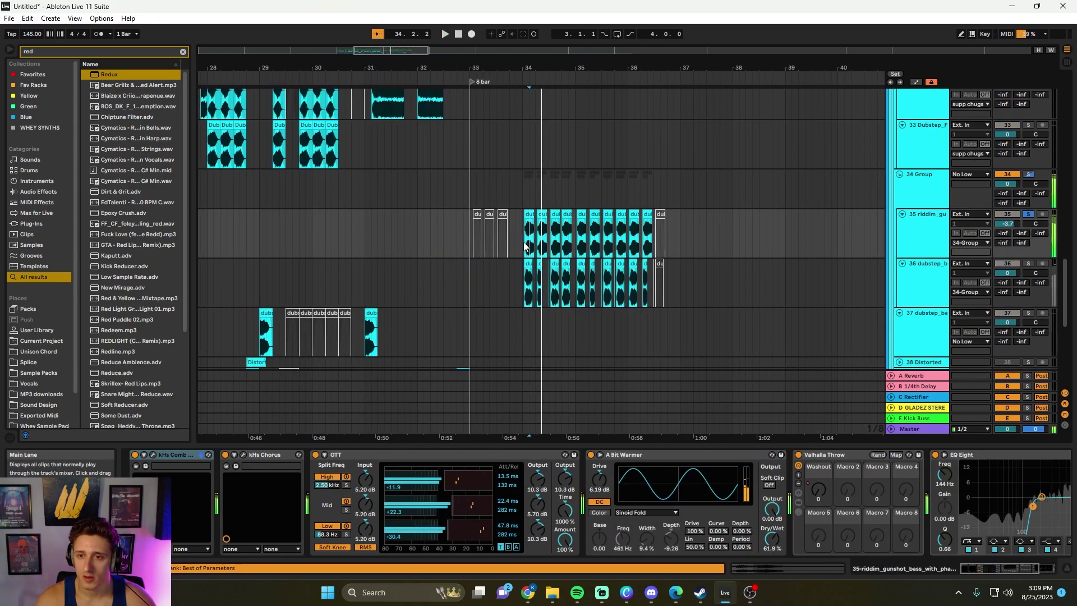
key("space")
scroll(530, 236, "left", 1)
scroll(505, 247, "down", 2)
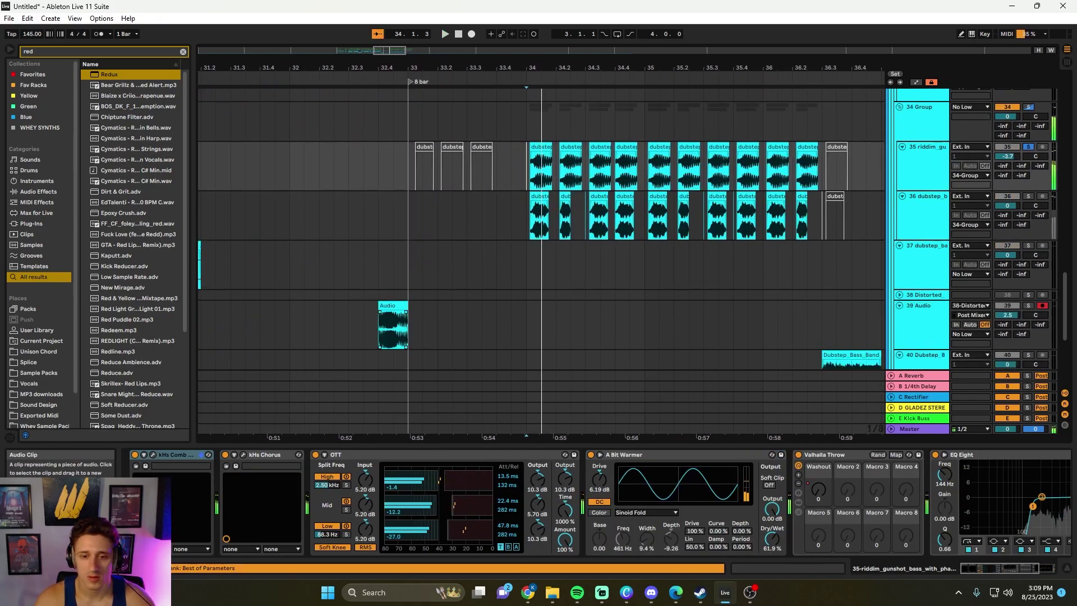
Import the Riddim_Bass_Distorted one-shots in D minor onto track 36 from bar 37 and play them
left_click(553, 601)
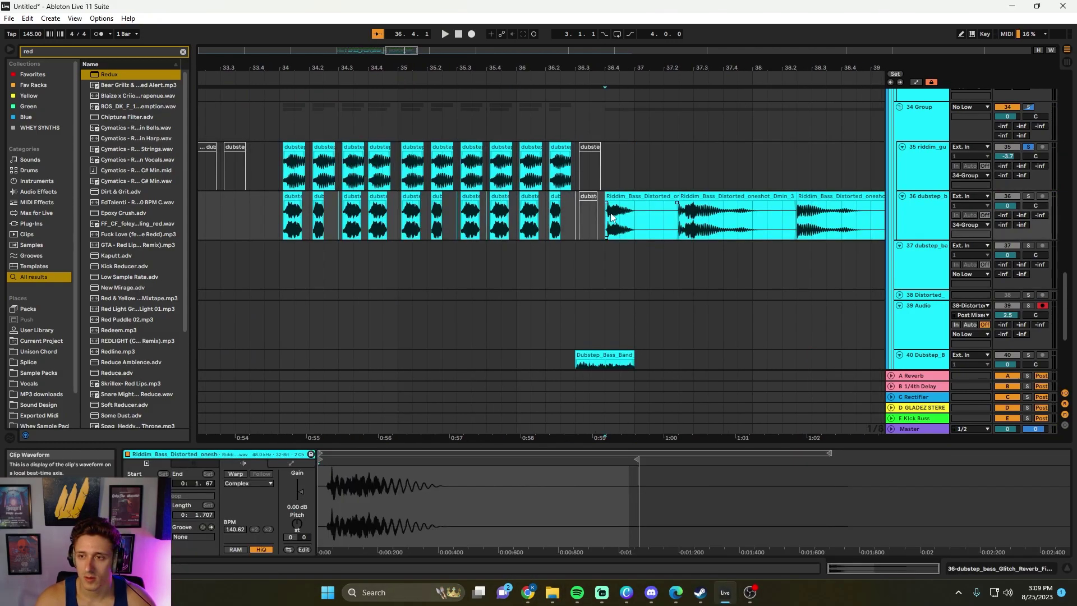
key("space")
key("space")
key("space")
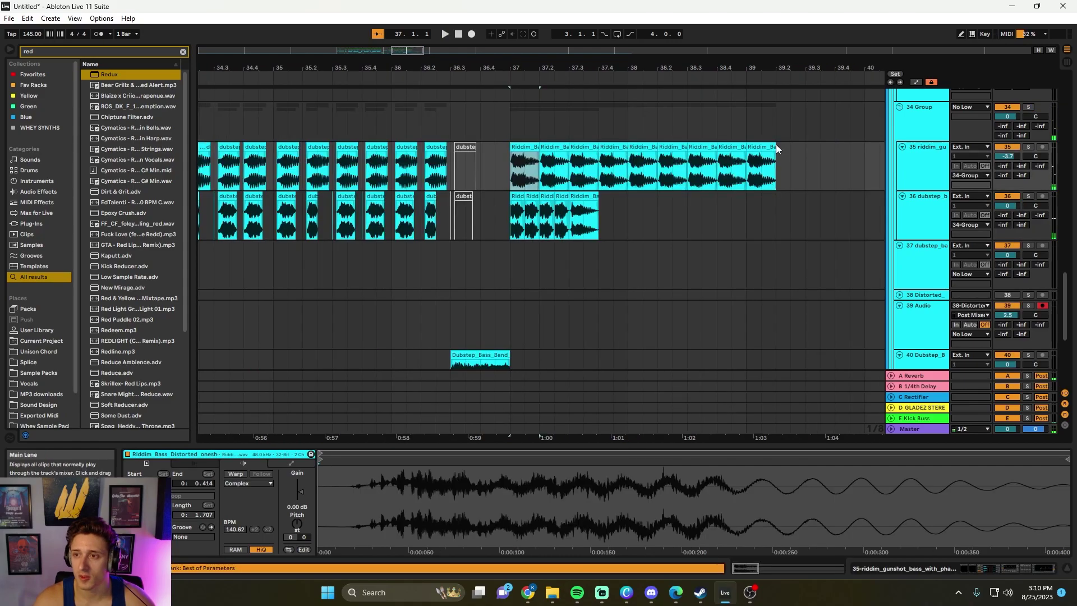
Transpose the nine distorted riddim bass clips on track 35 from bar 37 down 18 semitones and play them in solo
left_click(763, 147)
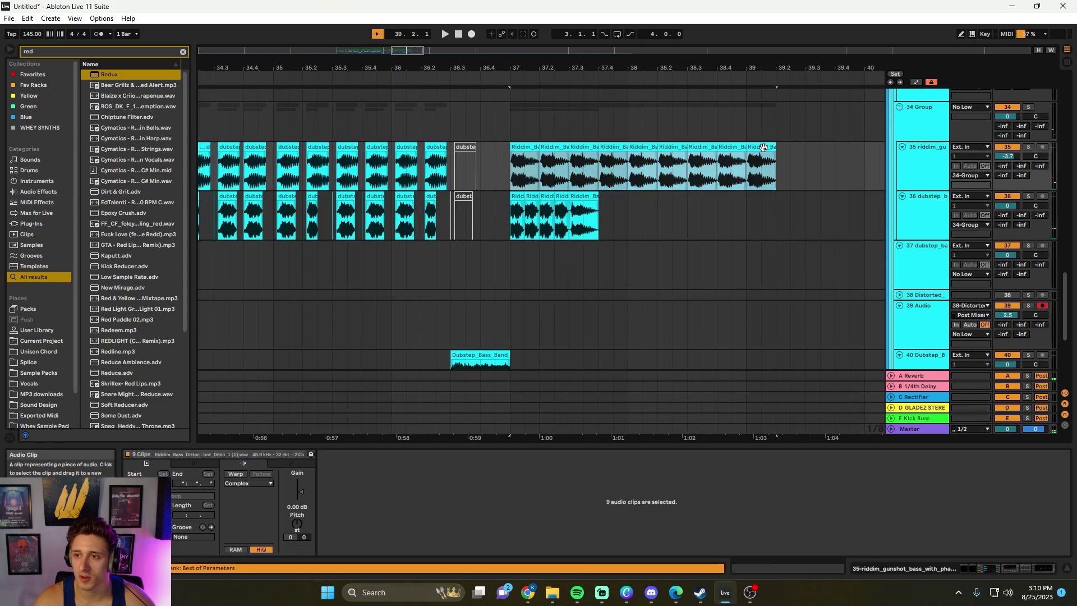
key("space")
mouse_move(299, 524)
left_mouse_down()
mouse_move(298, 555)
mouse_move(297, 530)
mouse_move(297, 540)
left_mouse_up()
key("space")
key("space")
key("space")
key("space")
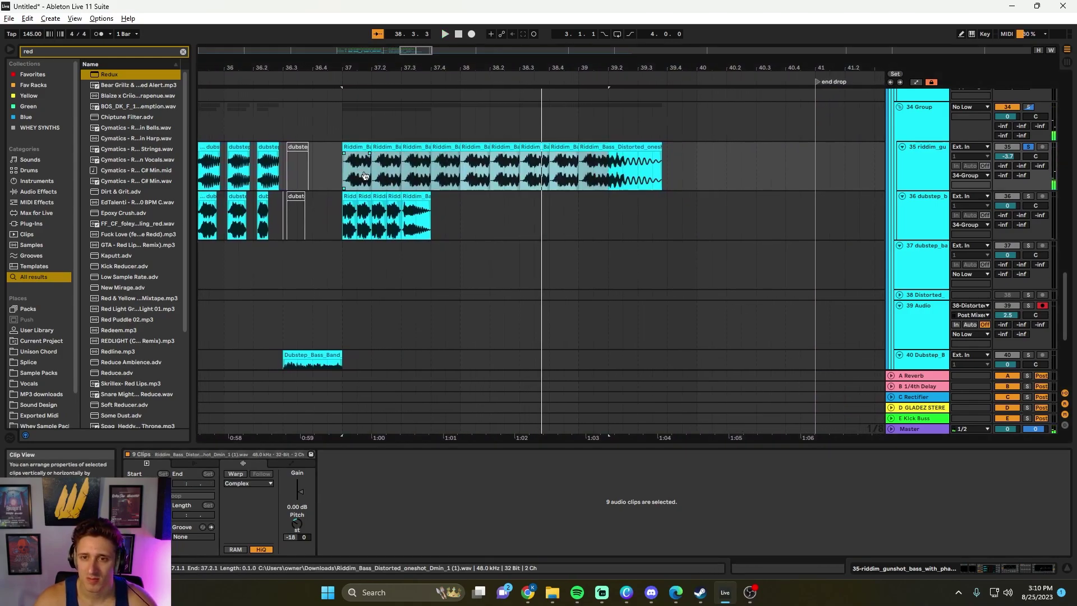
Lengthen the distorted riddim bass clips at 37 and 37.2 on track 36 to a full beat each and play them in solo
left_click(328, 188)
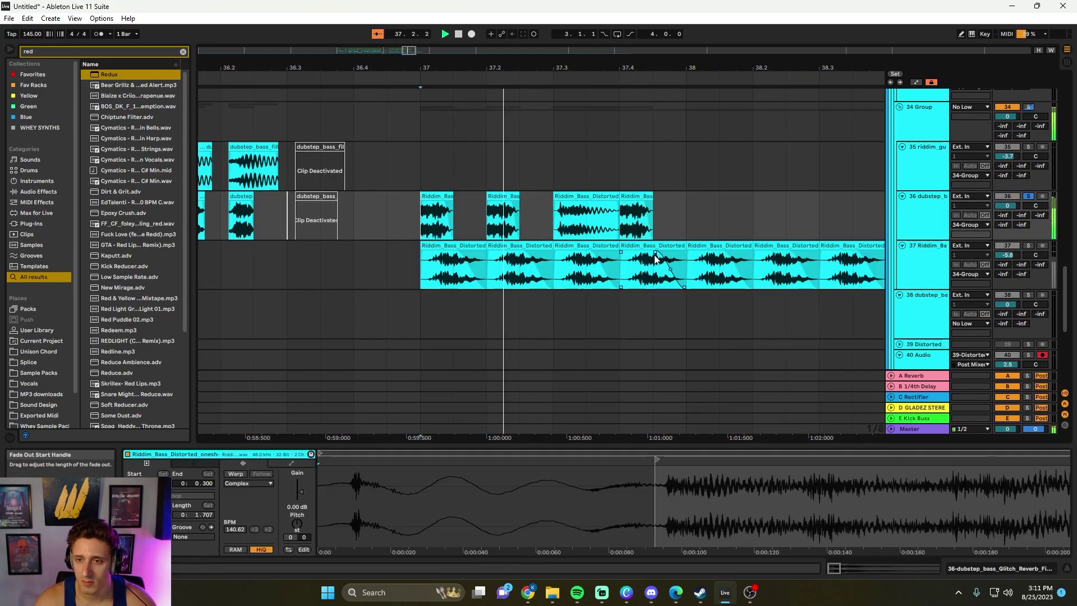
left_click_drag(543, 213, 566, 210)
left_click(433, 219)
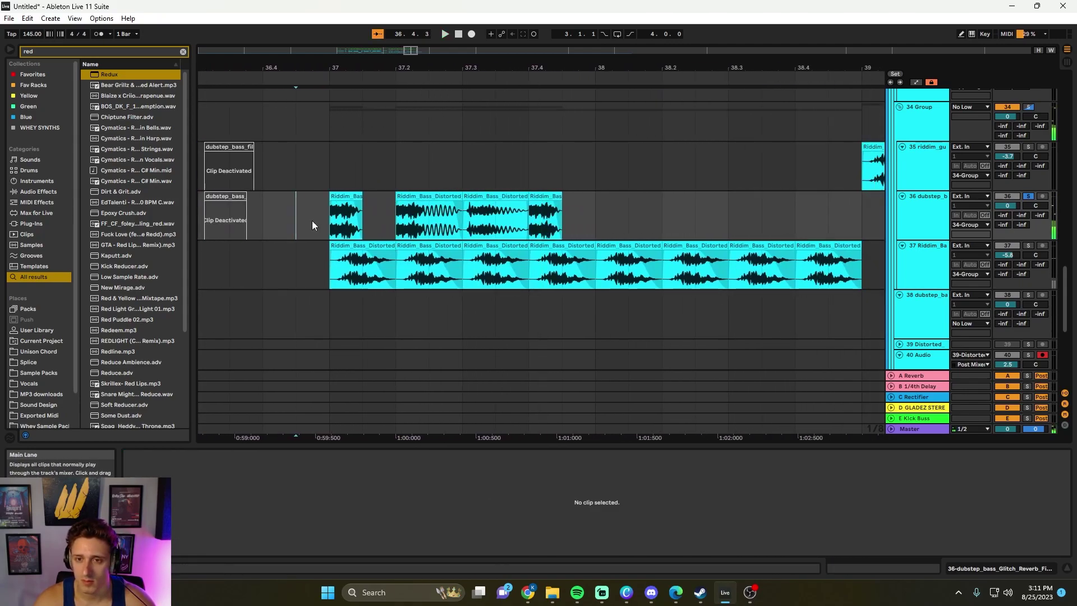
key("space")
key("space")
key("space")
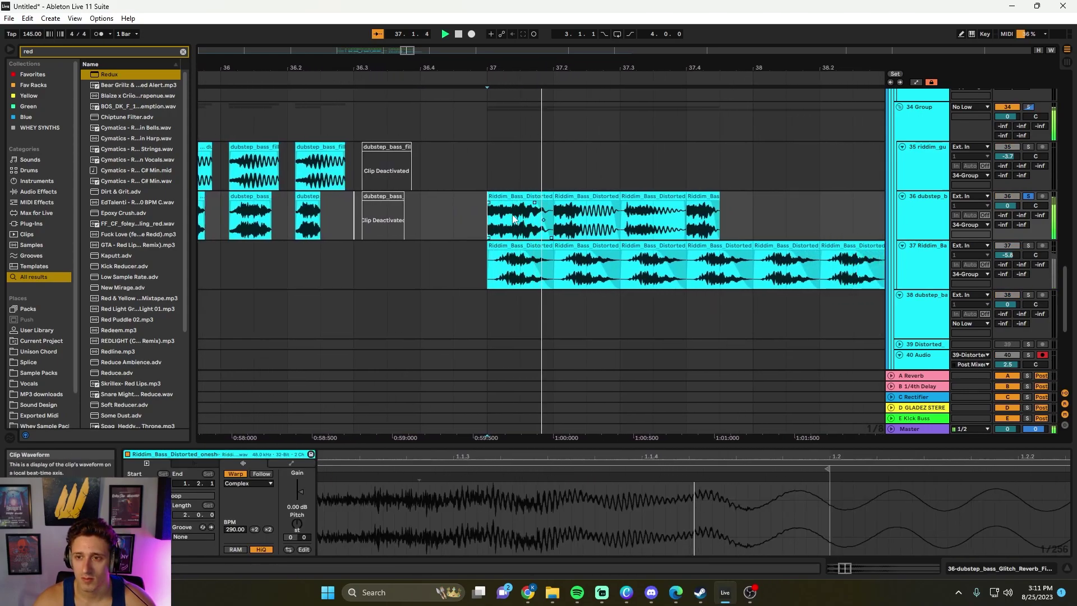
key("space")
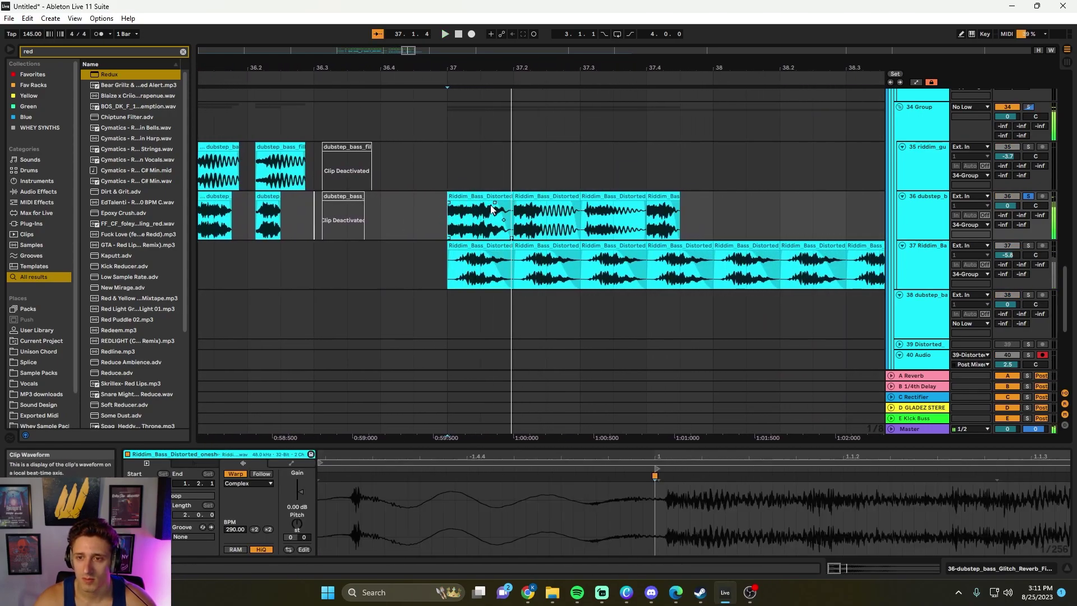
Set the warp mode of the first distorted riddim bass clip on track 36 to Texture, adjust its pitch and play from bar 37
key("space")
left_click_drag(298, 523, 298, 522)
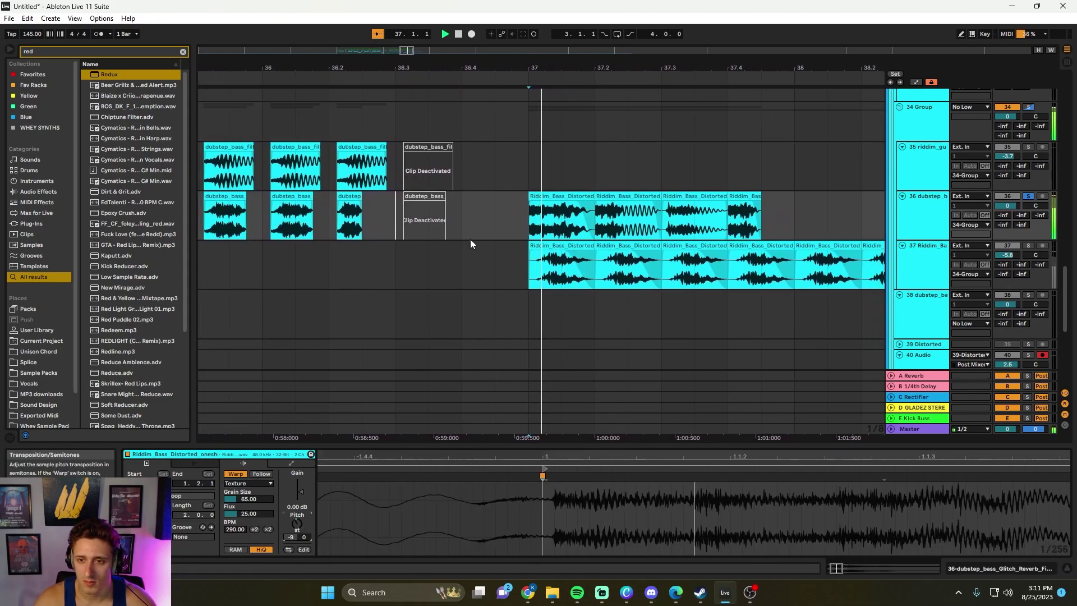
key("space")
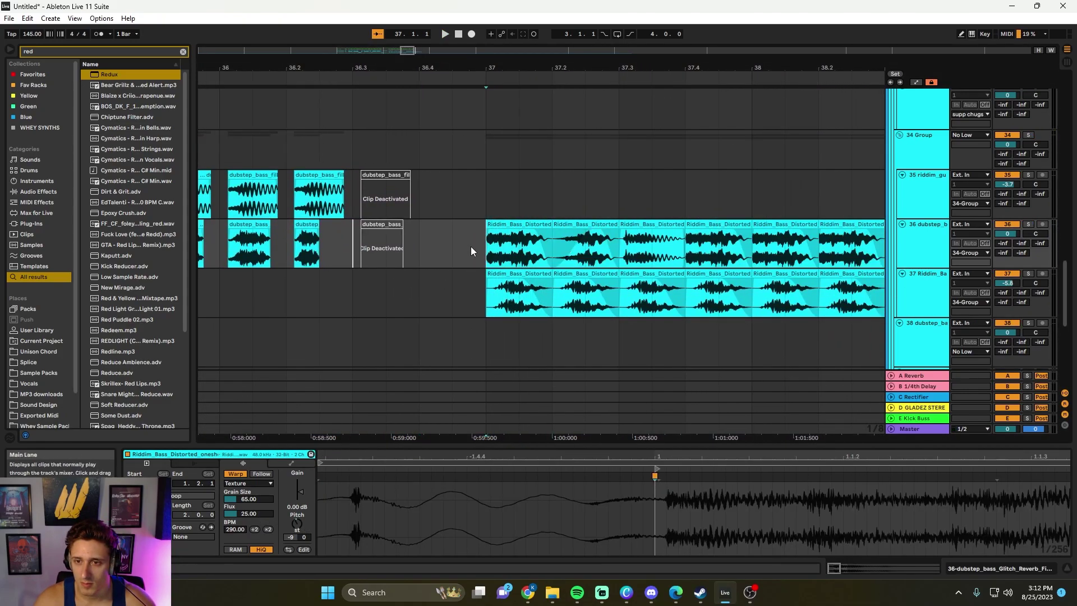
Play the repeated riddim bass clips from bar 37 with all tracks and with track 36 in solo
key("space")
key("space")
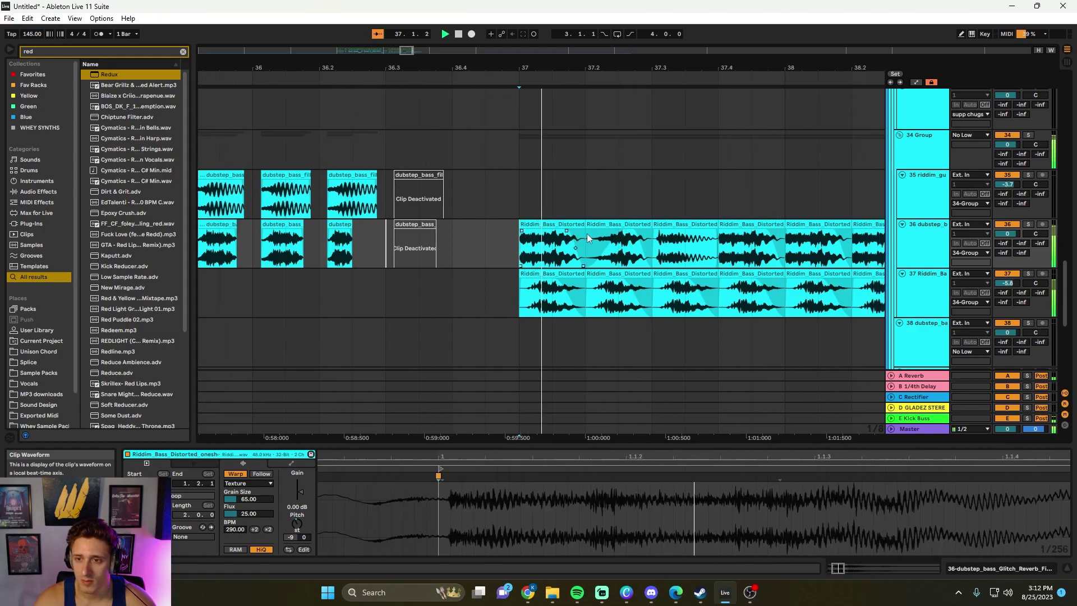
key("space")
key("space")
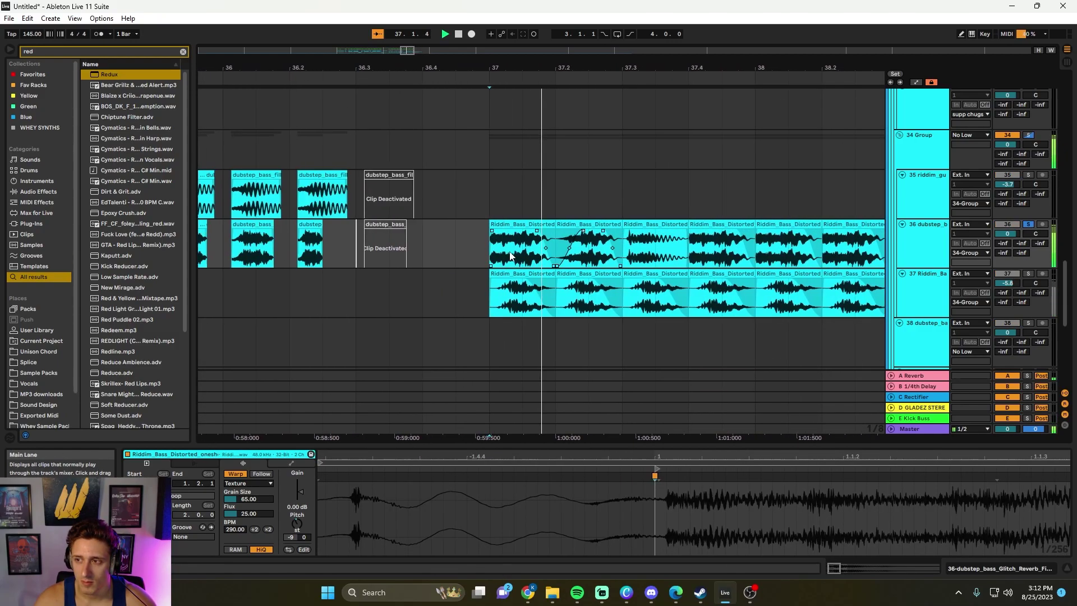
Shorten the riddim bass clips on track 37 between bars 37 and 39 to leave a gap before each beat, and play the section
left_click(564, 306)
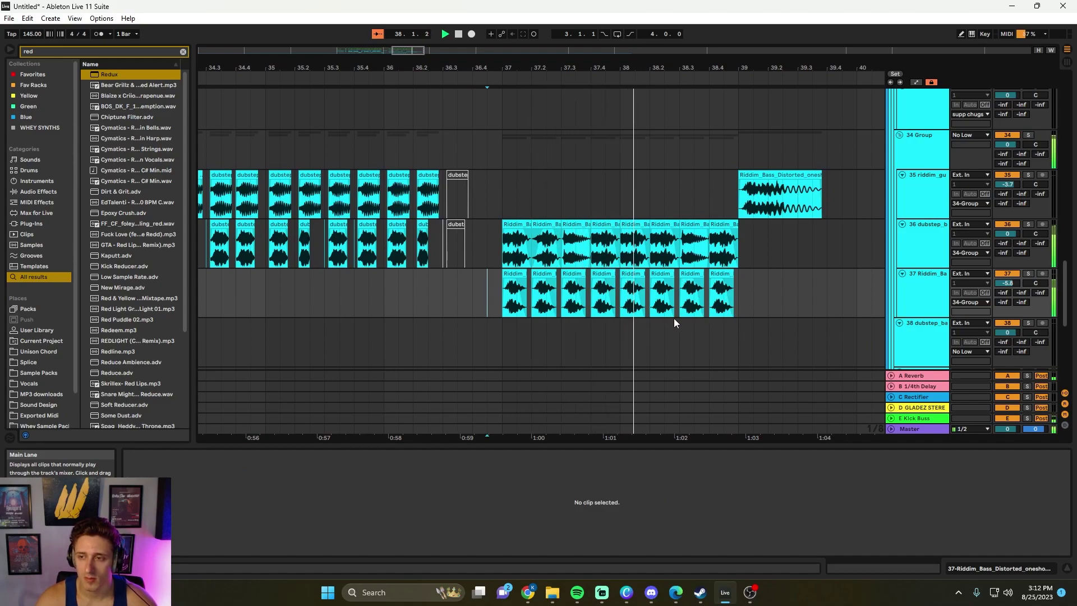
left_click(447, 205)
key("space")
key("space")
Add a white-noise sub bass clip from 37 to 37.3 on the resample 1 track and play from 36.3
scroll(449, 297, "down", 10)
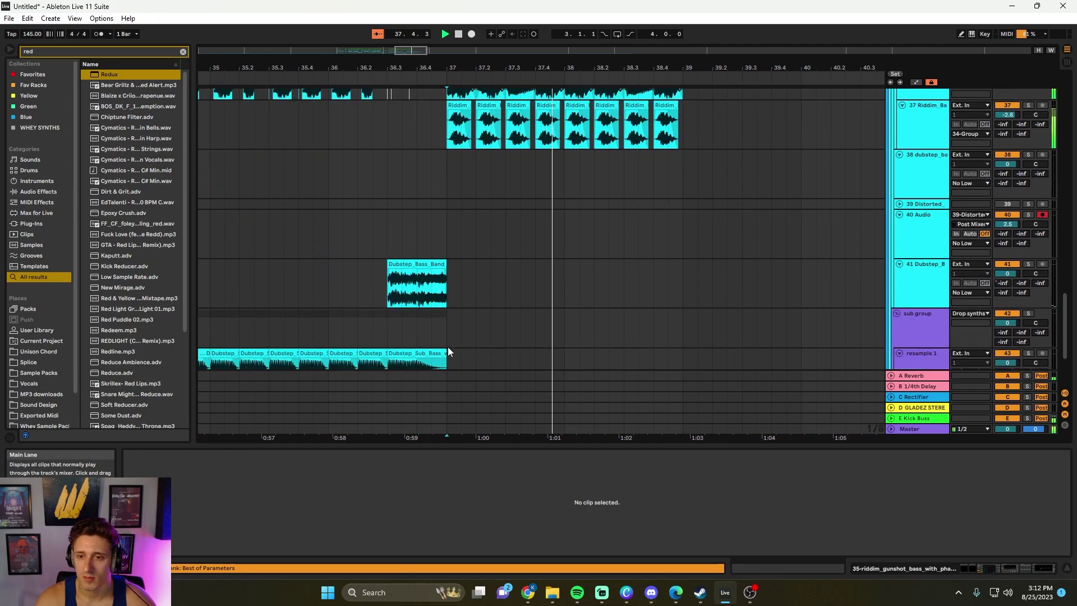
key("space")
key("space")
left_click_drag(547, 301, 532, 302)
scroll(494, 269, "up", 2)
left_click(456, 233)
key("space")
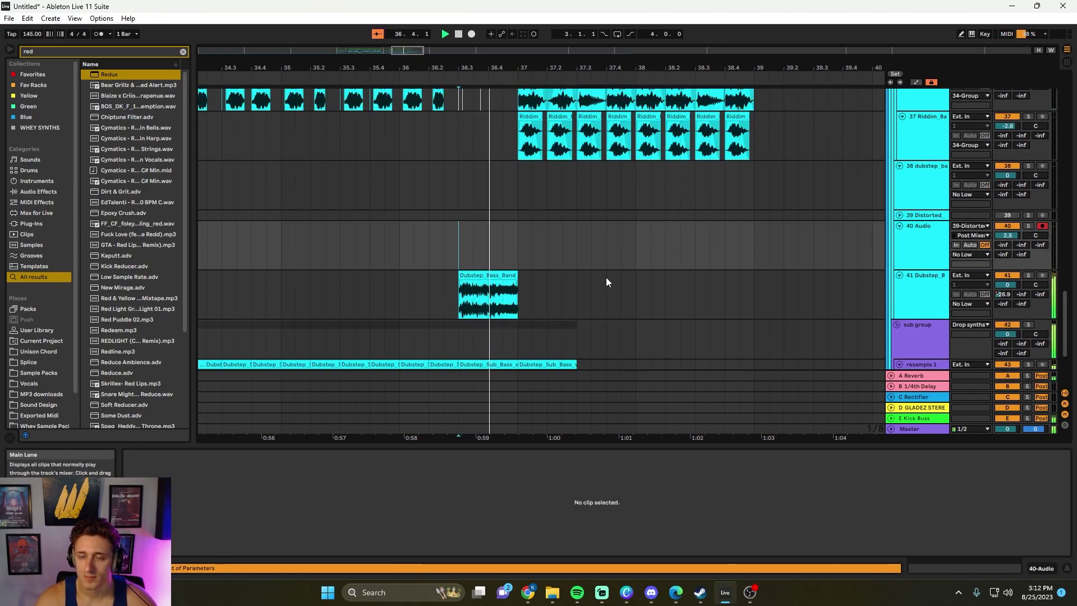
scroll(600, 264, "up", 5)
key("space")
Play the drop into bar 37 and review the riddim bass clips and the Wooli growl layer above them
left_click(560, 224)
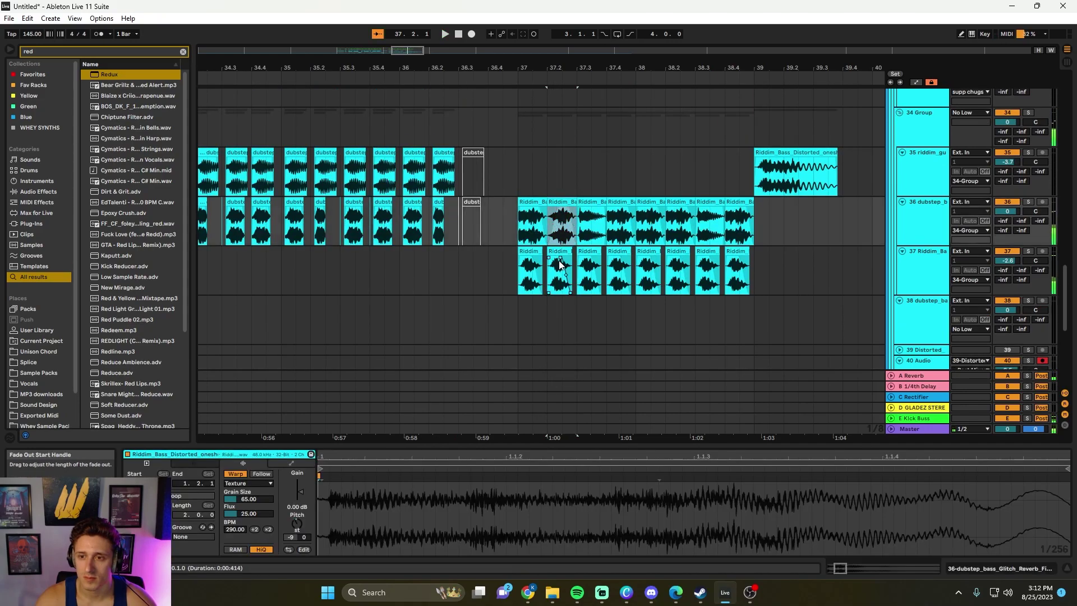
key("space")
scroll(630, 180, "up", 10)
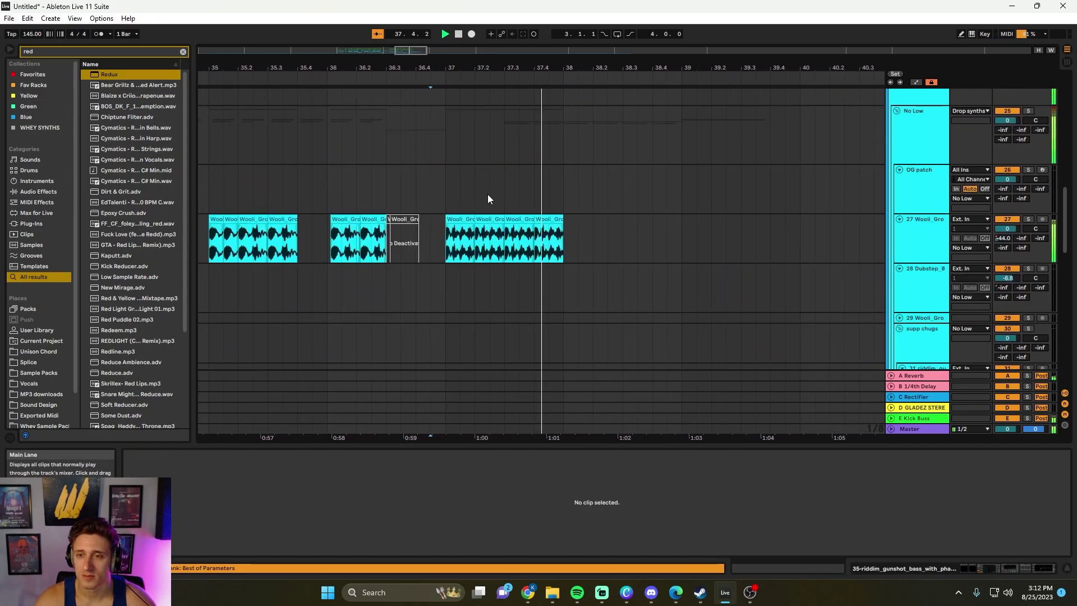
scroll(488, 199, "up", 12)
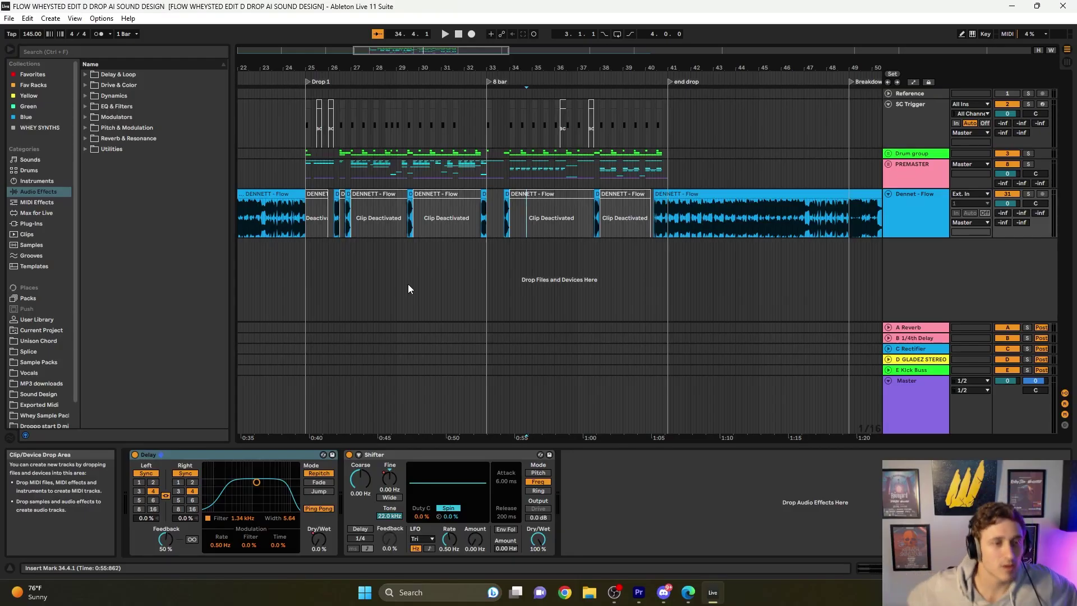
Expand the drum group in the finished project and show the drop drums from Drop 1 at bar 25
left_click(888, 155)
scroll(370, 247, "down", 2)
scroll(305, 215, "up", 8)
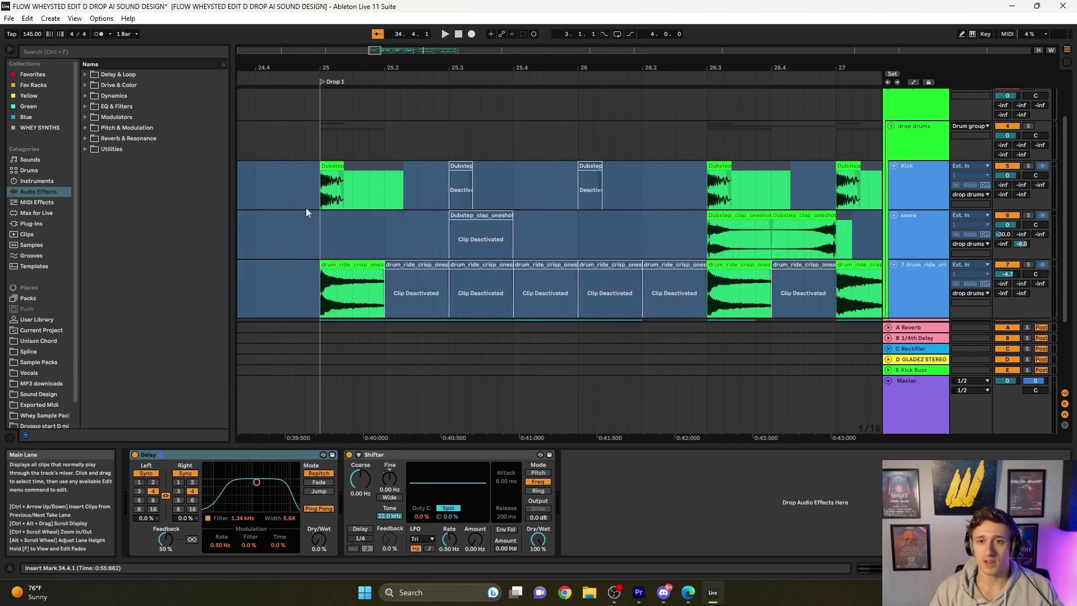
left_click(316, 193)
scroll(442, 255, "down", 1)
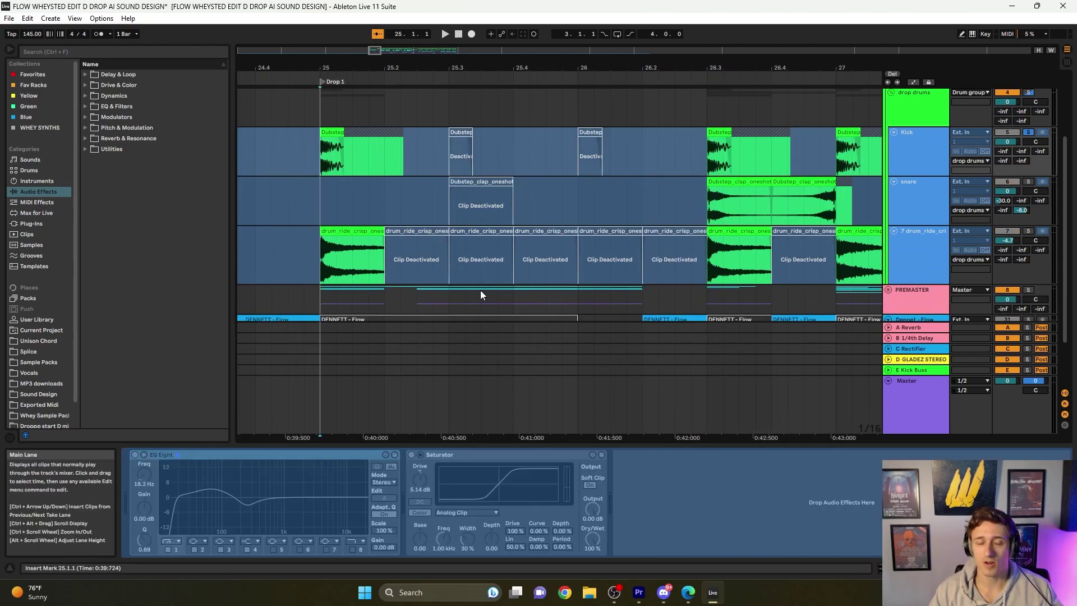
Play the kick track in solo from the start of Drop 1
left_click_drag(332, 234, 523, 234)
key("space")
scroll(721, 195, "down", 3)
key("space")
Solo the snare track from 26.2.4 and the drum ride track from just before Drop 1 to hear each alone
left_click(669, 209)
key("s")
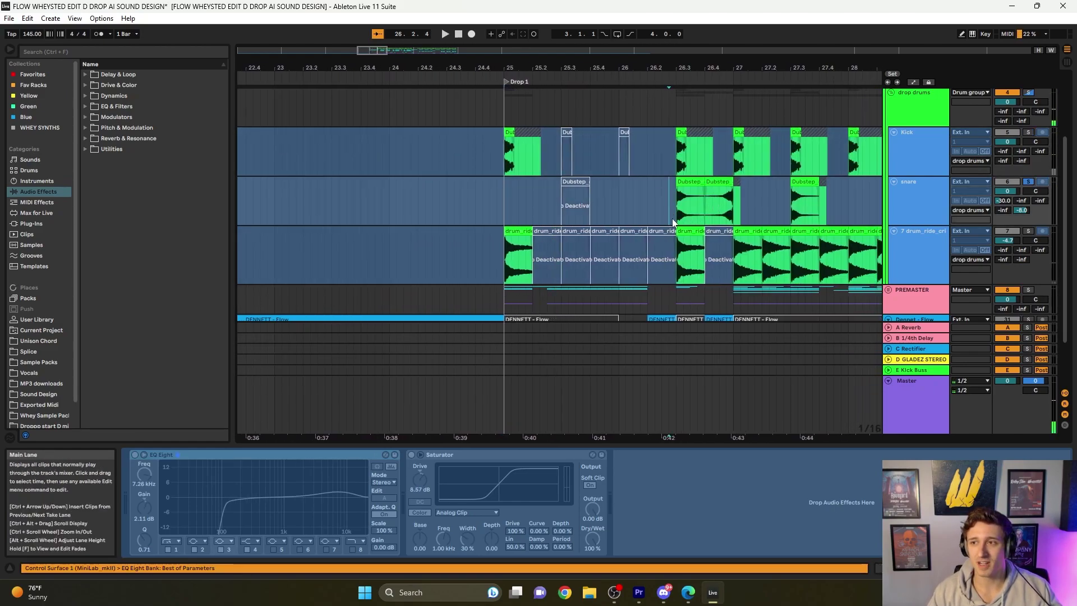
scroll(673, 221, "right", 3)
left_click(374, 259)
key("s")
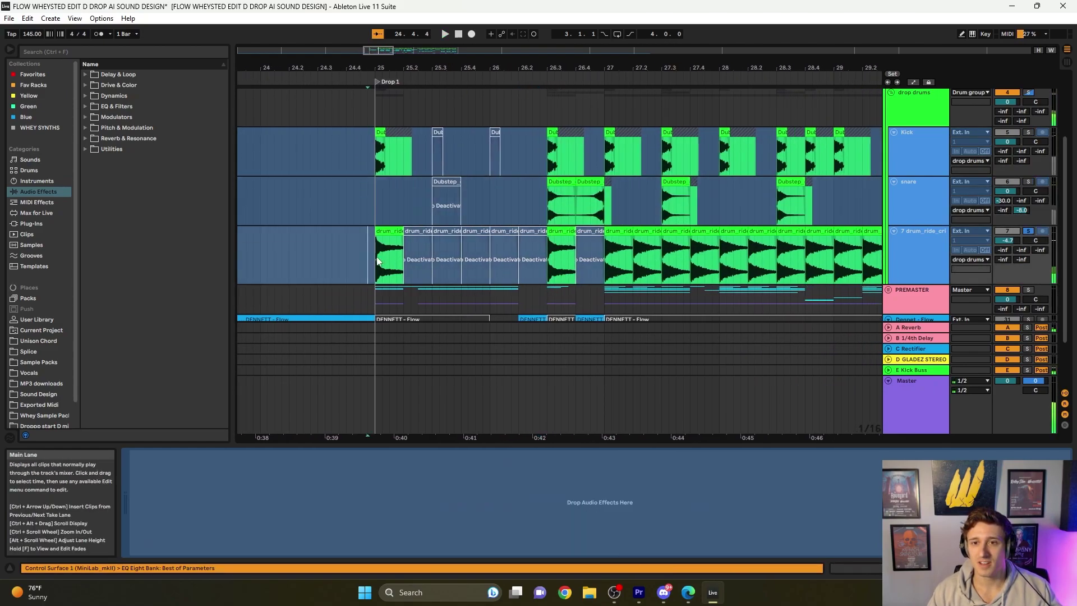
Play the soloed drum ride track from 26.3.1
scroll(470, 273, "left", 3)
key("space")
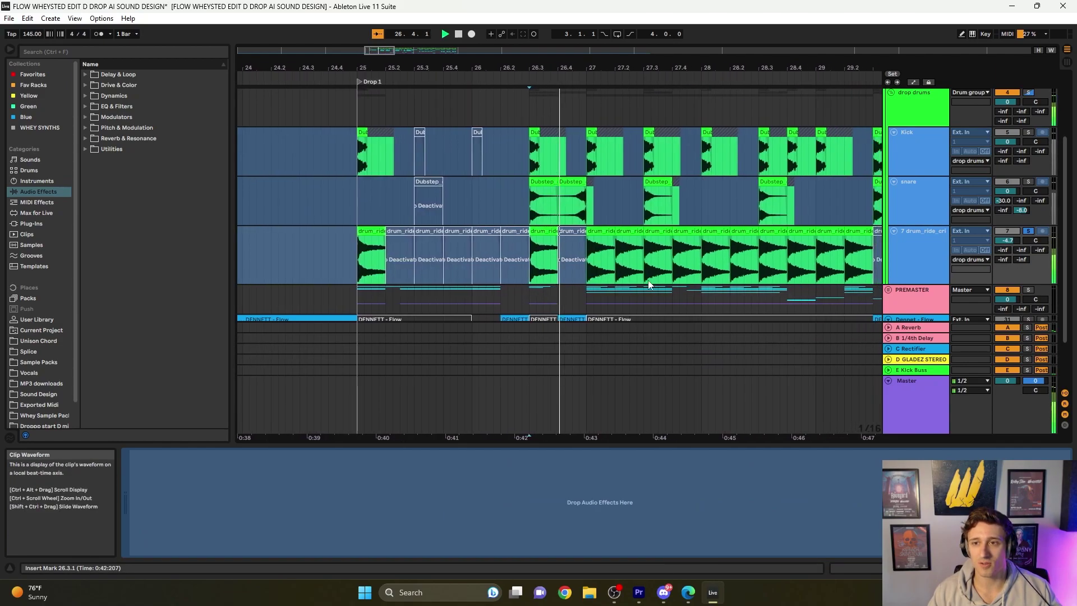
scroll(567, 294, "down", 2)
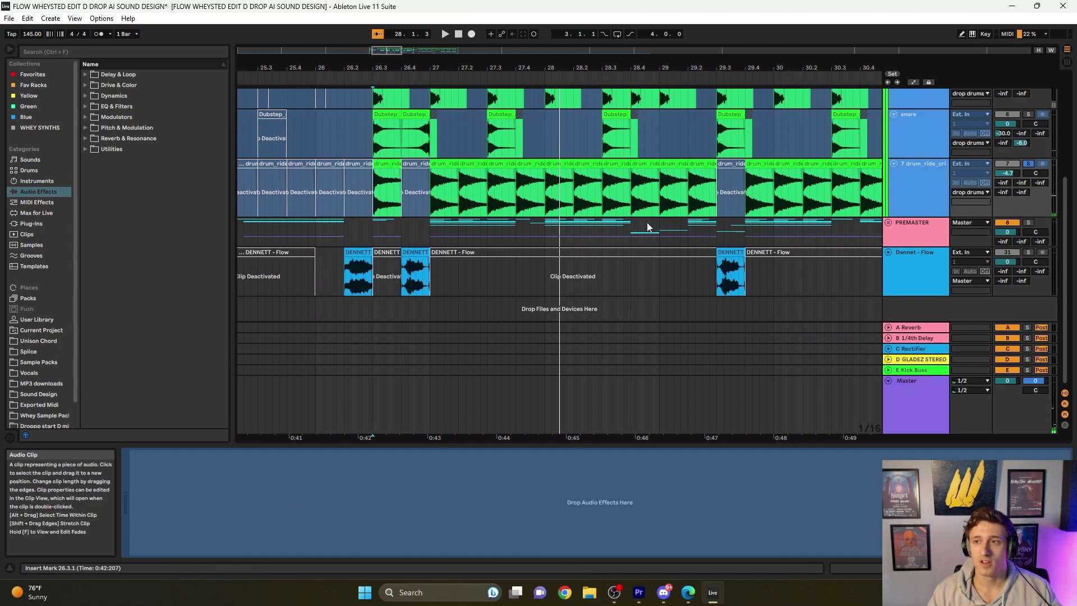
scroll(658, 222, "up", 2)
scroll(540, 203, "left", 2)
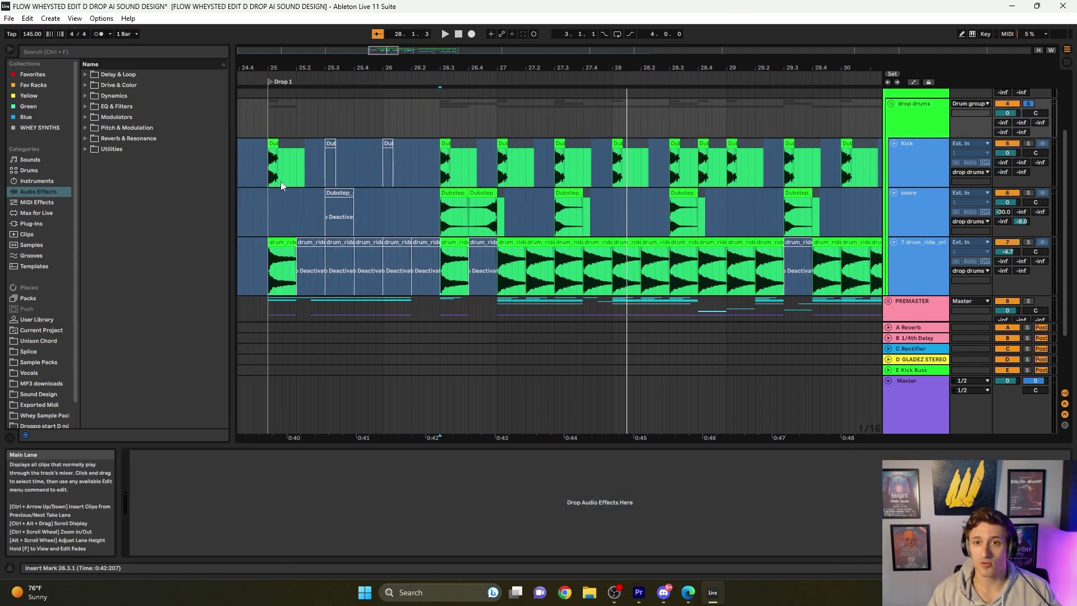
Play the whole drop drums group in solo from the start of Drop 1
left_click(265, 167)
key("space")
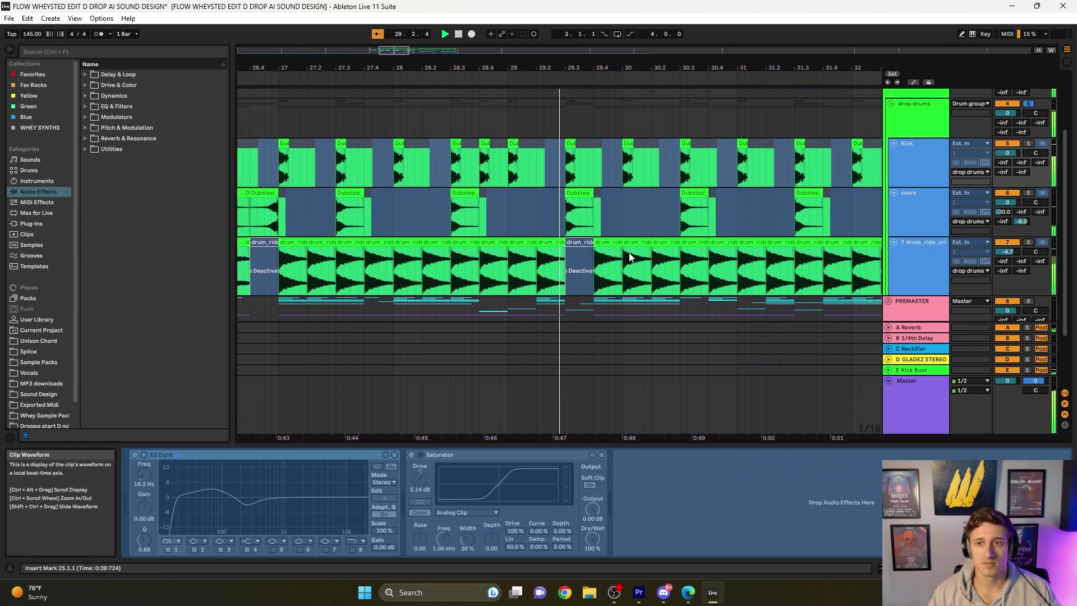
scroll(874, 281, "down", 1)
Fold the drop drums and unfold the PREMASTER and Synths groups to show the Wooli growl tracks at Drop 1
left_click(888, 256)
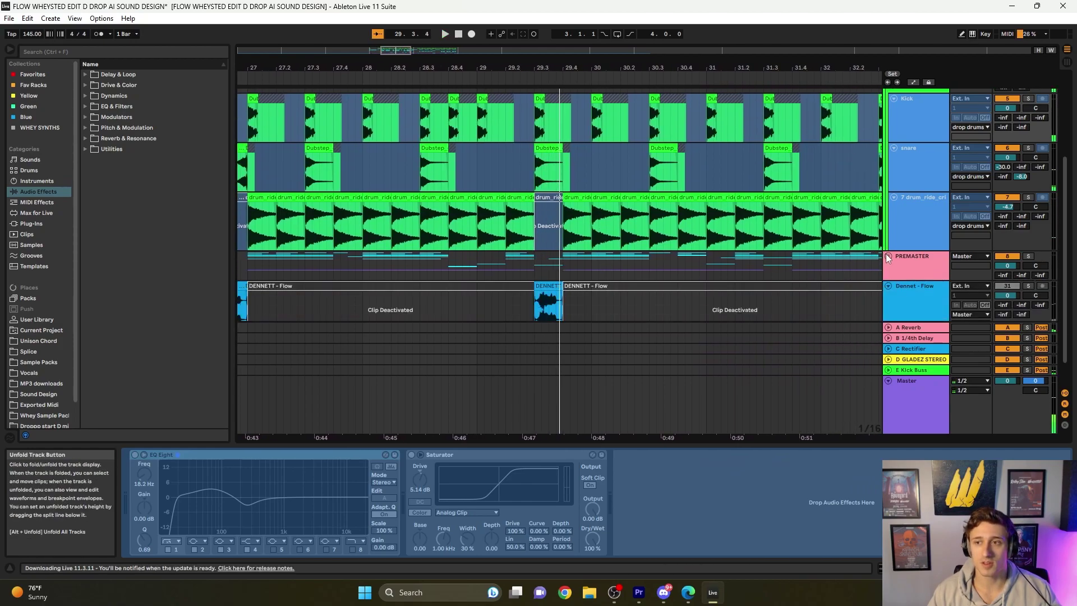
scroll(904, 222, "up", 2)
left_click(890, 160)
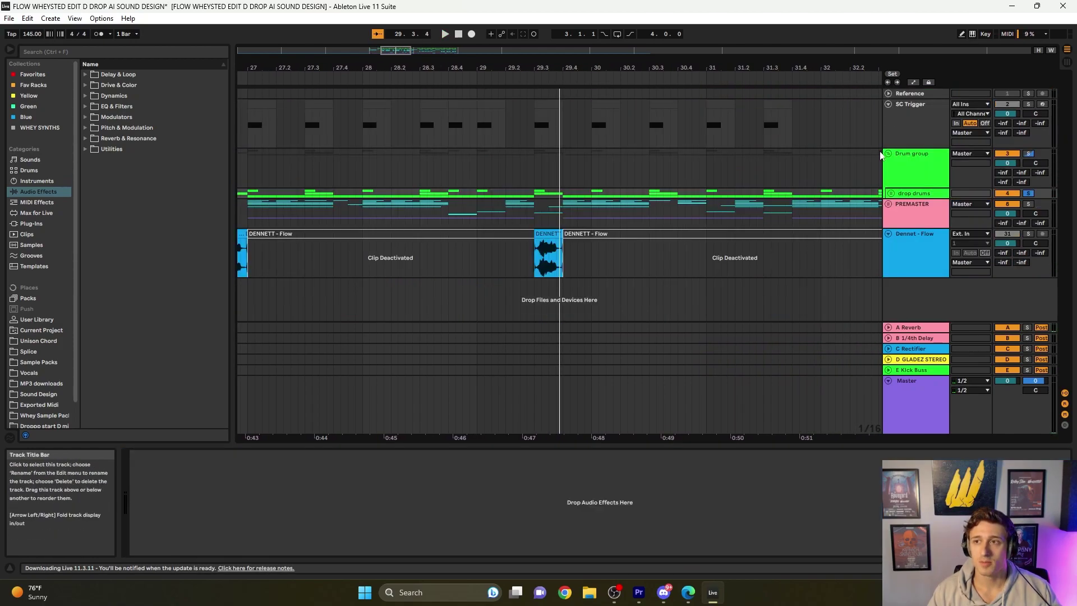
left_click(889, 204)
scroll(885, 208, "down", 1)
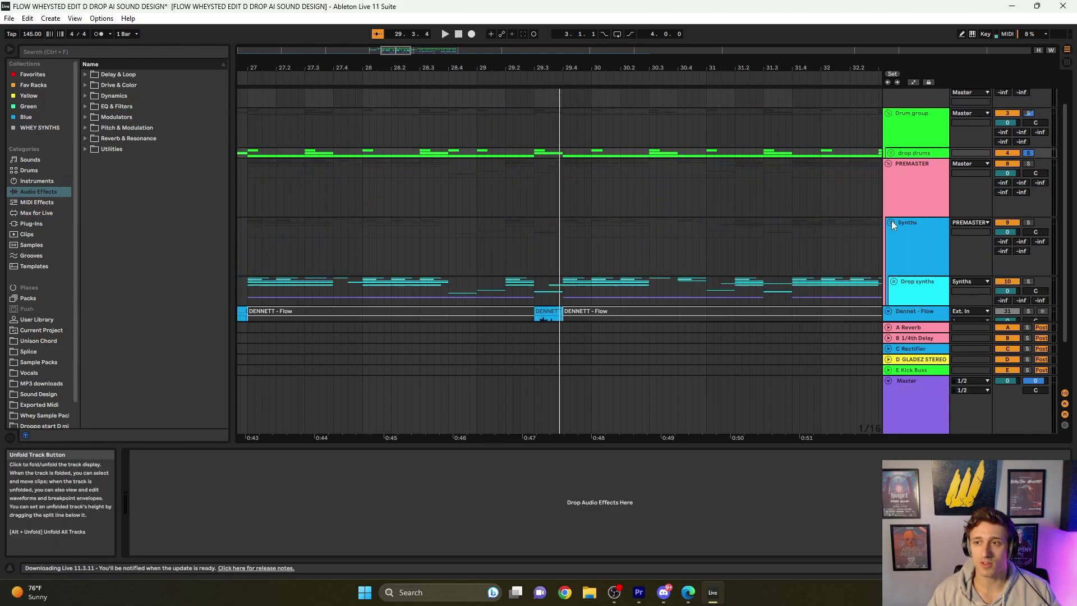
left_click(891, 223)
scroll(891, 223, "down", 1)
scroll(893, 223, "down", 2)
scroll(673, 235, "down", 1)
scroll(649, 230, "down", 4)
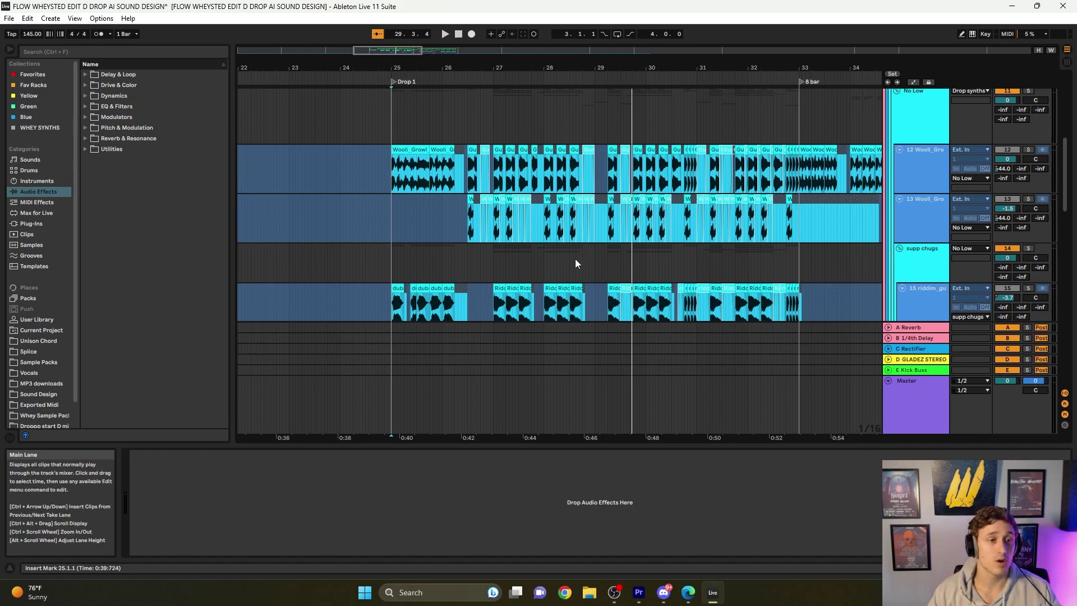
scroll(415, 185, "up", 4)
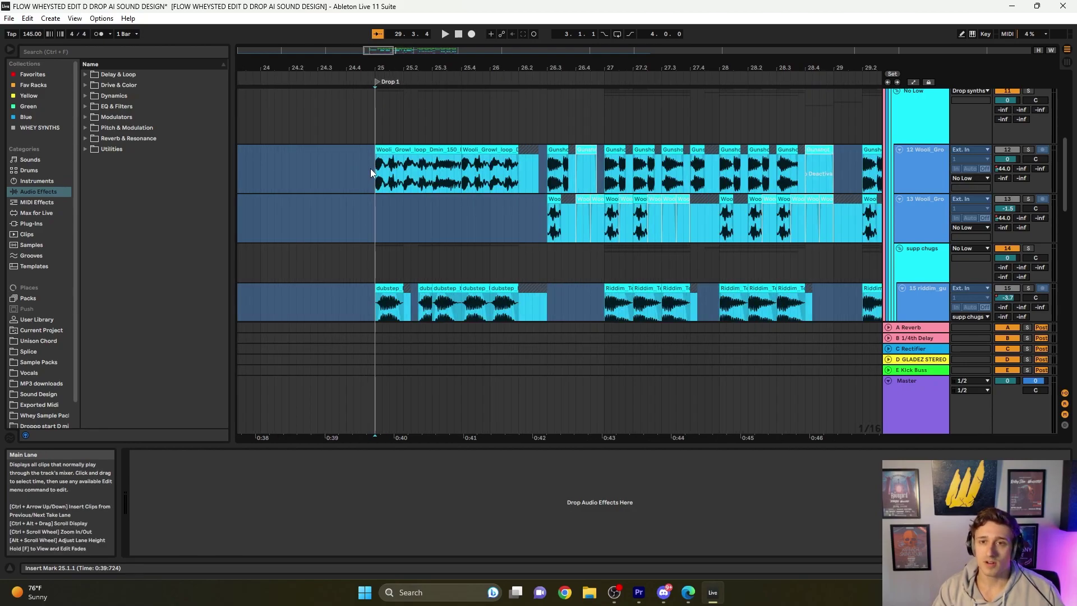
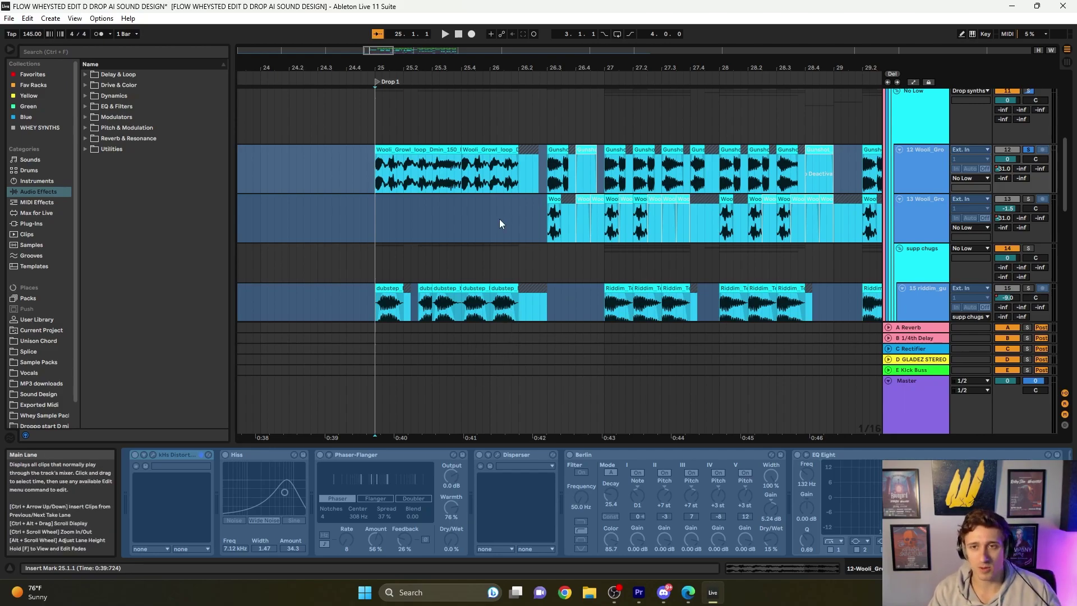
Play the first Wooli growl track in solo from the start of Drop 1 and again from its gunshot clips at 26.3.2
key("space")
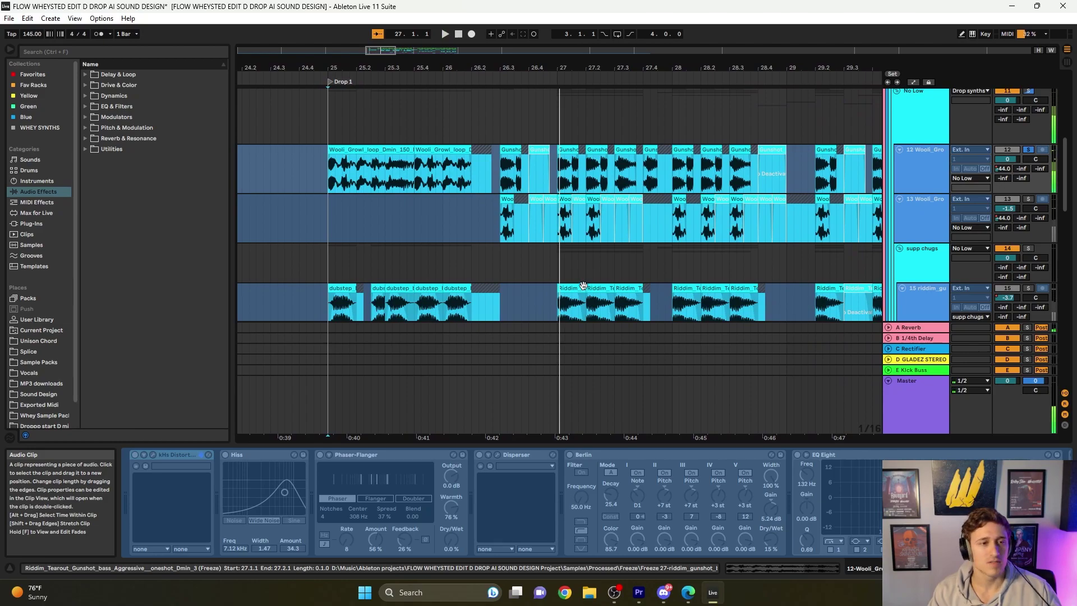
scroll(504, 166, "up", 2)
scroll(504, 169, "down", 2)
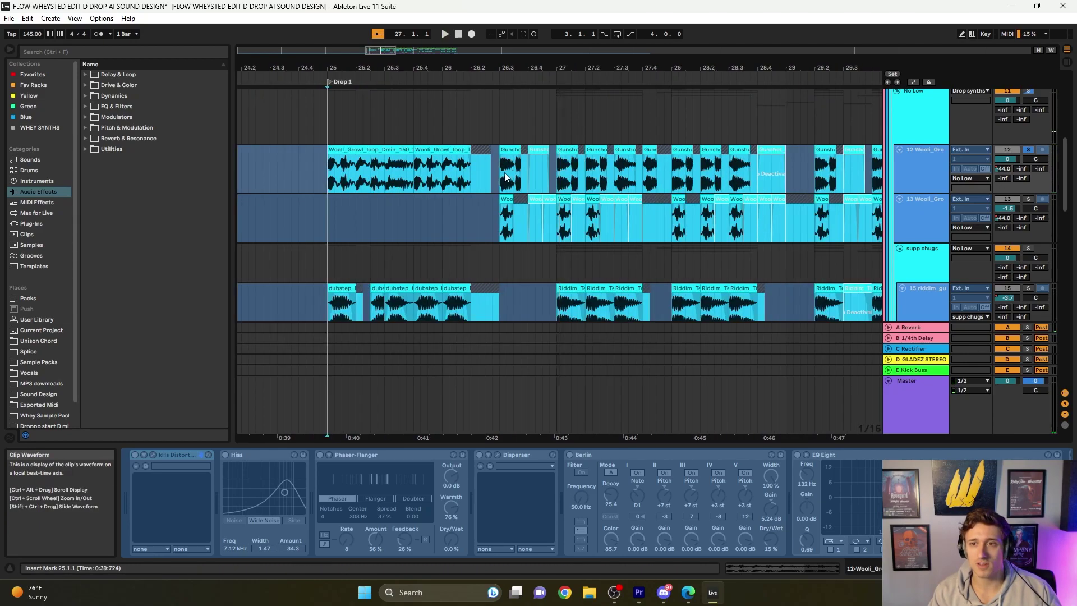
key("space")
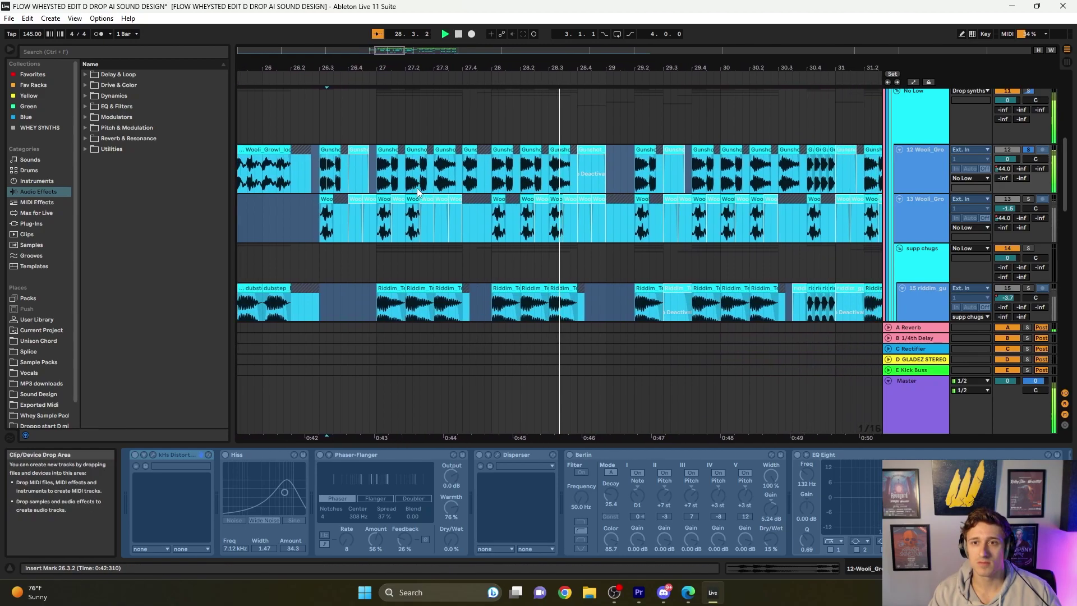
key("space")
Solo the second Wooli growl track and play it from 26.3.1
scroll(318, 190, "down", 1)
scroll(319, 190, "left", 1)
left_click(320, 190)
key("s")
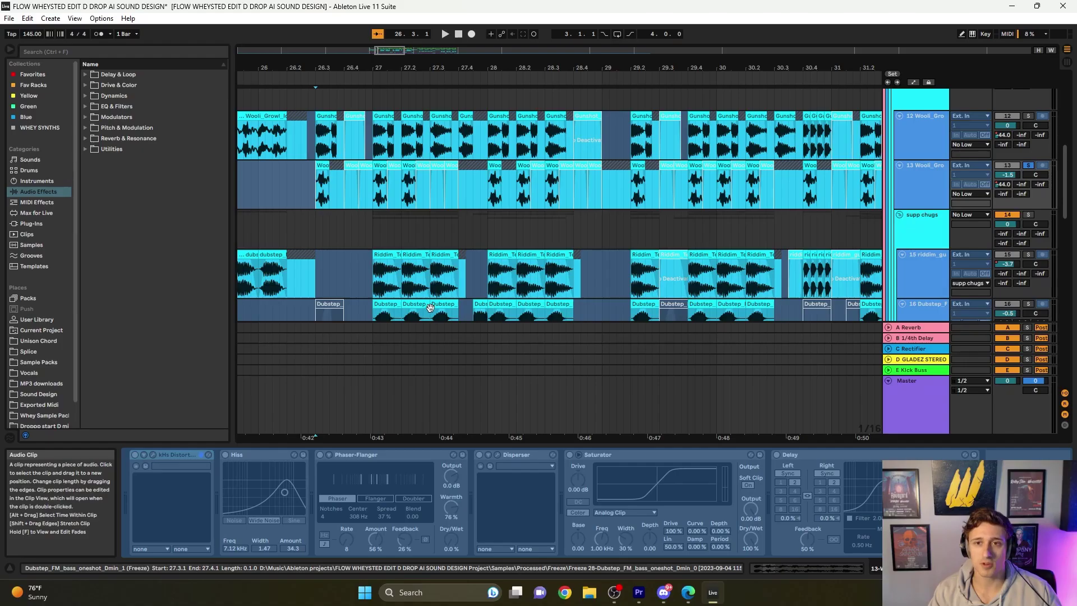
key("space")
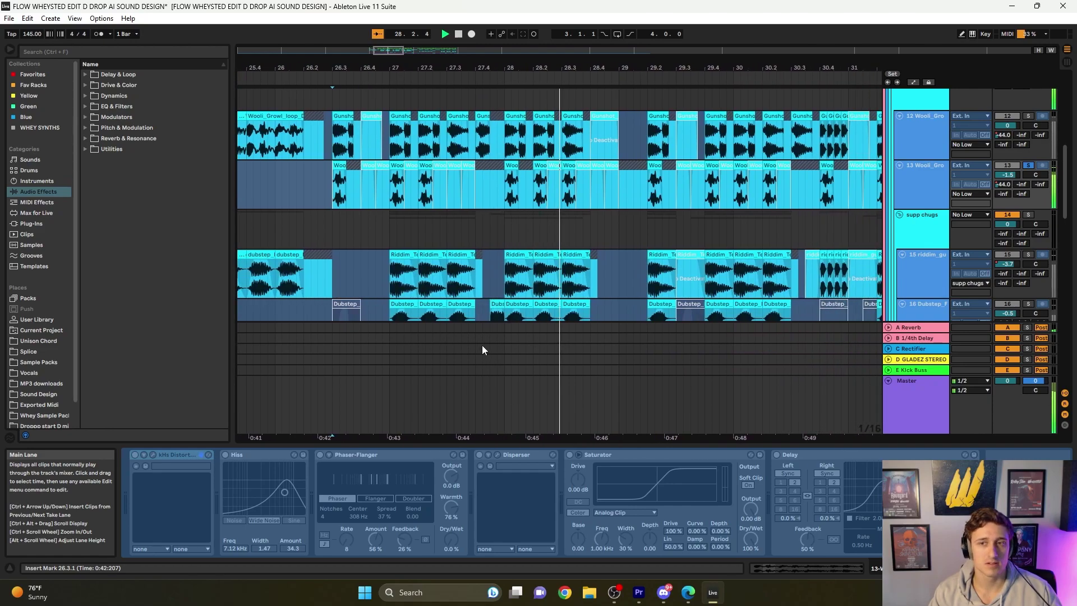
scroll(430, 295, "down", 3)
key("space")
Select the supp chugs group and review its effect chain with OTT, EQ Eight, Erosion and Saturator
left_click(380, 215)
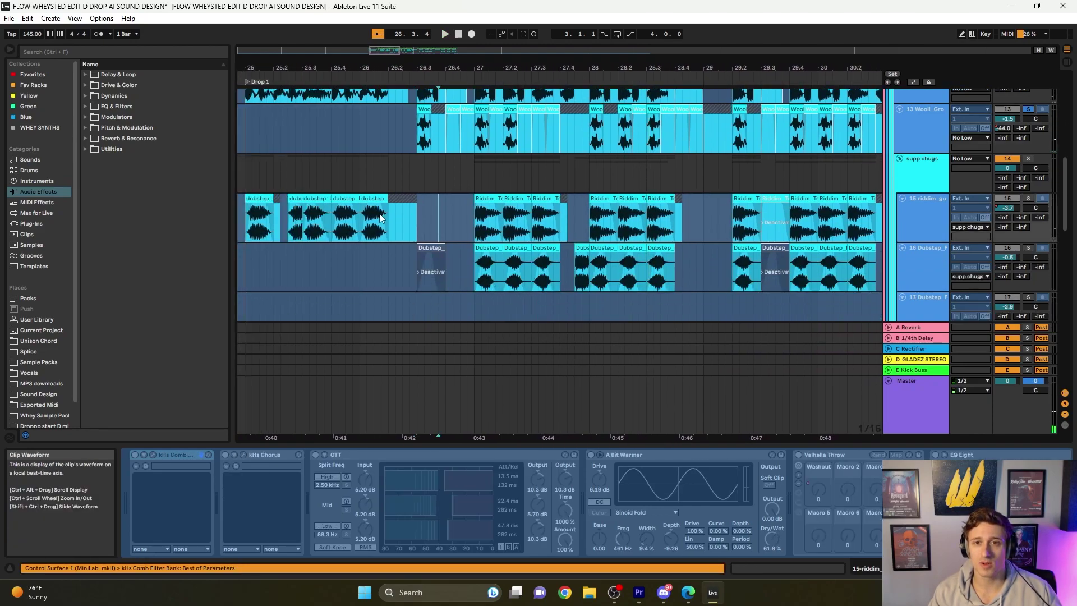
scroll(379, 217, "left", 1)
left_click(286, 222)
left_click(922, 185)
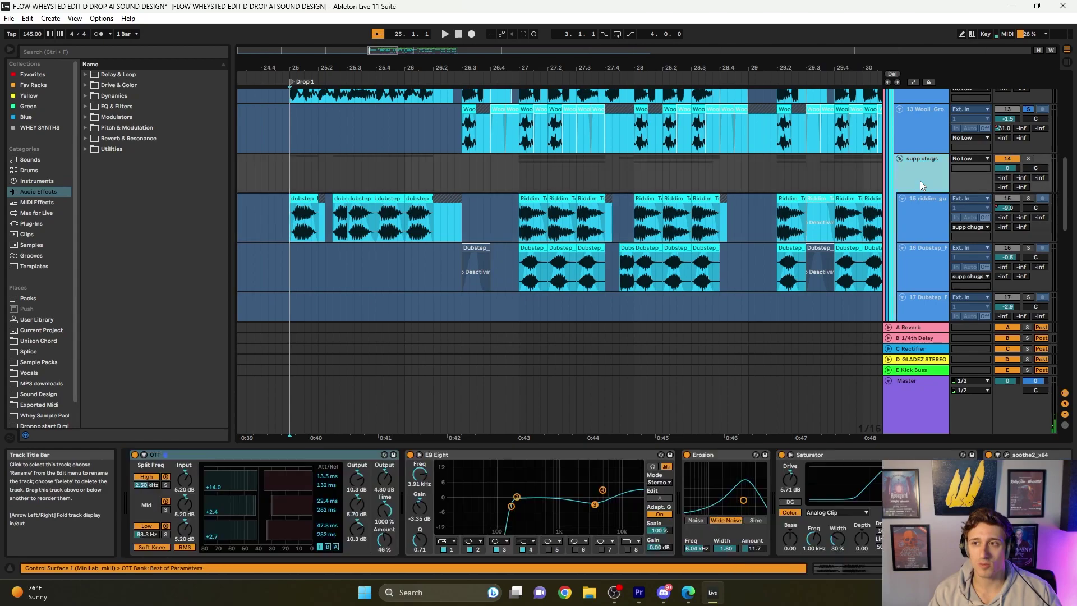
scroll(541, 493, "right", 3)
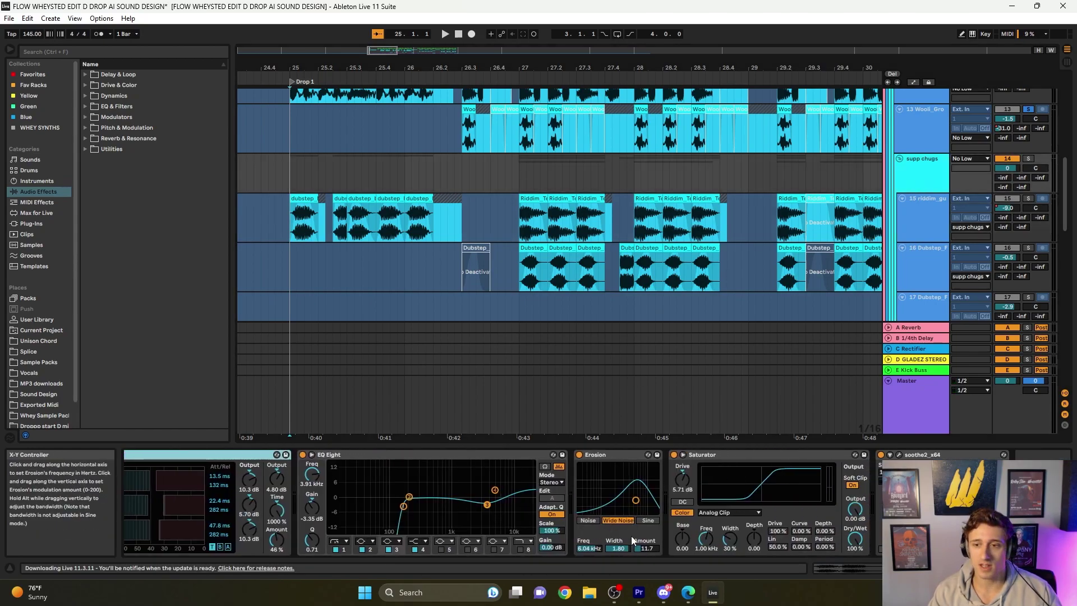
scroll(315, 235, "left", 1)
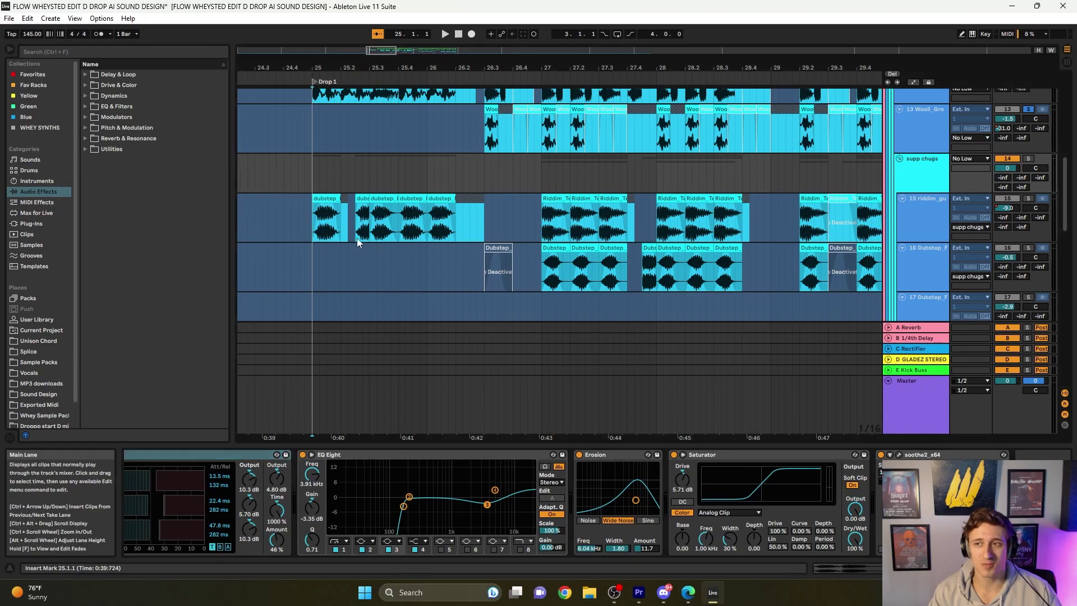
Play the supp chugs group in solo from the start of Drop 1
left_click(308, 229)
key("space")
left_click(943, 178)
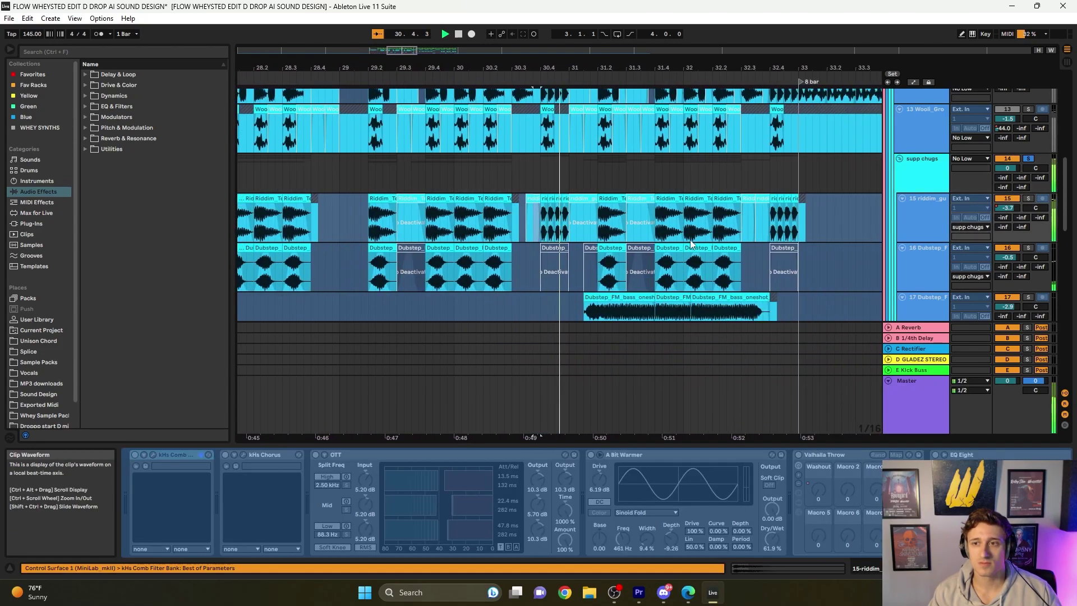
scroll(594, 275, "down", 1)
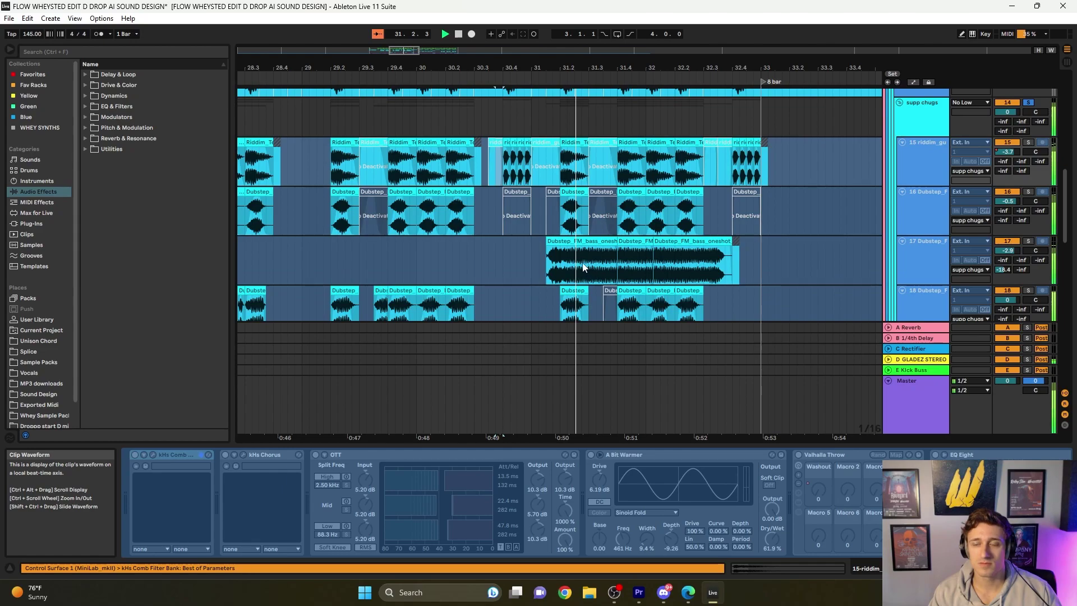
Solo the long Dubstep FM bass clips on track 17 and play them from 31.1.3
left_click(551, 266)
key("space")
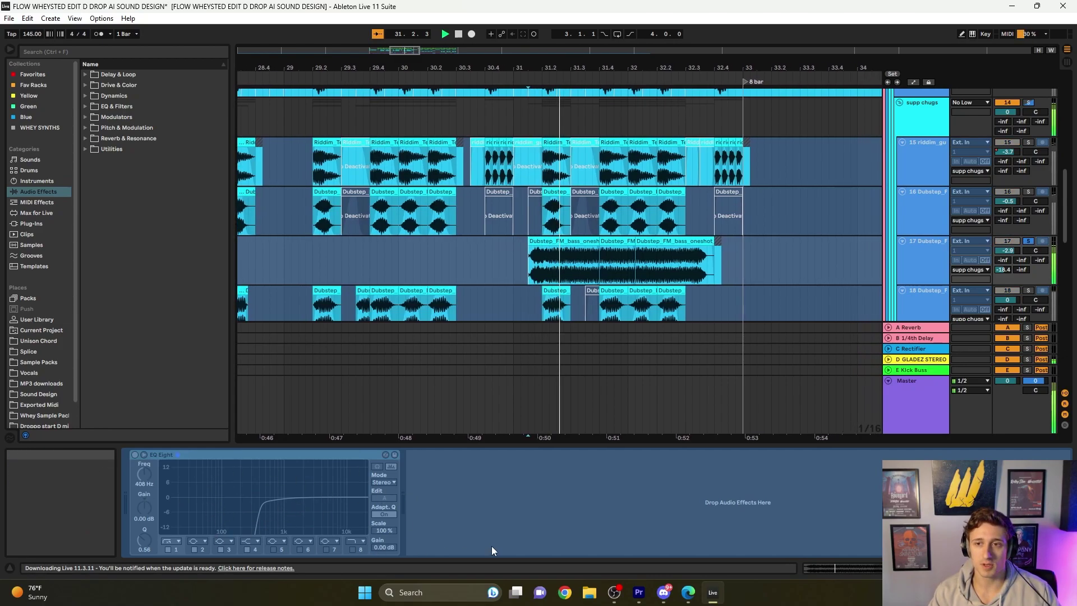
scroll(574, 261, "down", 3)
scroll(456, 216, "down", 4, "ctrl")
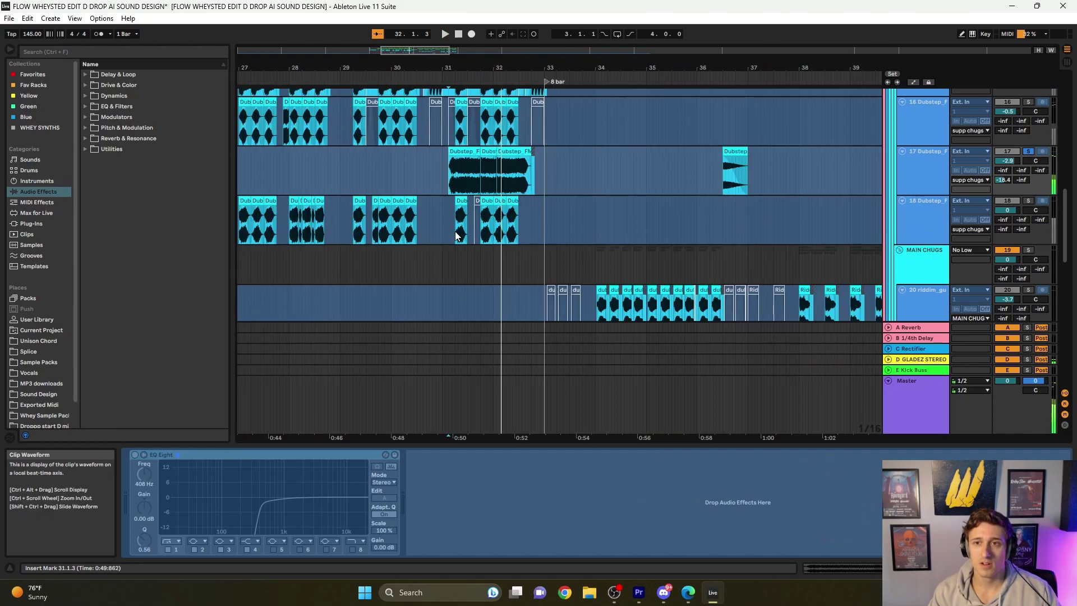
Solo the fills group and play its clips around bars 29, 31 and just before the 8 bar marker
scroll(463, 217, "up", 2)
scroll(463, 216, "down", 5)
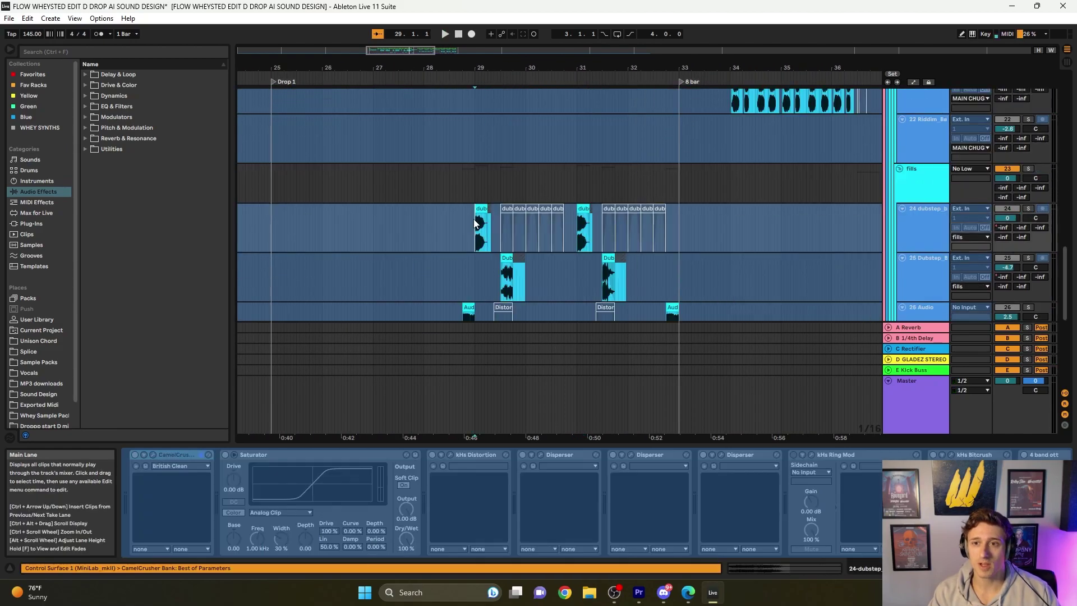
scroll(495, 259, "down", 1)
left_click(912, 152)
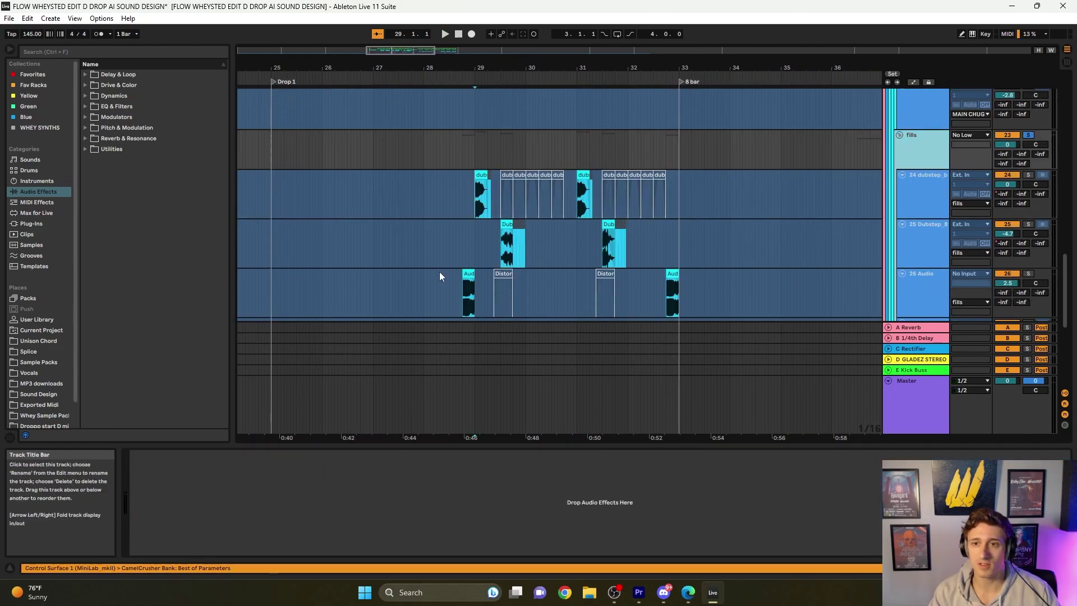
left_click(452, 244)
key("space")
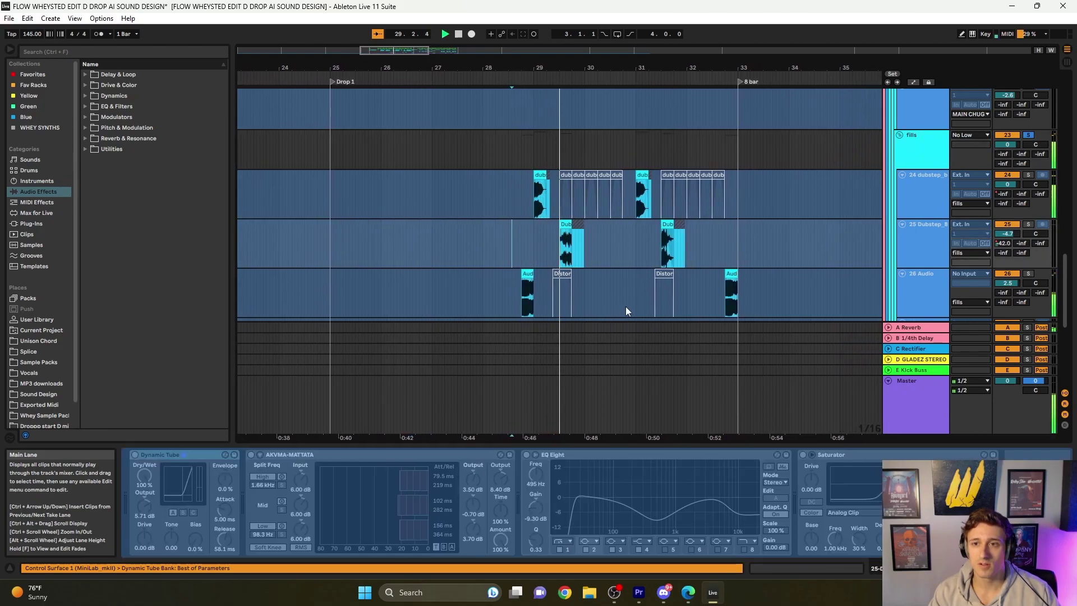
left_click(594, 203)
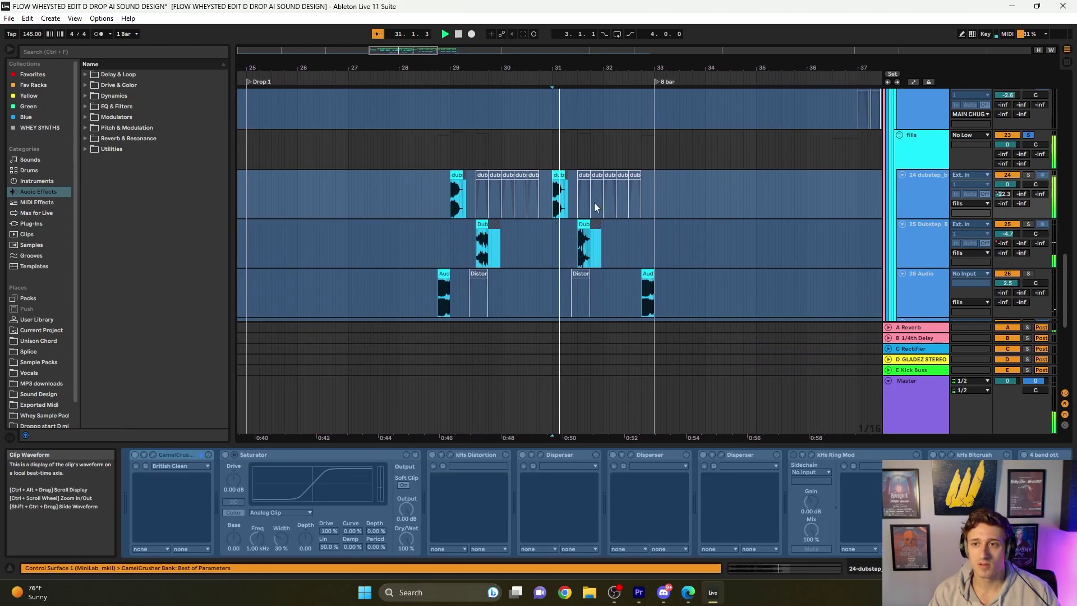
left_click(600, 298)
scroll(317, 218, "left", 3)
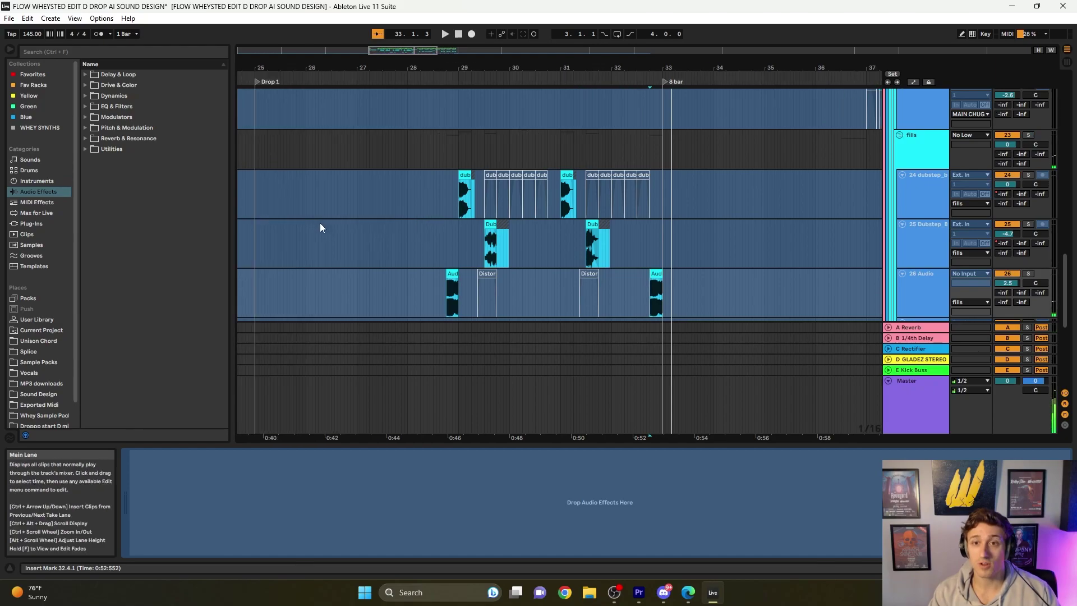
Play the full drop from 24.1.1 with the fills group no longer soloed
left_click(299, 201)
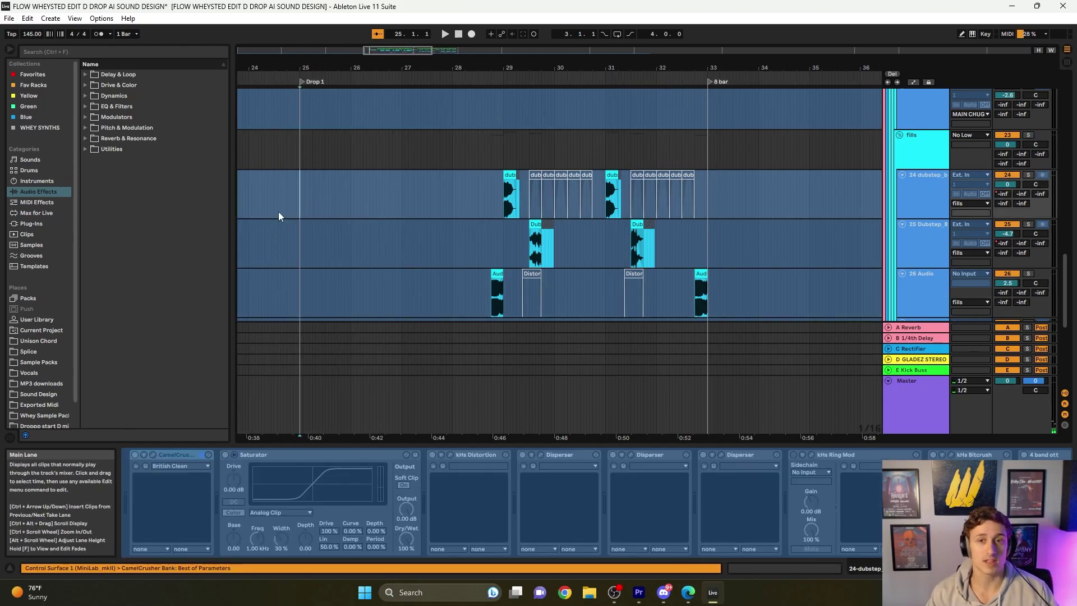
left_click(248, 202)
key("space")
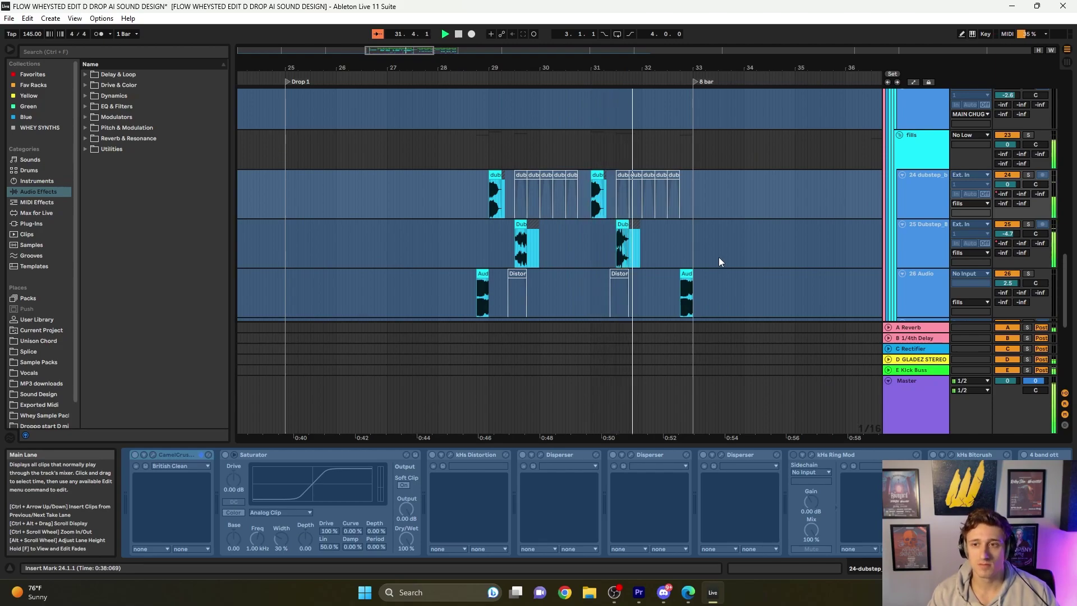
Solo the sub group's 808 track and play it from the start of Drop 1
scroll(712, 261, "down", 5)
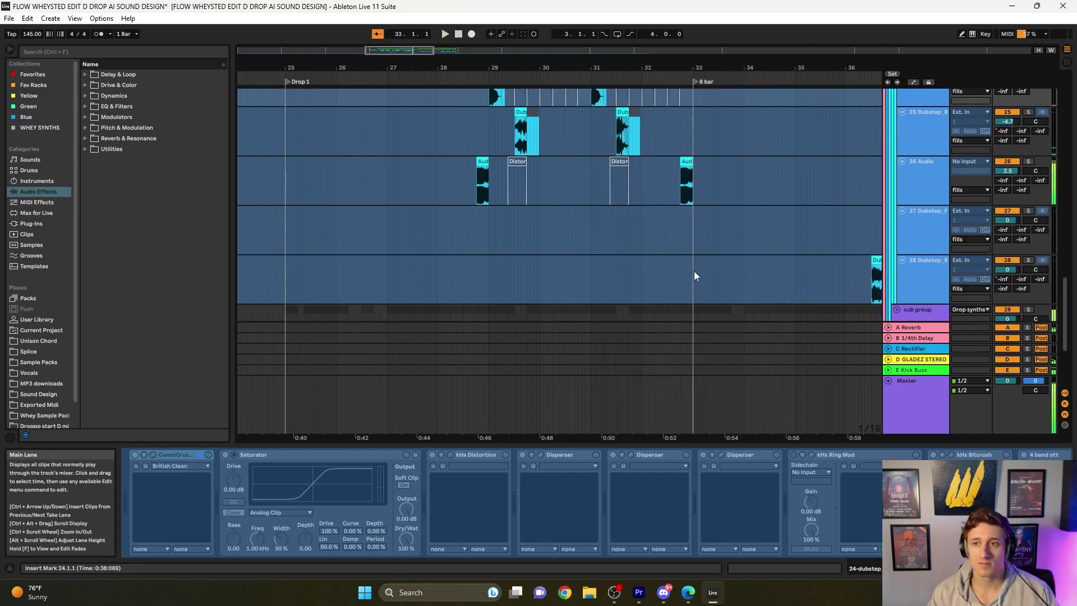
scroll(558, 277, "down", 2)
left_click(286, 257)
scroll(286, 256, "up", 8)
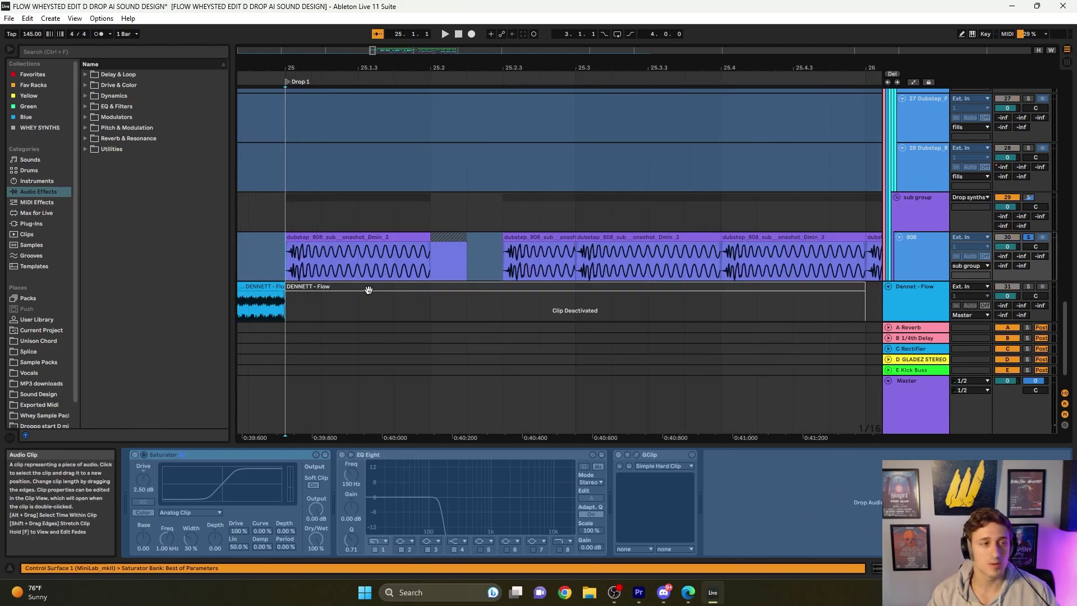
key("space")
scroll(471, 300, "down", 5)
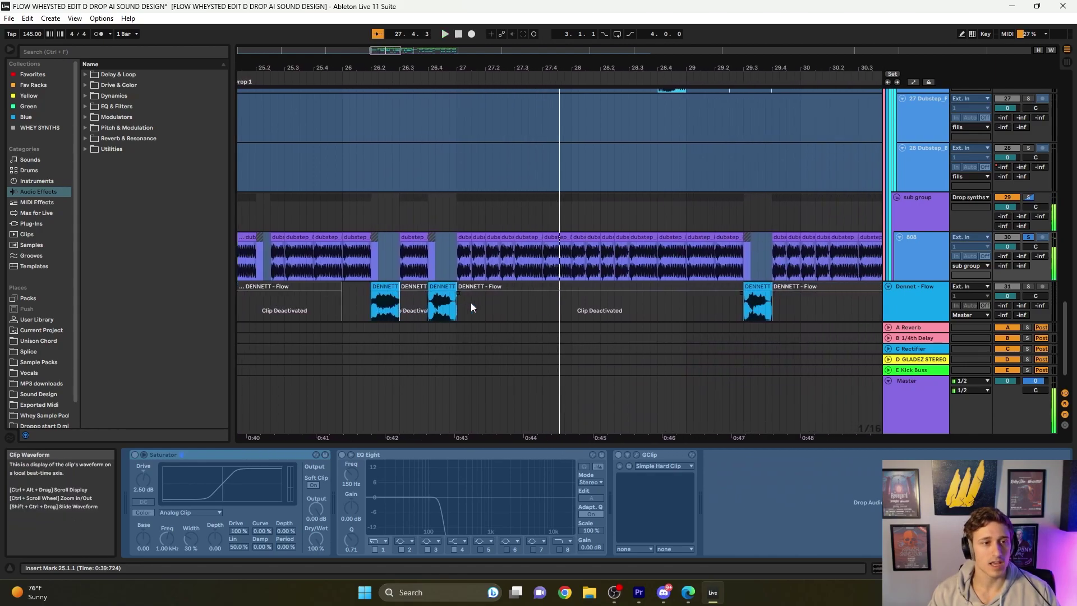
Solo track 12's Wooli growl clips and play them from the 8 bar marker
scroll(469, 302, "up", 5)
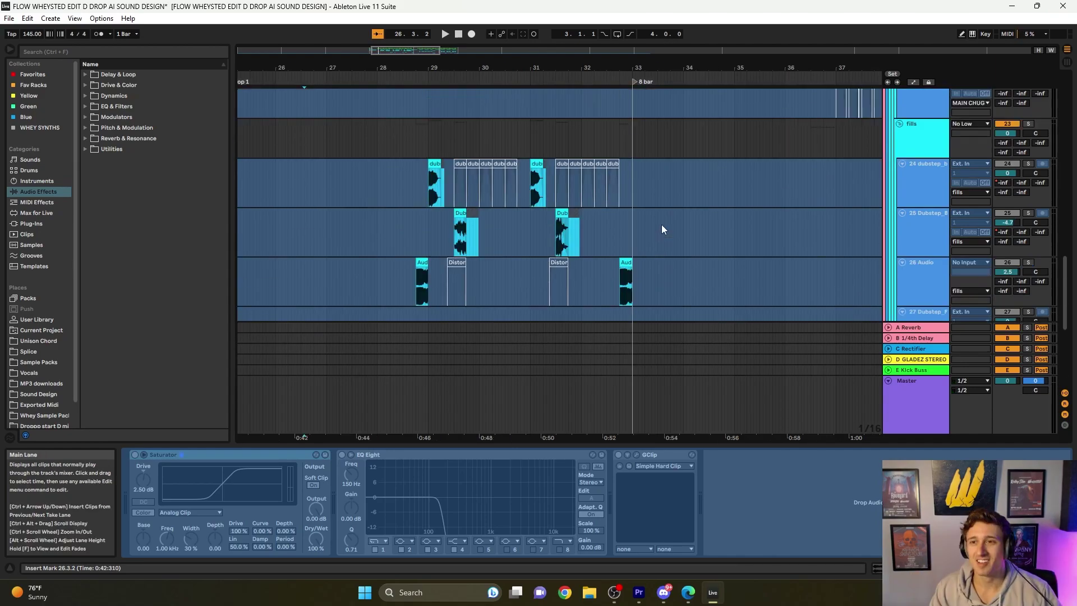
scroll(662, 224, "up", 7)
scroll(651, 185, "up", 8)
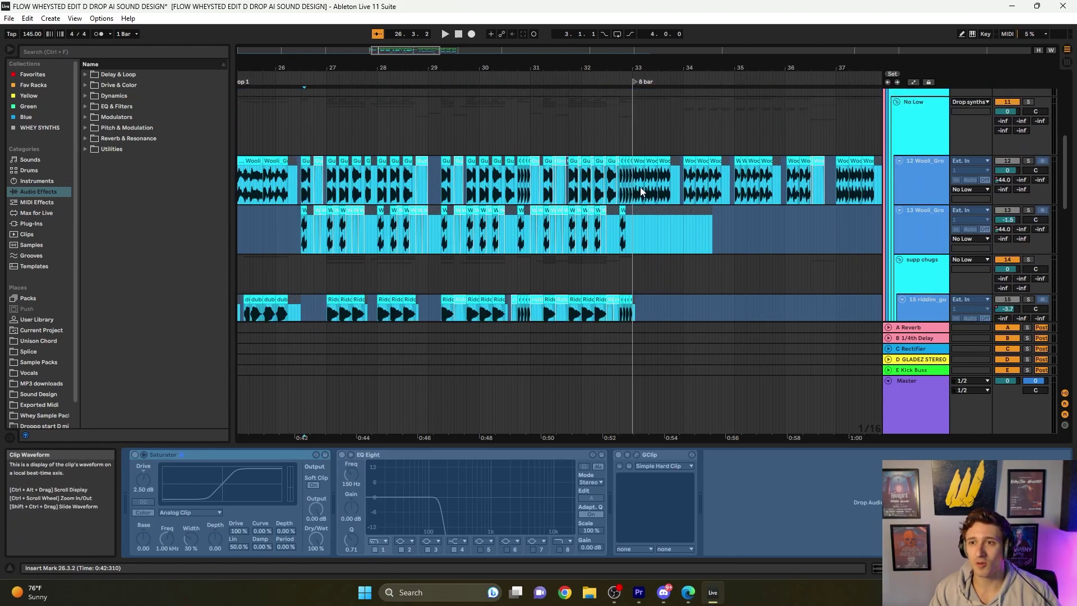
left_click(636, 187)
key("space")
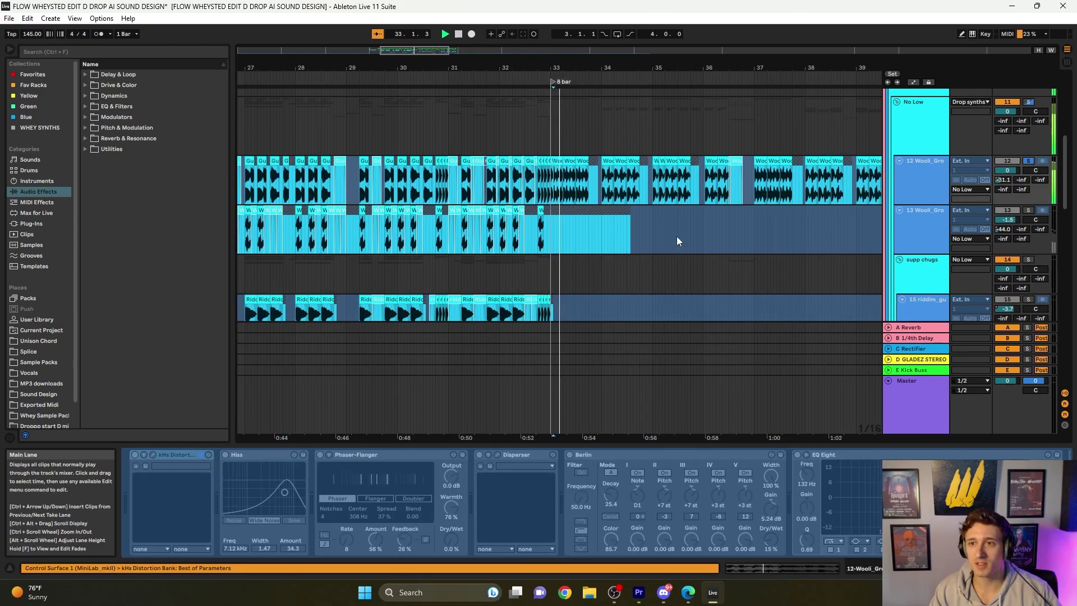
Play the full drop with nothing soloed from 32.4.4, just before the 8 bar marker
scroll(616, 252, "down", 8)
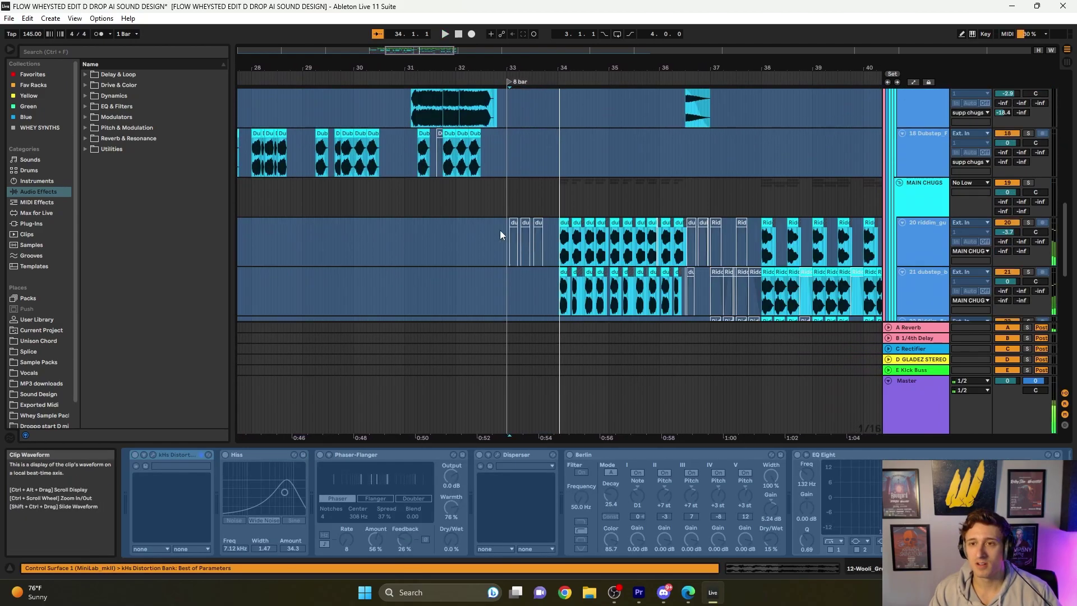
left_click(502, 224)
scroll(536, 238, "down", 8)
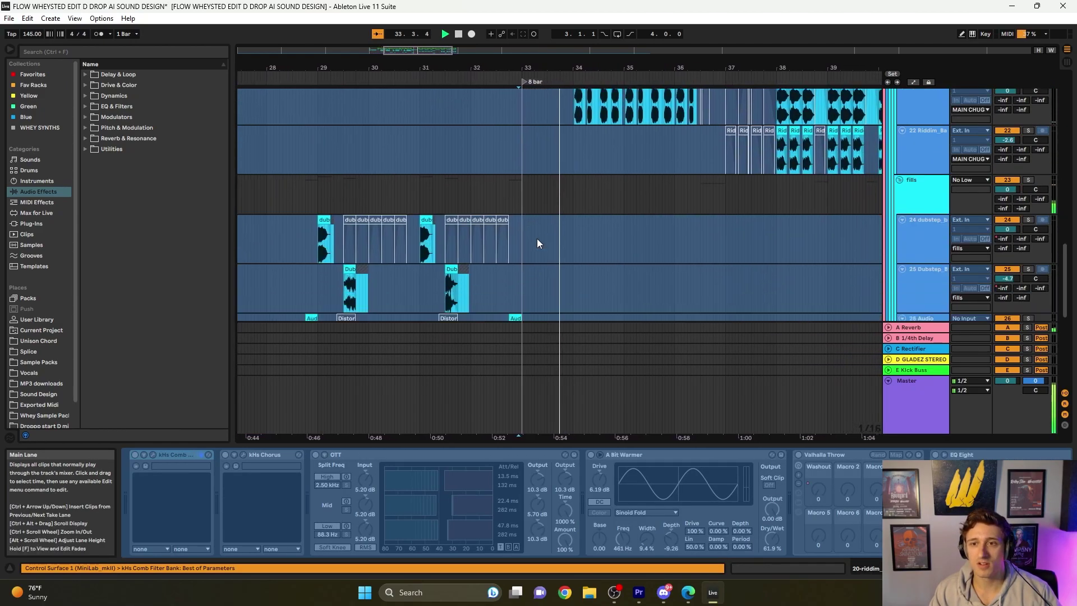
scroll(537, 237, "up", 8)
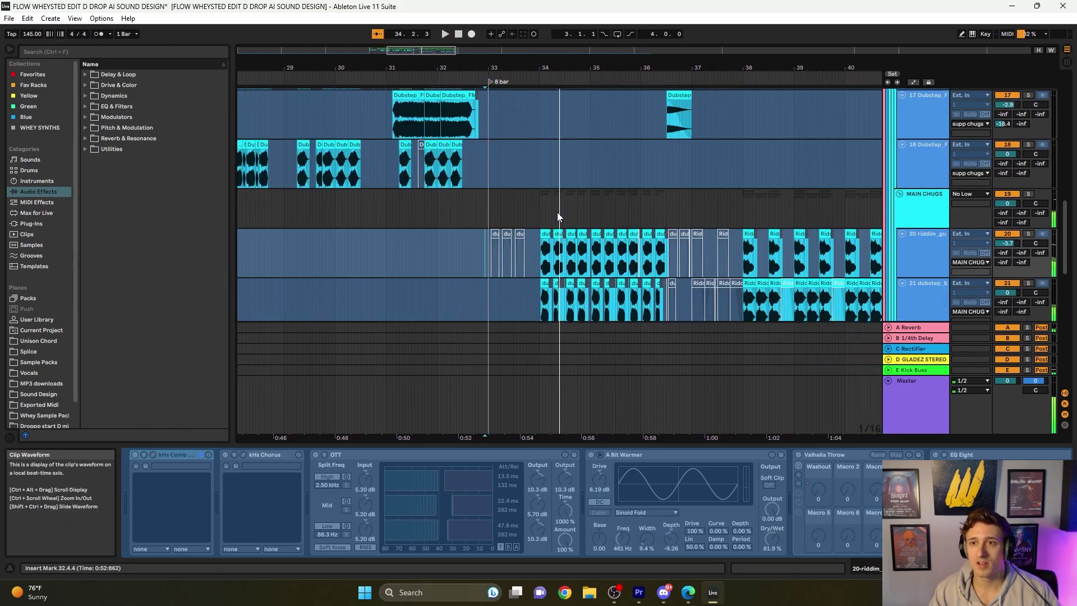
scroll(559, 211, "up", 5)
scroll(566, 204, "down", 7)
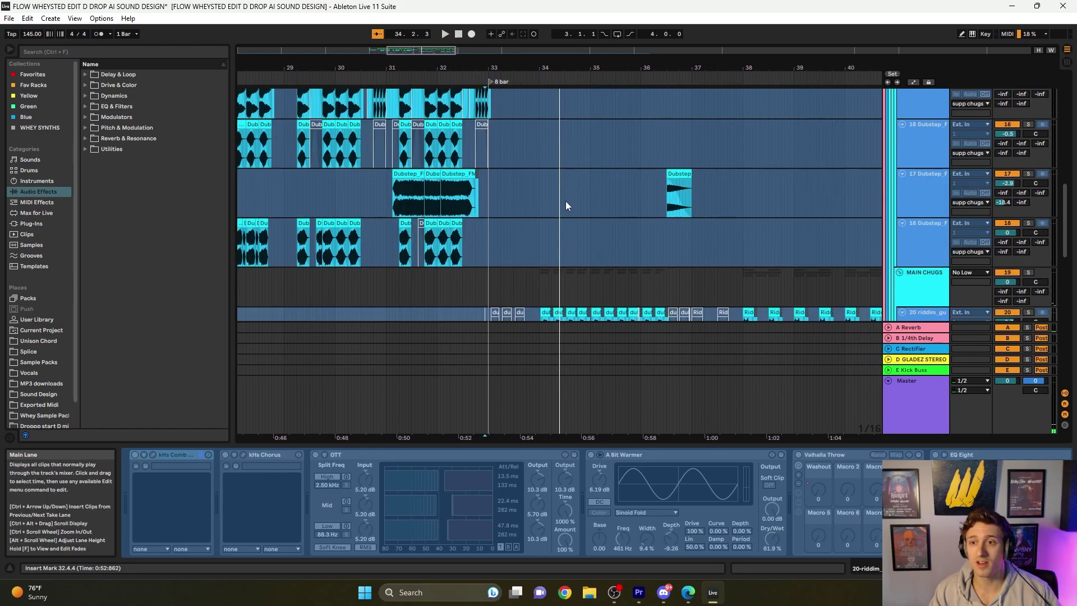
Solo track 20 in the MAIN CHUGS group and play its dubstep clips from 34.1.1
scroll(561, 225, "up", 5)
scroll(559, 239, "down", 2)
left_click(521, 218)
key("s")
key("space")
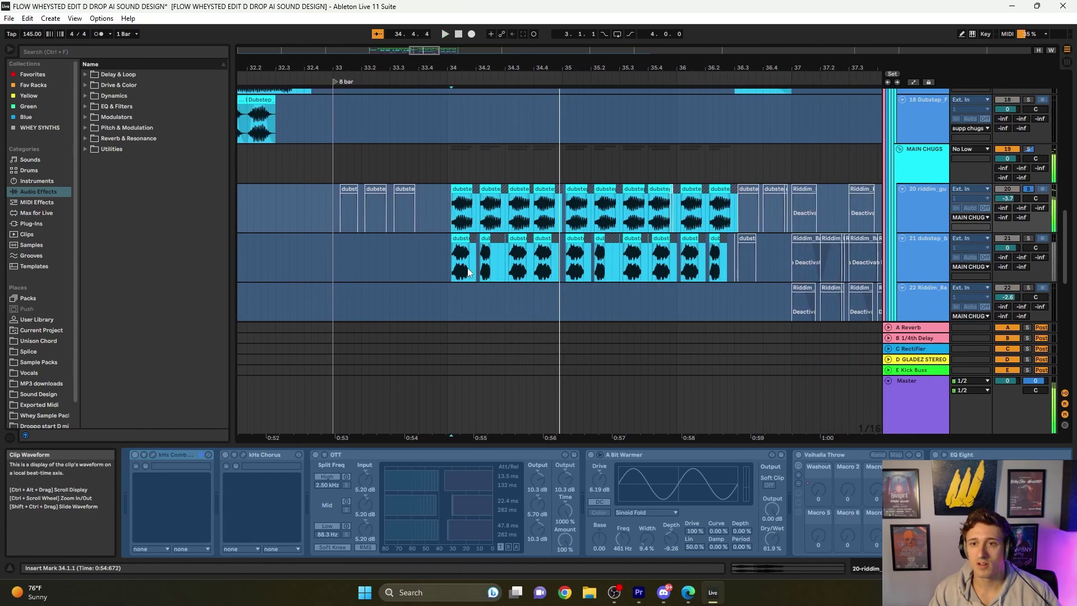
Solo track 21 in the MAIN CHUGS group and play its clips around bar 34
left_click(497, 277)
key("s")
key("space")
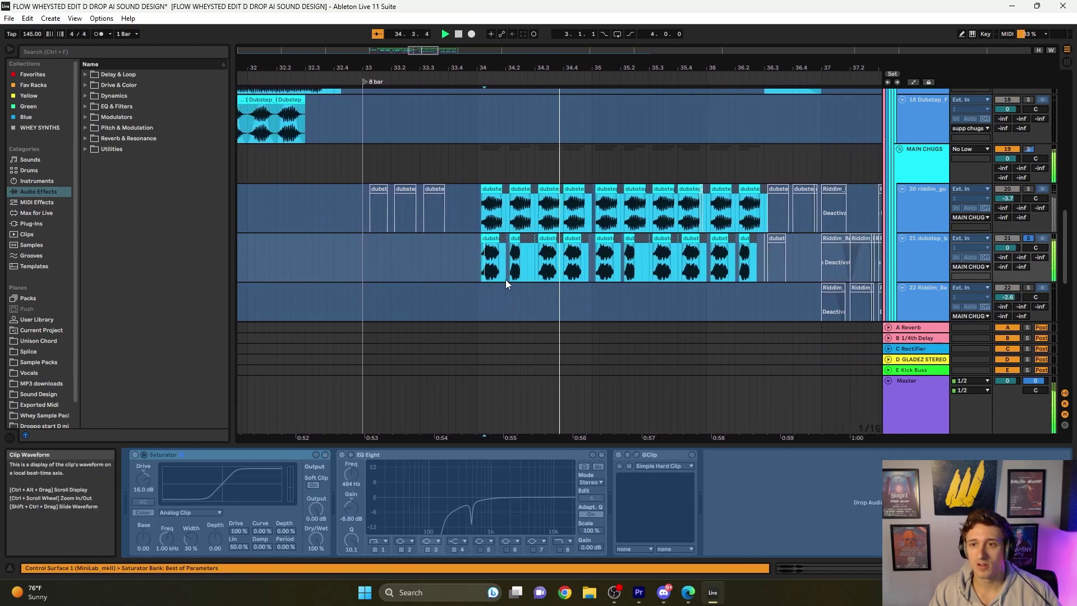
Solo the sub group's 808 track and play its clips from bar 34
scroll(506, 281, "down", 2)
scroll(509, 278, "down", 8)
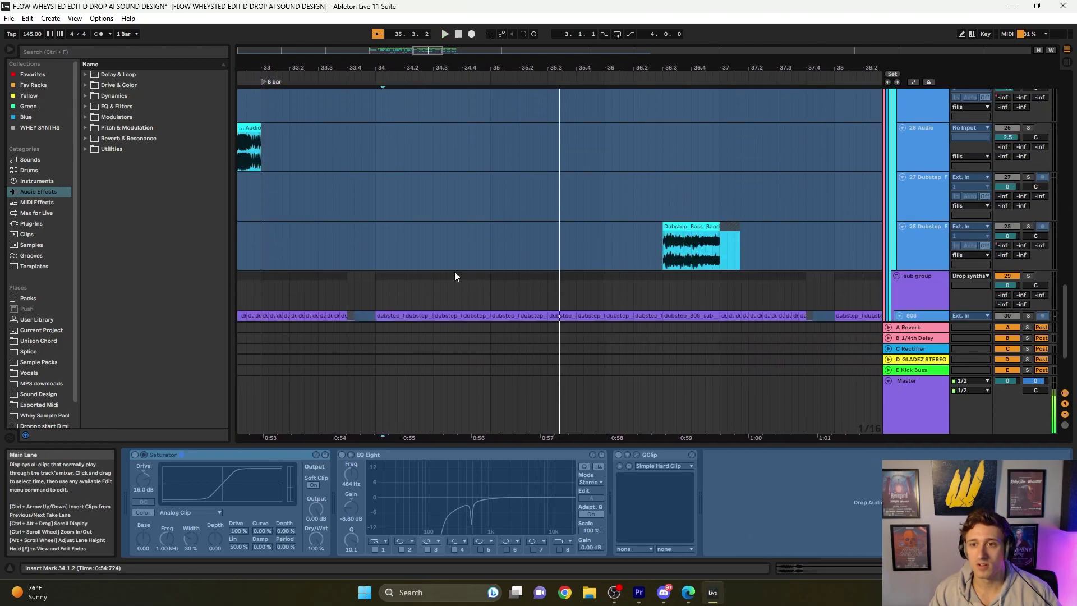
scroll(446, 257, "up", 2)
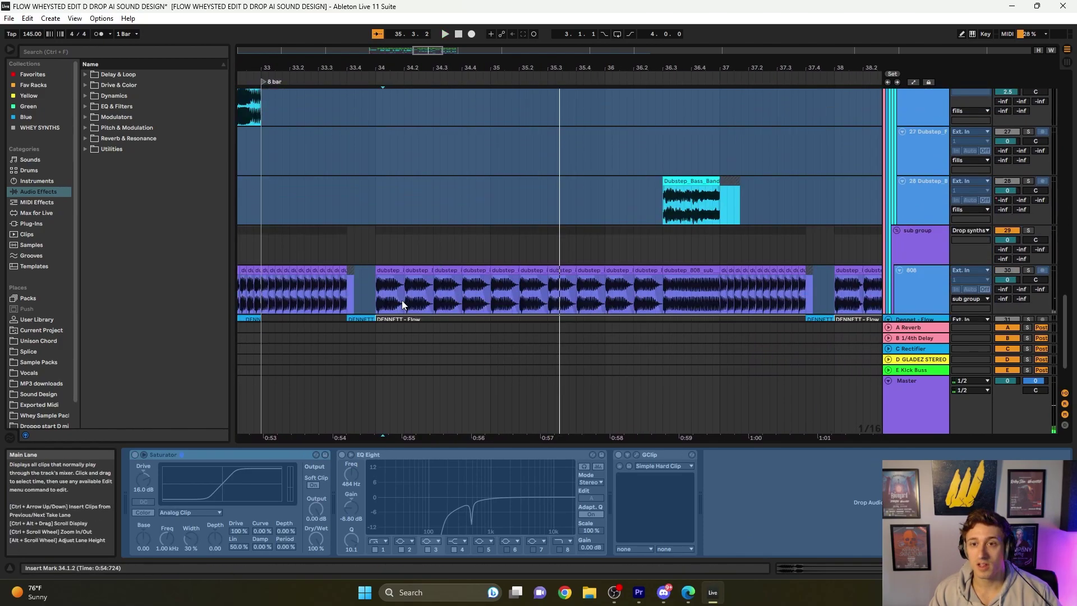
left_click(375, 291)
key("s")
key("space")
Play the full second half of the drop from 33.1.1 without any solo
scroll(634, 256, "up", 6)
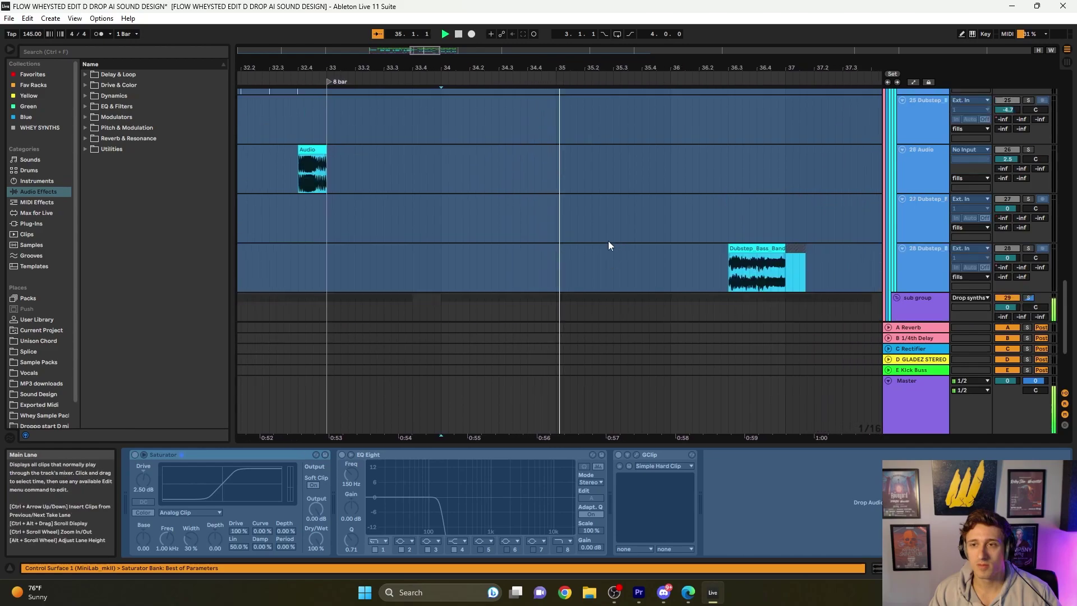
left_click(310, 187)
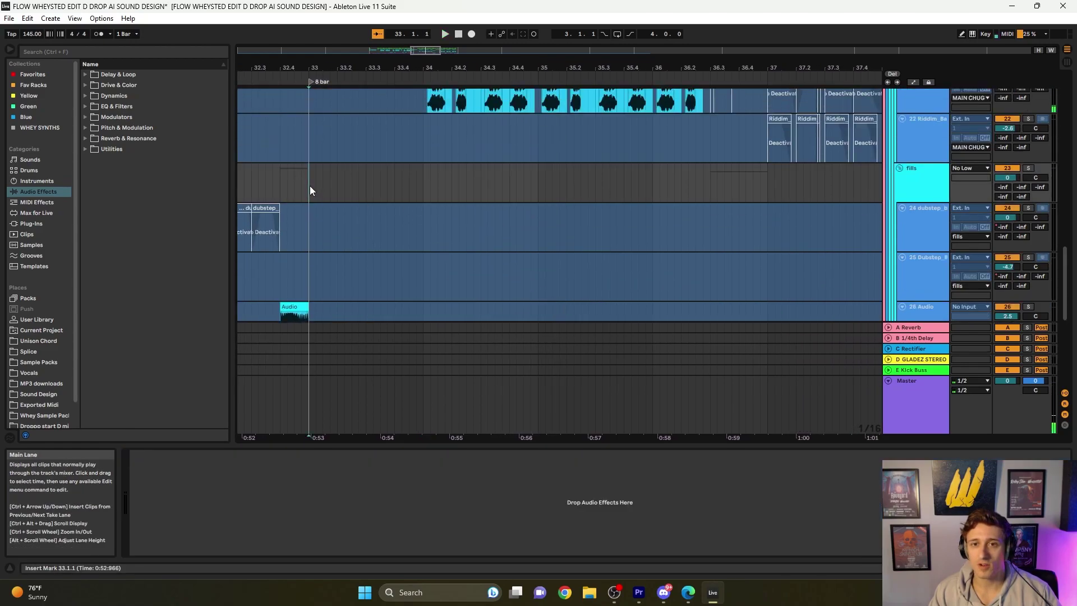
key("space")
scroll(616, 223, "up", 5)
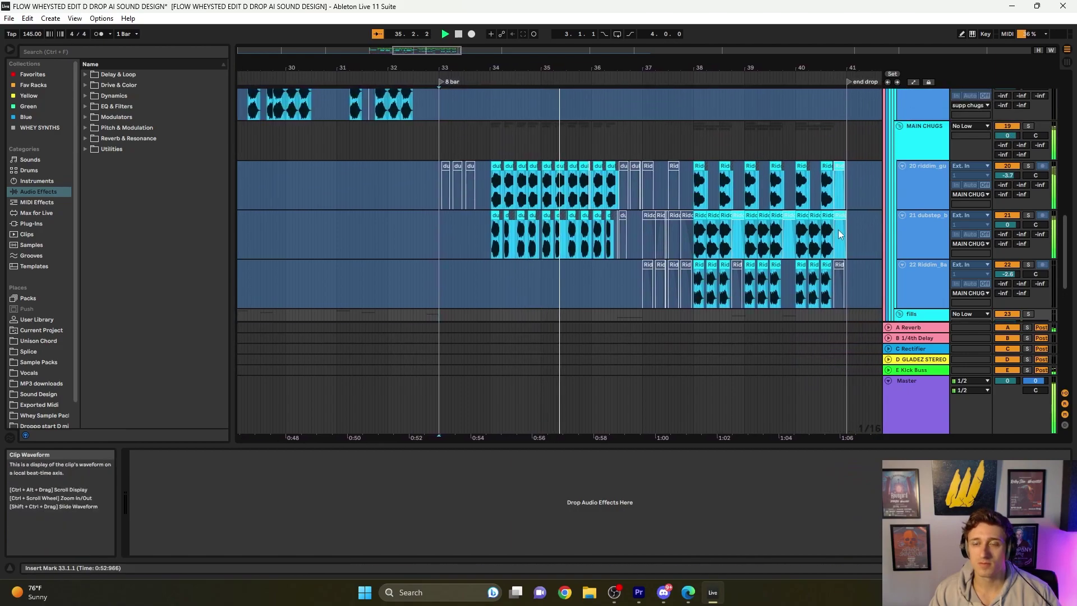
Show the effect chains on tracks 20 and 21 of the MAIN CHUGS group
left_click(944, 193)
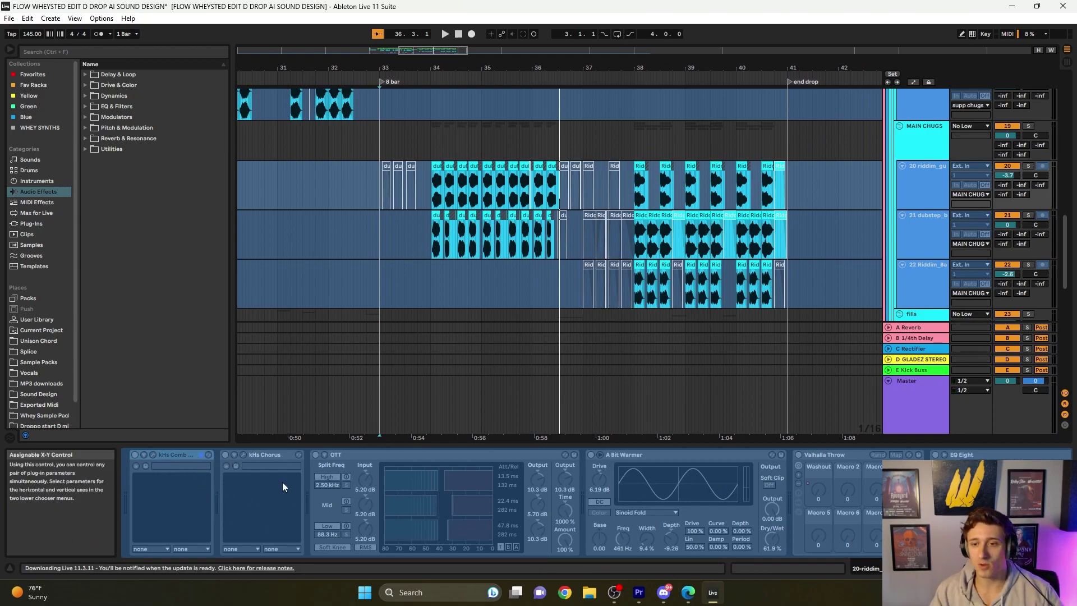
scroll(538, 502, "right", 3)
scroll(830, 218, "down", 2)
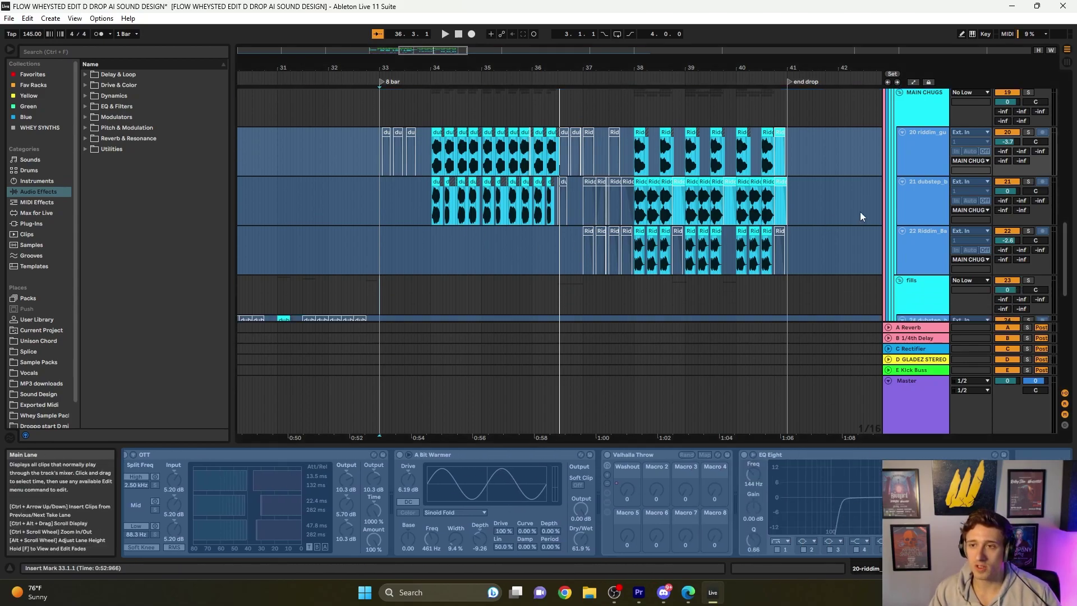
left_click(911, 200)
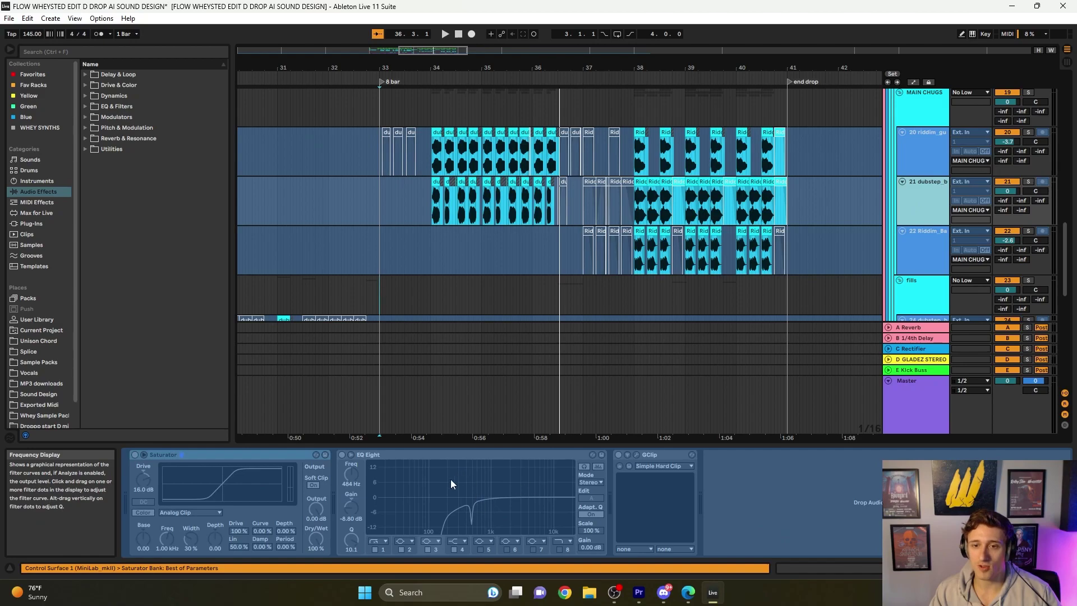
scroll(690, 252, "up", 4)
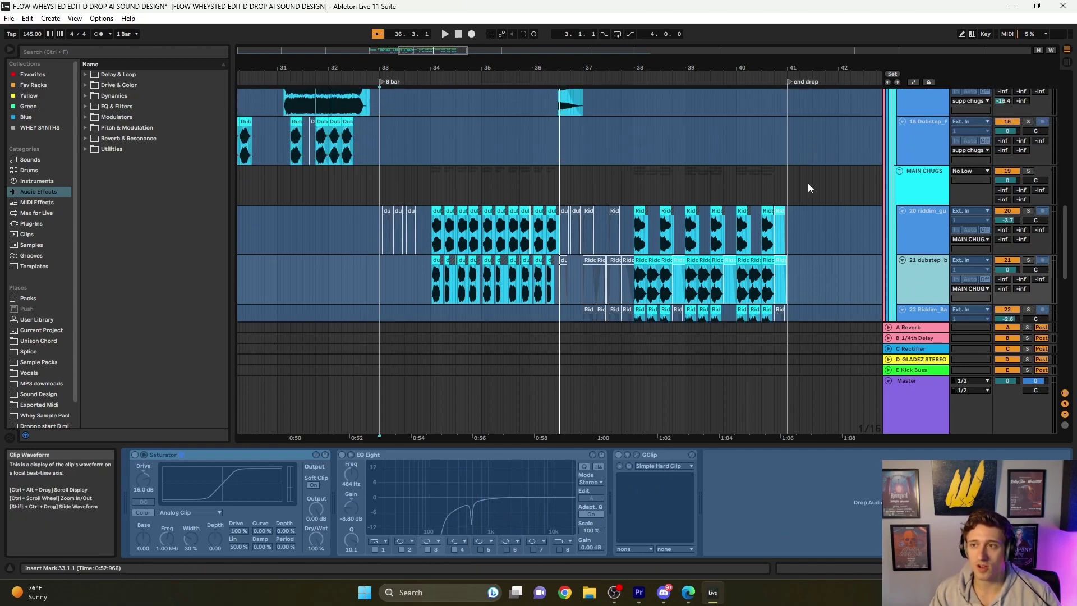
Open CamelCrusher on the MAIN CHUGS group, play the soloed group from 34.1.1, and close the plug-in window
left_click(933, 187)
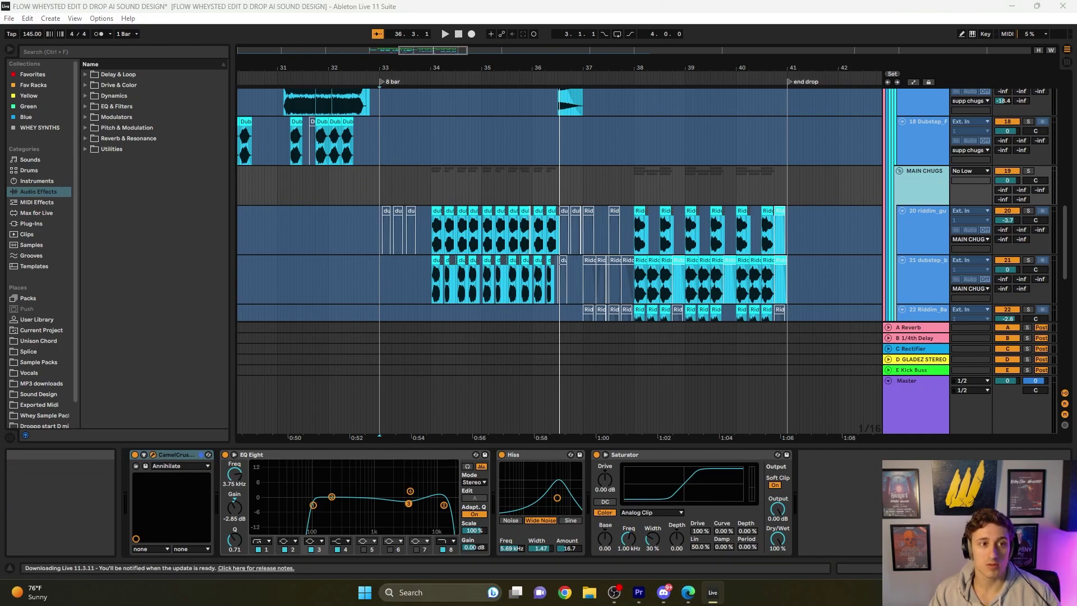
left_click(153, 454)
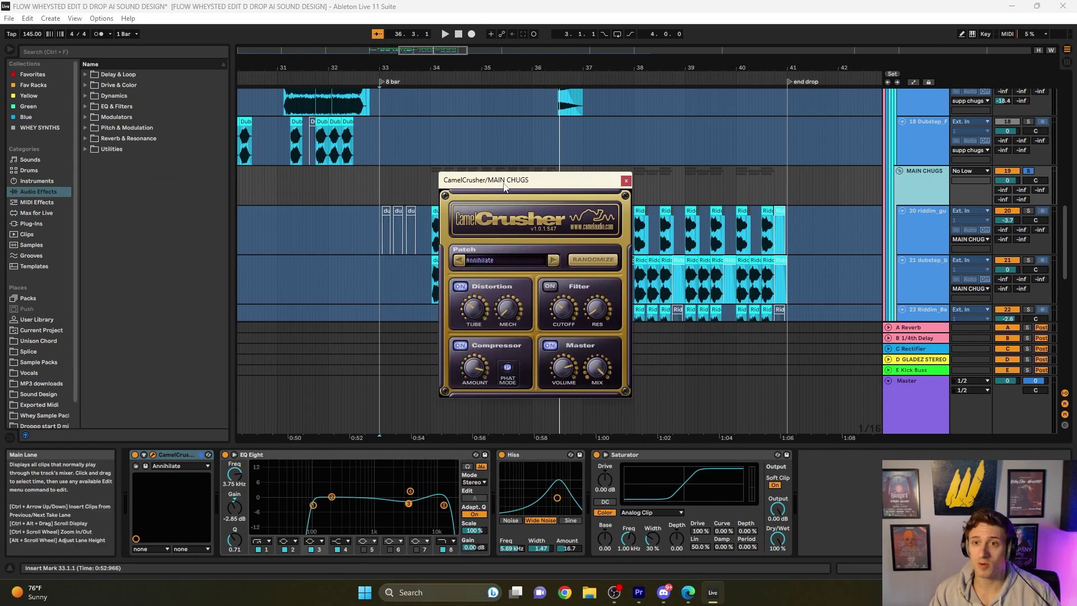
left_click_drag(504, 187, 607, 186)
left_click(432, 190)
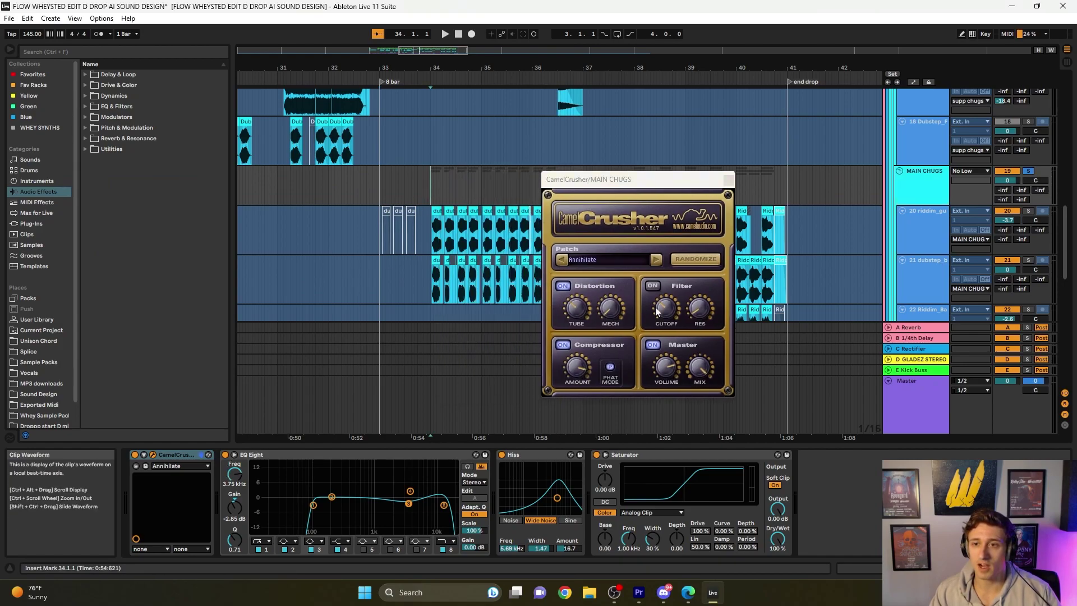
left_click(700, 370)
key("space")
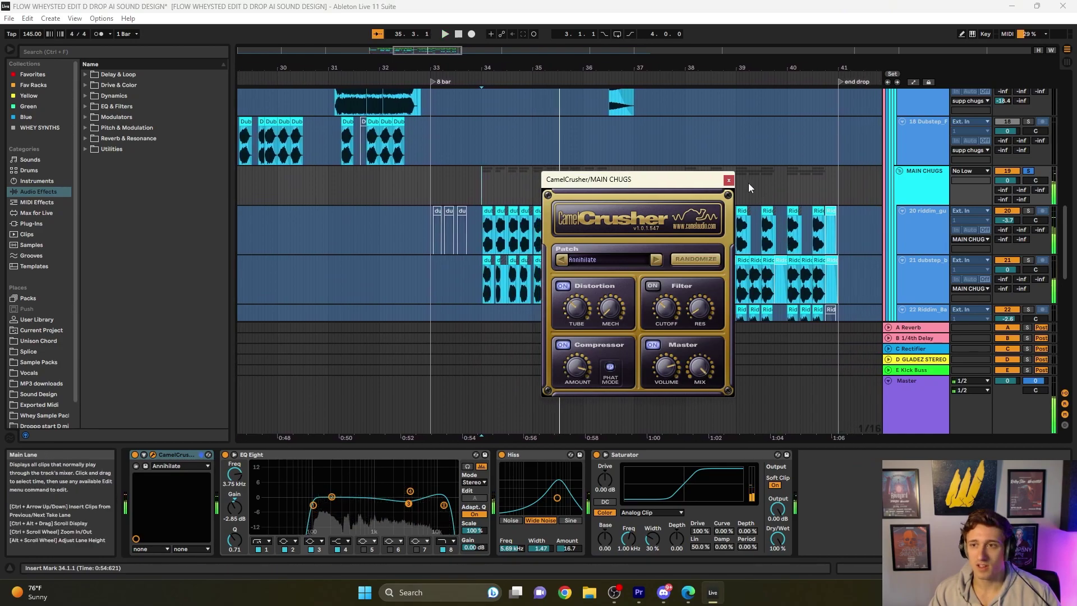
left_click(729, 180)
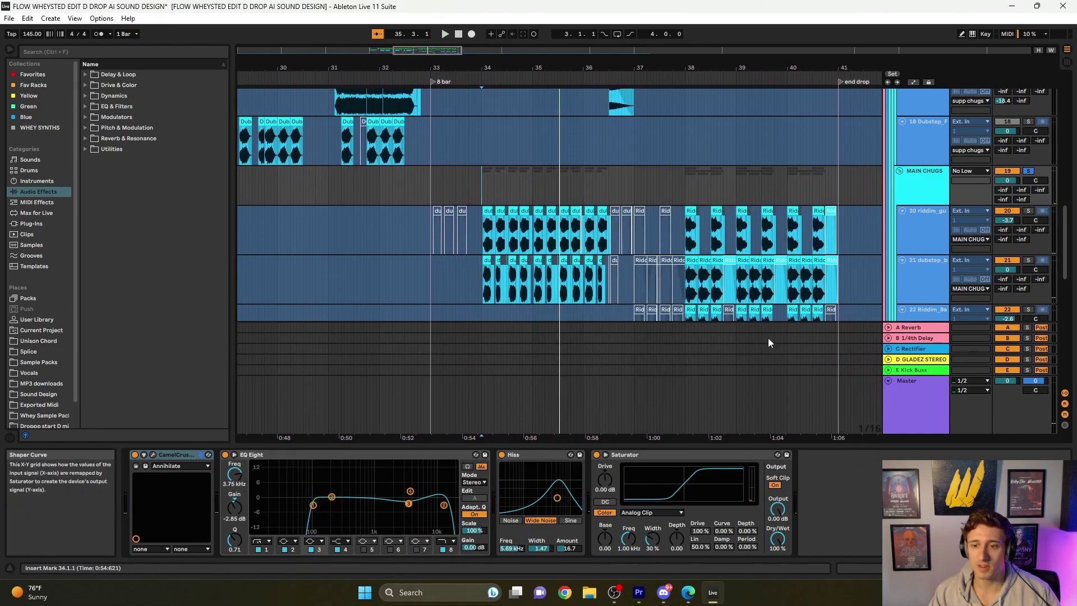
Solo track 28's Dubstep Bass Band Notch Filter clip and play it from 36.3.1
scroll(614, 285, "down", 2)
scroll(719, 288, "down", 8)
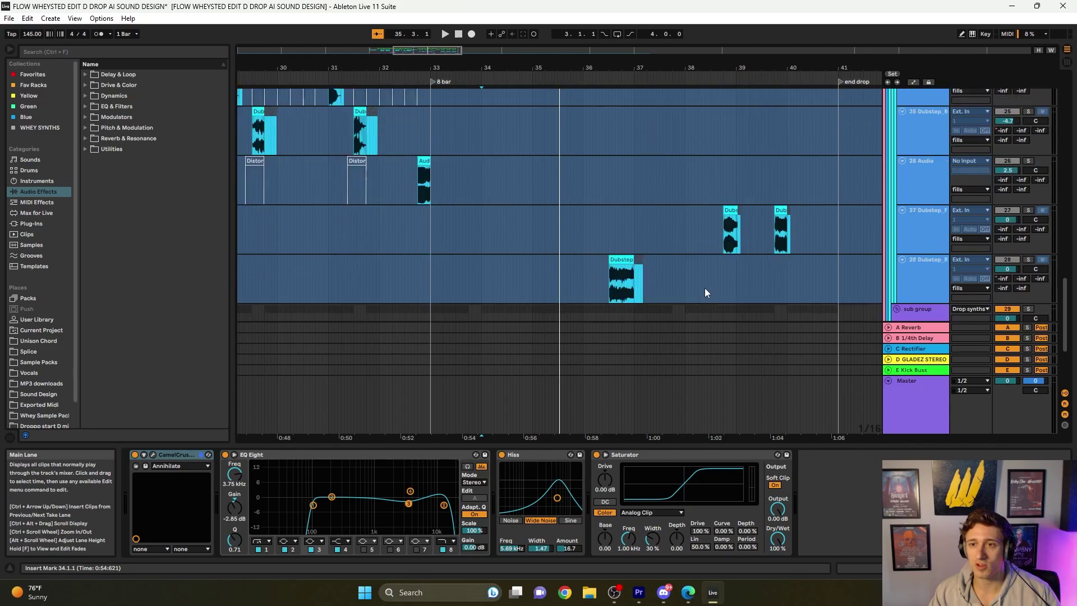
left_click(647, 254)
scroll(647, 254, "up", 8)
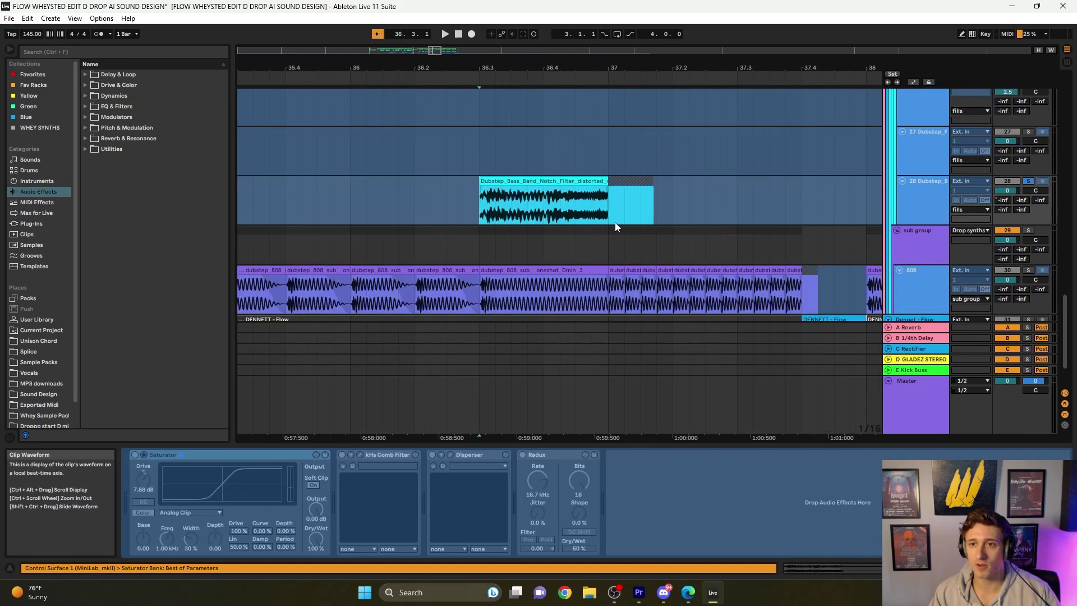
key("space")
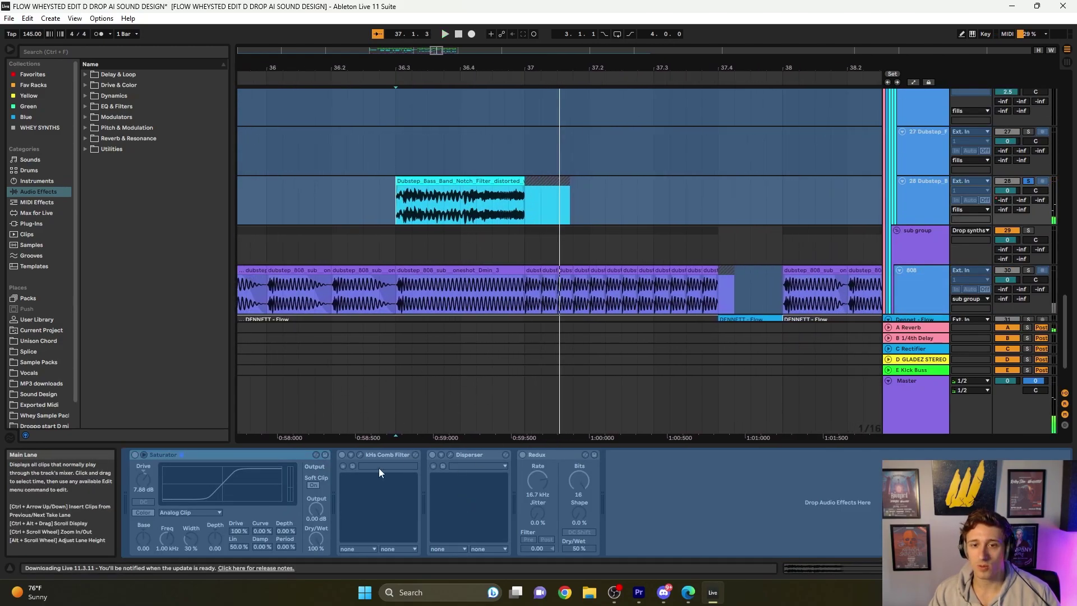
Show the A Reverb return's effect chain and replay the soloed notch filter fill from 36.3.1
left_click(926, 327)
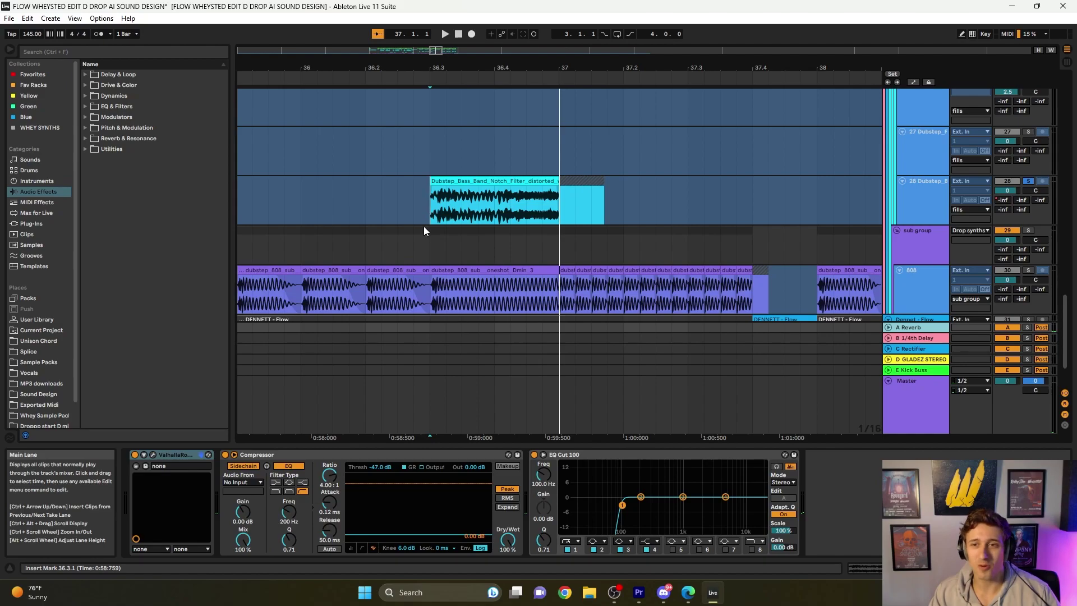
scroll(422, 227, "down", 3)
scroll(429, 211, "up", 2)
key("space")
scroll(447, 245, "up", 5)
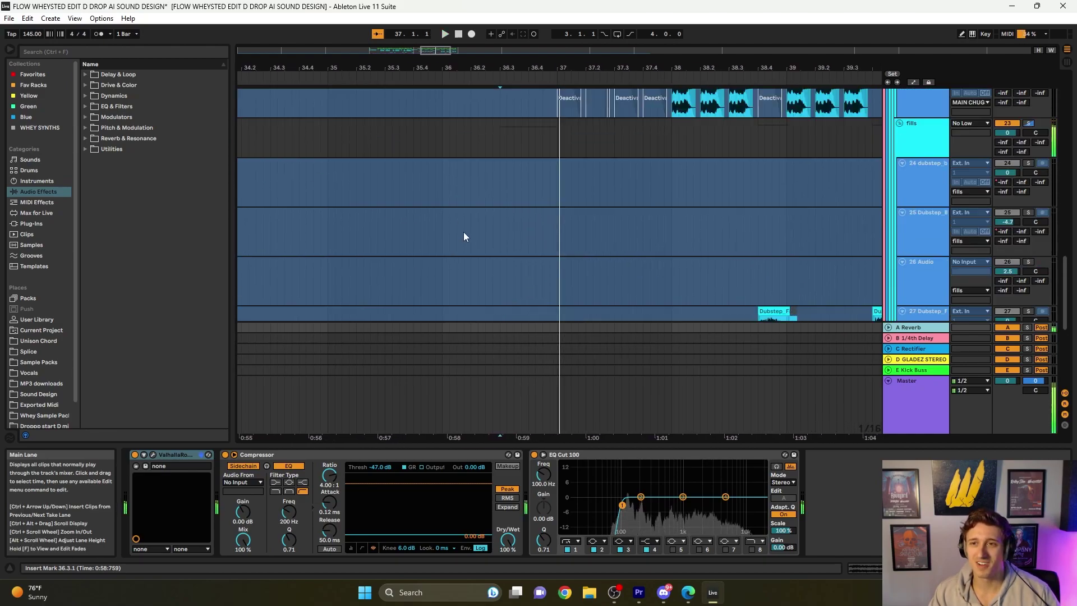
Play track 17's Dubstep FM bass clip at 36.3.1 together with the other drop tracks
left_click(497, 257)
key("space")
scroll(558, 262, "down", 3)
key("space")
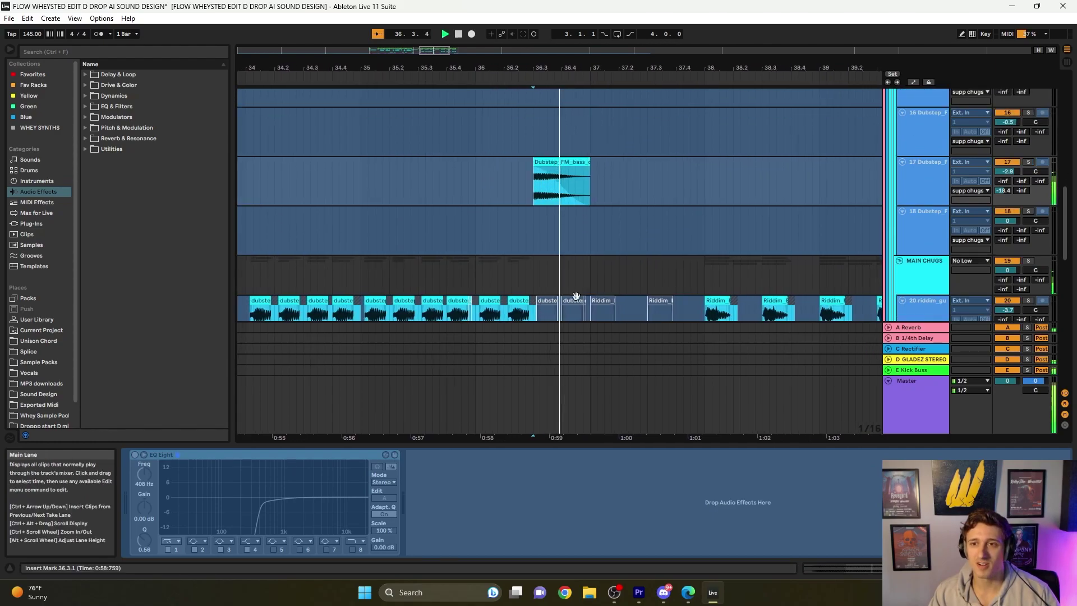
scroll(600, 296, "down", 2)
key("space")
Solo track 12's Wooli growl clips and play them from 37.1.1 and the 8 bar marker
scroll(953, 219, "up", 7)
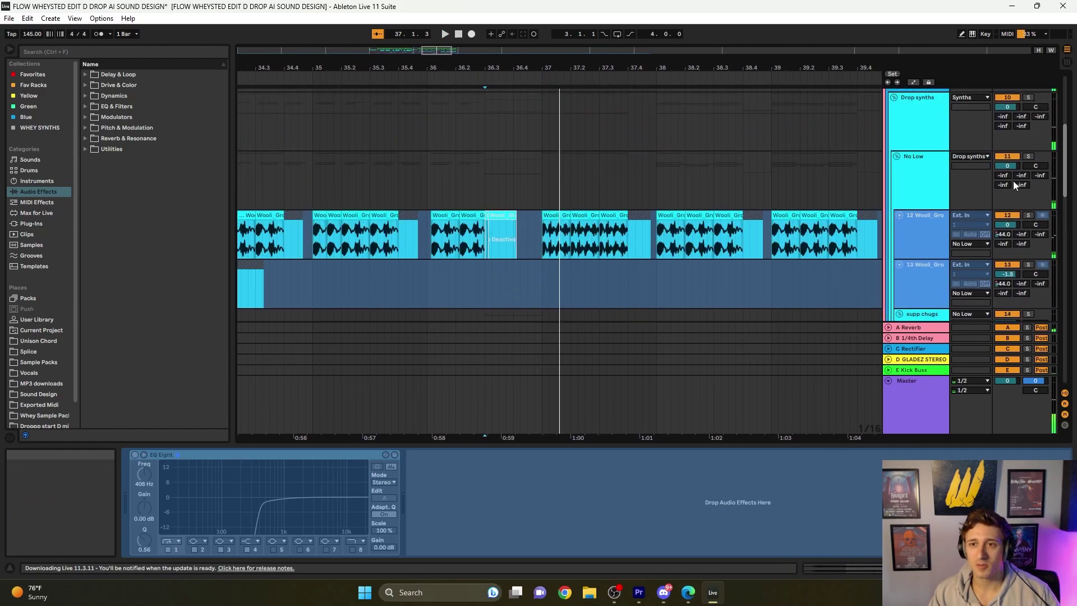
left_click(541, 230)
key("space")
scroll(508, 284, "down", 3)
key("space")
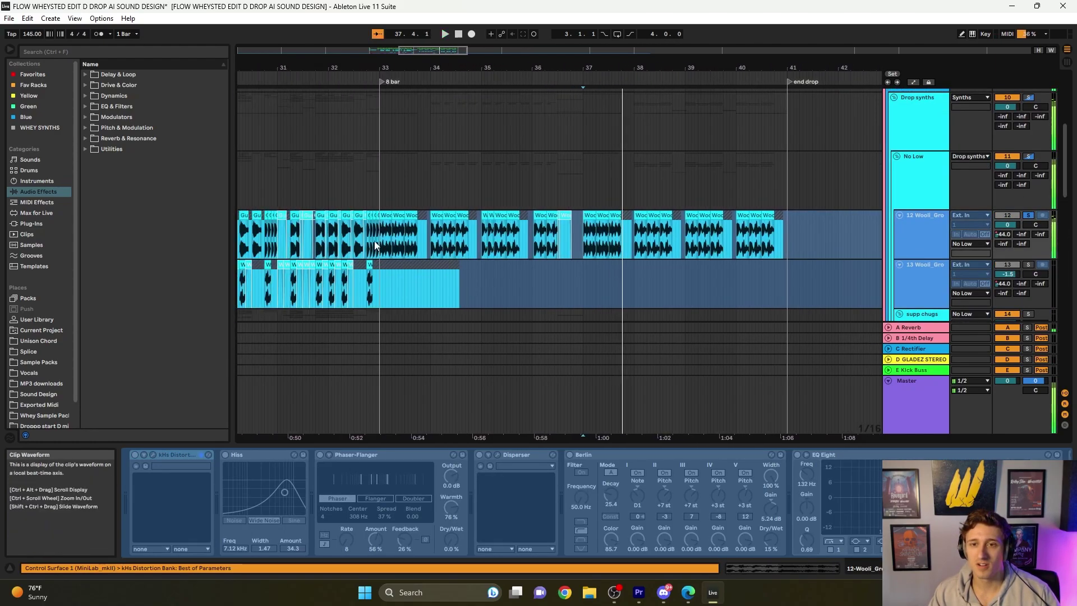
left_click(380, 243)
key("space")
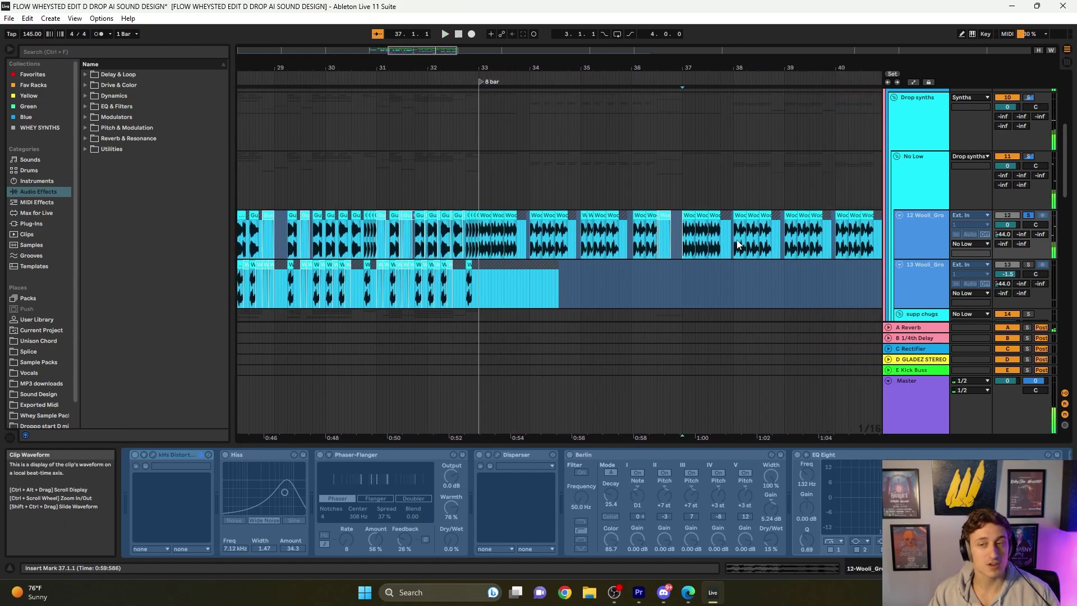
Play the drop with nothing soloed from 37.4.4
left_click(577, 243)
scroll(578, 257, "down", 5)
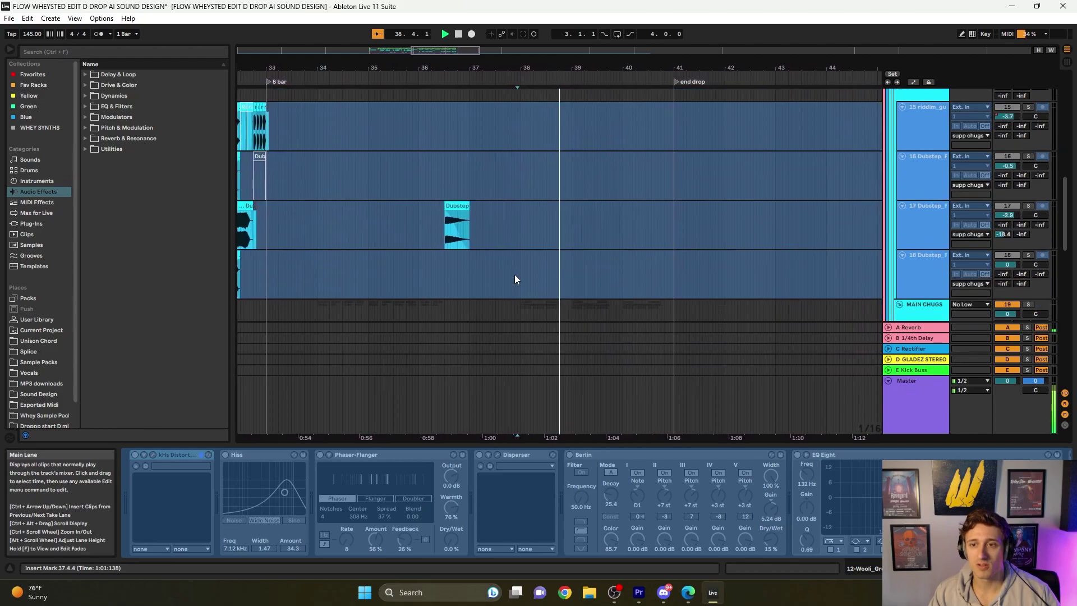
scroll(515, 275, "down", 4)
Solo track 20 in the MAIN CHUGS group and play its riddim bass clips repeatedly from 38.1.1
left_click(515, 247)
key("space")
scroll(517, 207, "up", 5)
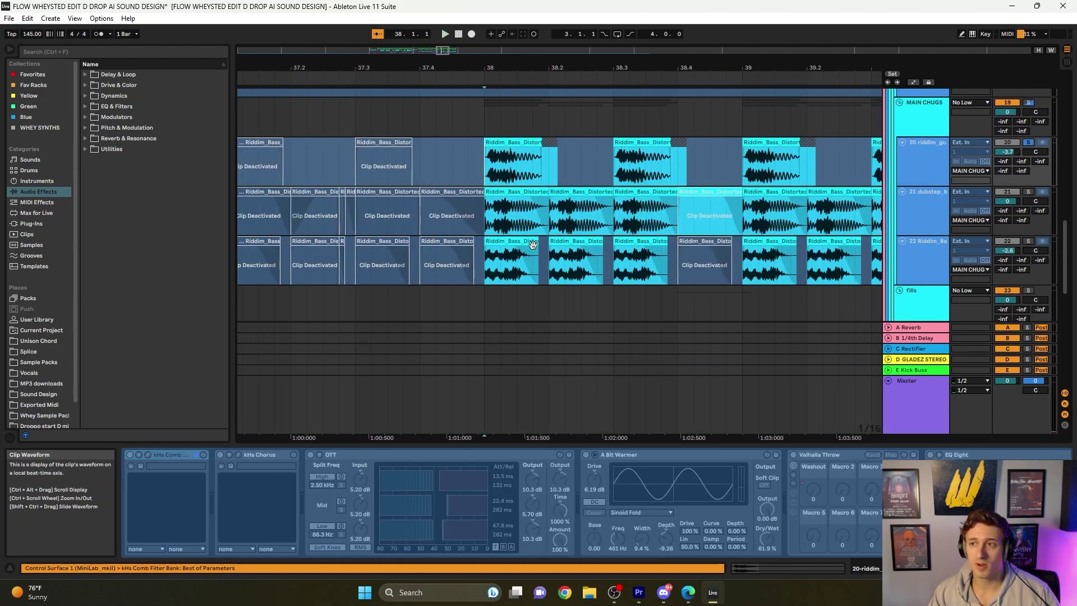
key("space")
key("space")
key("space")
key("space")
key("space")
key("space")
key("space")
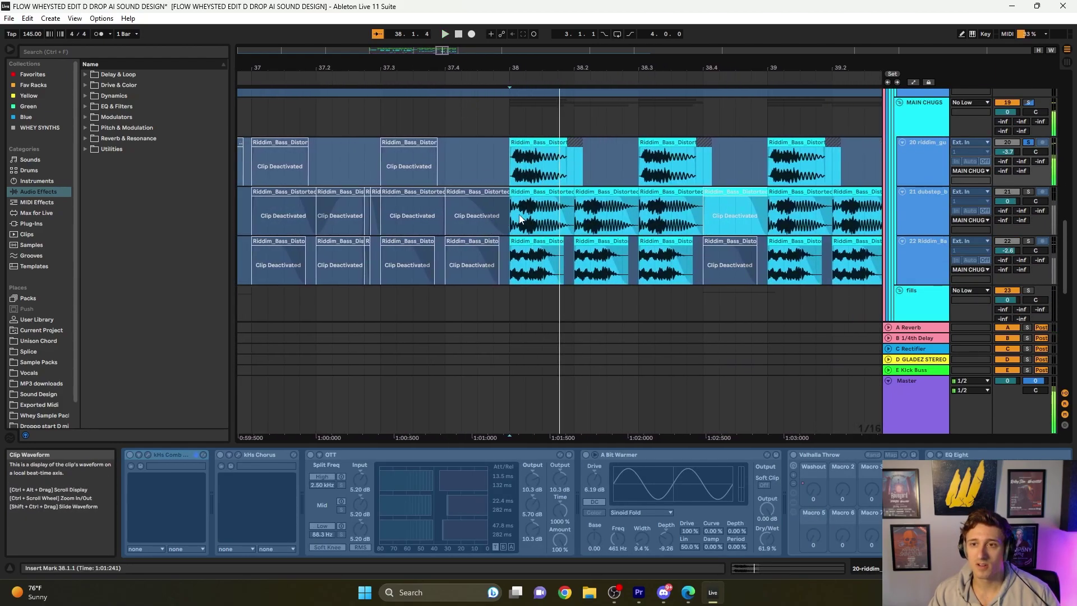
Solo the bass layers on tracks 21 and 22 in turn and play each from 38.1.1
left_click(517, 217)
scroll(514, 216, "down", 3)
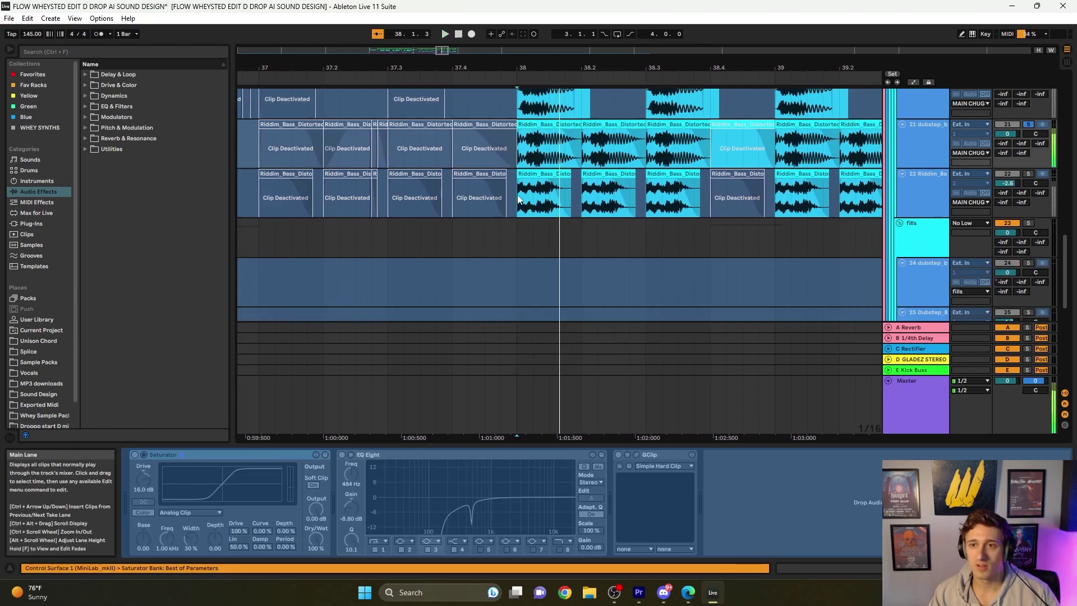
left_click(520, 200)
key("s")
key("space")
key("space")
key("space")
Play the three chug layers together with the MAIN CHUGS group soloed and show the group's effect chain
scroll(529, 216, "up", 4)
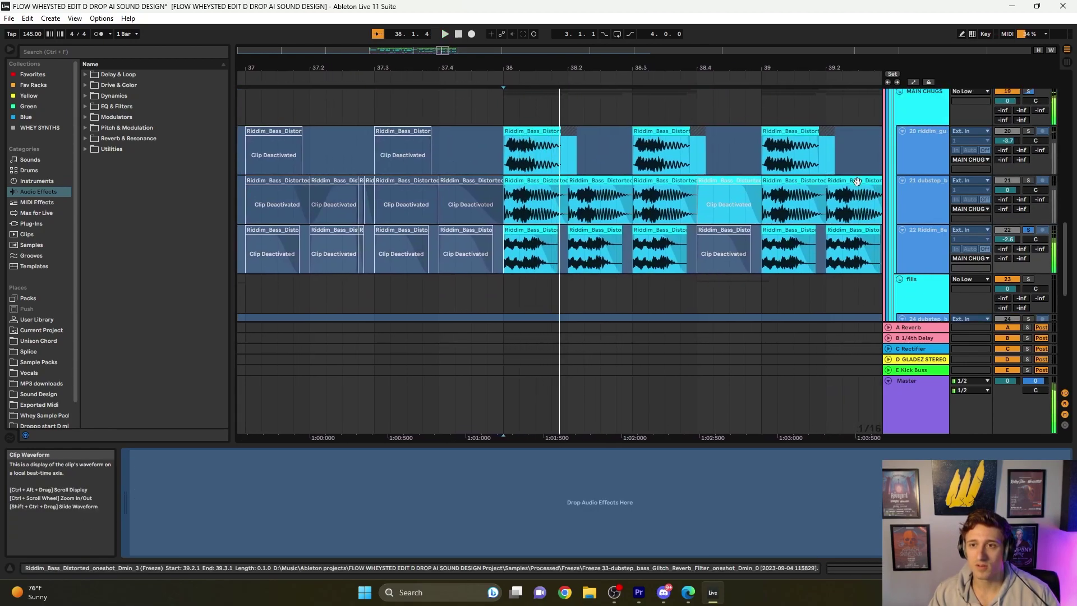
key("space")
key("space")
left_click(913, 163)
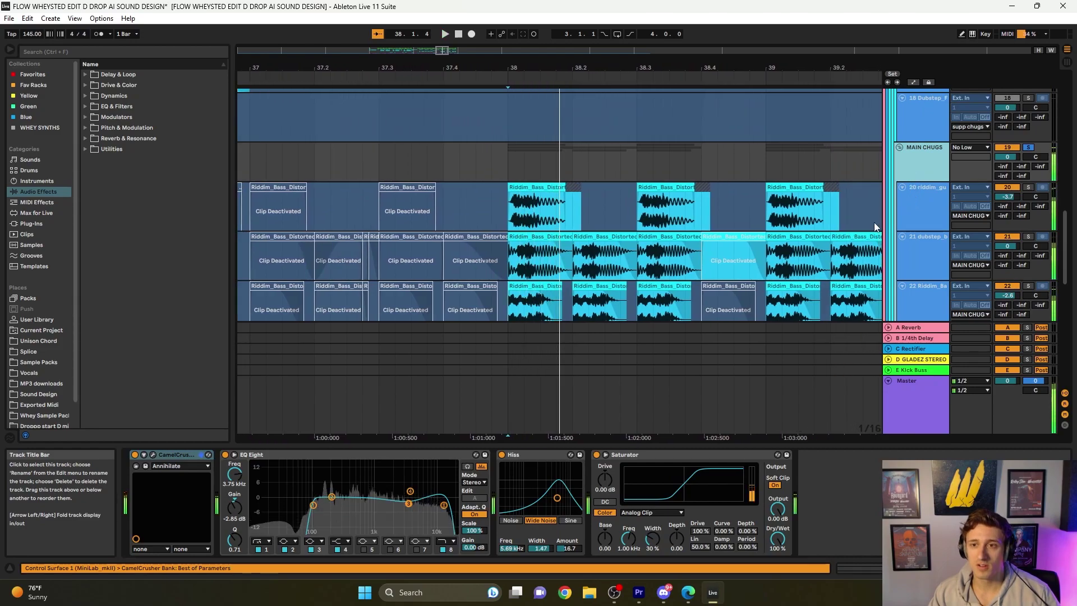
Play the drop with nothing soloed from 38.1.1 and bring the tracks of the fills group into view
key("minus")
scroll(627, 269, "down", 2)
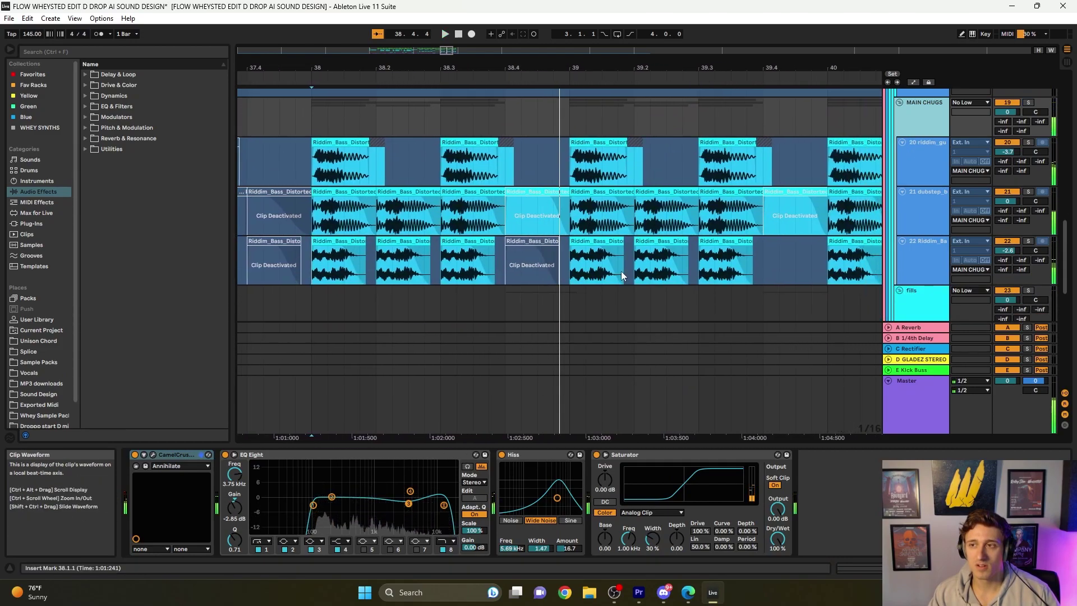
scroll(627, 269, "down", 5)
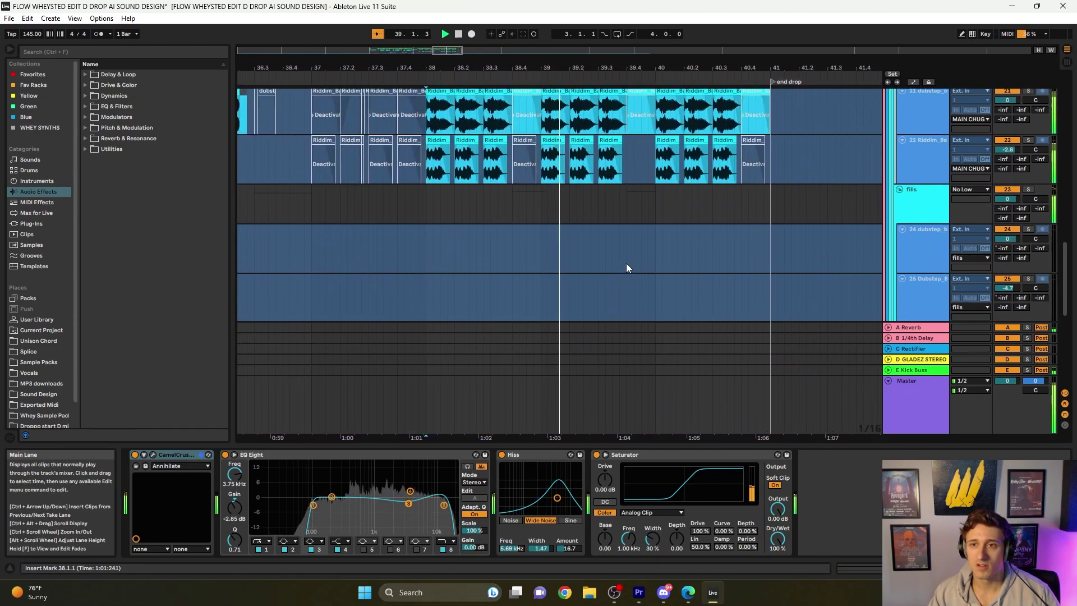
scroll(625, 263, "up", 1)
scroll(625, 261, "down", 4)
scroll(504, 274, "left", 3)
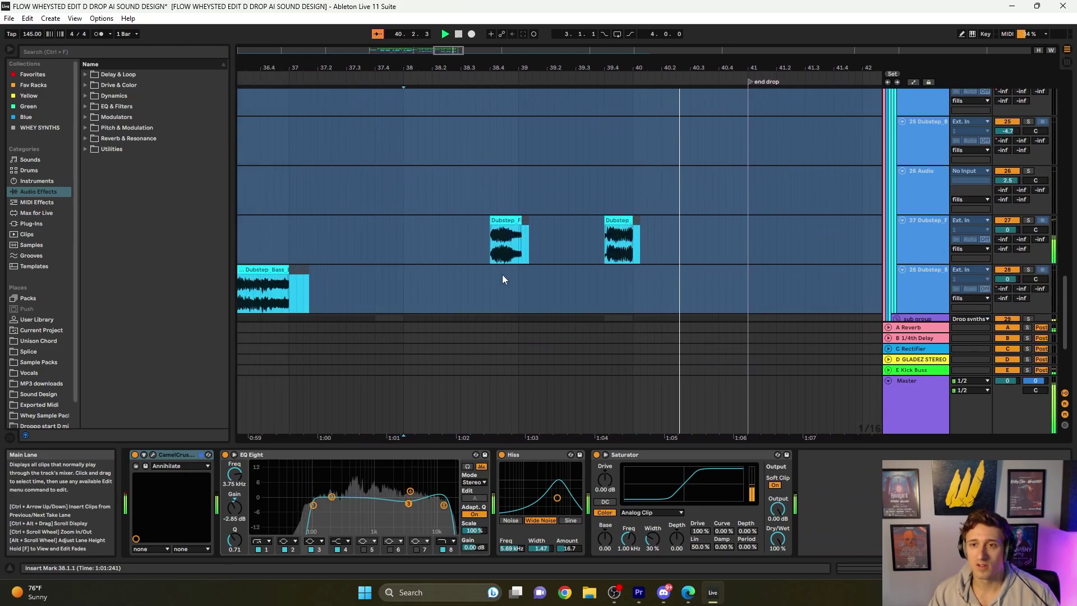
Solo track 27's Dubstep fill clips and play them from 38.4.1 and 39.3.4
scroll(502, 274, "up", 2)
key("space")
left_click(493, 311)
scroll(491, 281, "down", 1)
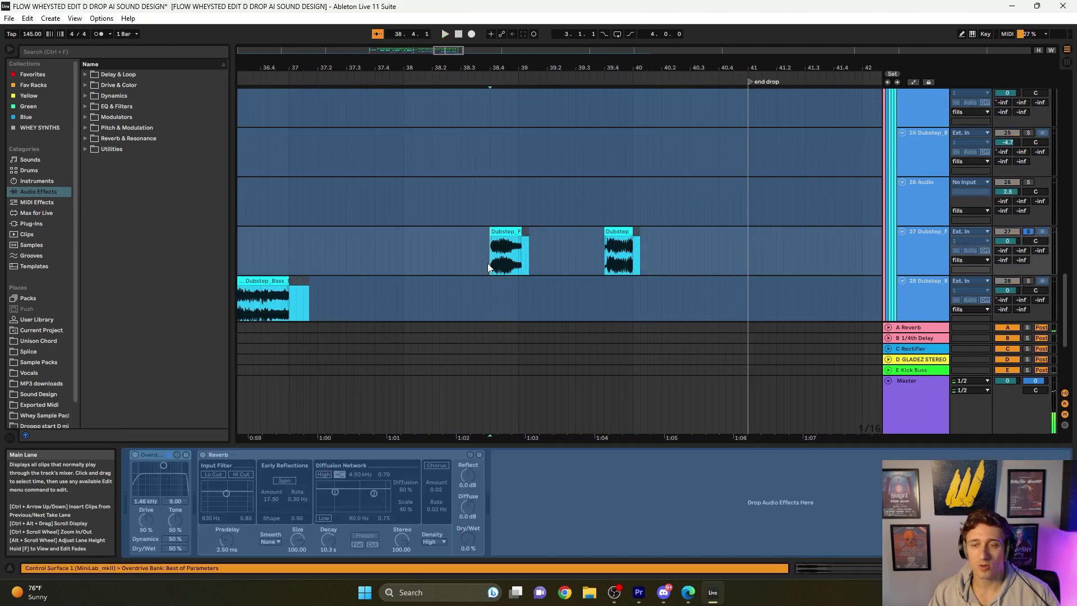
key("space")
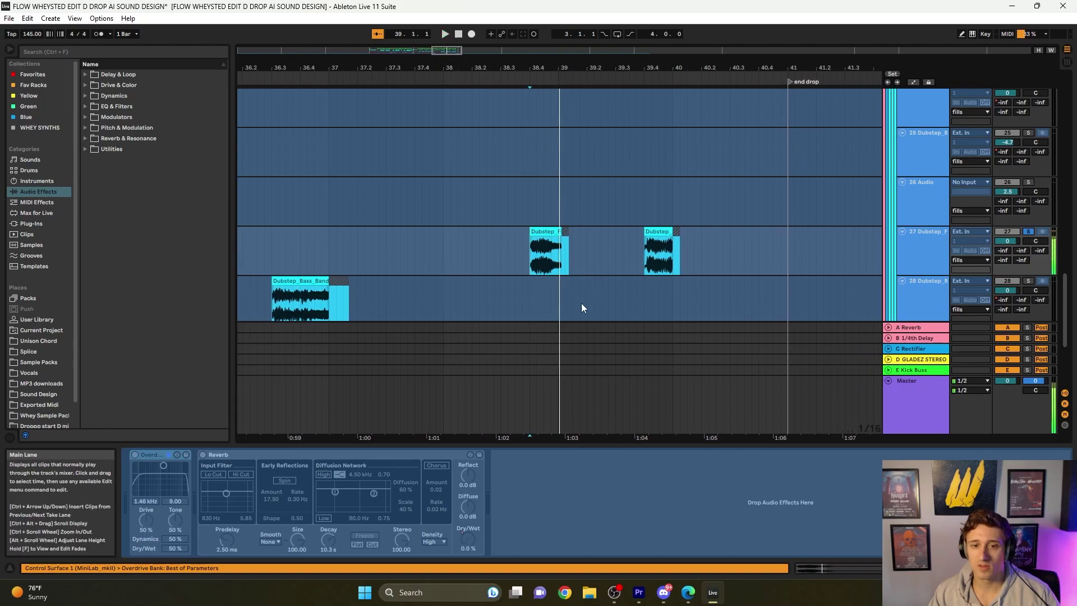
left_click(637, 258)
key("space")
key("minus")
key("minus")
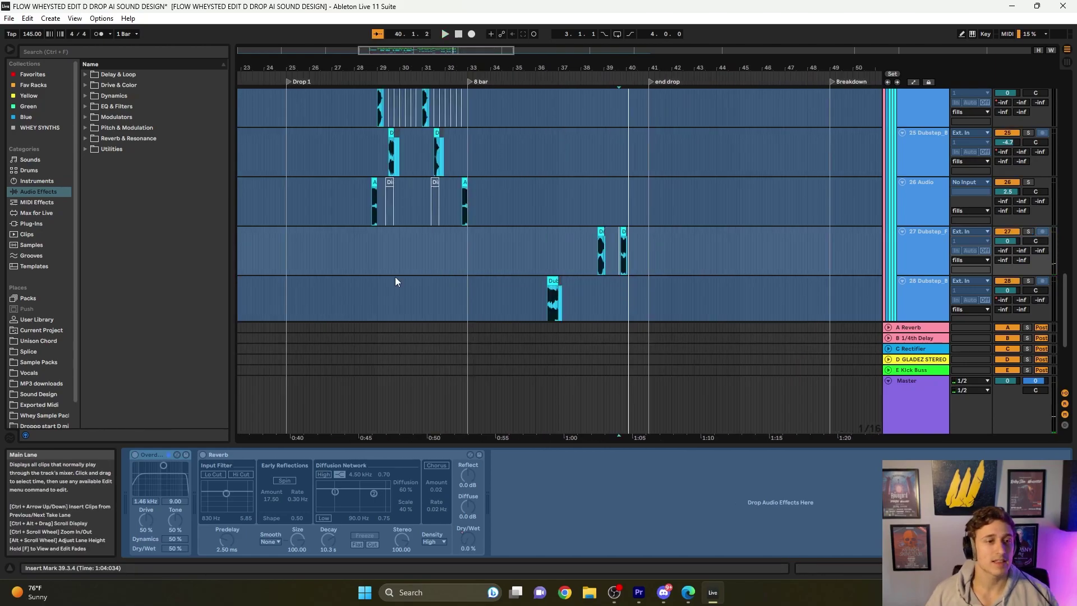